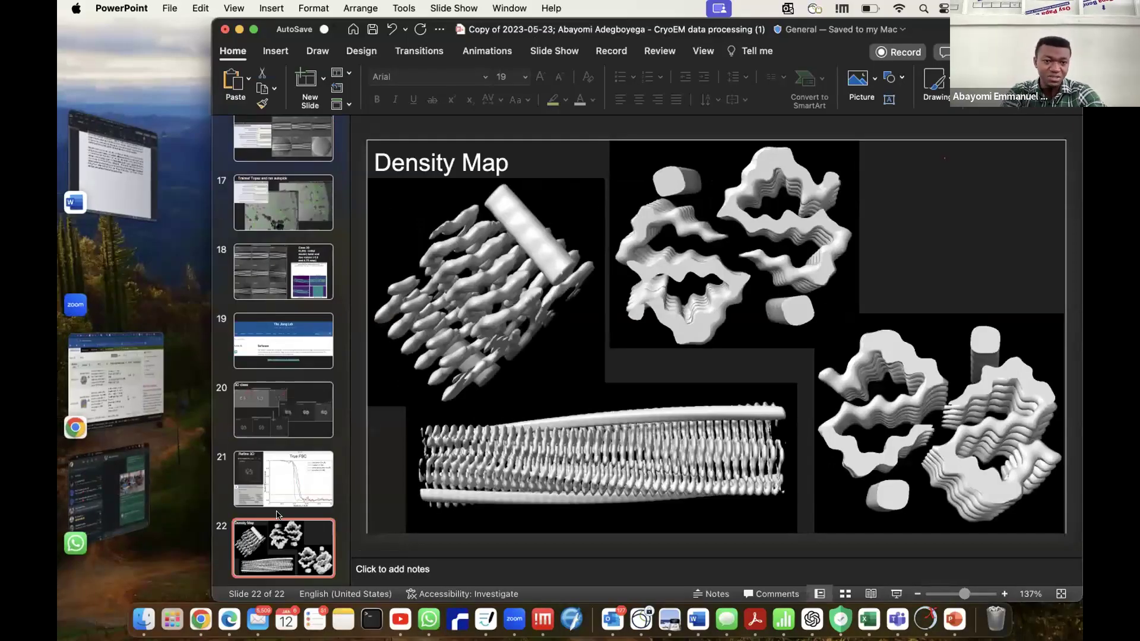
Browse back through the slide thumbnails and display the title slide, "Cryo-EM image processing and data analysis".
scroll(300, 386, "up", 5)
scroll(299, 386, "up", 10)
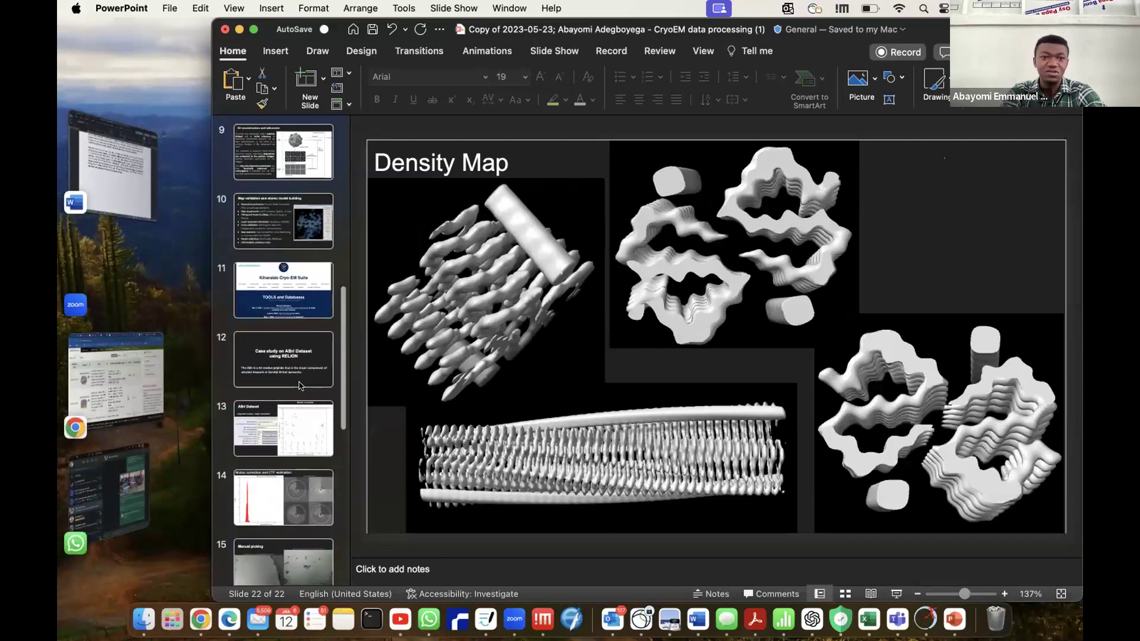
scroll(299, 386, "up", 3)
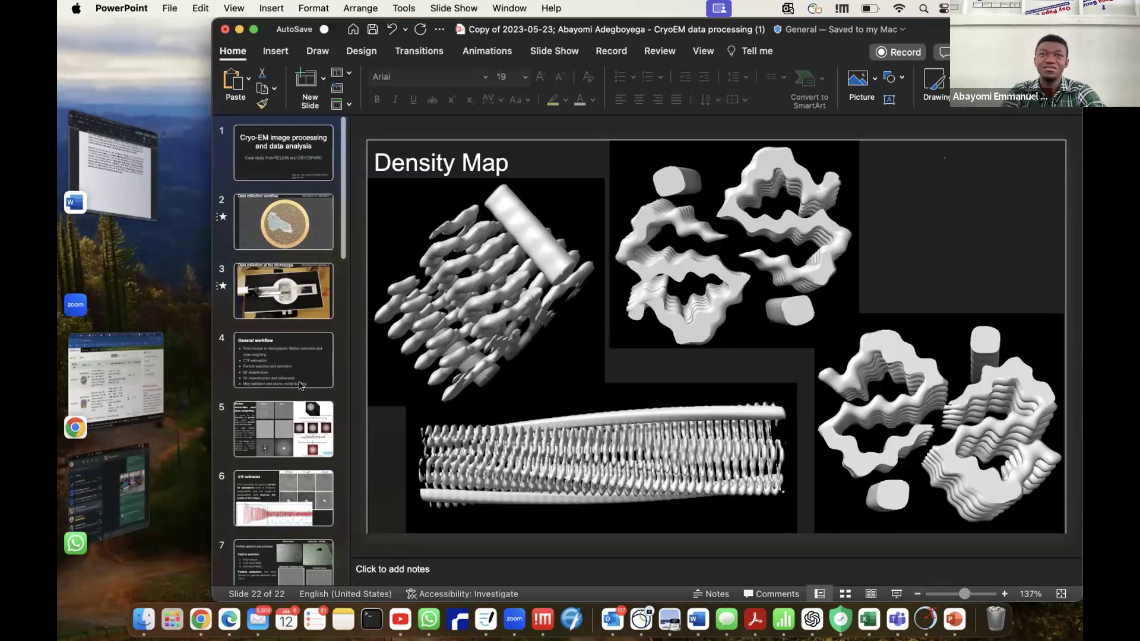
scroll(300, 386, "down", 1)
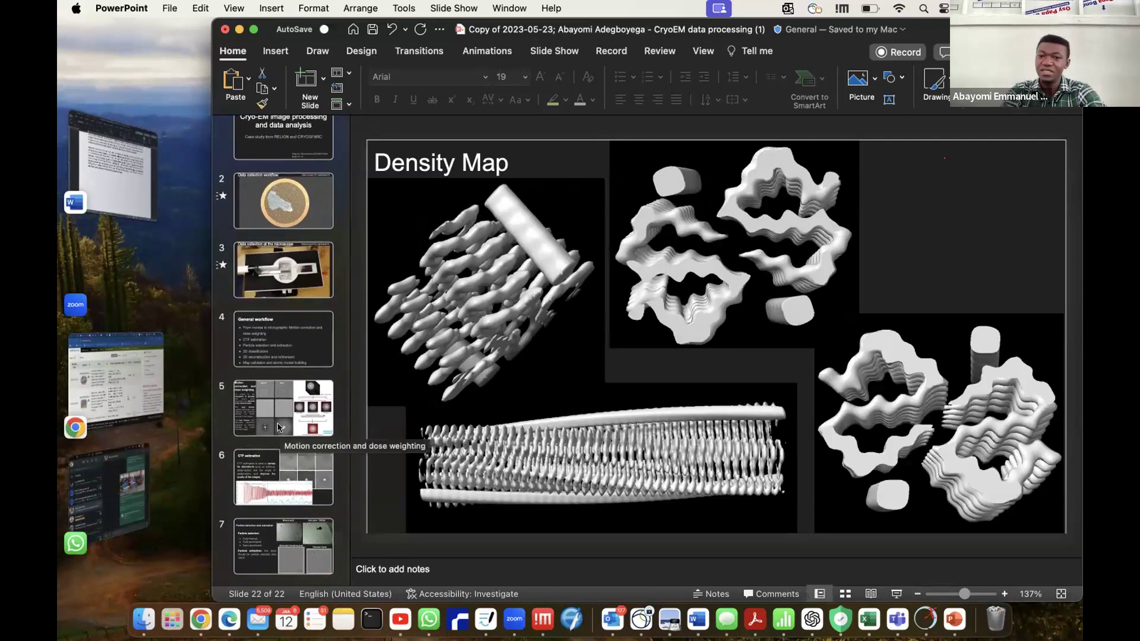
scroll(282, 297, "up", 1)
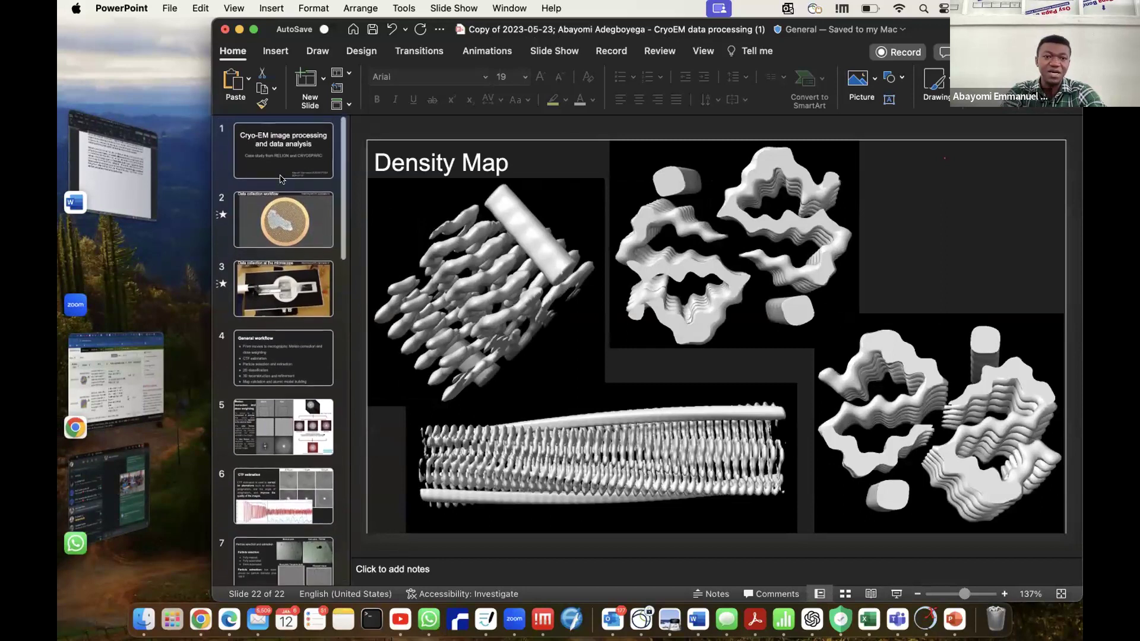
left_click(287, 141)
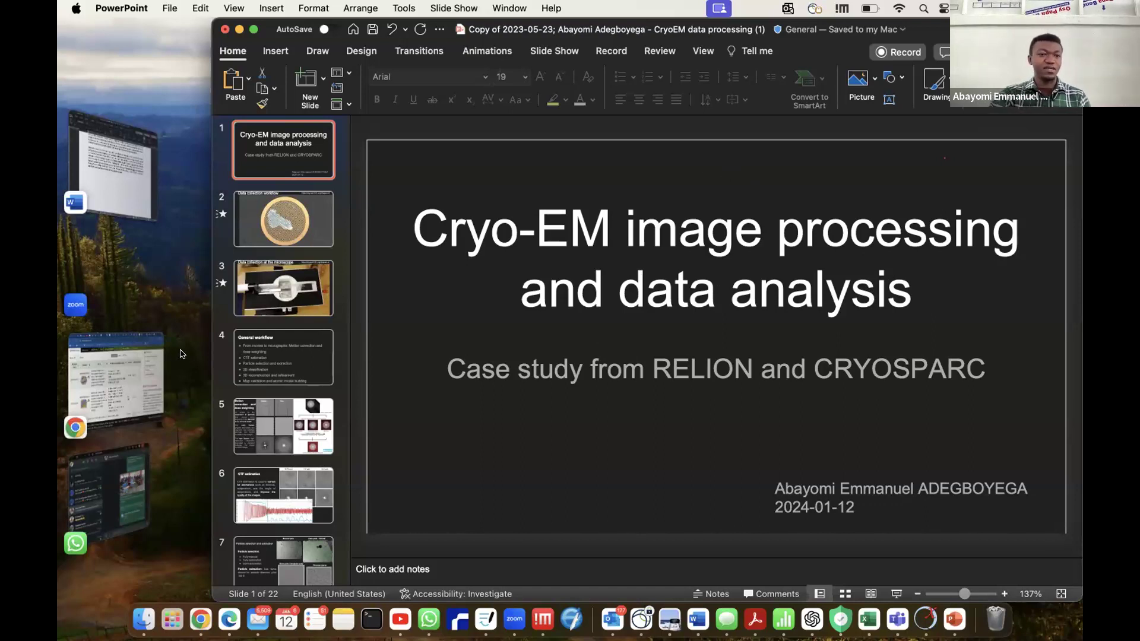
Switch to Chrome and bring up the CryoSPARC jobs page for workspace W1 of project P392.
left_click(118, 374)
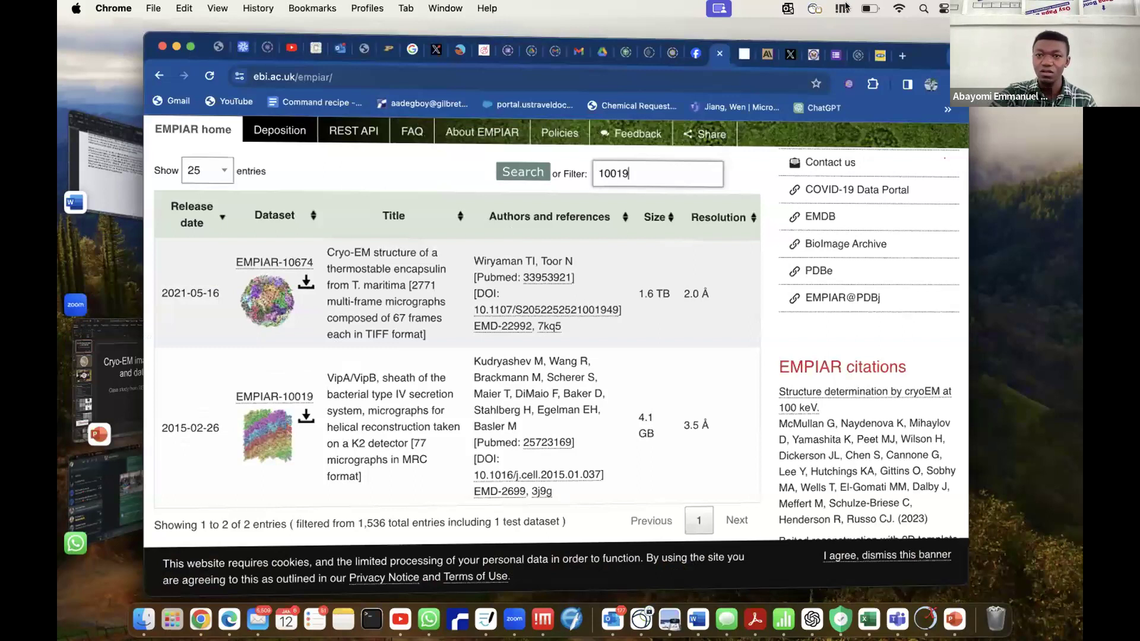
left_click(813, 8)
left_click(812, 7)
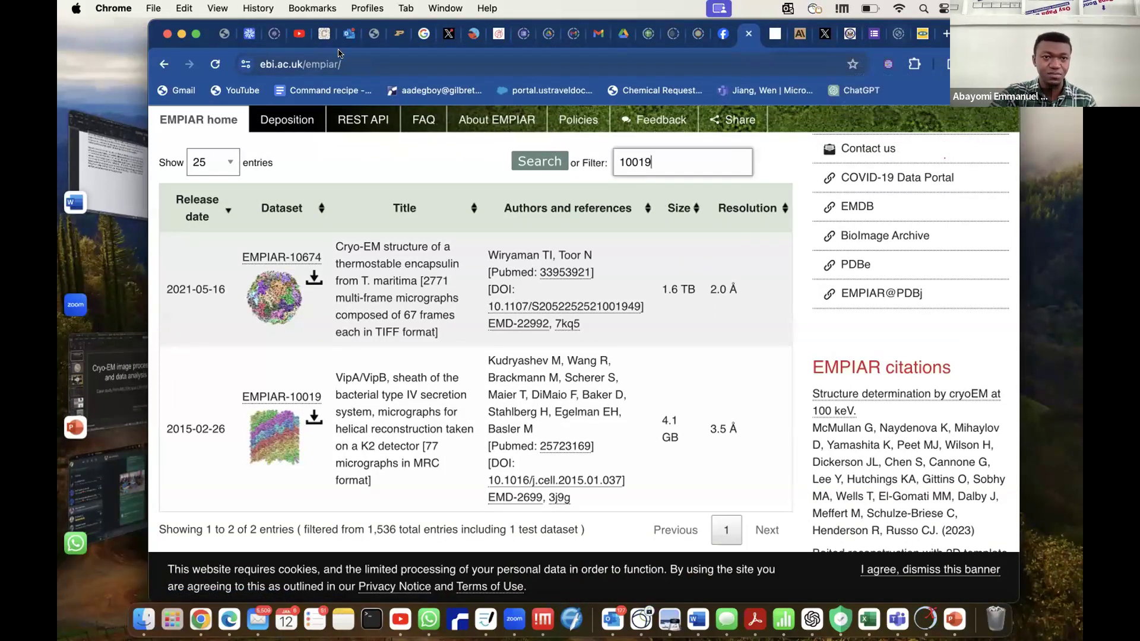
left_click(250, 34)
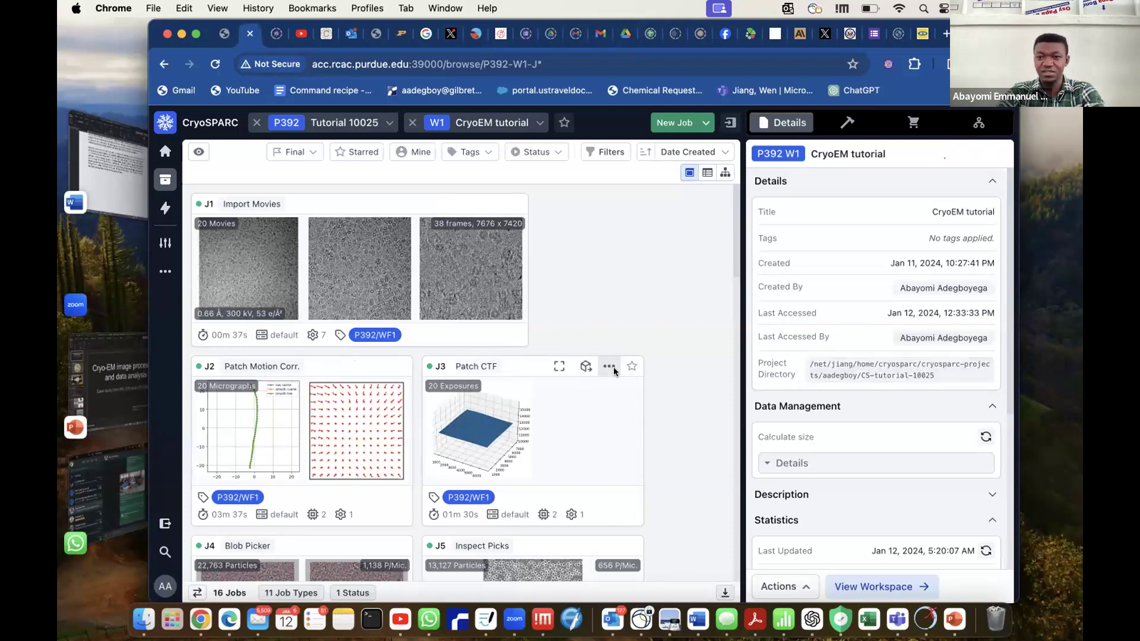
Examine the workspace's job cards in processing order, from Import Movies through 2D classification and Ab-Initio to Homo Refine.
scroll(614, 368, "down", 1)
scroll(614, 372, "up", 1)
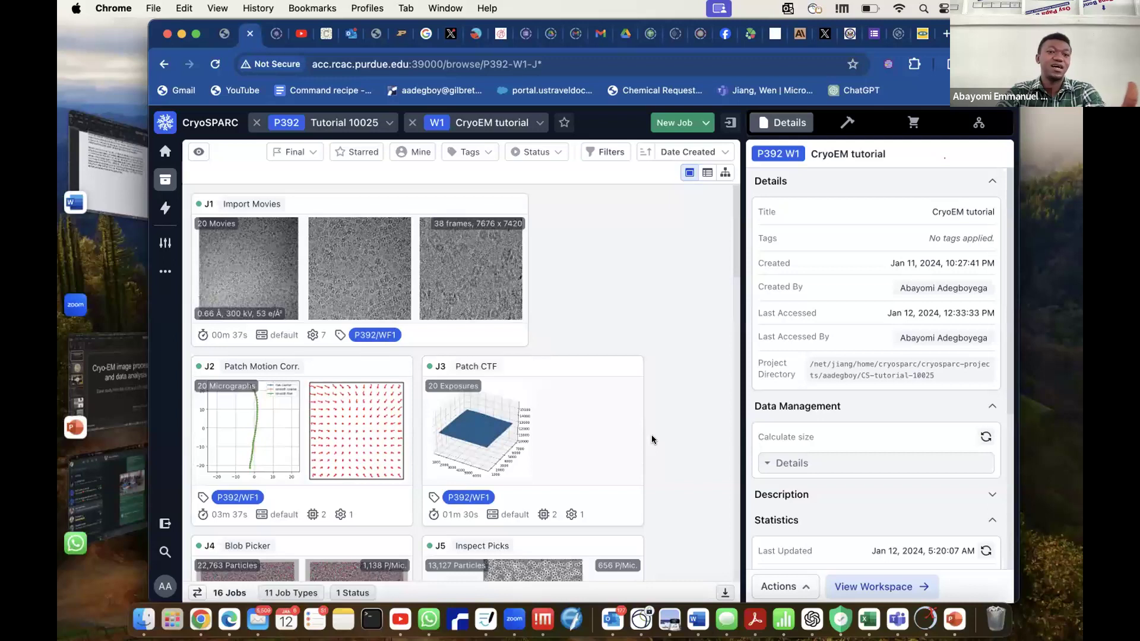
scroll(651, 435, "down", 15)
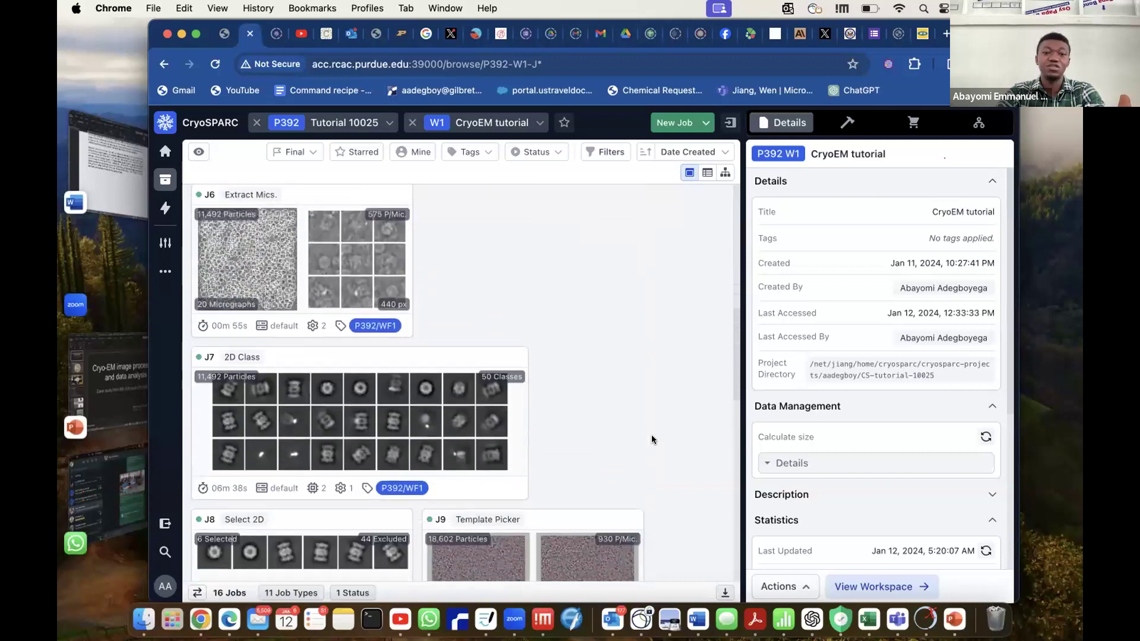
scroll(651, 437, "down", 5)
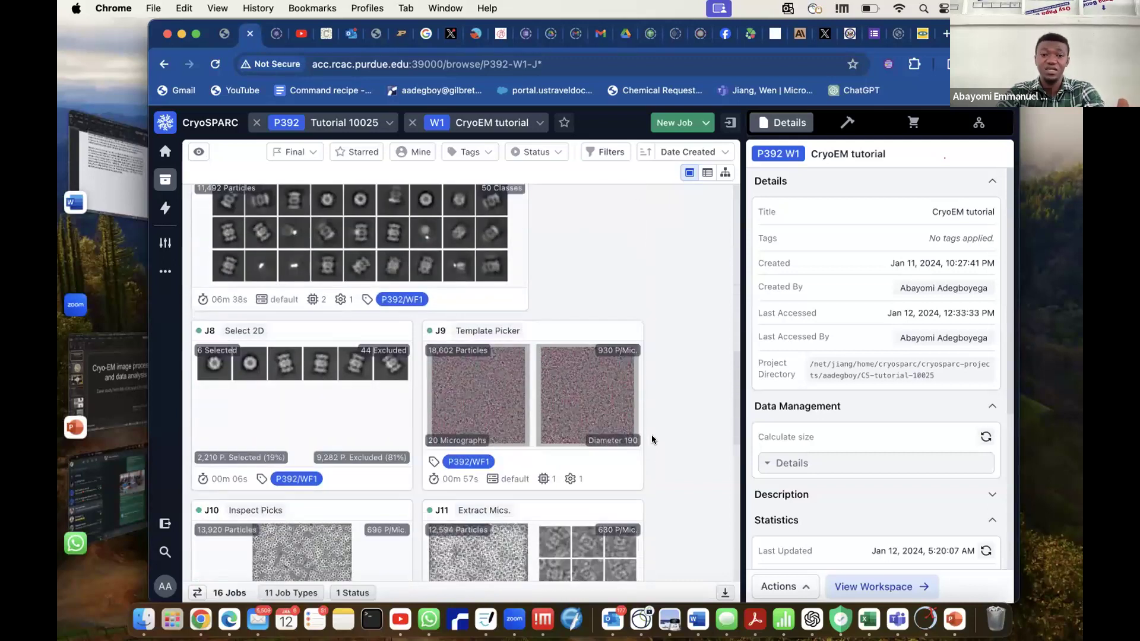
scroll(651, 439, "down", 12)
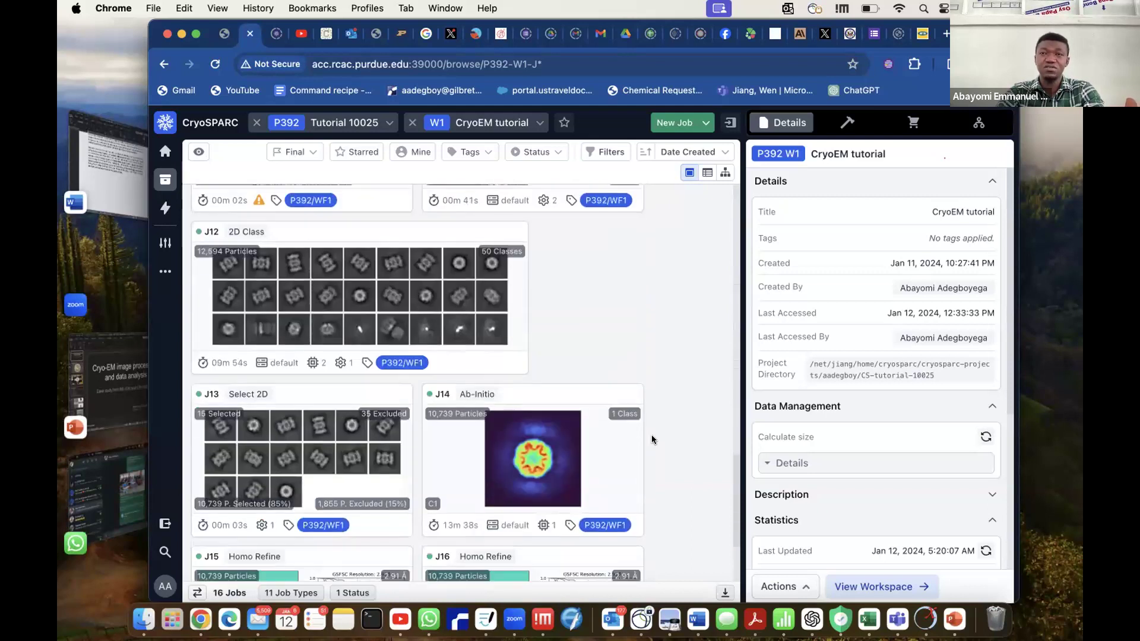
scroll(652, 440, "down", 4)
scroll(652, 440, "up", 20)
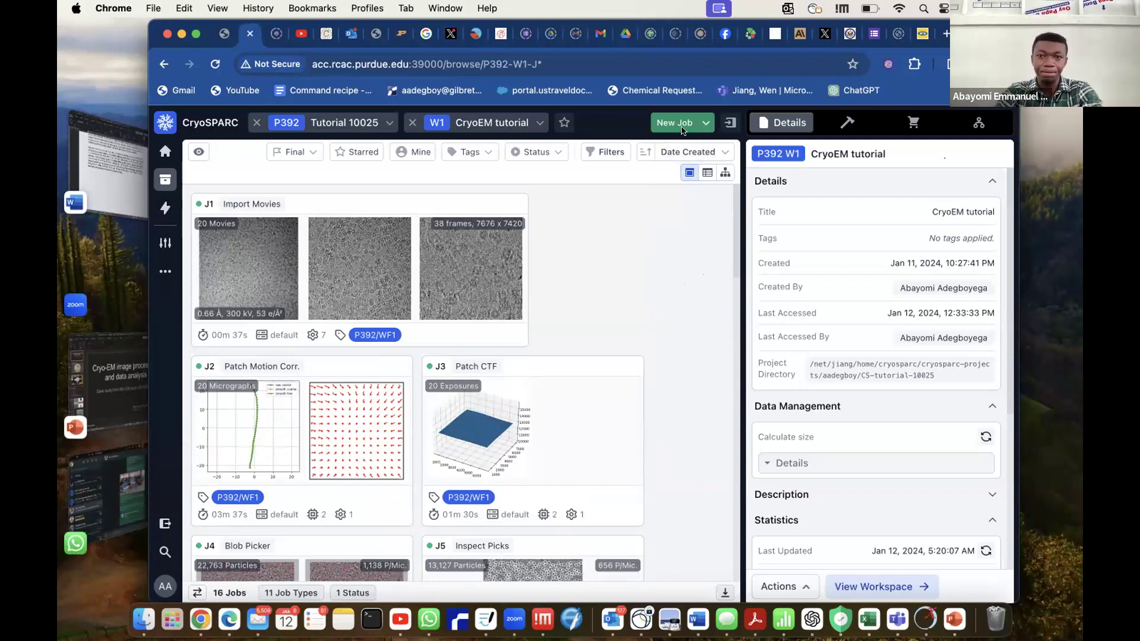
scroll(664, 353, "down", 1)
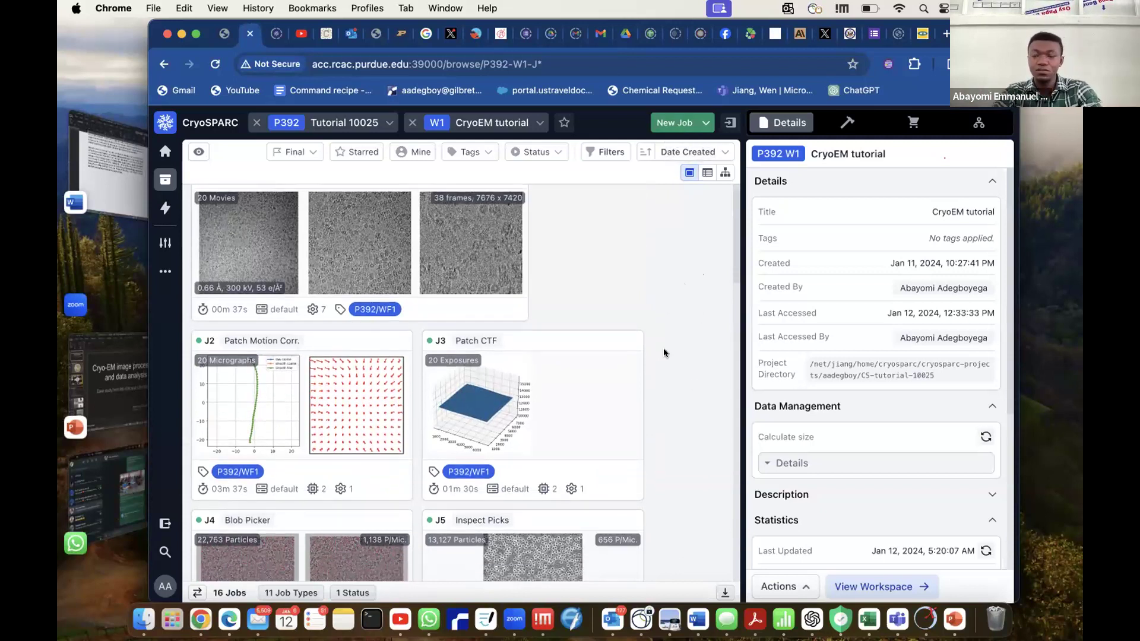
scroll(664, 353, "up", 1)
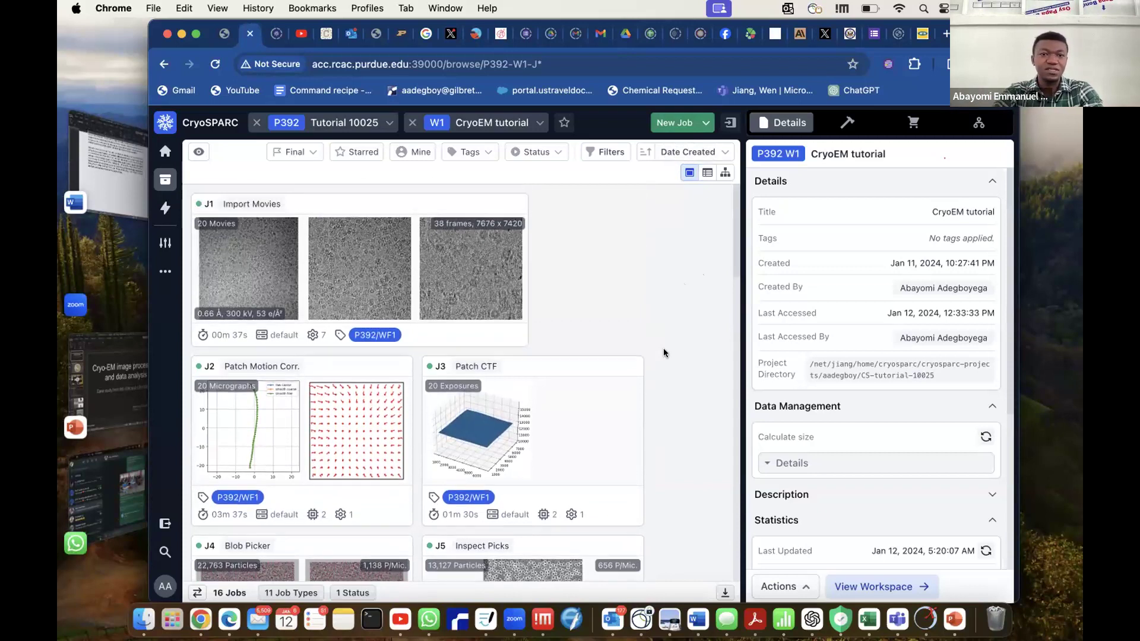
scroll(664, 353, "down", 15)
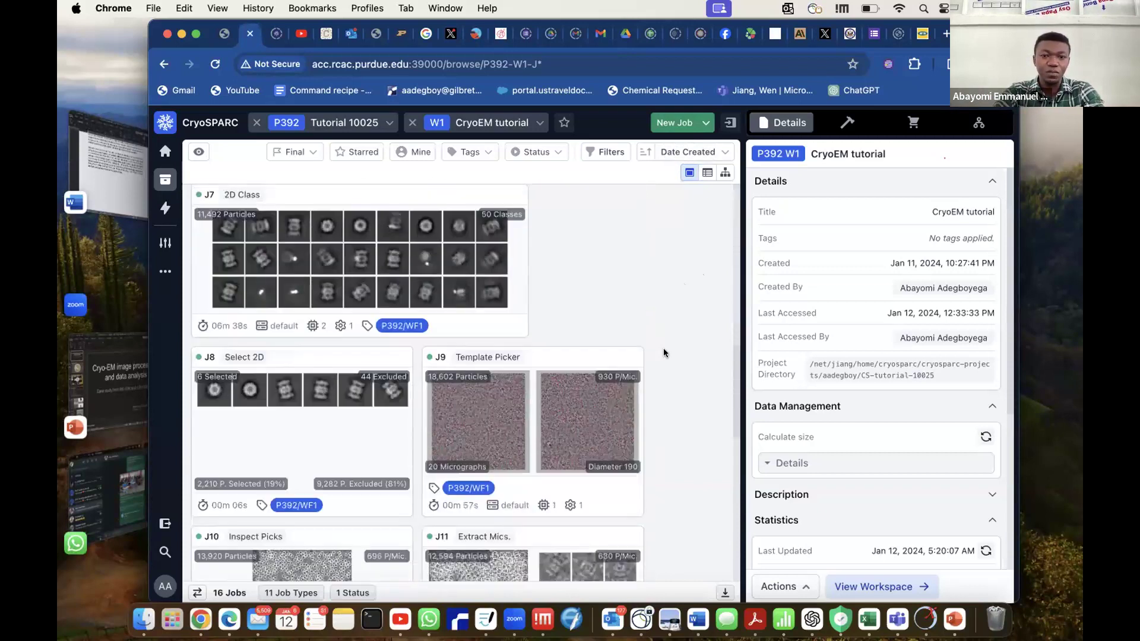
scroll(664, 348, "down", 3)
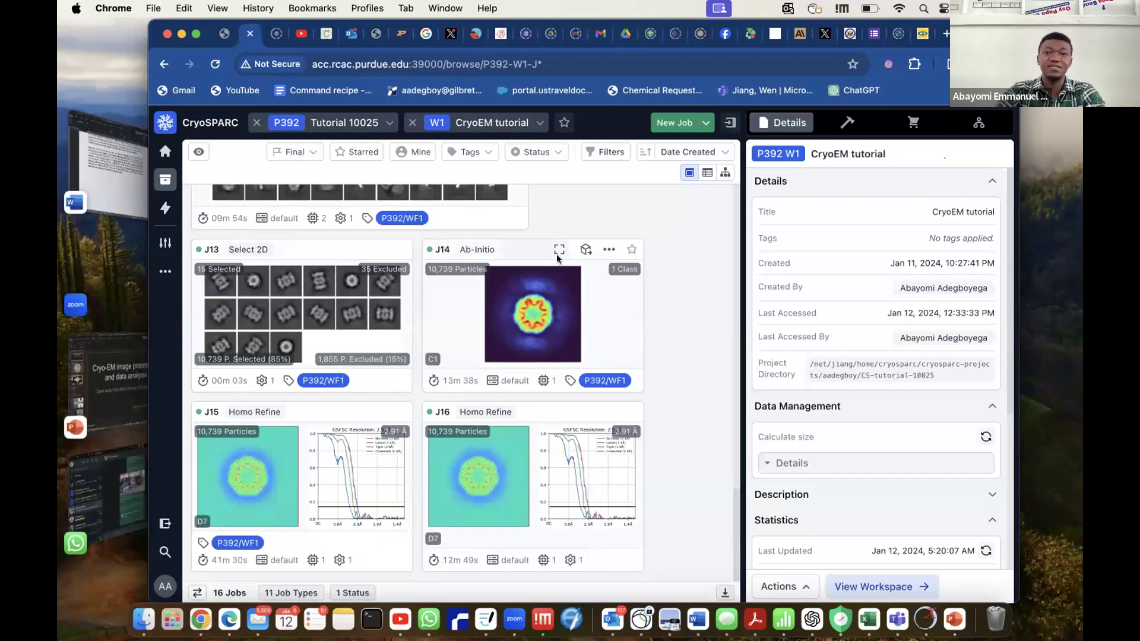
Open the CryoSPARC Guide's Introductory Tutorial (v4.0+) and view its overview of processing the T20S dataset.
left_click(277, 36)
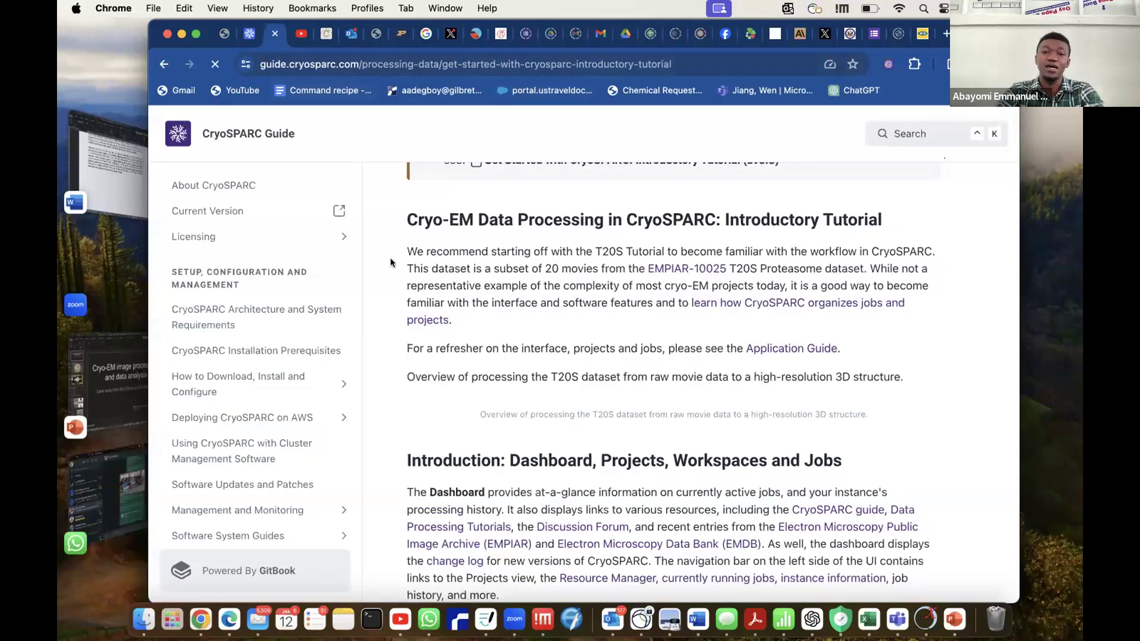
scroll(533, 279, "up", 5)
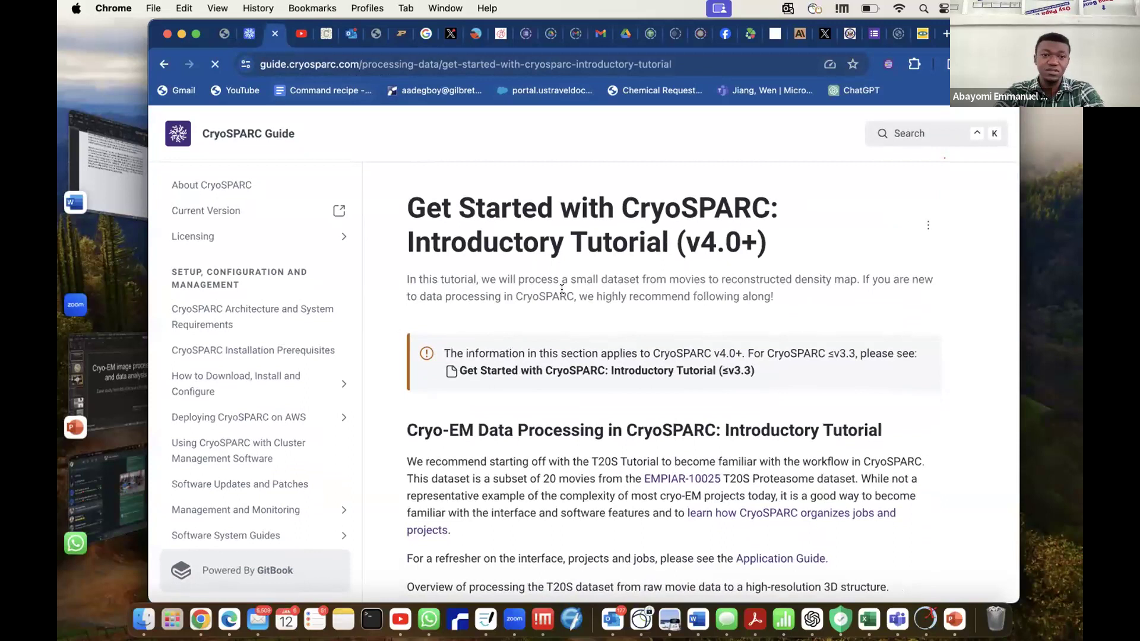
scroll(801, 416, "down", 5)
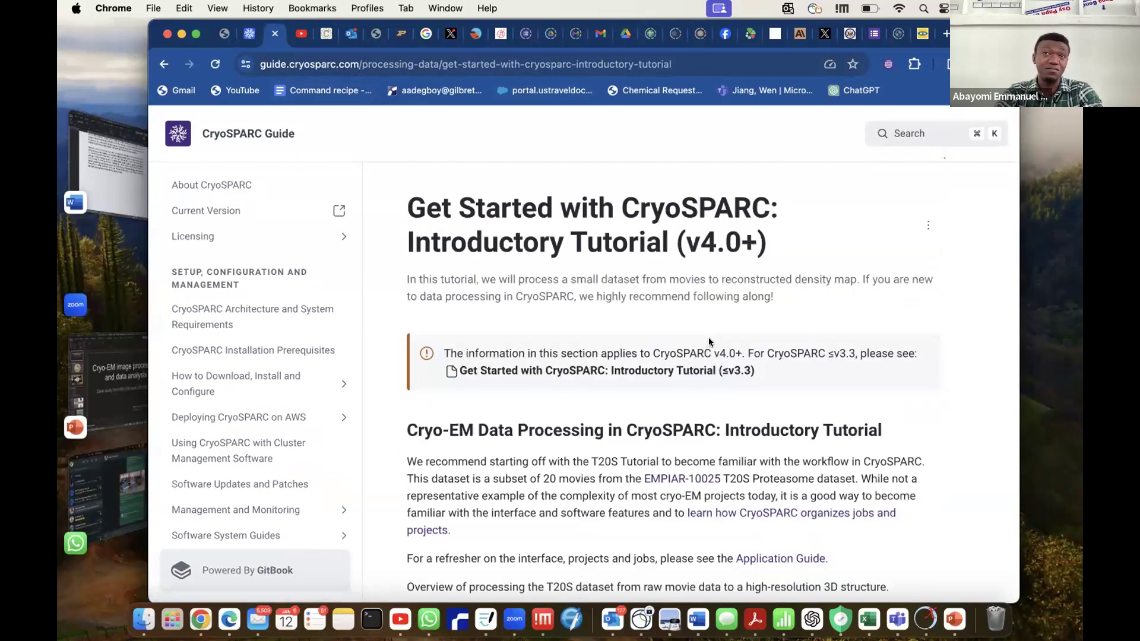
scroll(686, 402, "down", 4)
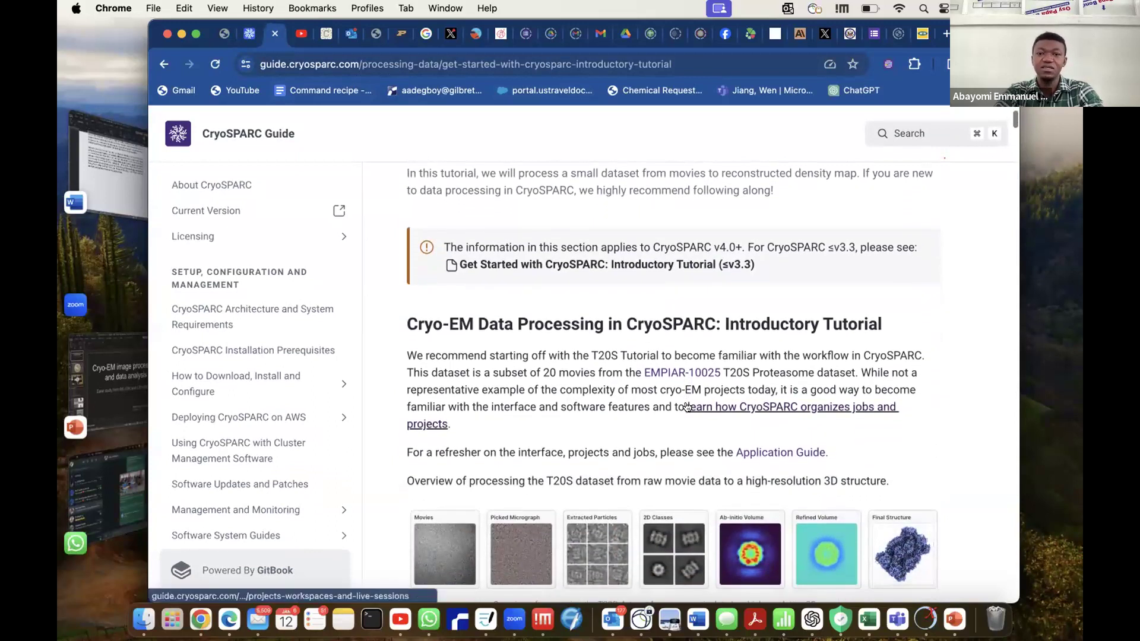
scroll(686, 406, "down", 1)
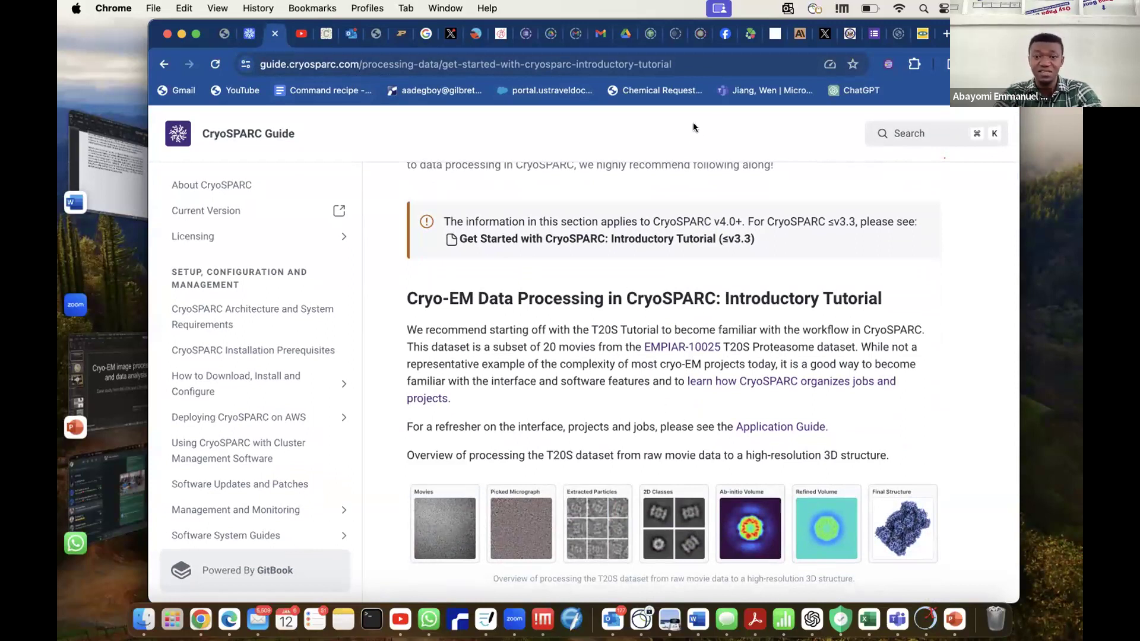
Return to the CryoSPARC tutorial workspace and review its jobs from movie import to homogeneous refinement again.
left_click(249, 33)
scroll(682, 277, "down", 15)
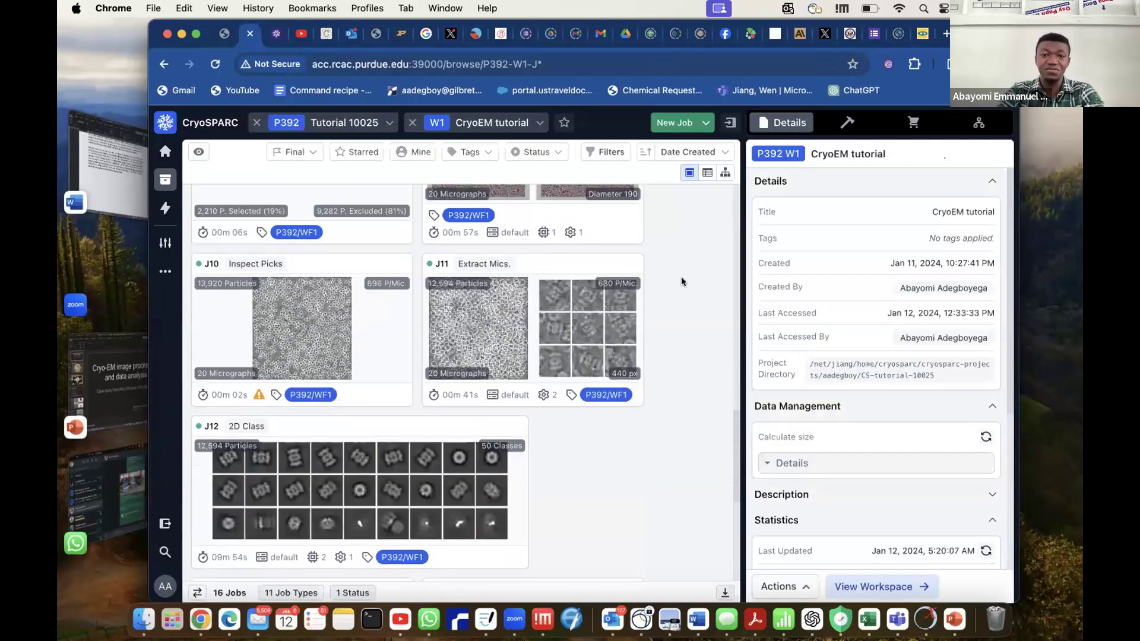
scroll(681, 276, "up", 8)
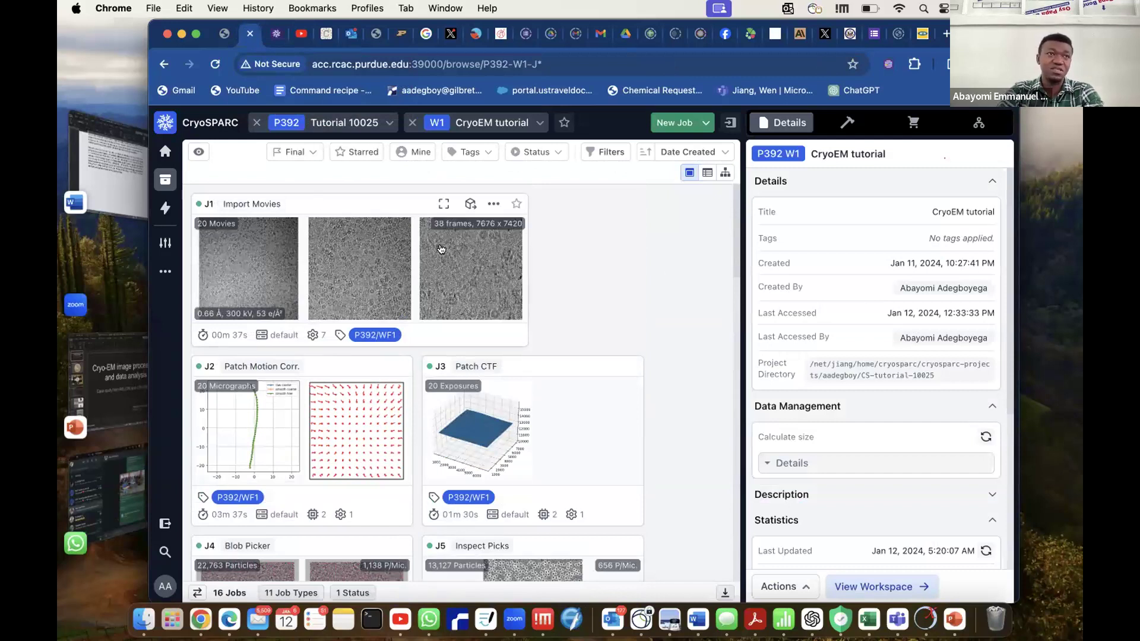
scroll(556, 343, "down", 5)
scroll(555, 343, "down", 10)
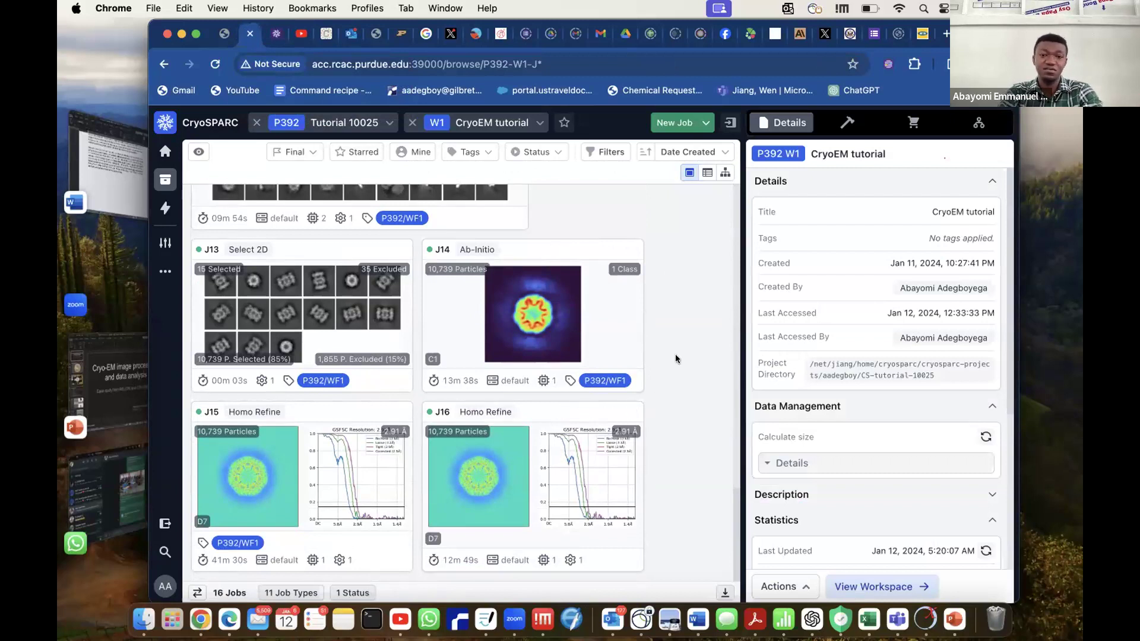
scroll(676, 355, "up", 15)
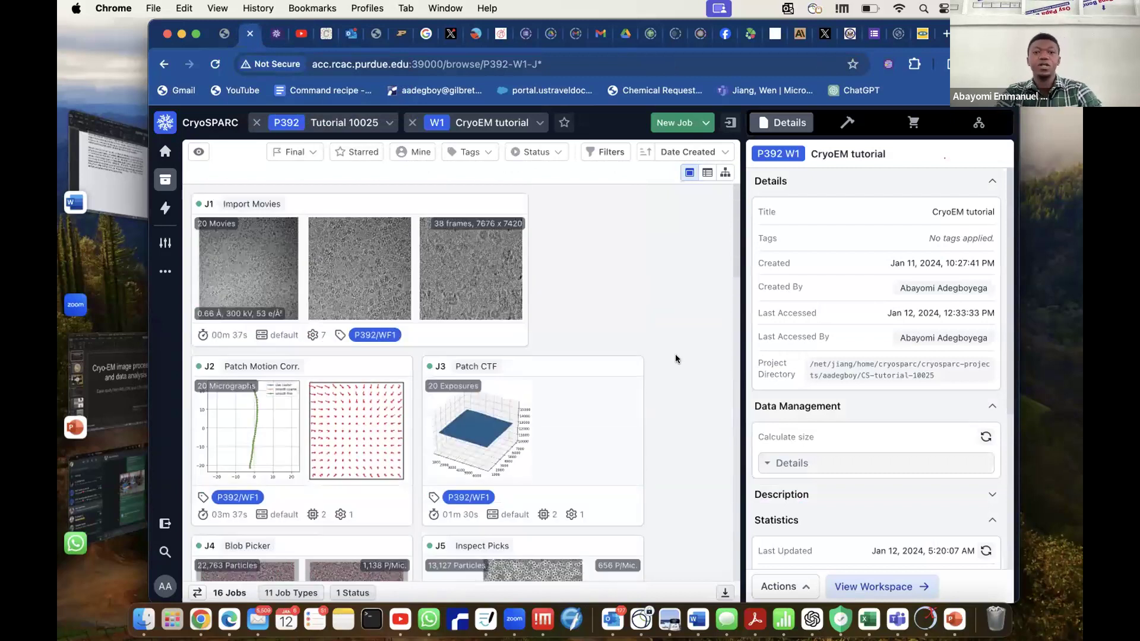
Switch to the Tutorial 10025 v2 project, and close it to show the list of all projects.
left_click(389, 123)
left_click(389, 177)
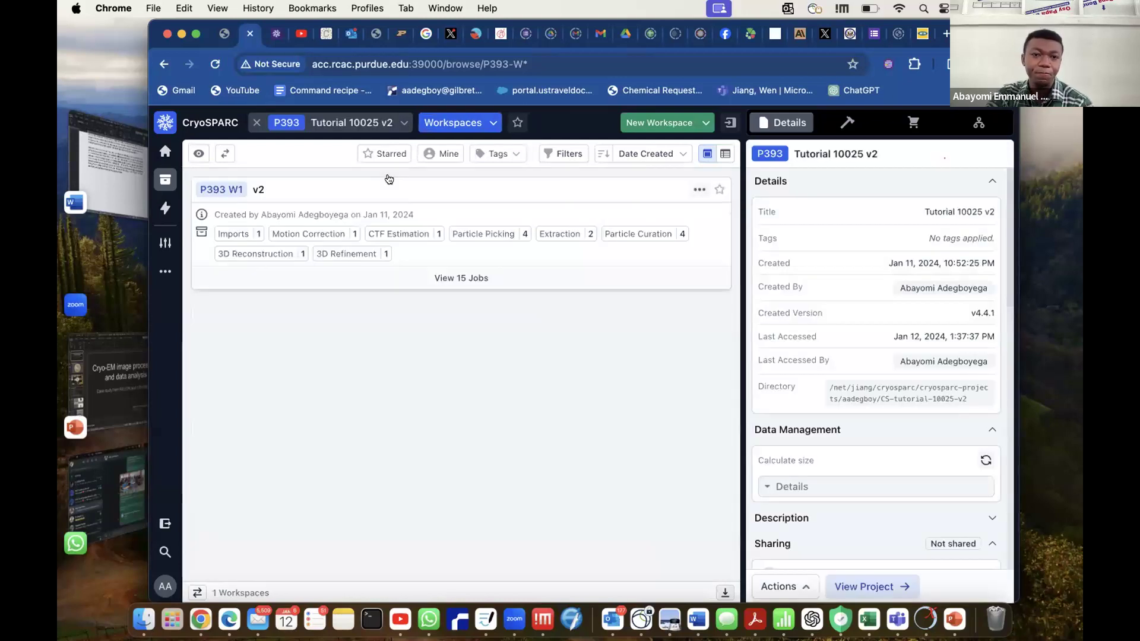
left_click(256, 123)
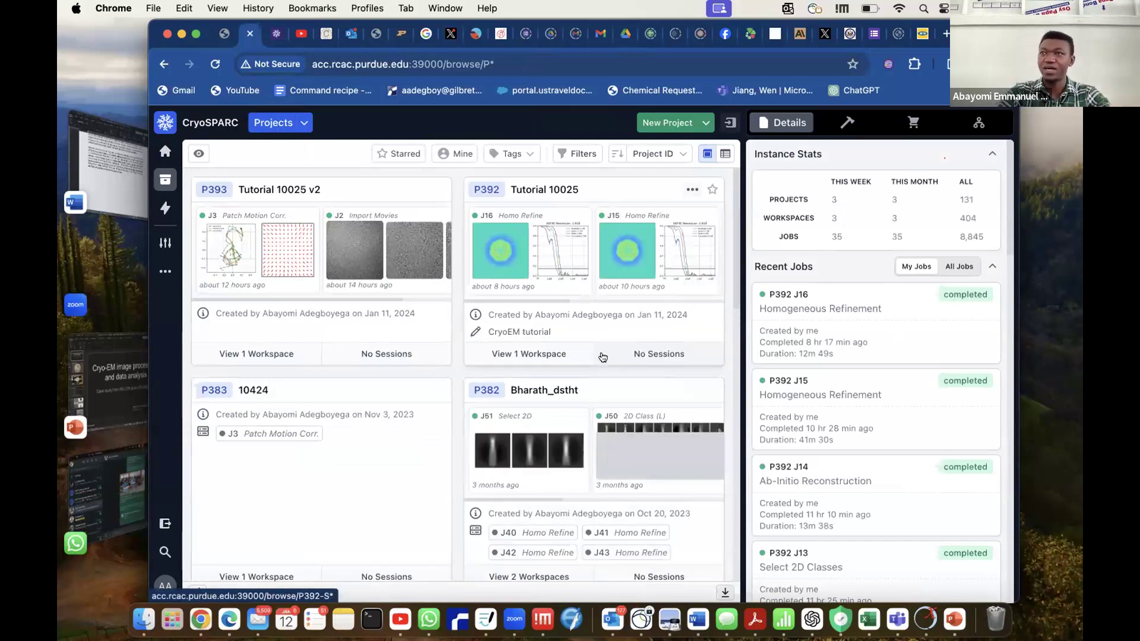
Open the CryoSPARC dashboard and look over the processing history, jobs by status and lane usage charts.
left_click(166, 151)
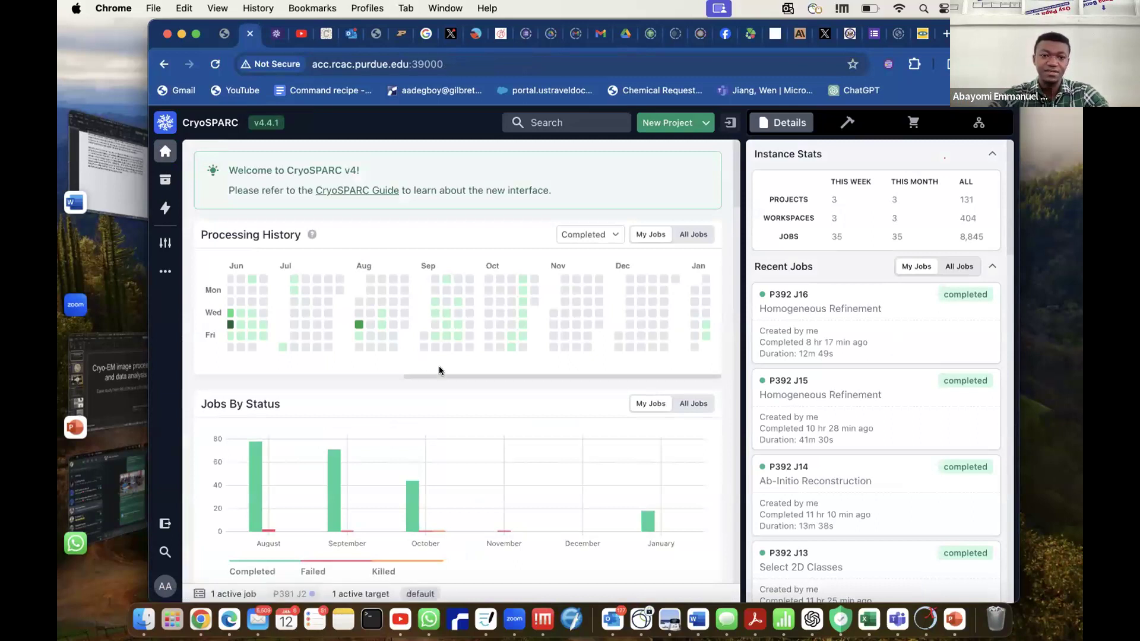
scroll(530, 412, "down", 10)
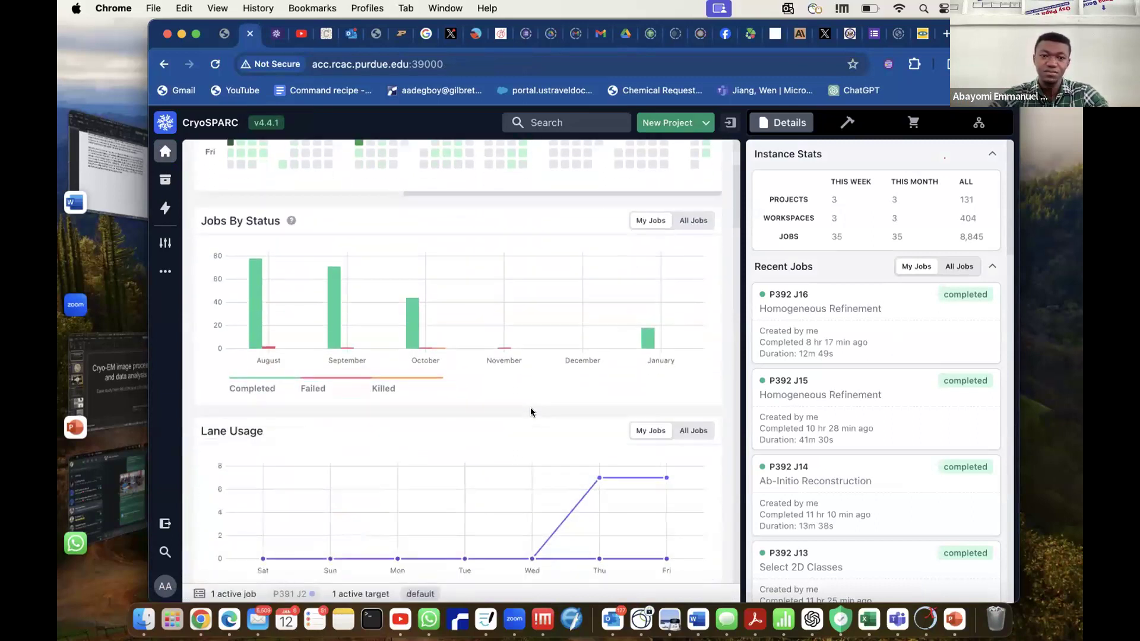
scroll(529, 413, "down", 8)
scroll(529, 412, "up", 15)
scroll(531, 410, "up", 5)
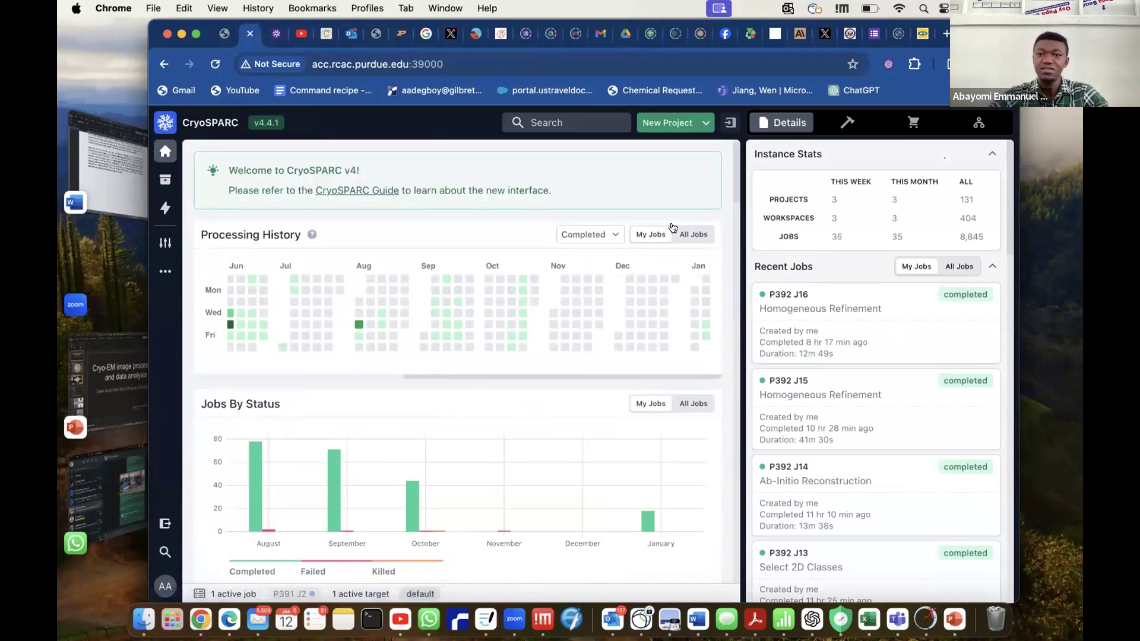
Start a new project and title it "T20S Proteosome".
left_click(706, 124)
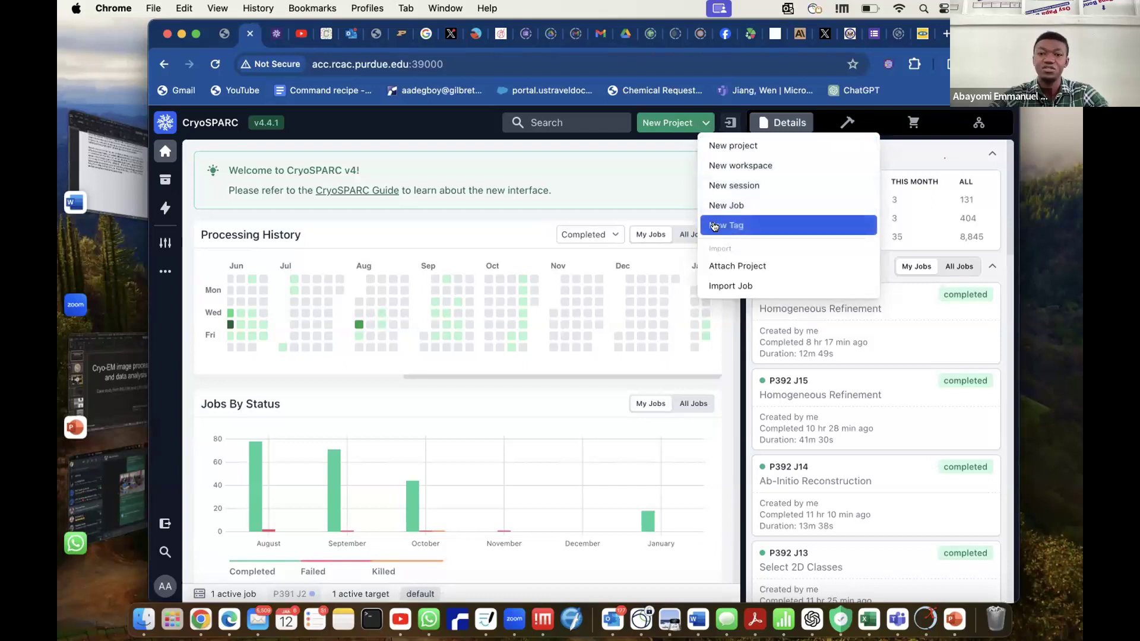
left_click(639, 149)
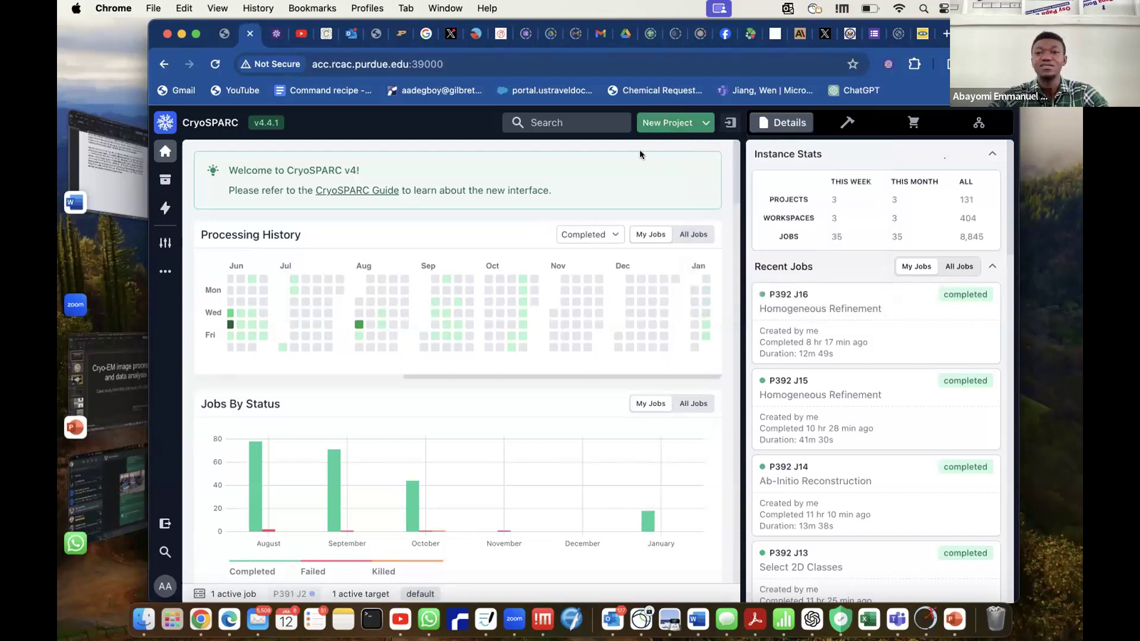
left_click(669, 123)
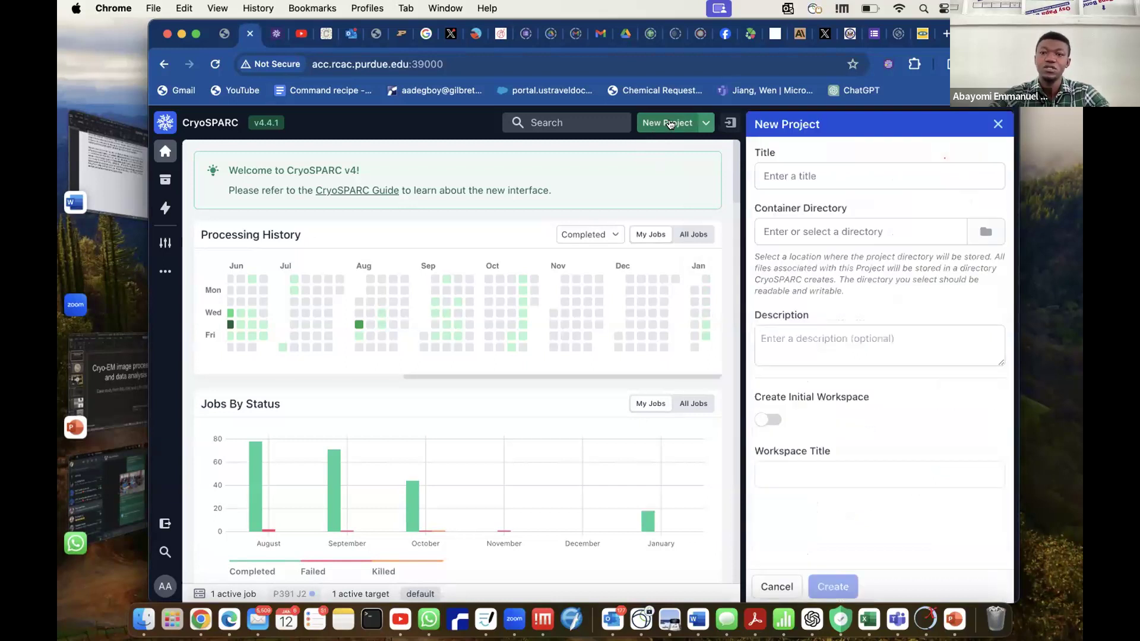
left_click(820, 172)
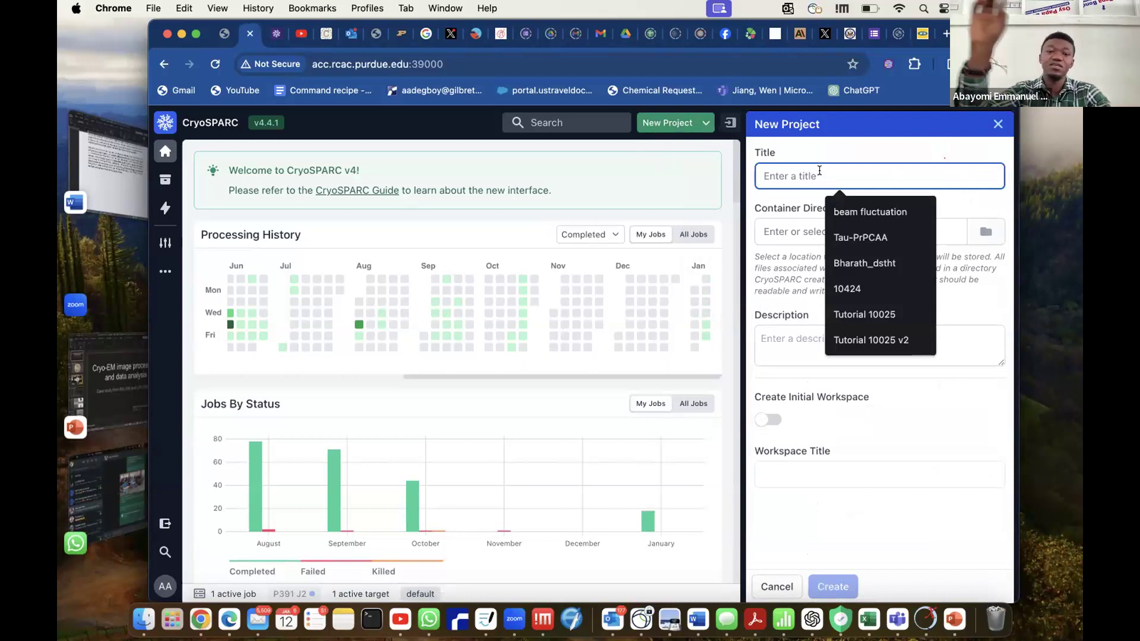
type("T")
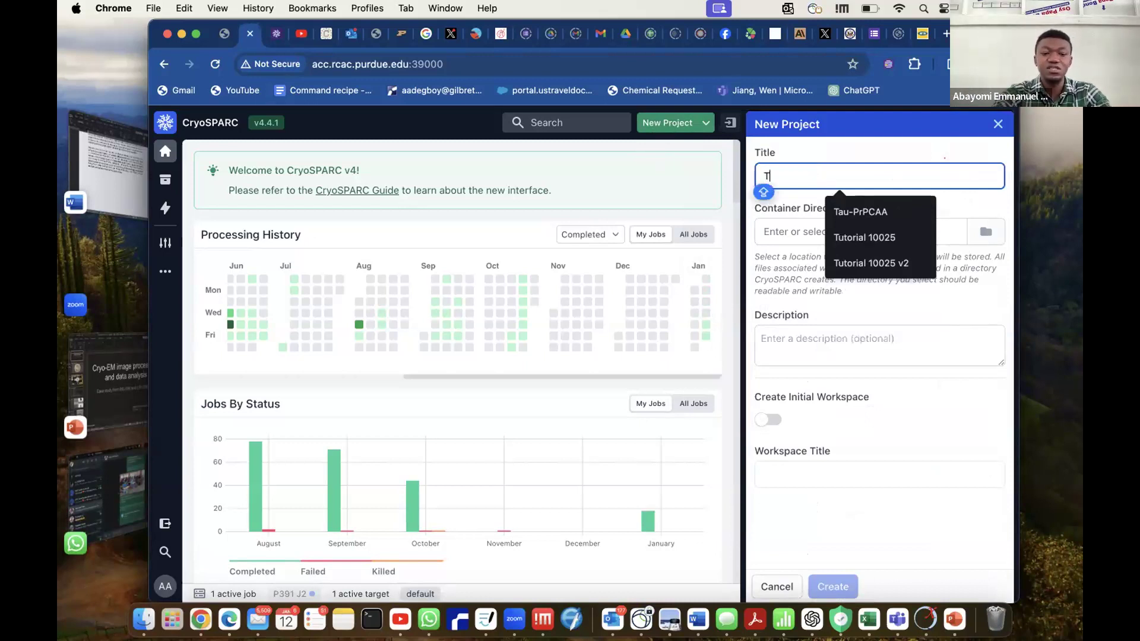
type("20S Proteos")
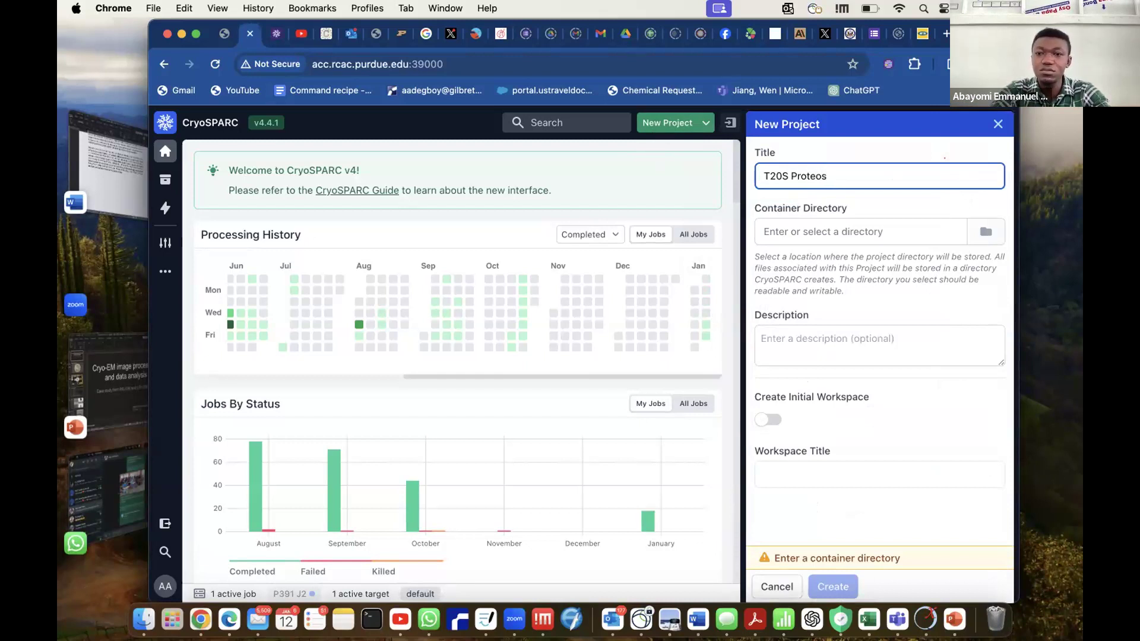
type("ome")
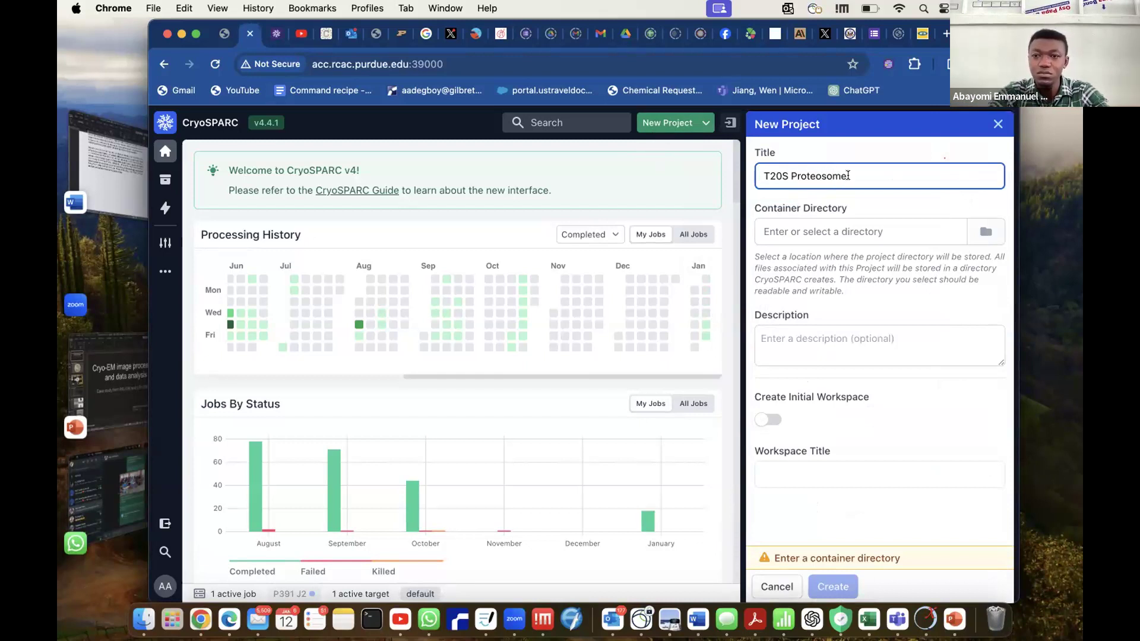
Choose the personal user folder inside cryosparc-projects as the container directory and create the project without an initial workspace.
left_click(861, 230)
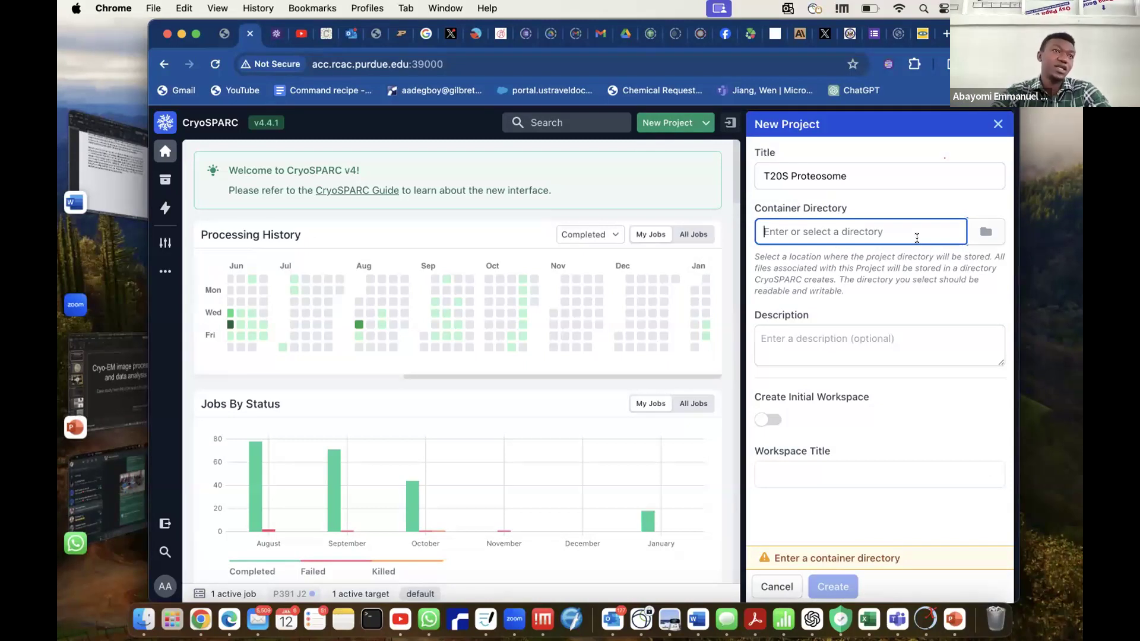
left_click(990, 237)
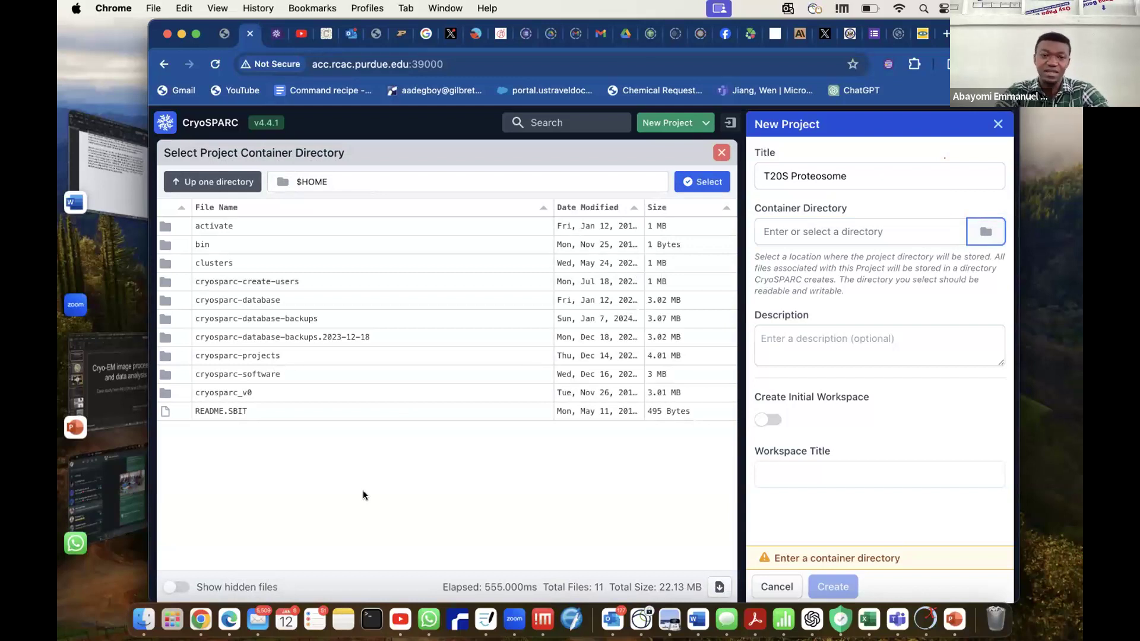
double_click(289, 355)
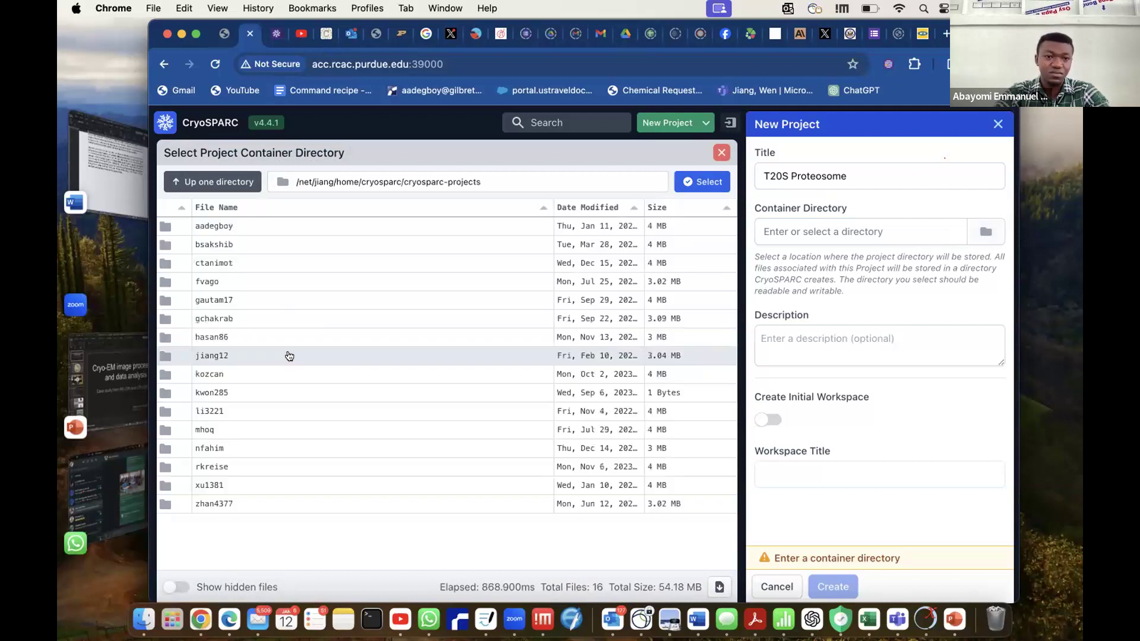
double_click(232, 226)
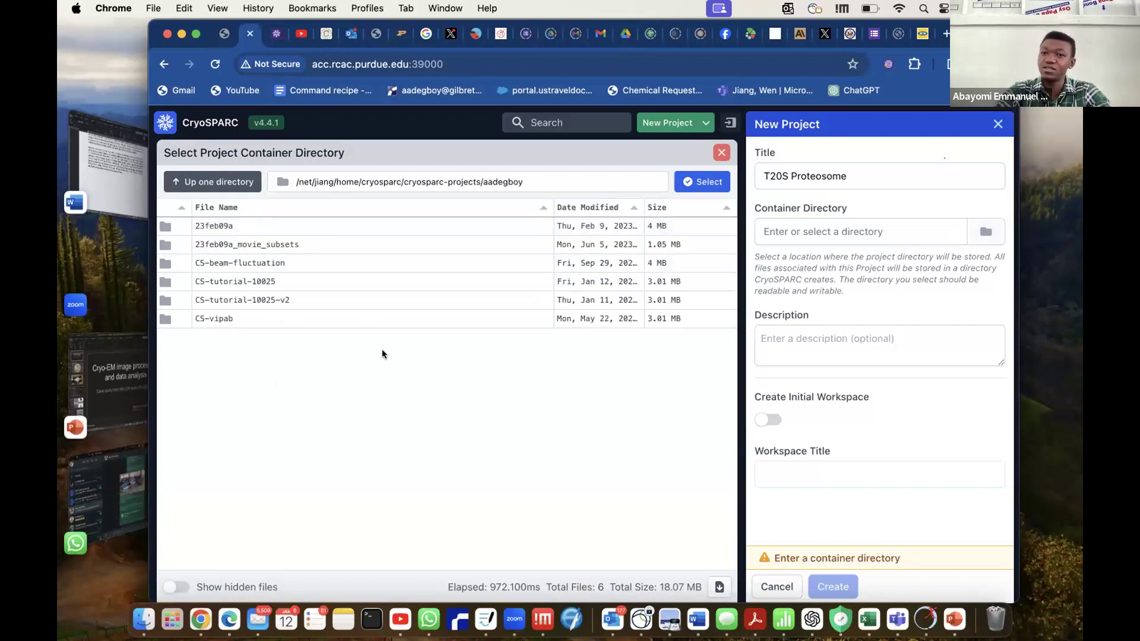
left_click(701, 181)
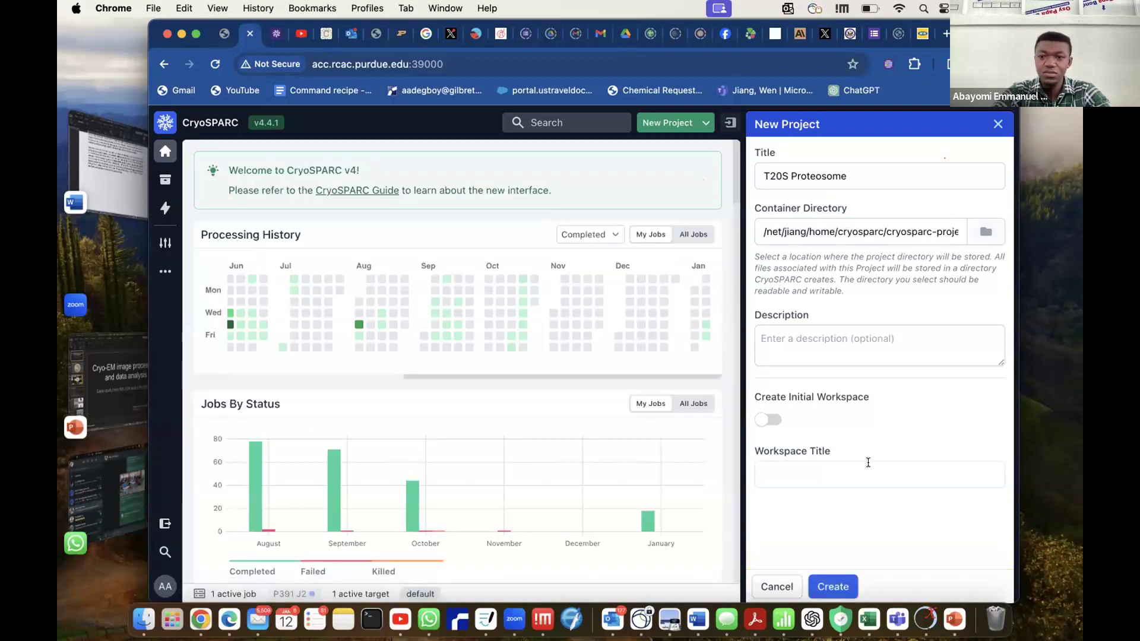
left_click(833, 586)
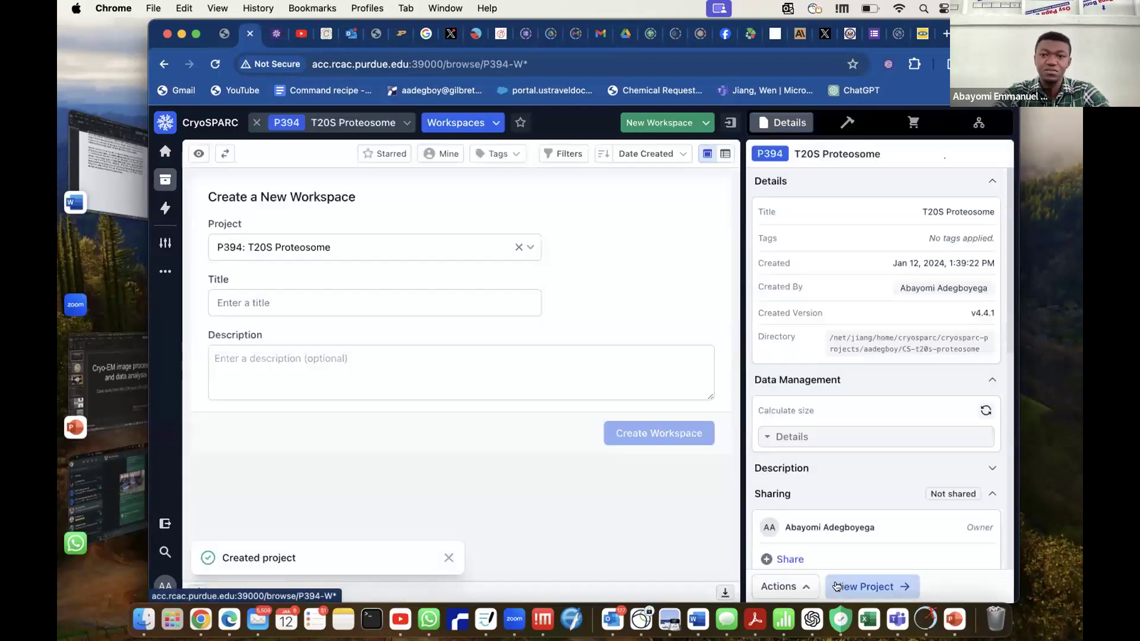
Create a workspace titled "T20S" in the T20S Proteosome project.
left_click(381, 302)
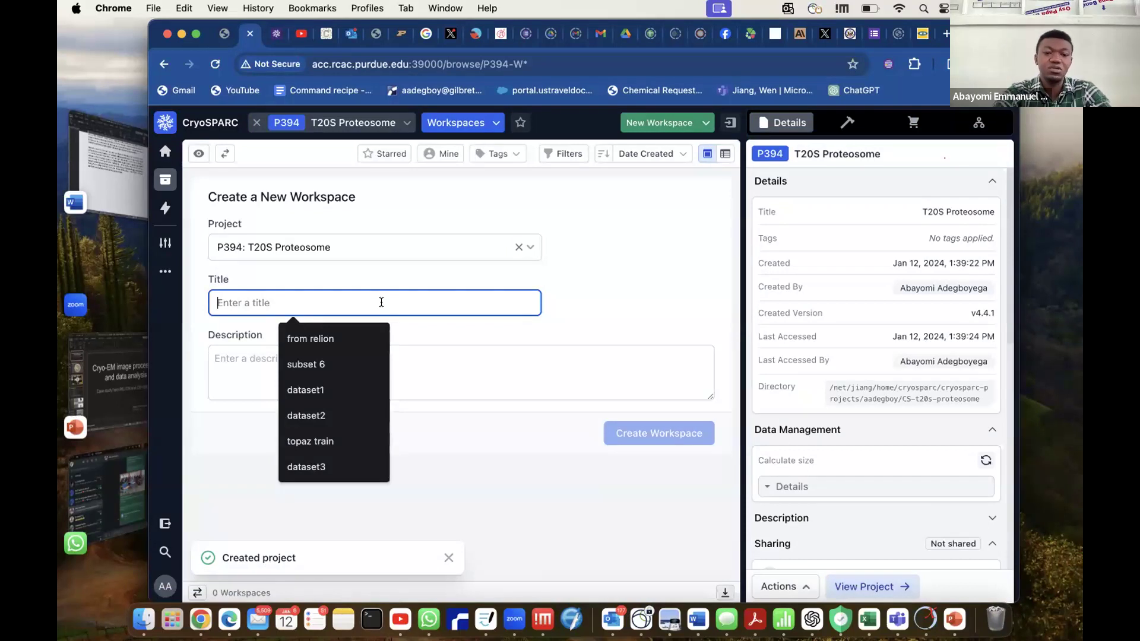
type("T")
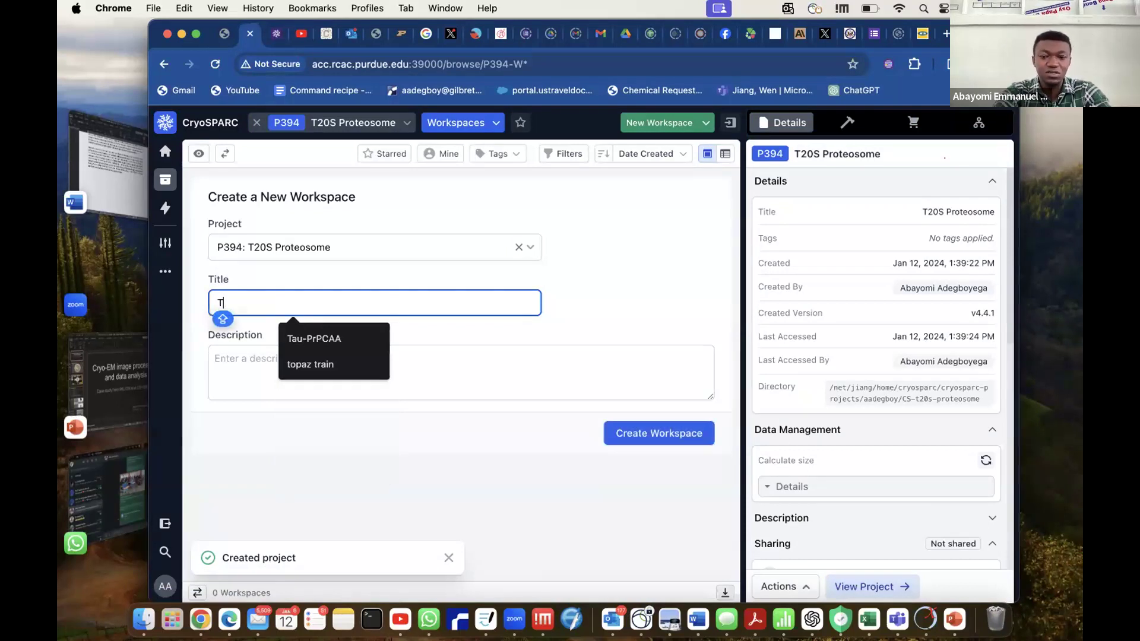
type("20S")
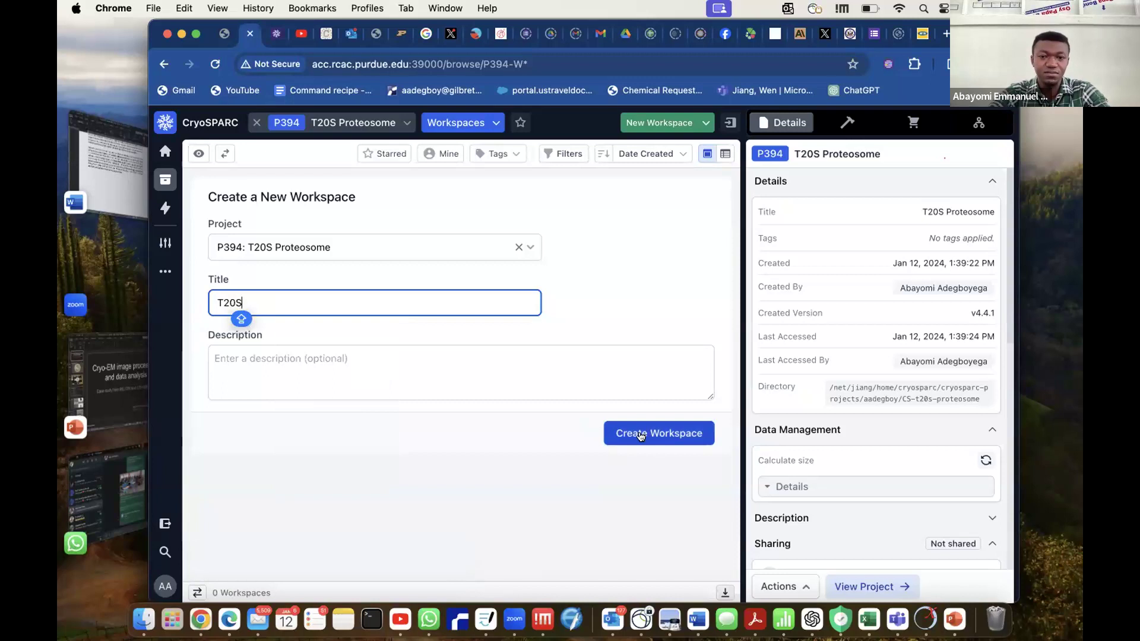
left_click(648, 436)
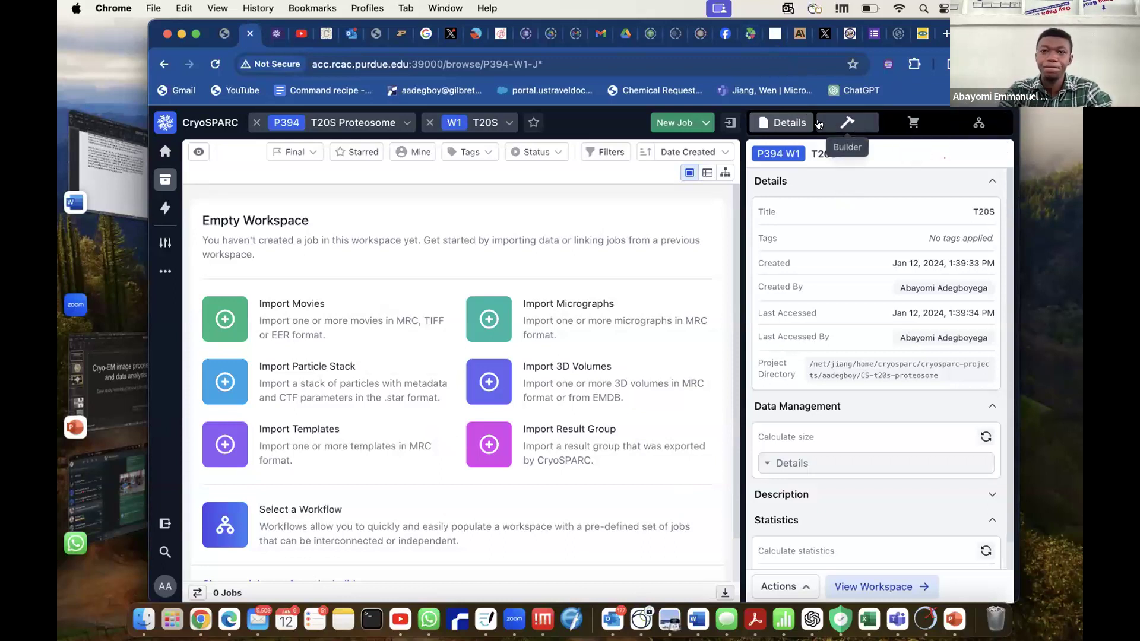
Add an Import Movies job to the empty T20S workspace and look over its parameters.
left_click(310, 319)
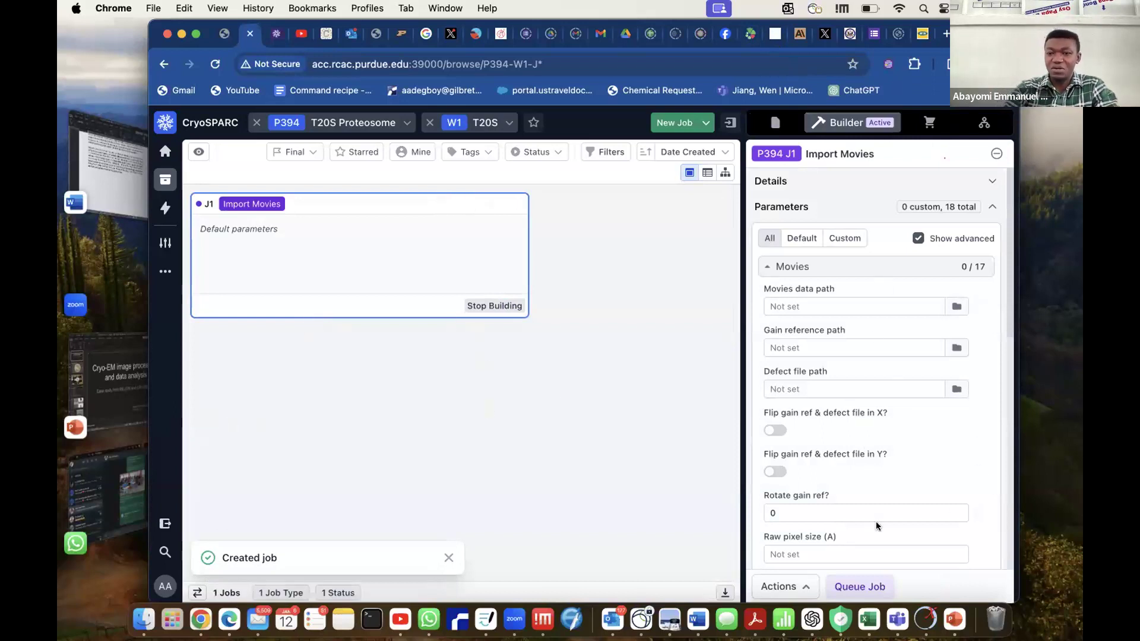
scroll(876, 526, "down", 5)
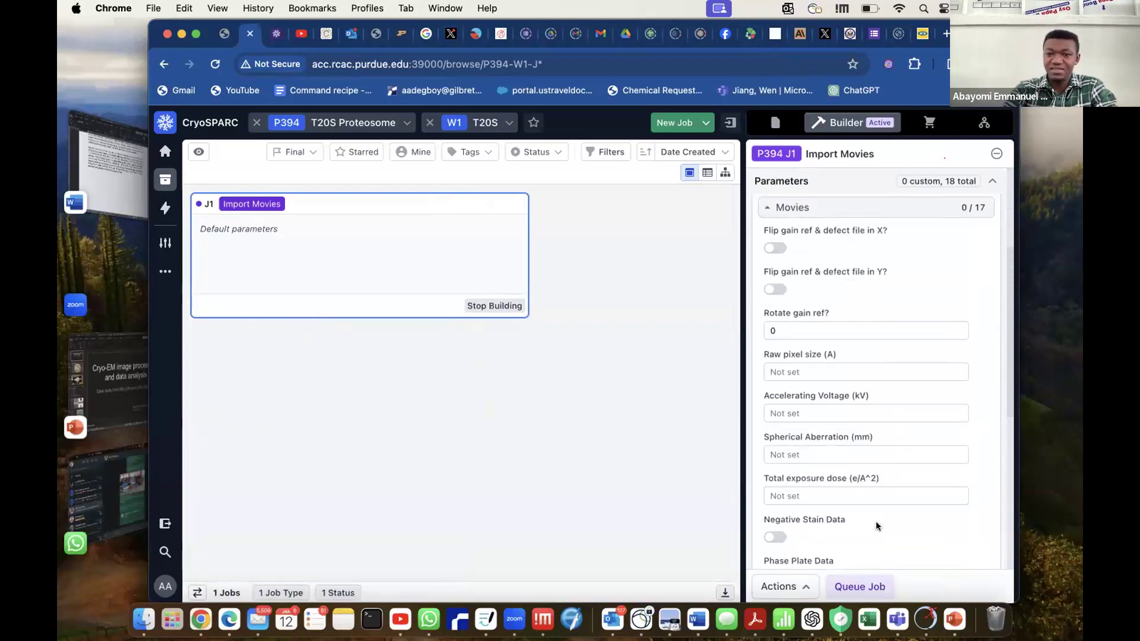
scroll(861, 517, "up", 6)
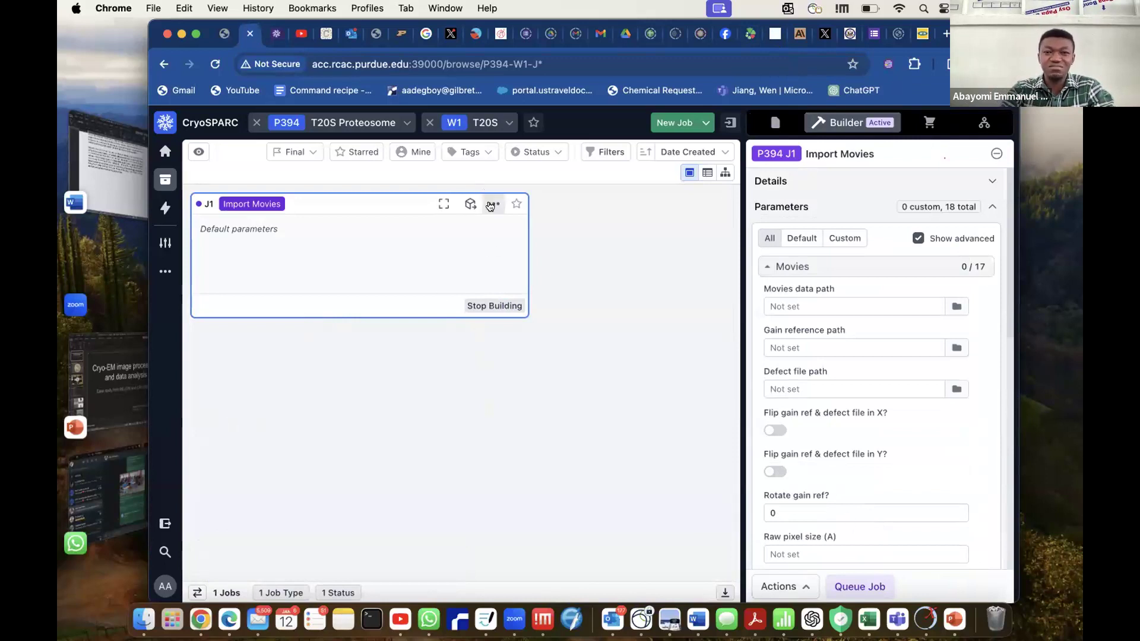
View the list of available jobs, and open the T20S Introductory Tutorial workflow from the default workflows.
left_click(935, 124)
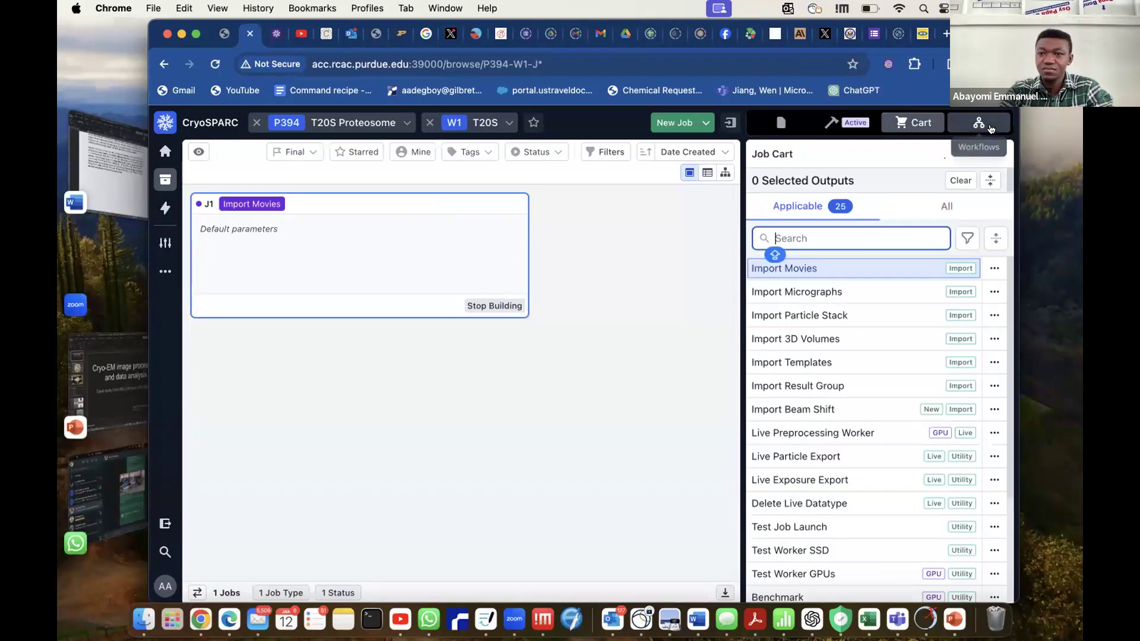
left_click(978, 124)
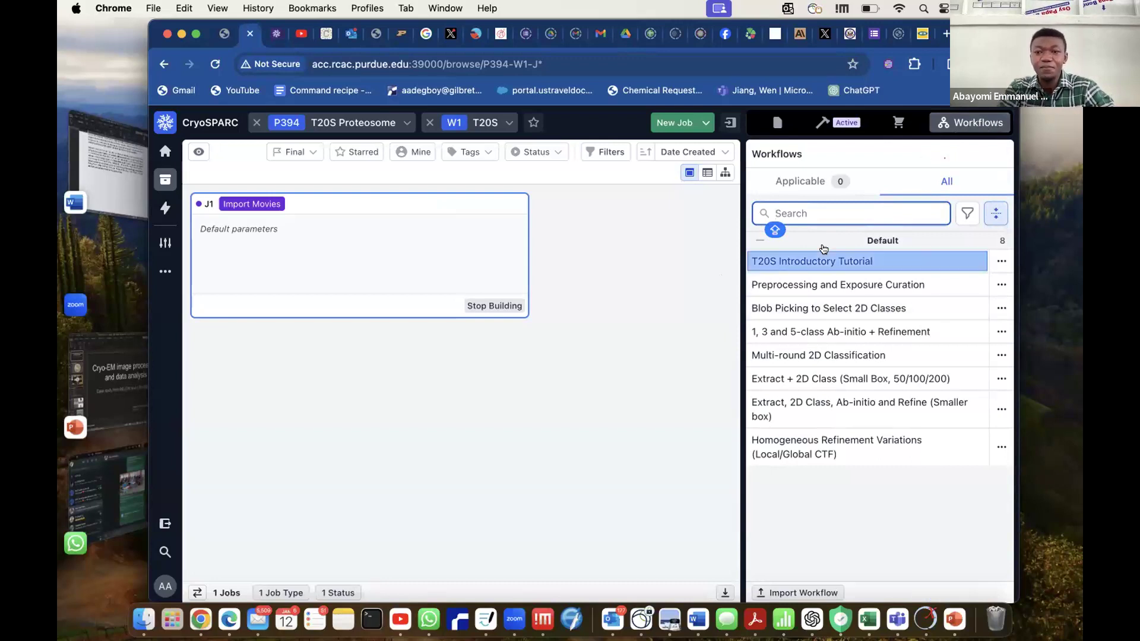
mouse_move(777, 270)
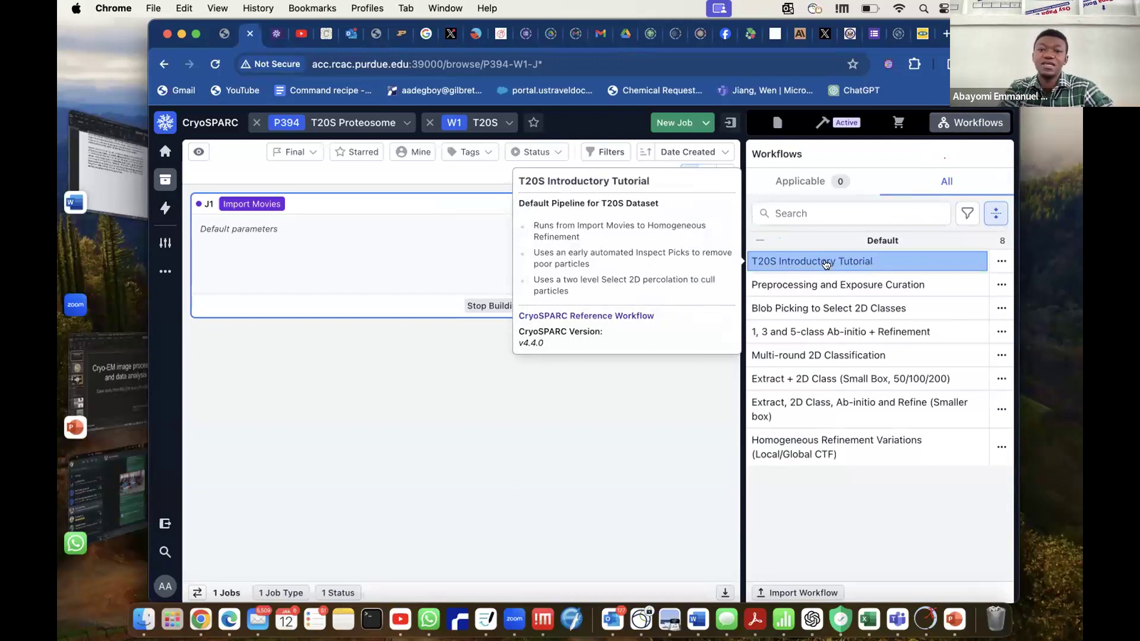
left_click(787, 263)
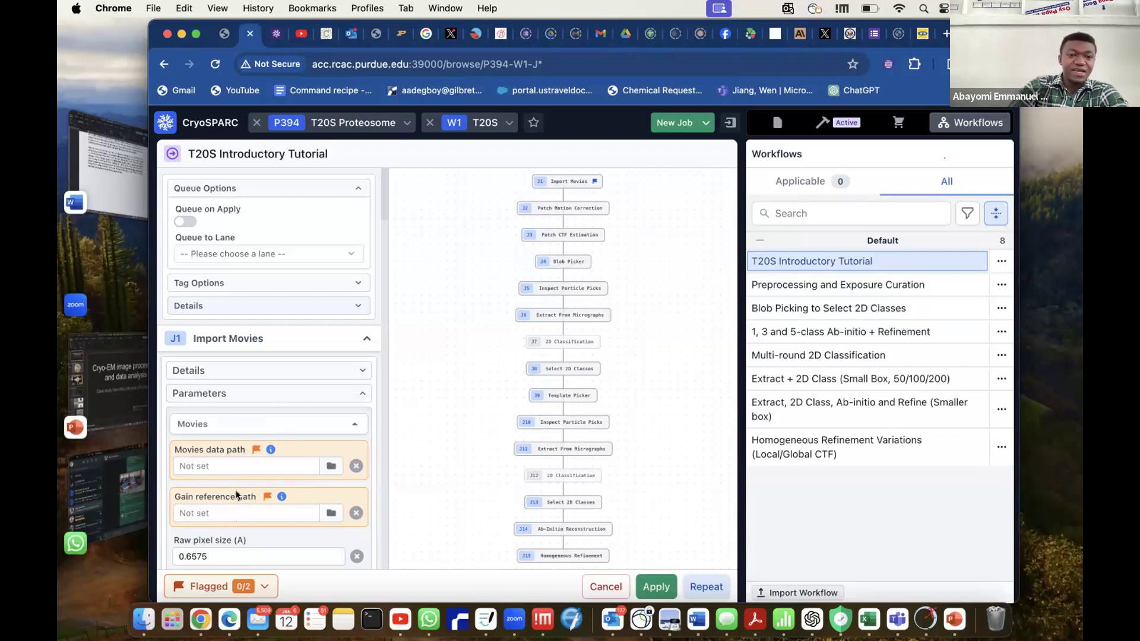
Review the workflow's Import Movies parameters and browse up to the cryosparc-projects folder for the movies data path.
scroll(255, 493, "down", 5)
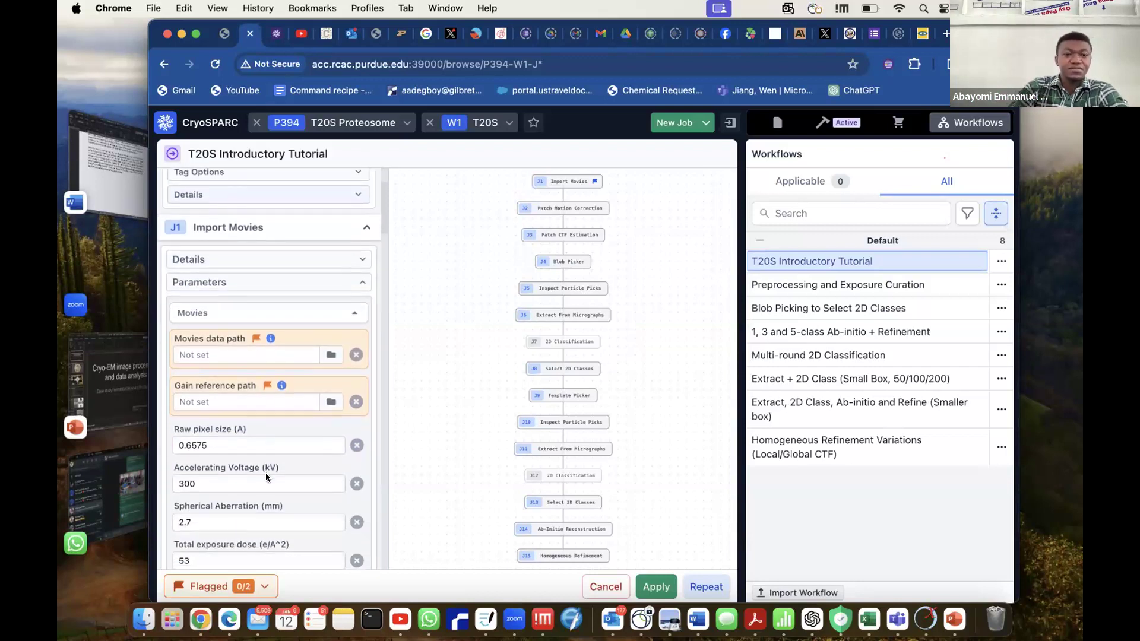
mouse_move(224, 346)
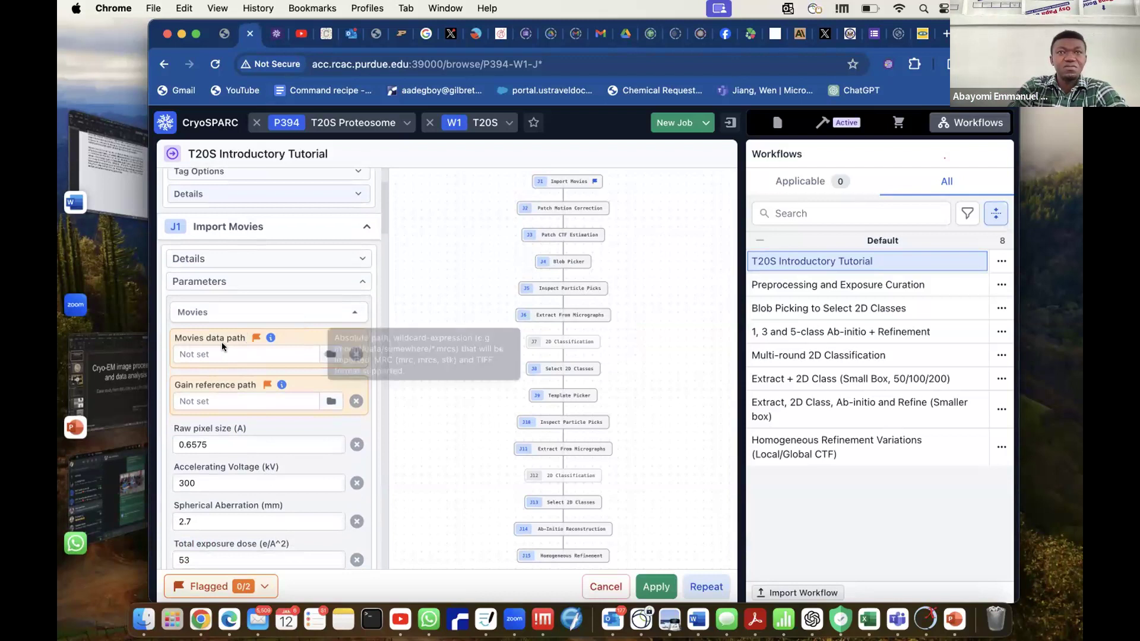
mouse_move(245, 396)
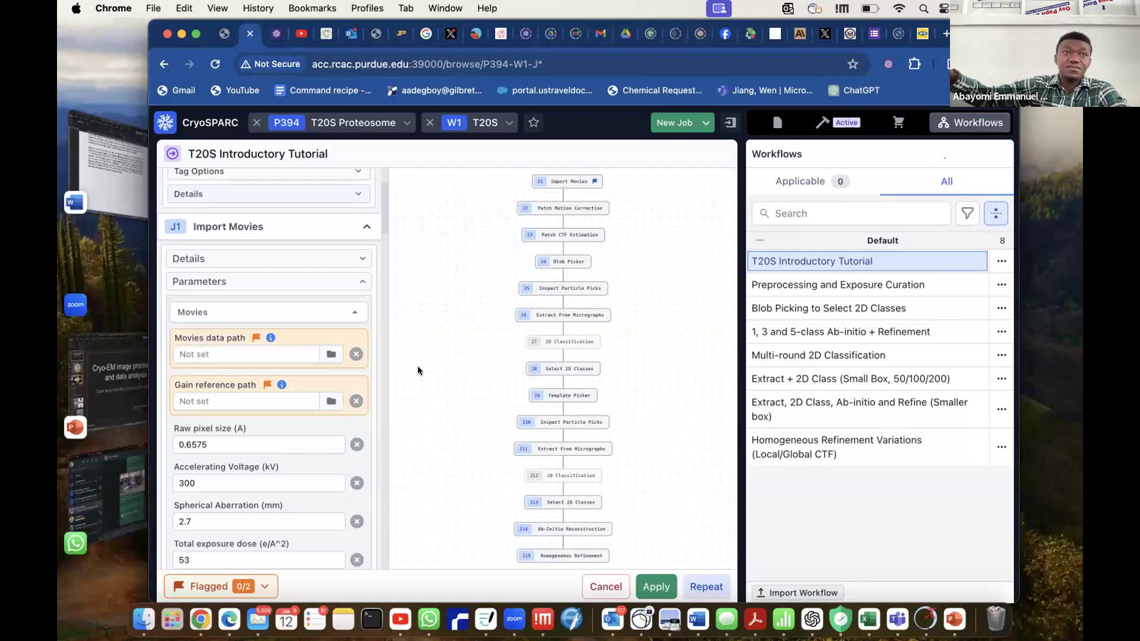
scroll(292, 424, "down", 4)
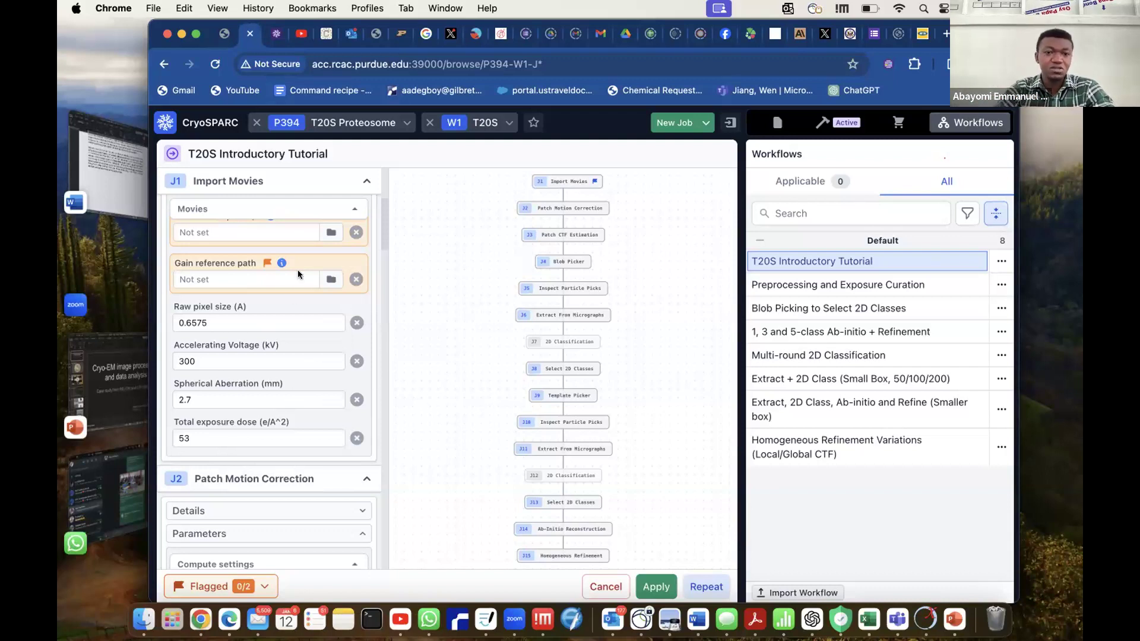
scroll(246, 227, "up", 2)
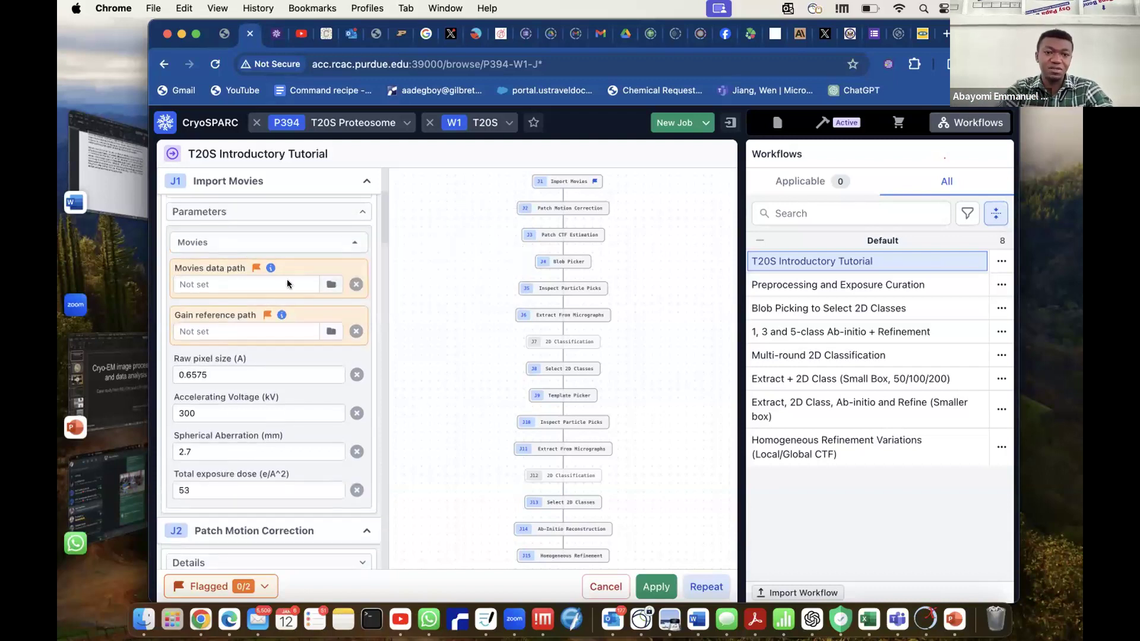
left_click(331, 285)
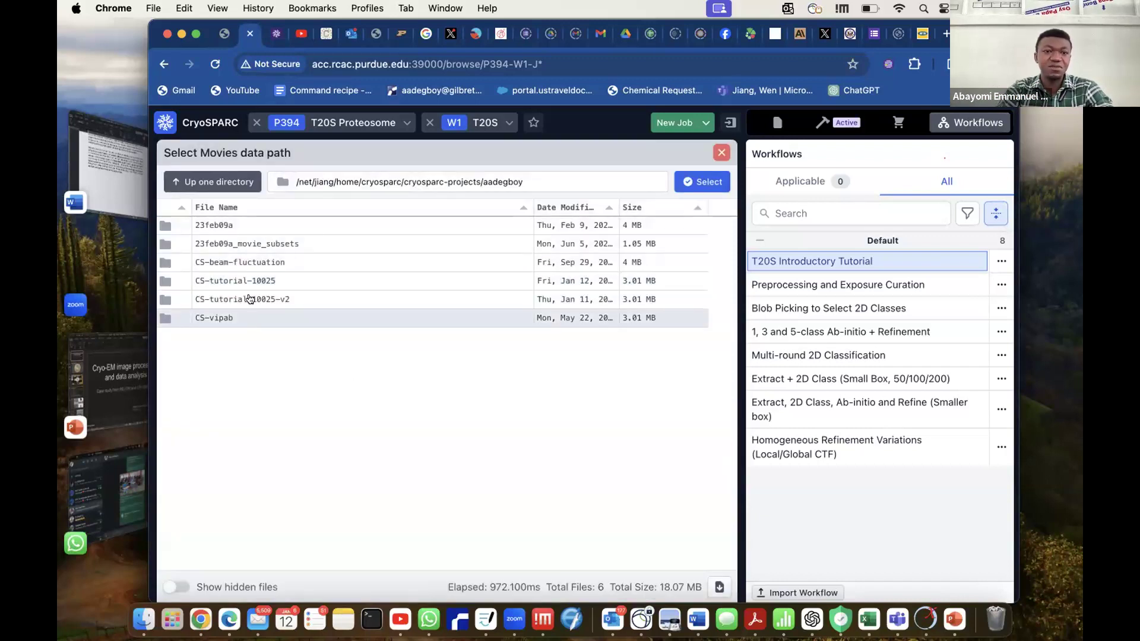
left_click(233, 179)
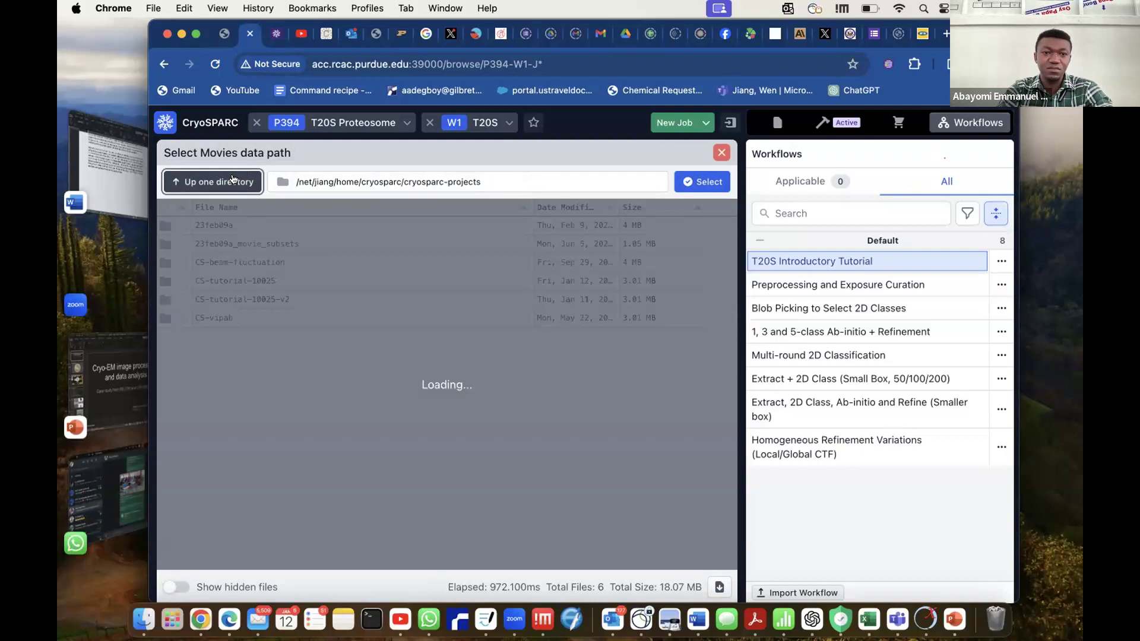
left_click(507, 179)
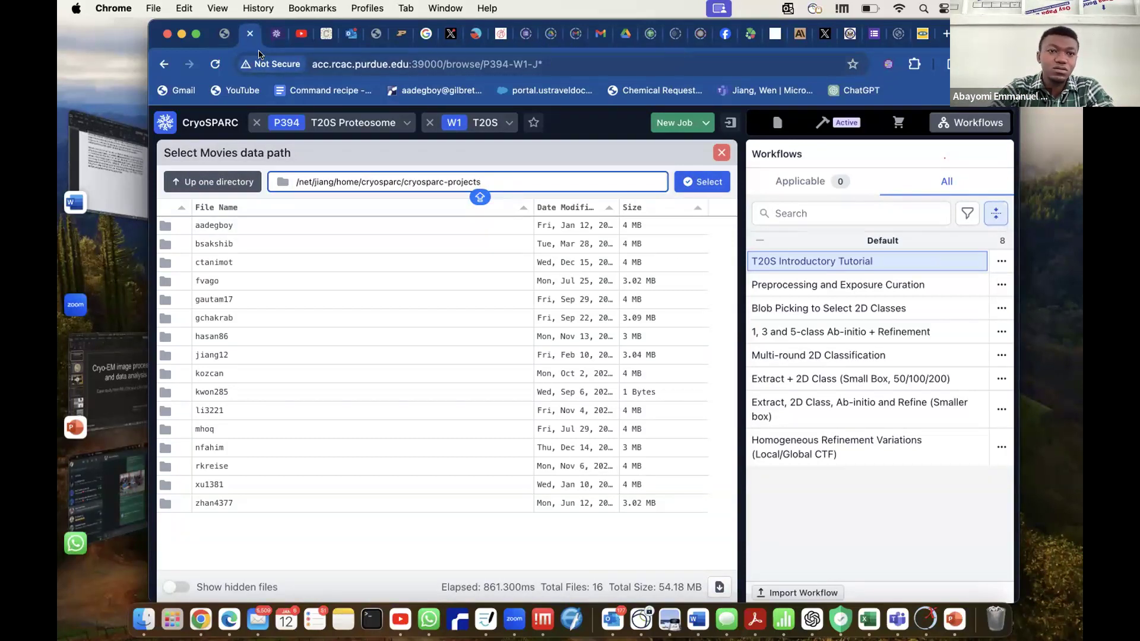
In a duplicate browser tab, open the CryoEM tutorial workspace of the Tutorial 10025 project.
right_click(249, 40)
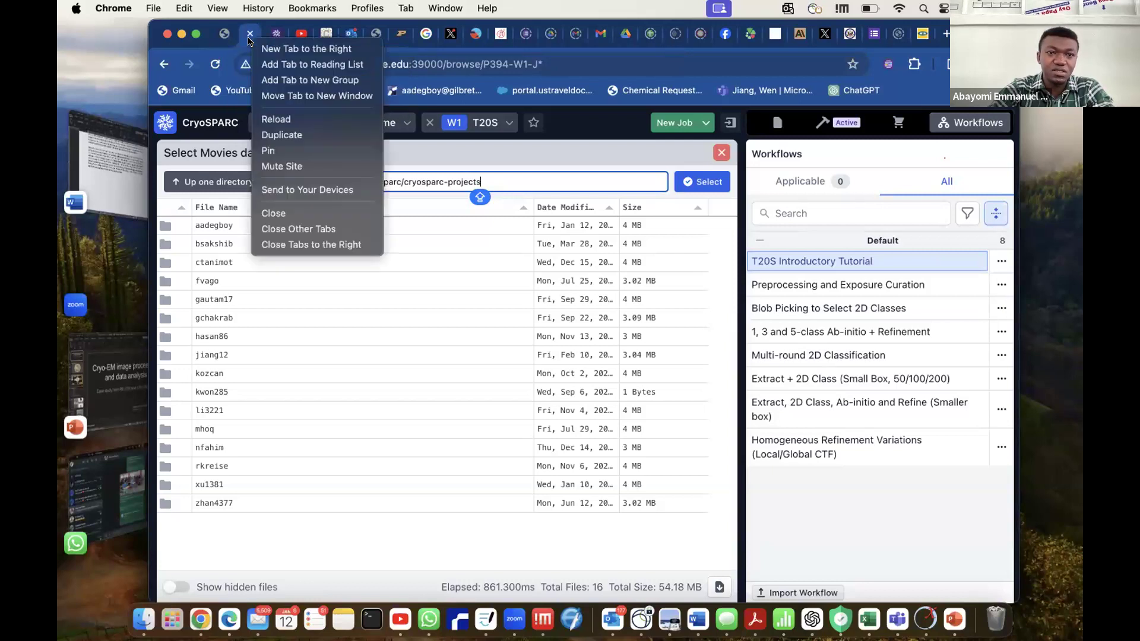
key("Escape")
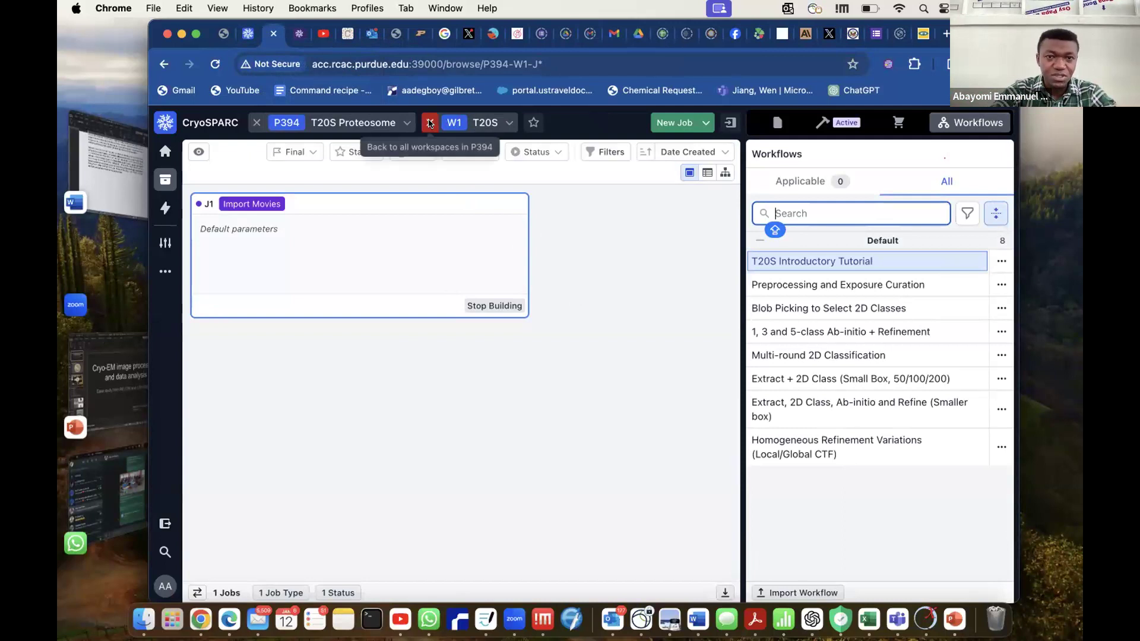
left_click(427, 123)
left_click(389, 123)
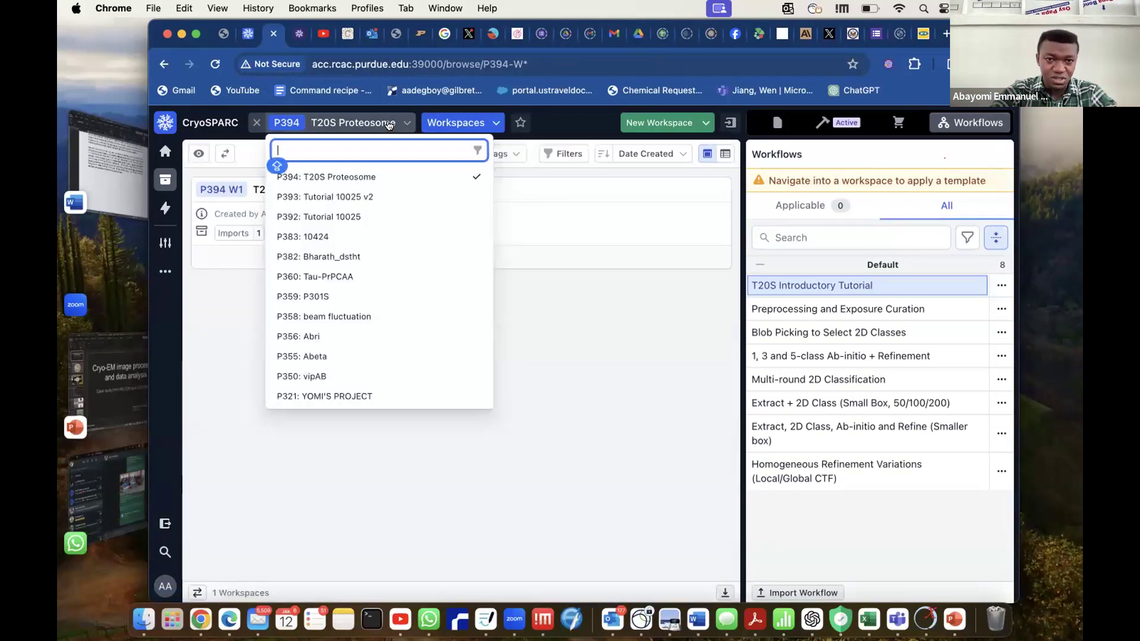
left_click(392, 217)
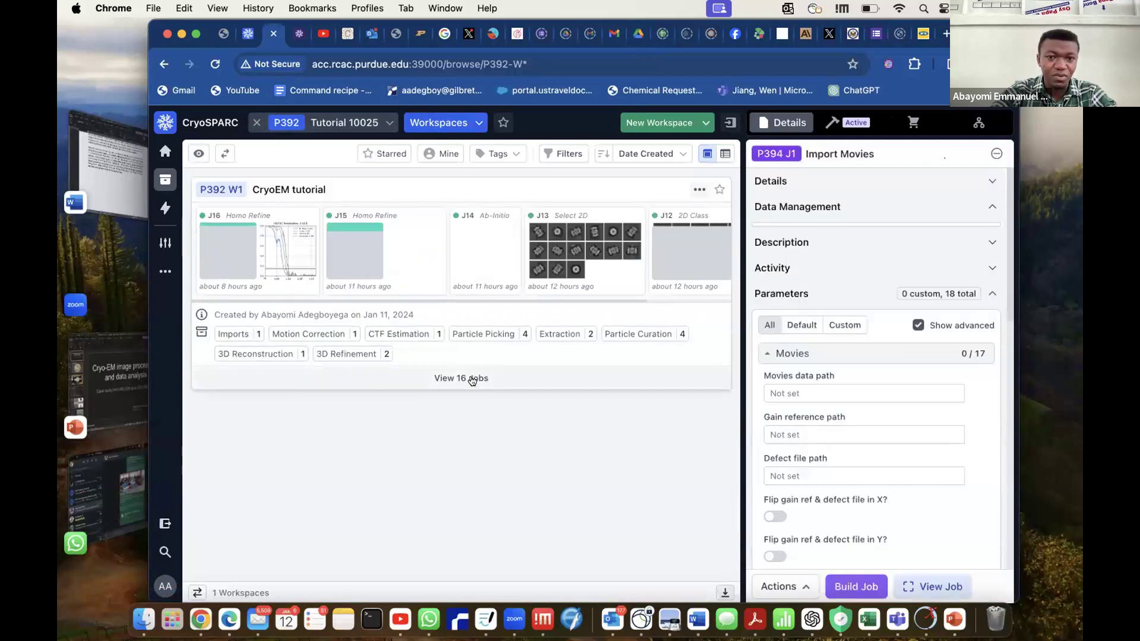
left_click(473, 379)
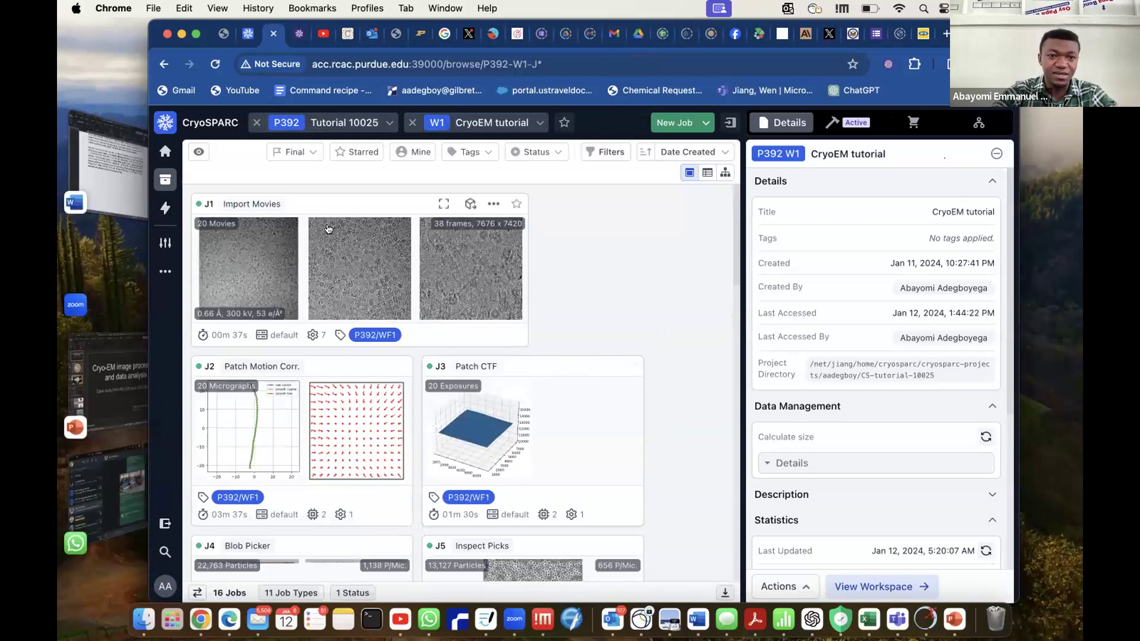
Open the inputs and parameters of the completed Import Movies job J1 and inspect its movies data path.
left_click(315, 206)
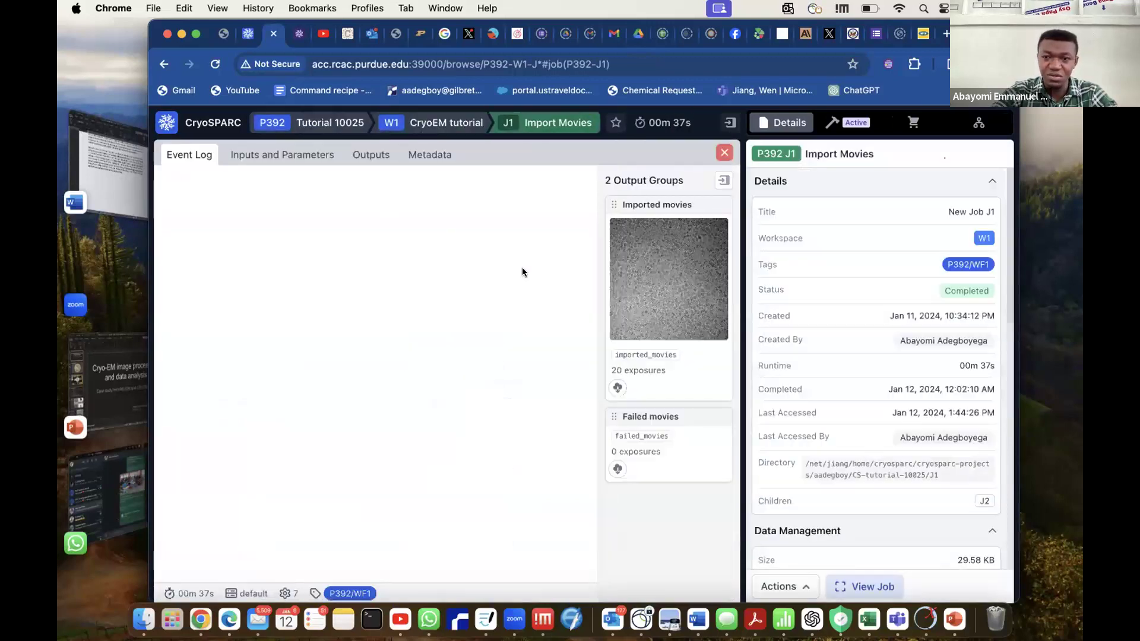
left_click(286, 155)
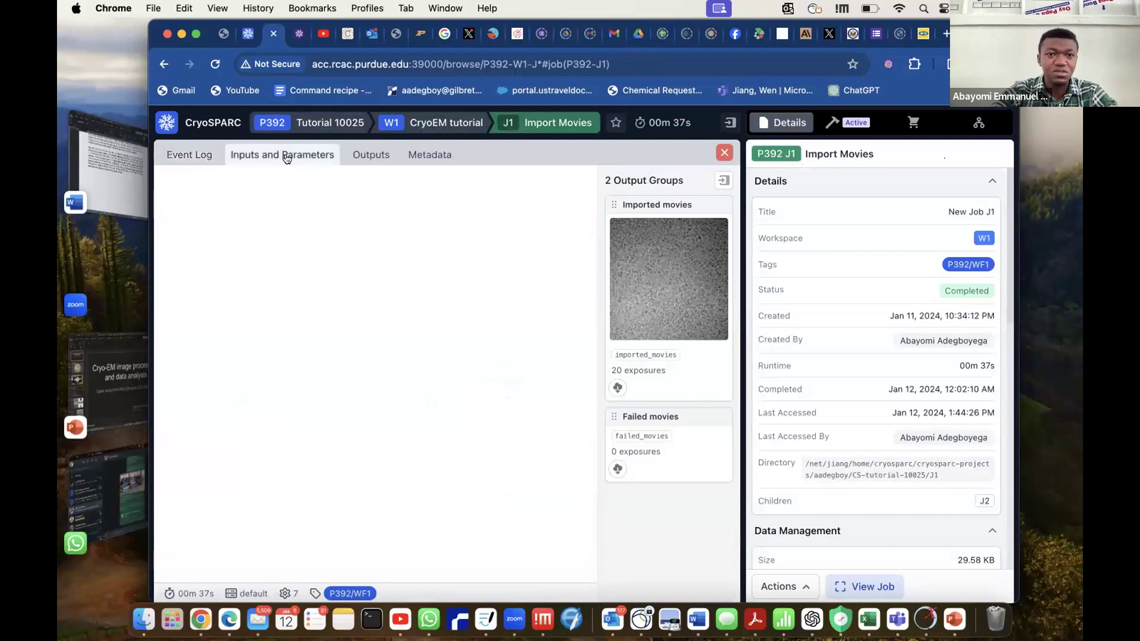
left_click(304, 293)
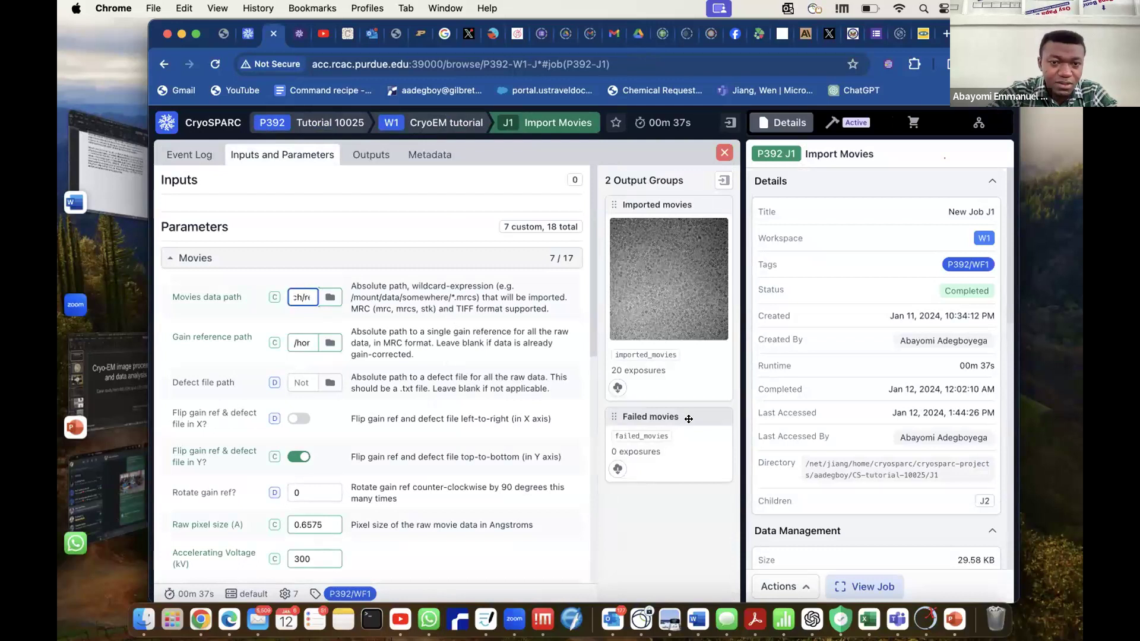
key("Right")
key("Right")
key("Right")
key("Right")
key("Right")
key("Right")
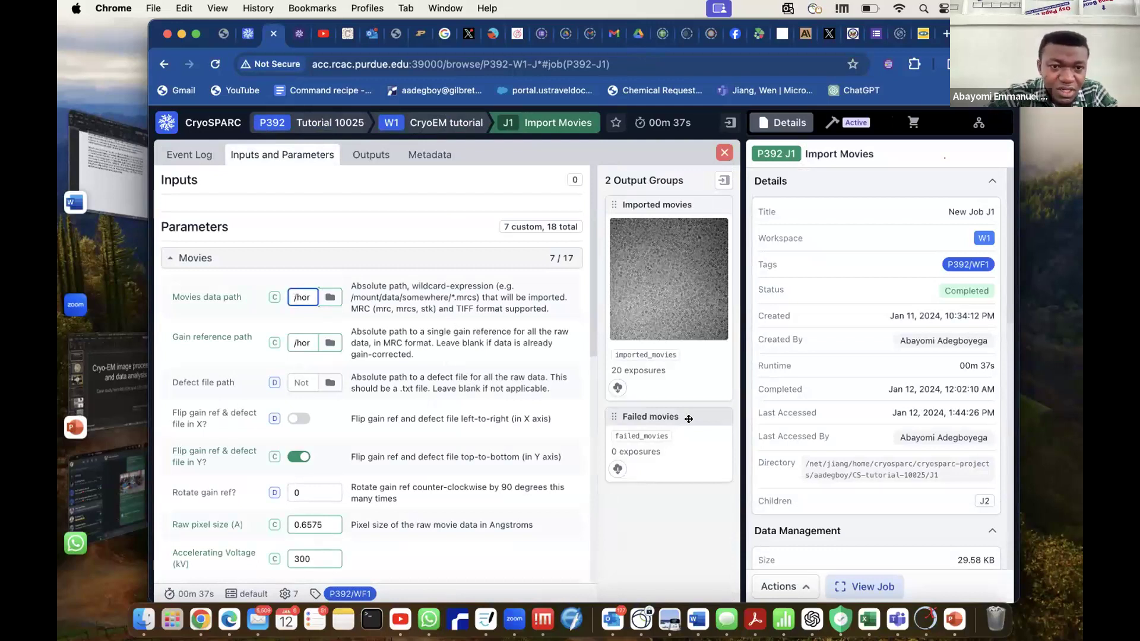
left_click(336, 298)
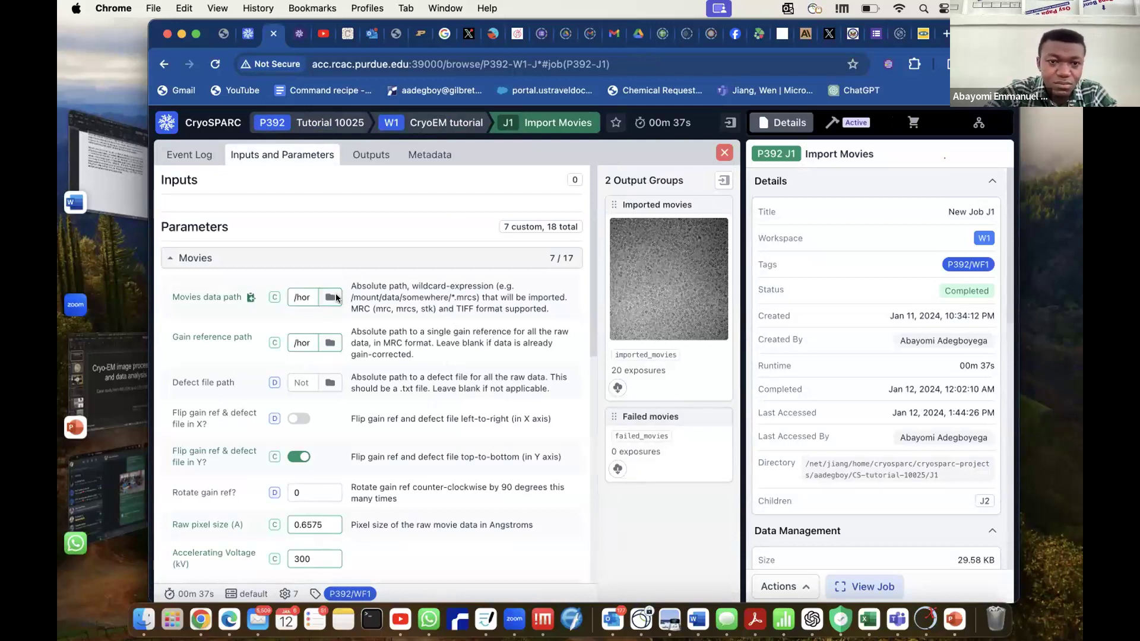
left_click(306, 294)
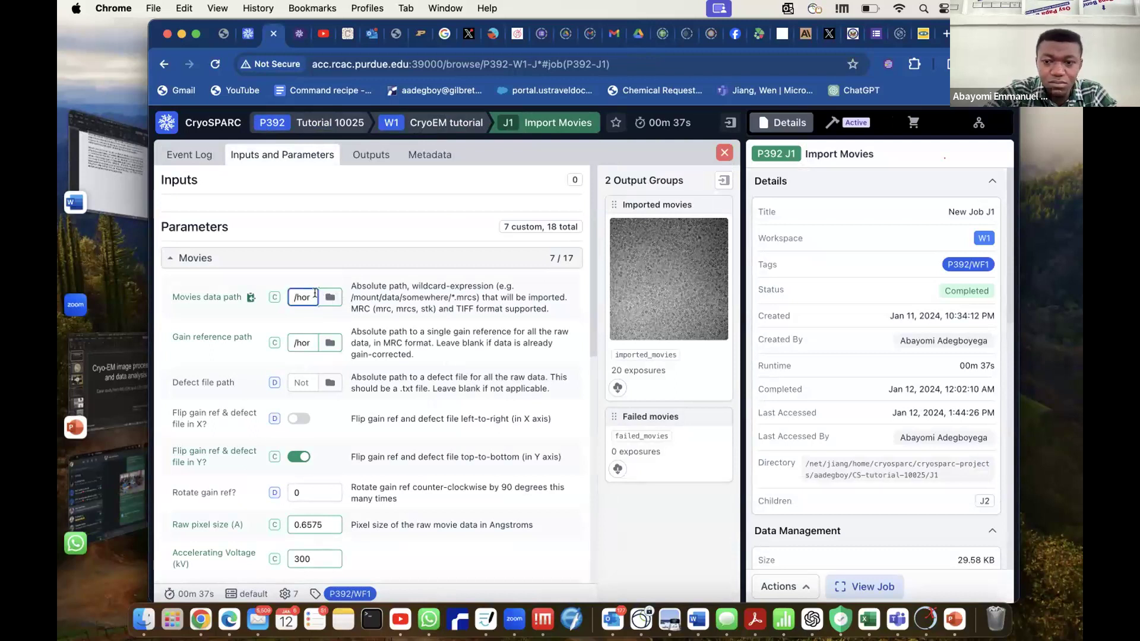
scroll(310, 297, "right", 2)
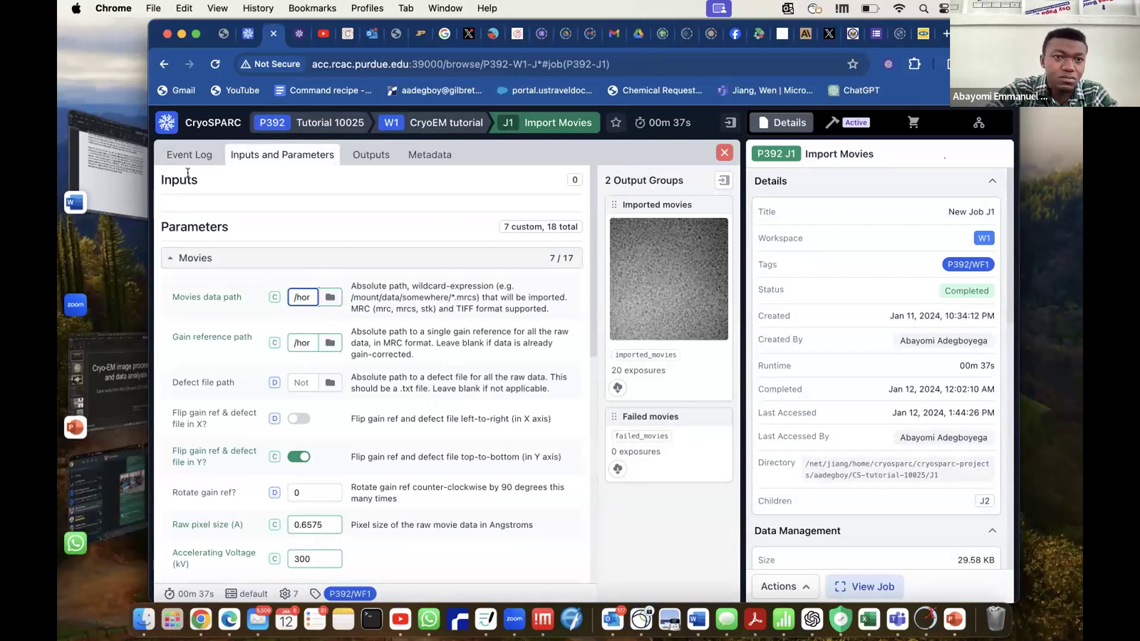
Expand the browser window to full screen and read along the reference job's movies data path.
left_click(196, 34)
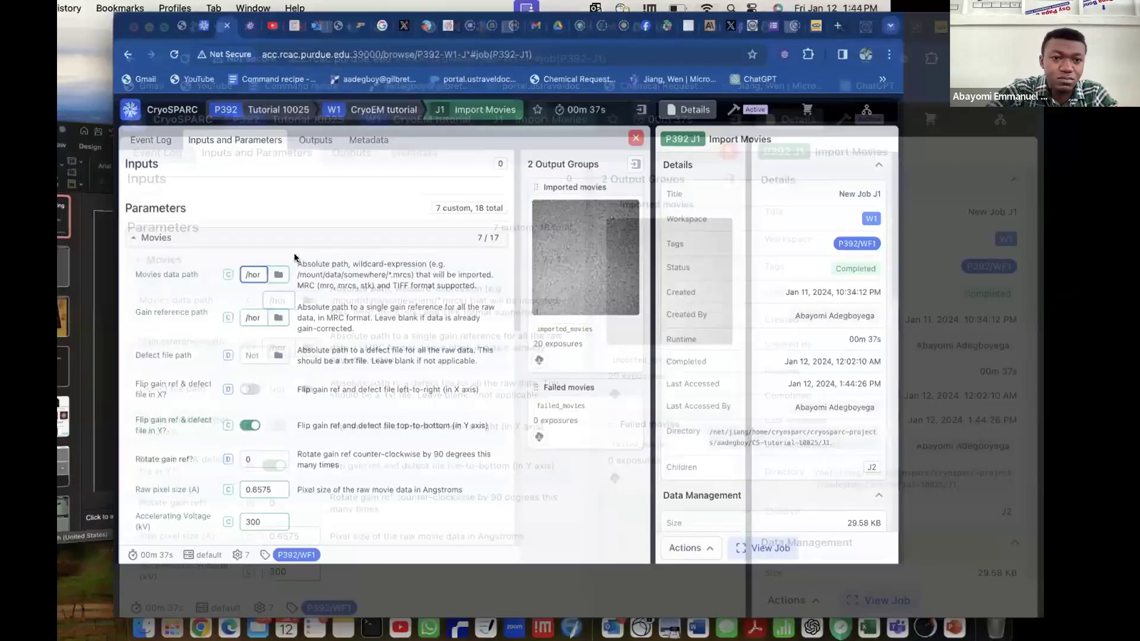
scroll(276, 270, "right", 3)
scroll(275, 270, "left", 3)
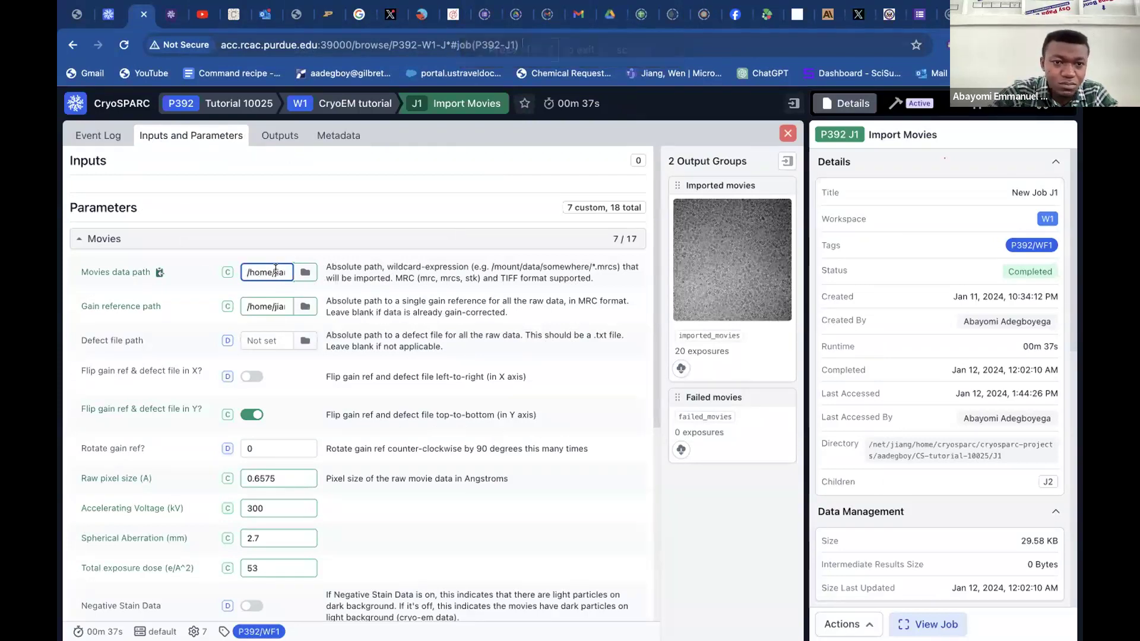
scroll(276, 270, "right", 3)
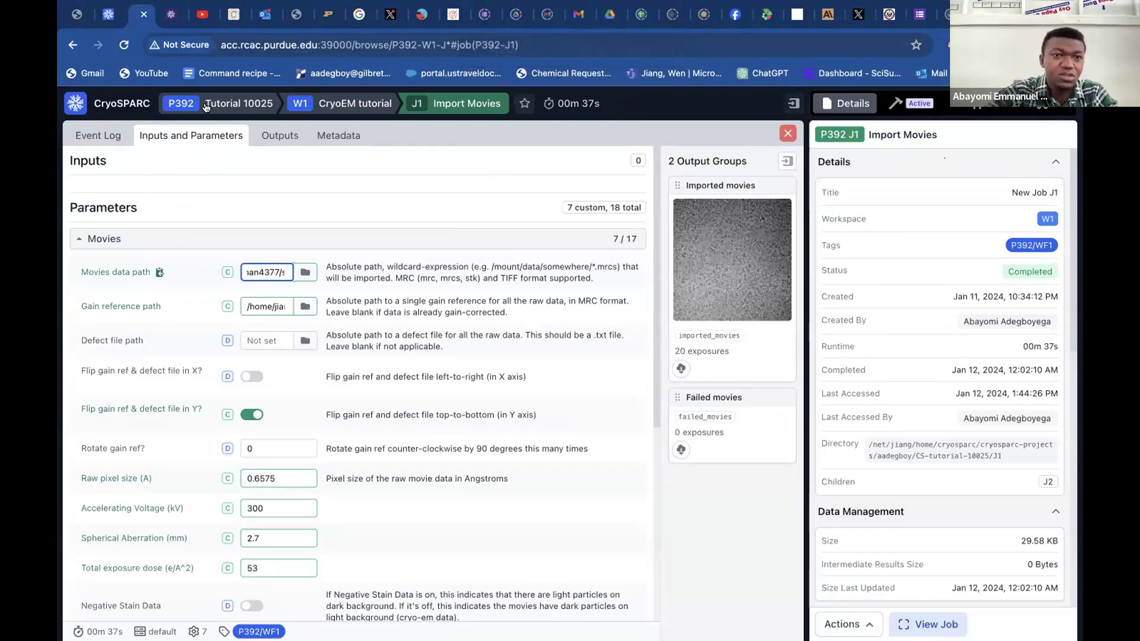
Return to the T20S workspace's movies data path selection and replace the directory path with /home.
left_click(108, 14)
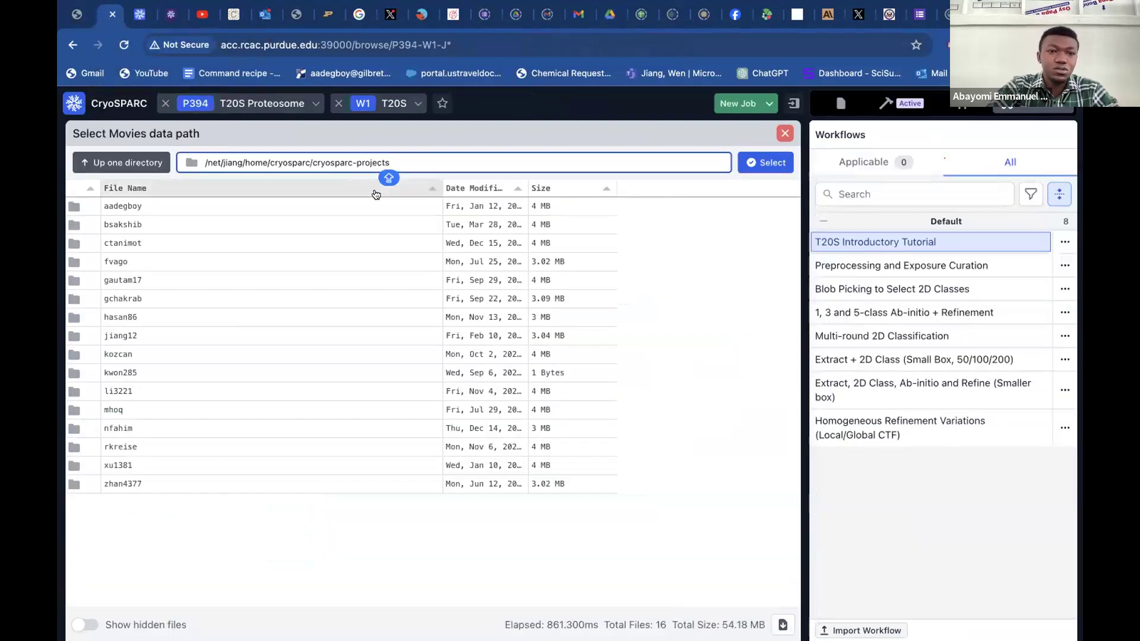
key("shift+Left")
key("shift+Left")
key("shift+Left")
key("shift+Left")
key("shift+Left")
key("shift+Left")
key("shift+Left")
key("shift+Left")
key("shift+Left")
key("shift+Left")
key("shift+Left")
key("shift+Left")
key("shift+Left")
key("shift+Left")
key("shift+Left")
key("shift+Left")
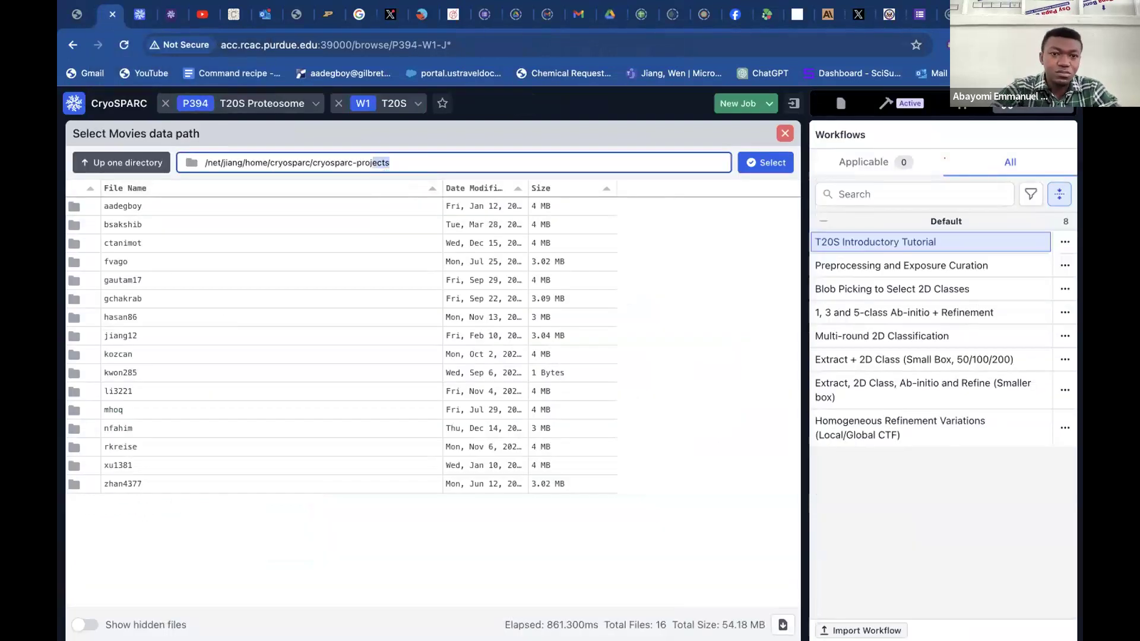
key("shift+Left")
key("shift+Left")
key("shift+Left")
key("shift+Left")
key("shift+Left")
key("shift+Left")
key("shift+Left")
key("shift+Left")
key("shift+Left")
key("shift+Left")
key("shift+Left")
key("shift+Left")
key("shift+Left")
key("shift+Left")
key("shift+Left")
key("shift+Left")
key("shift+Left")
key("shift+Left")
key("shift+Left")
key("shift+Left")
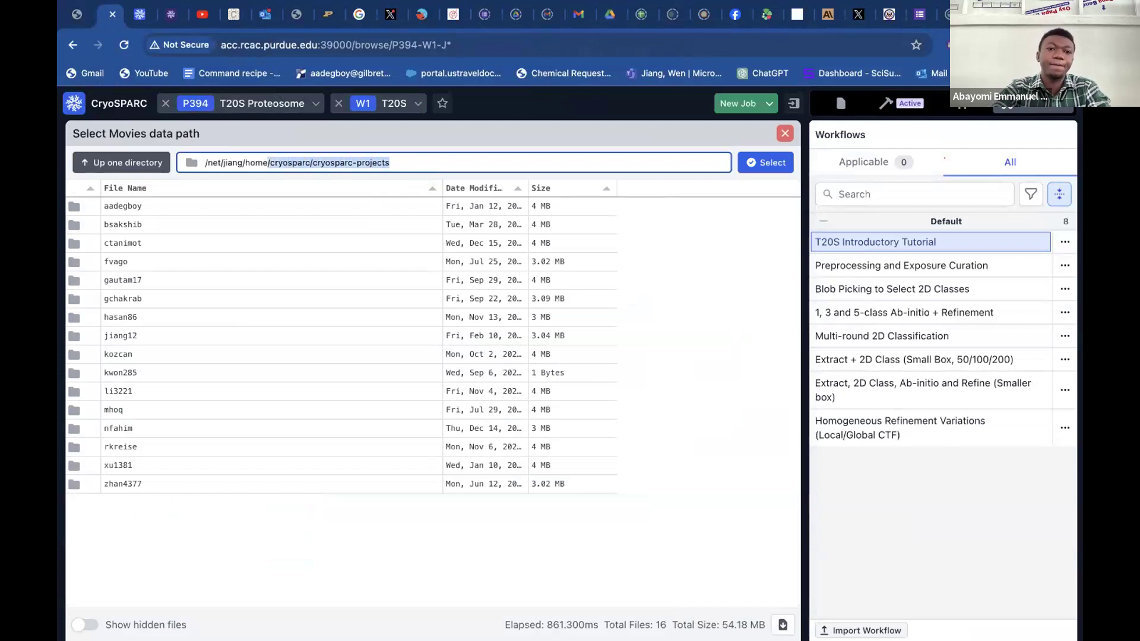
key("shift+Left")
key("shift+Left")
key("shift+Left")
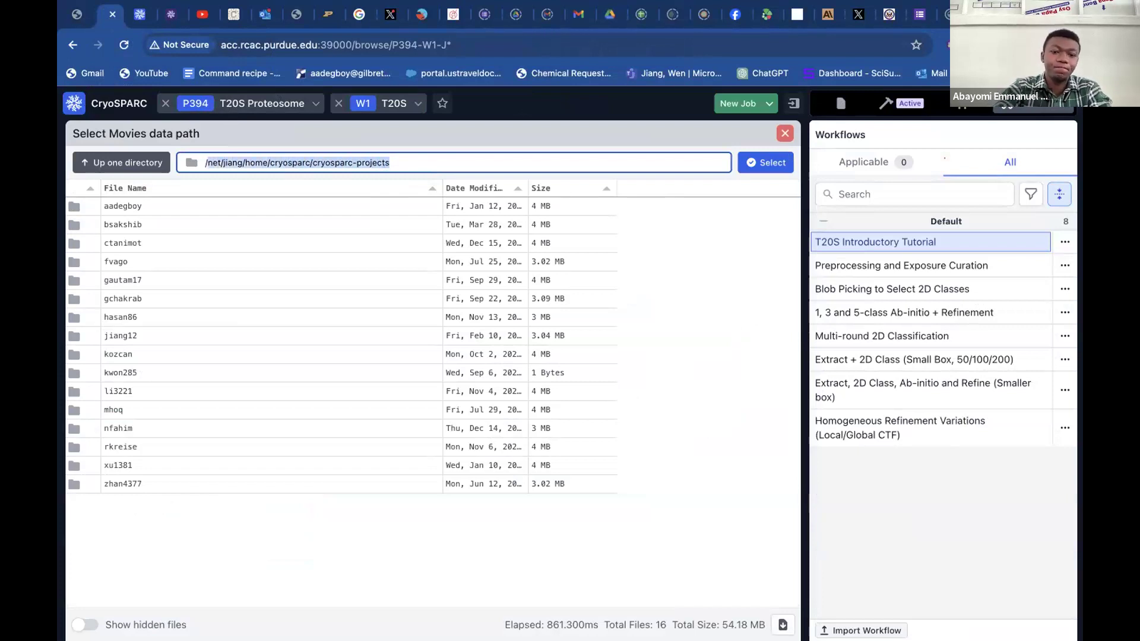
type("/HOME")
key("BackSpace")
key("BackSpace")
key("BackSpace")
type("o")
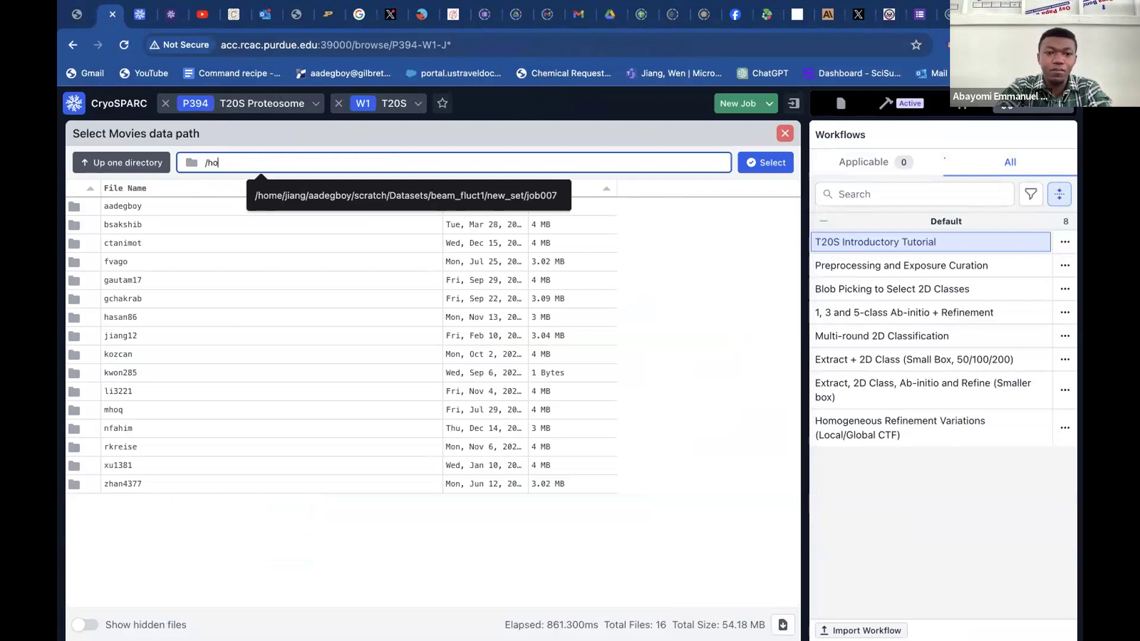
type("me")
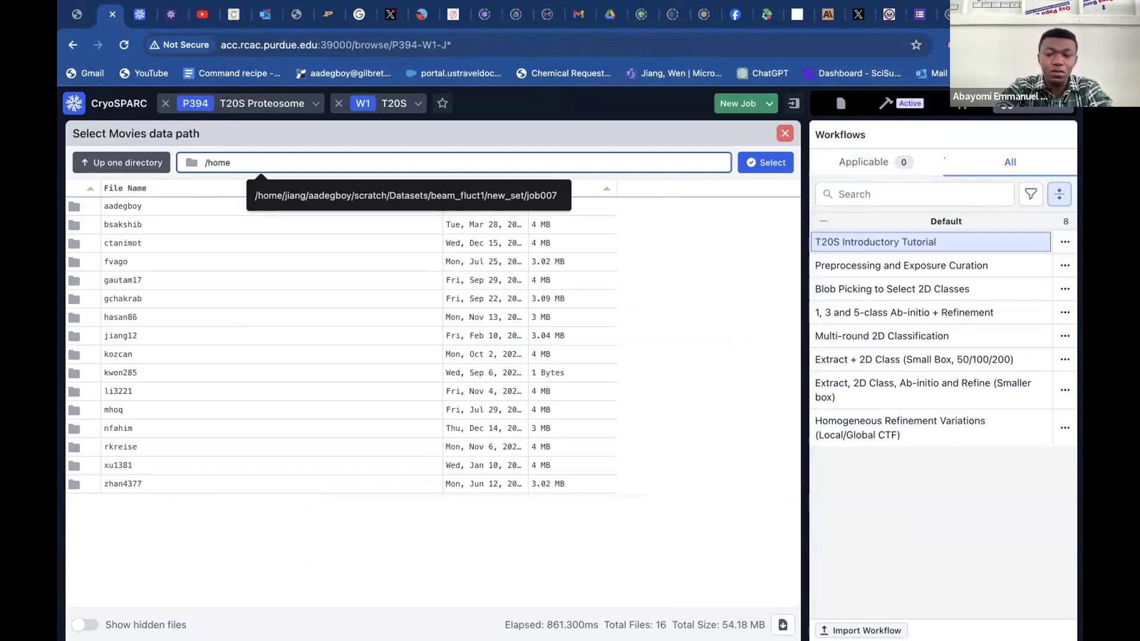
key("Return")
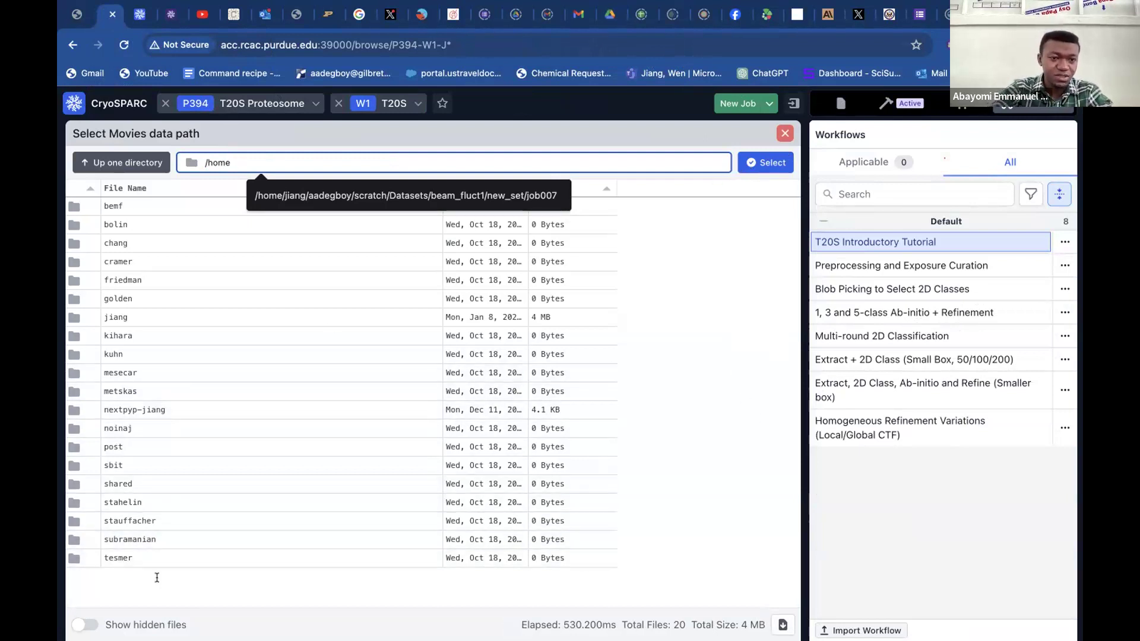
left_click(139, 321)
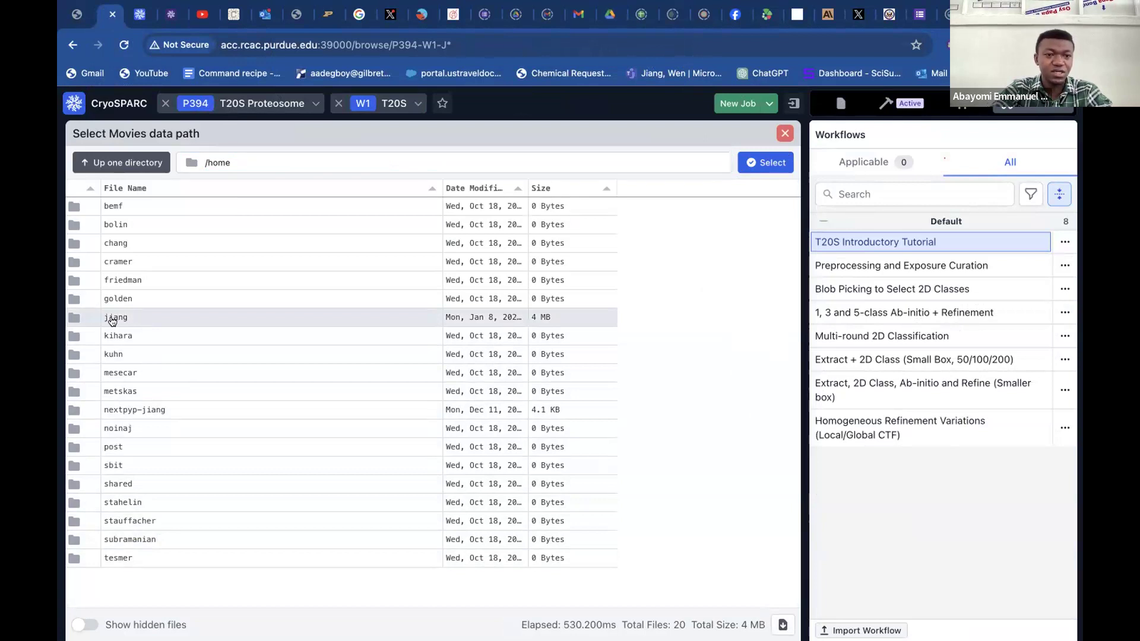
double_click(111, 321)
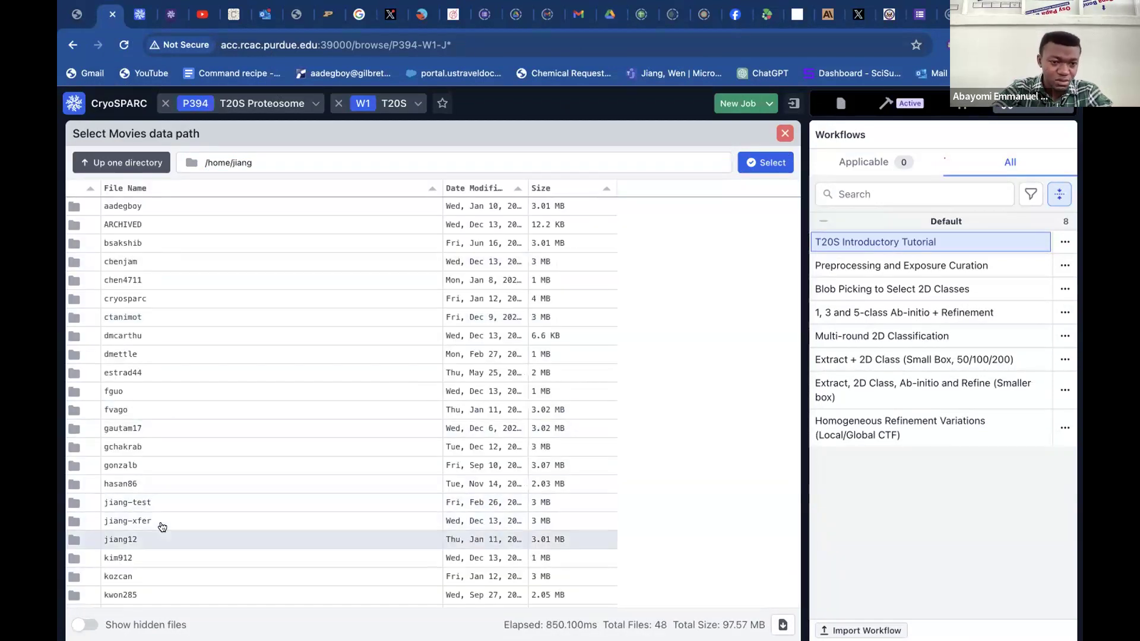
scroll(190, 493, "down", 5)
scroll(198, 478, "down", 5)
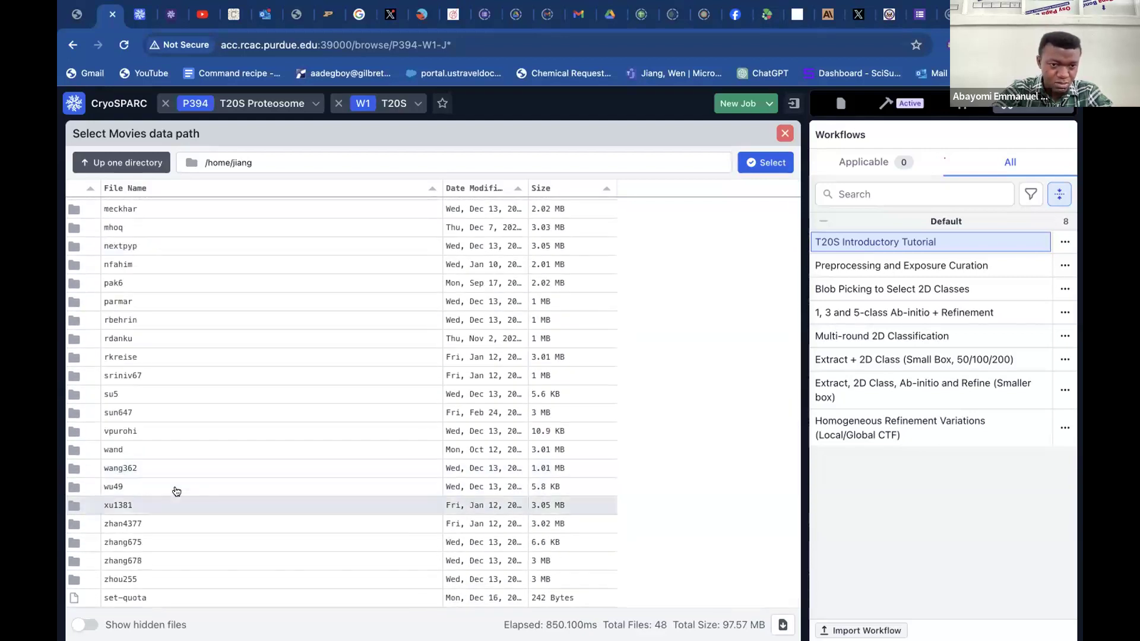
double_click(131, 520)
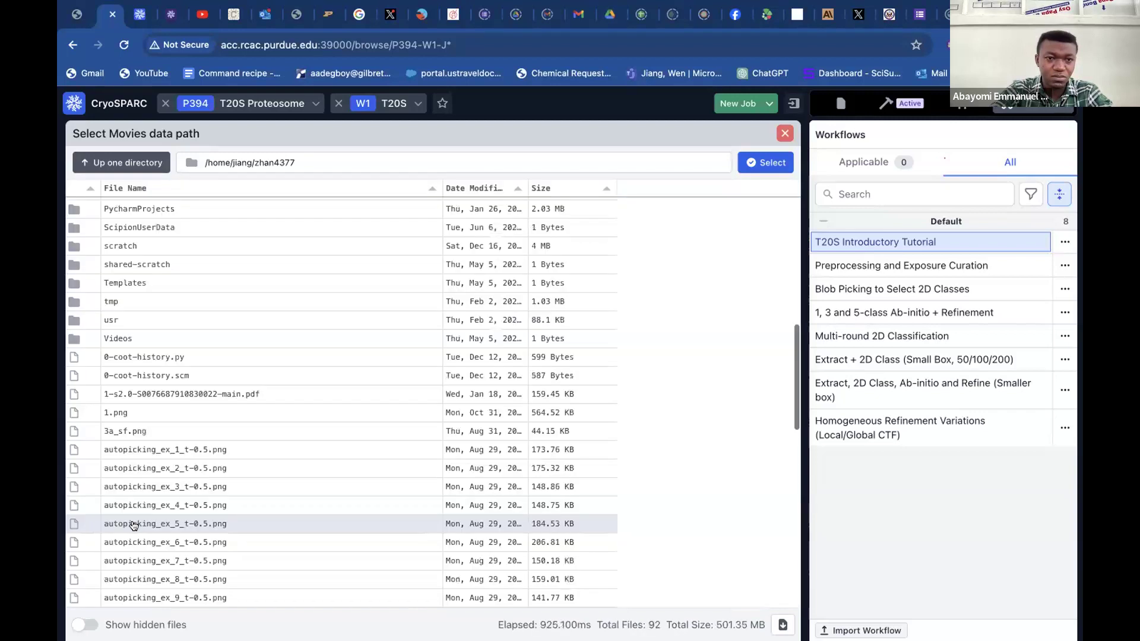
Look through the zhan4377 folder for the directory that leads to the tutorial movies.
scroll(250, 290, "up", 1)
scroll(252, 289, "up", 3)
scroll(252, 290, "up", 9)
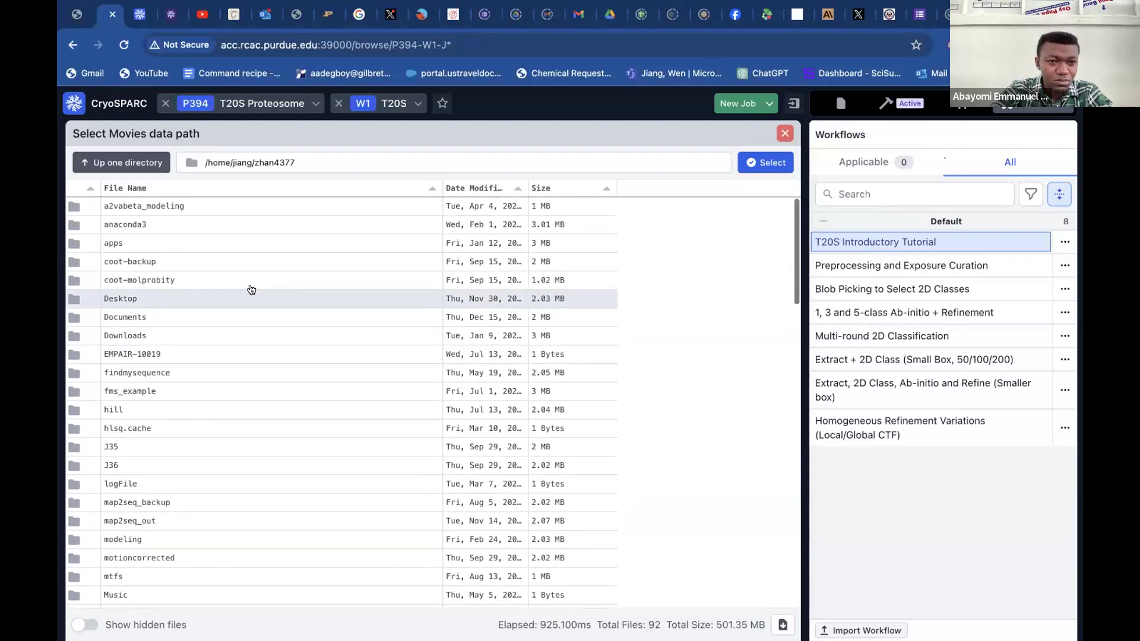
scroll(252, 289, "down", 2)
scroll(252, 290, "down", 7)
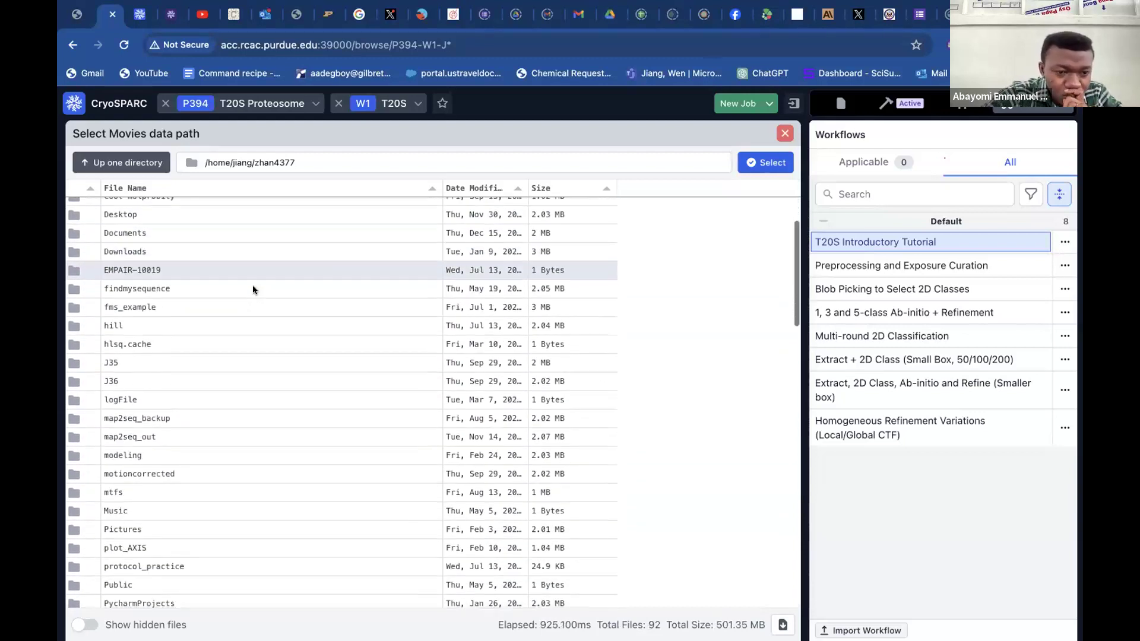
scroll(251, 289, "down", 1)
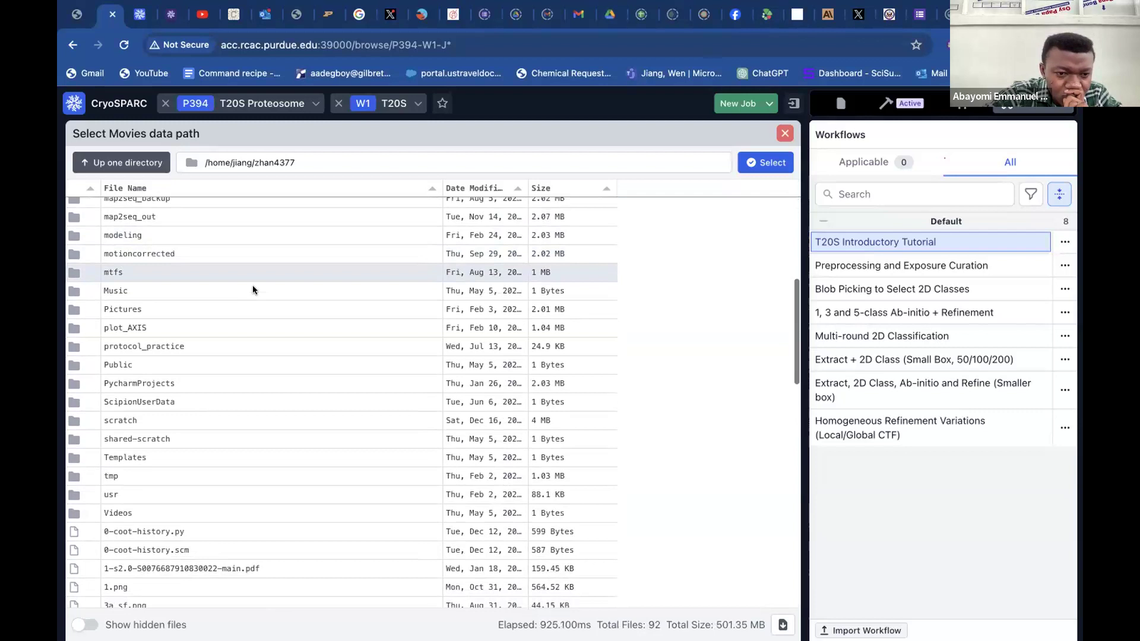
scroll(252, 289, "up", 1)
scroll(251, 290, "up", 3)
scroll(252, 290, "up", 5)
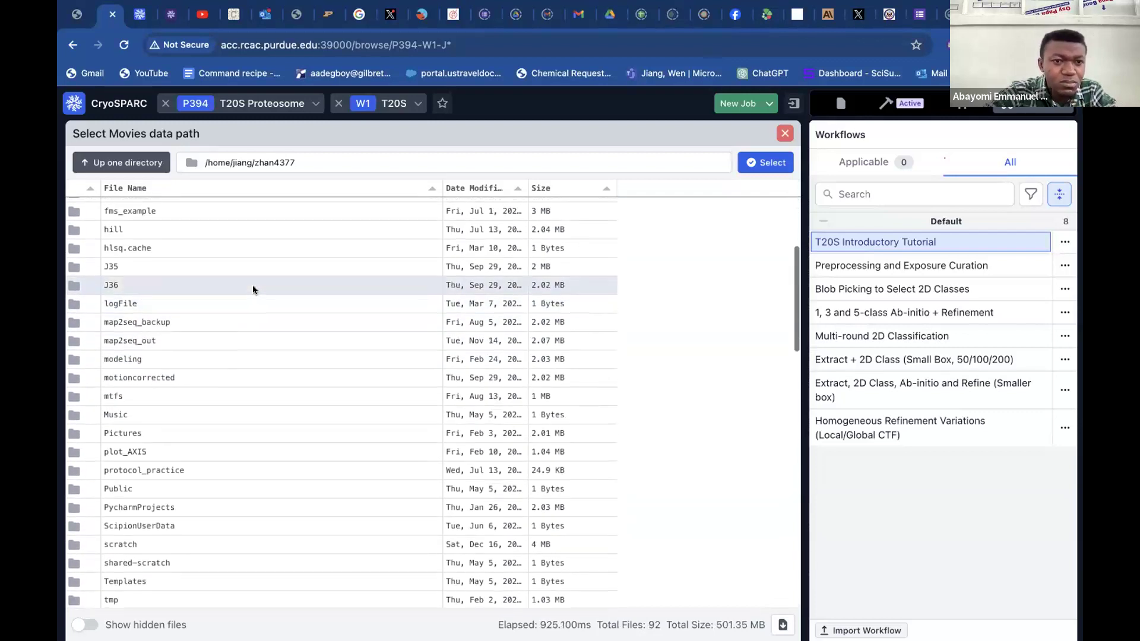
scroll(253, 290, "up", 2)
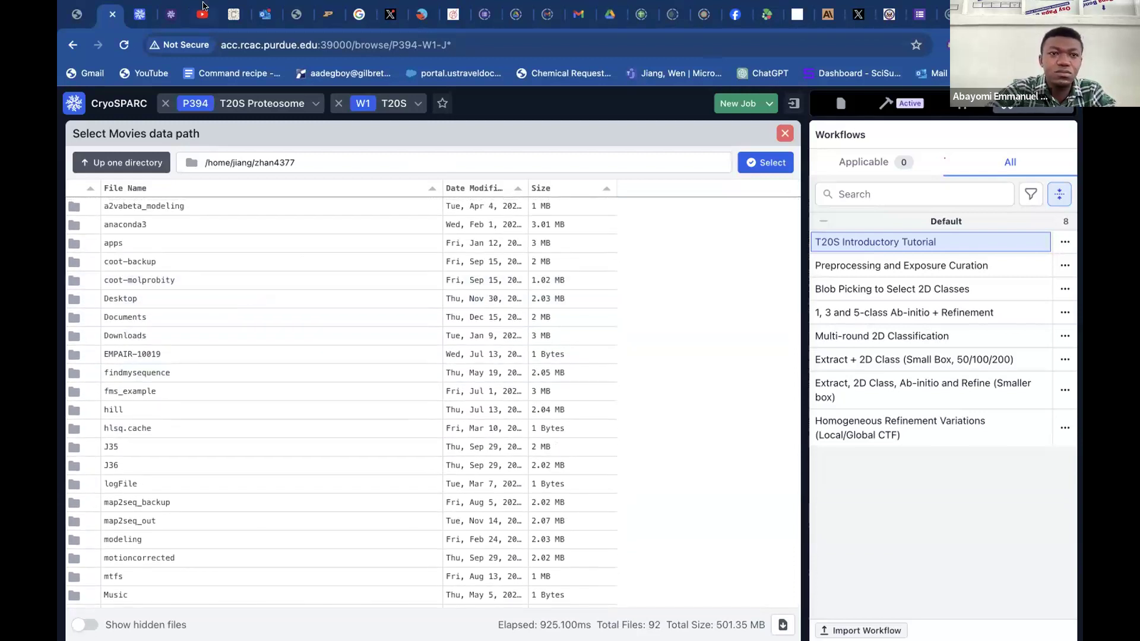
Switch to the reference Import Movies job in project P392 and read its movies data path through to the end.
left_click(141, 15)
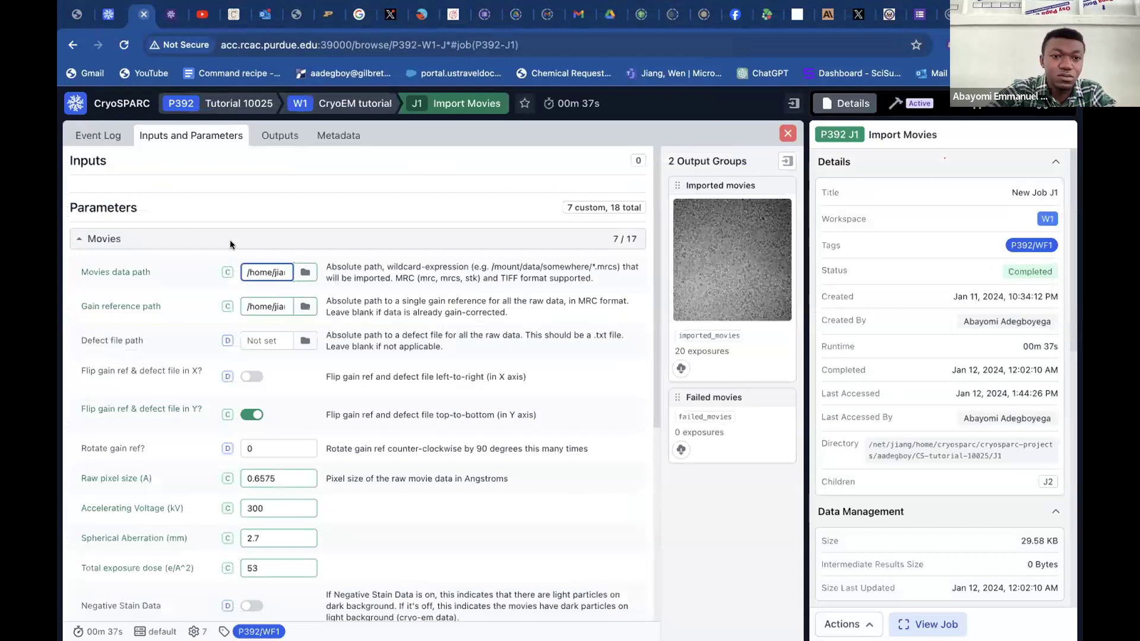
scroll(276, 271, "right", 2)
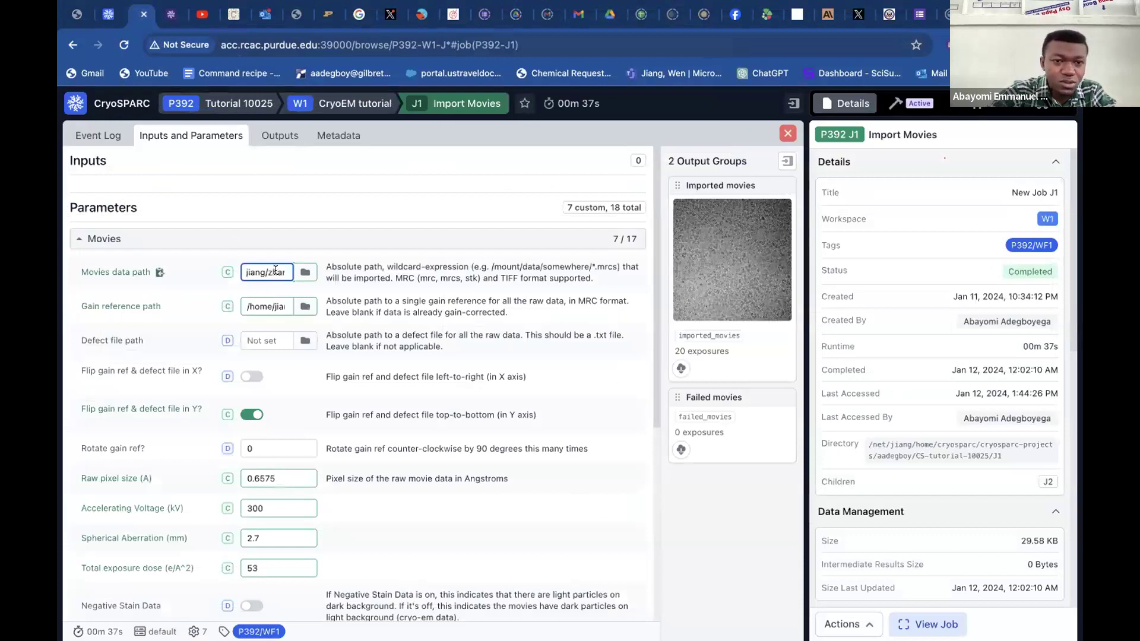
scroll(276, 272, "right", 3)
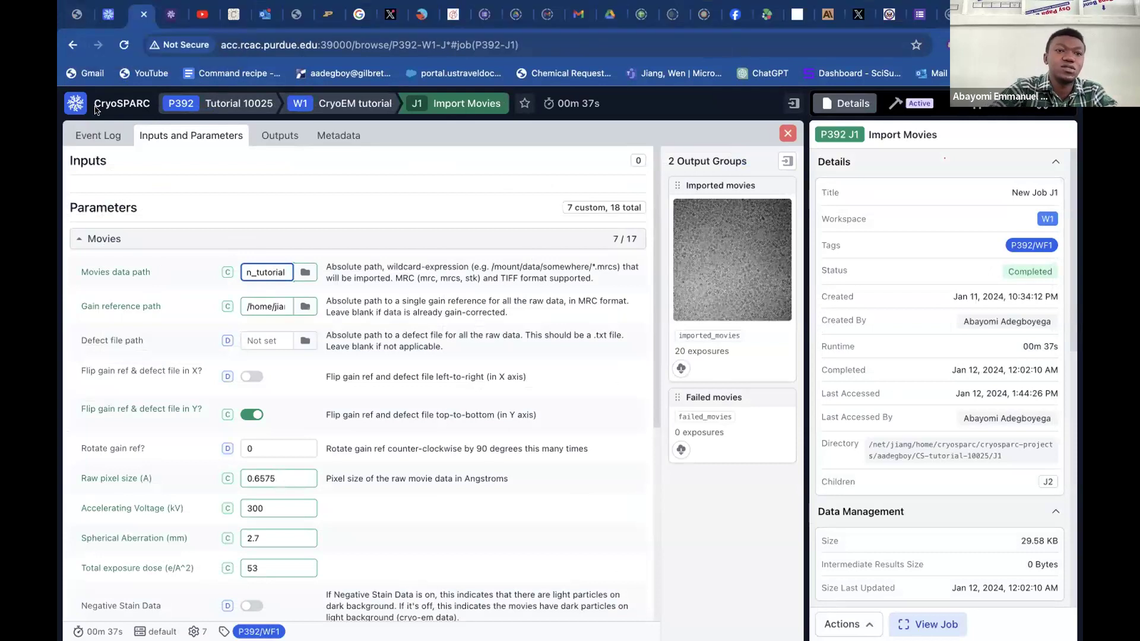
Return to the T20S movies data path selection and browse through scratch, relion_tutorial and empiar_10025_subset into the subset_movies folder.
left_click(105, 13)
scroll(184, 493, "down", 7)
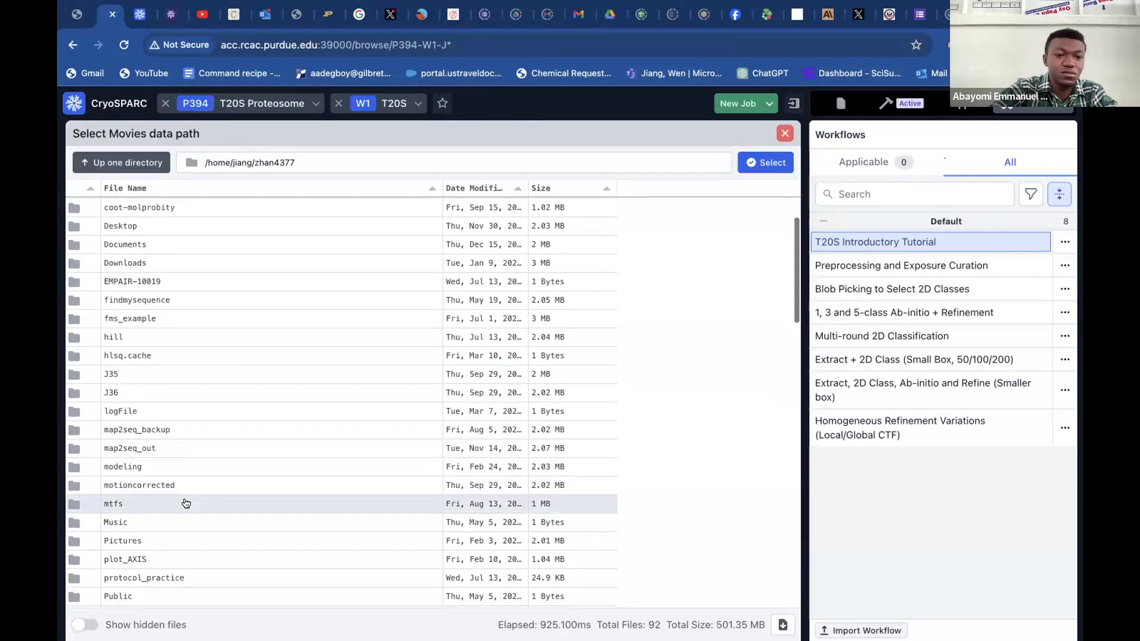
scroll(186, 504, "down", 2)
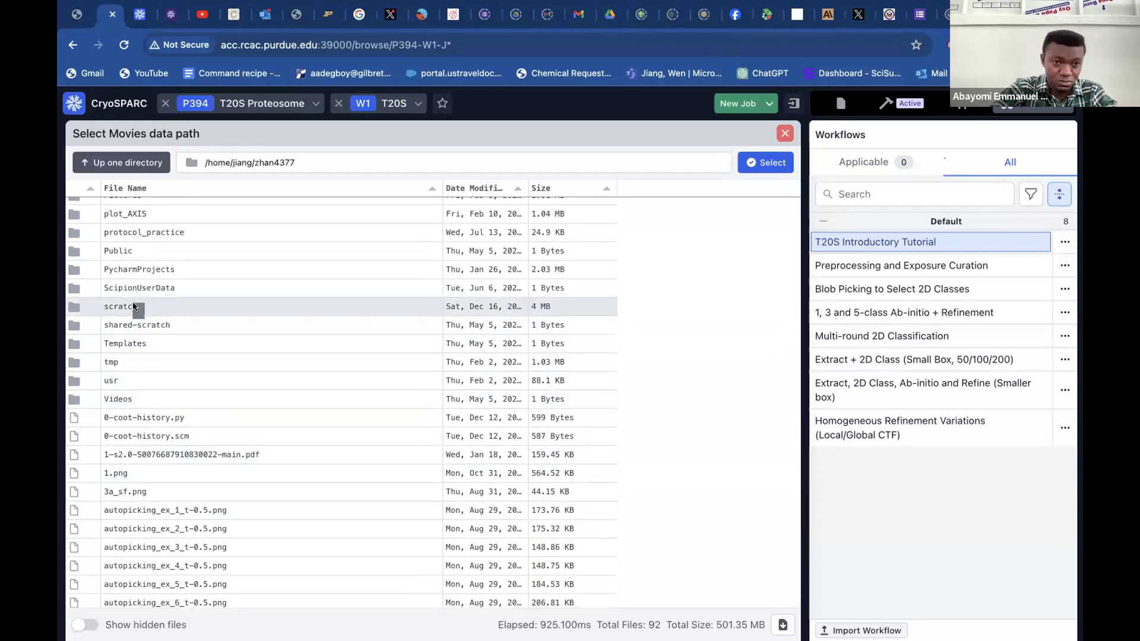
double_click(134, 306)
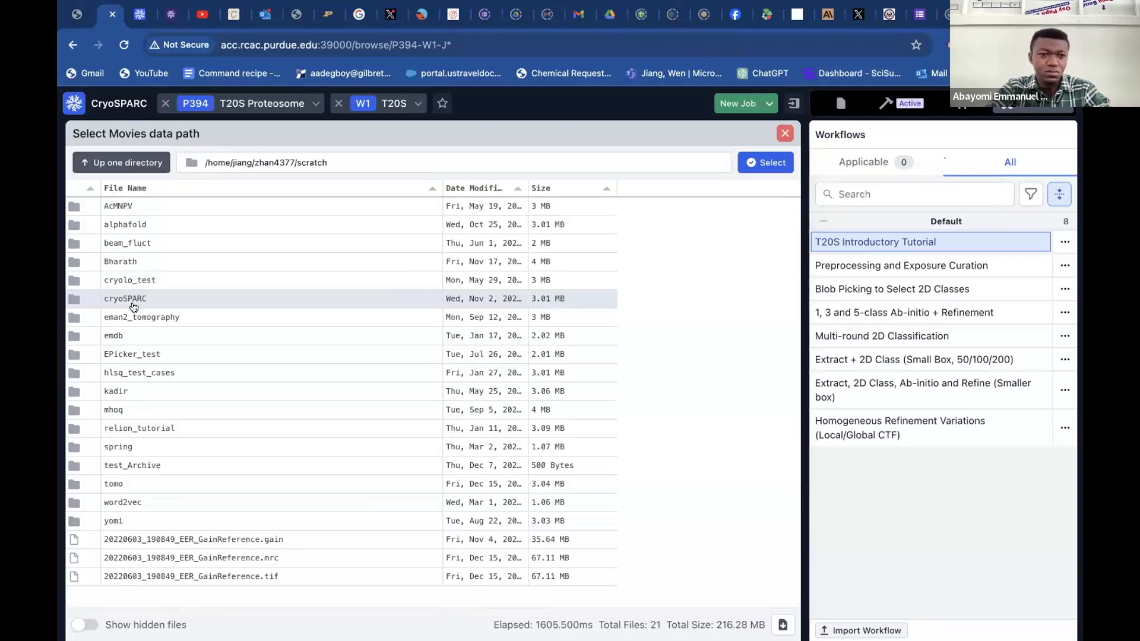
double_click(172, 428)
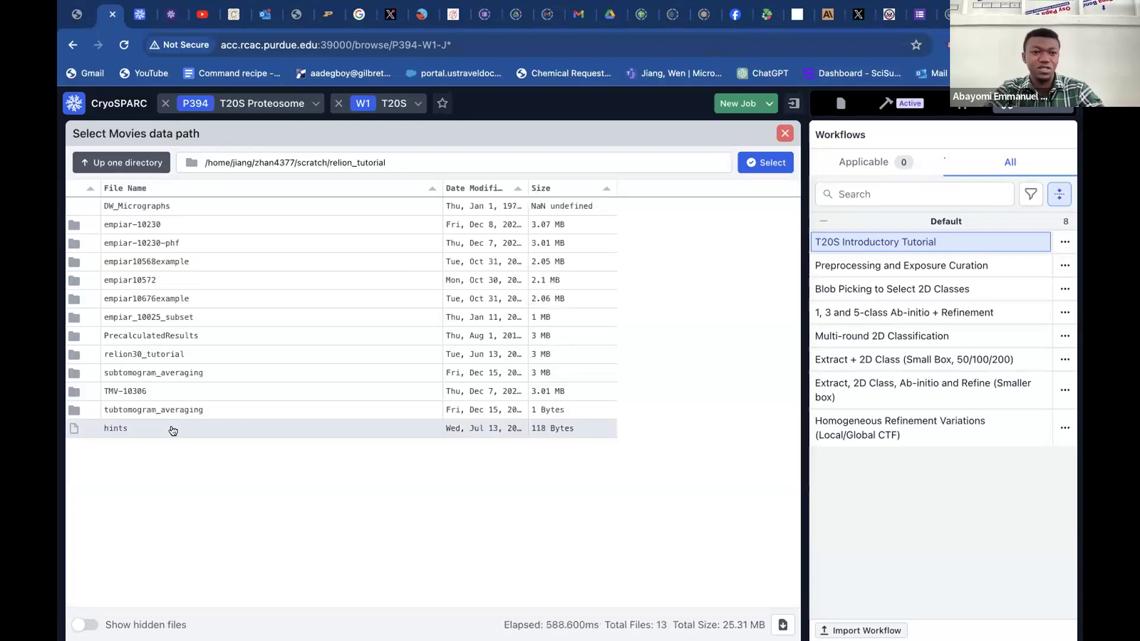
double_click(160, 322)
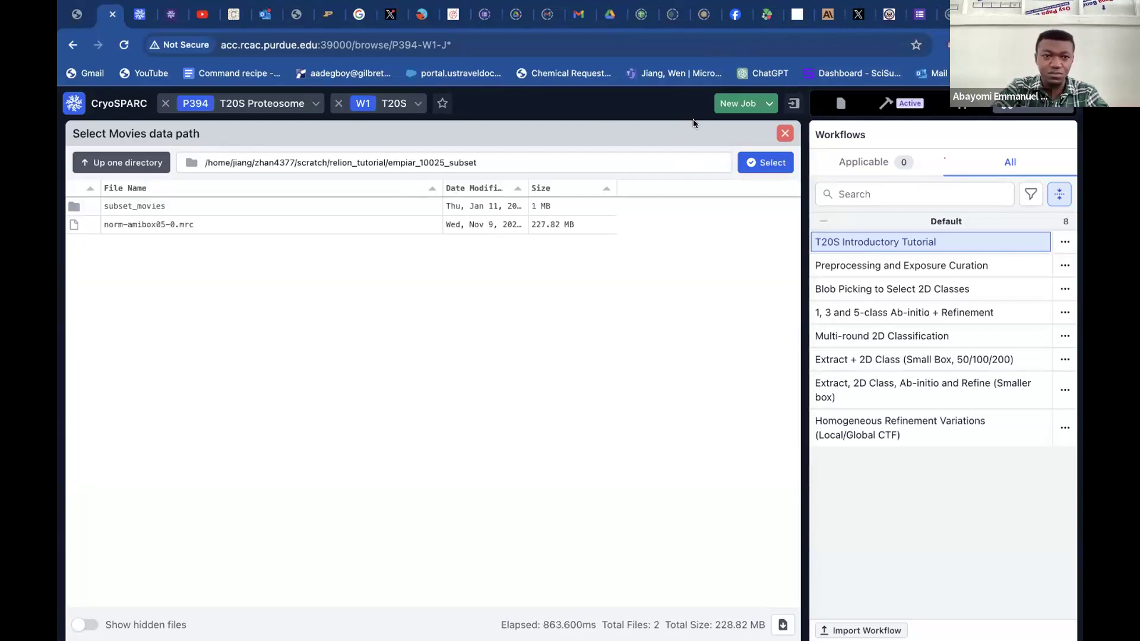
double_click(158, 207)
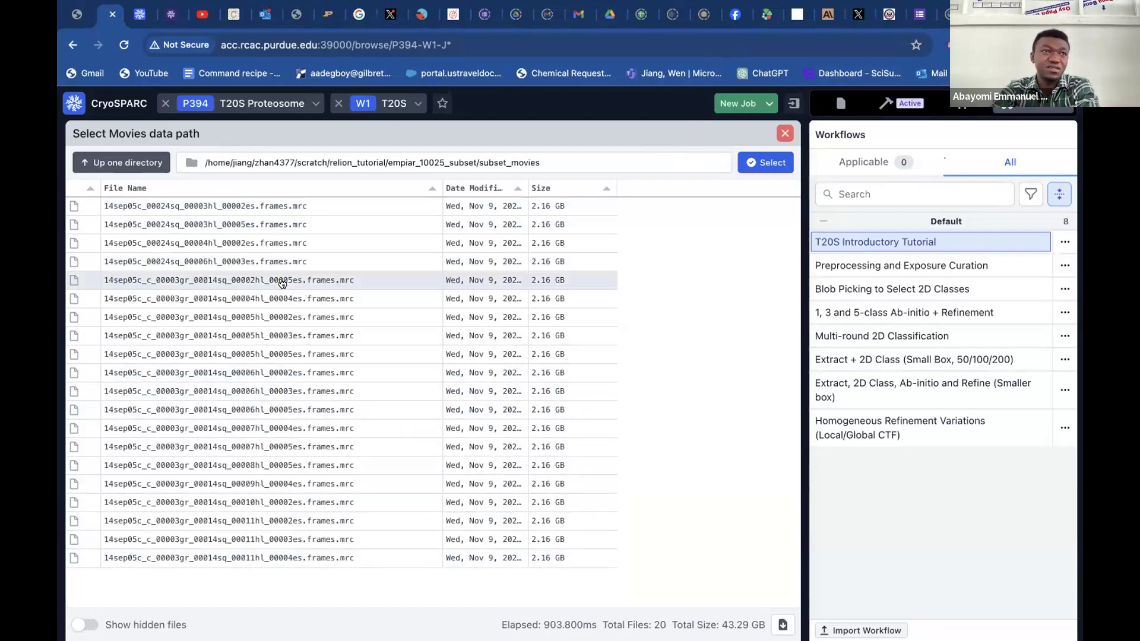
Append the wildcard /*.mrc to the subset_movies directory and accept it as the movies data path.
left_click(568, 159)
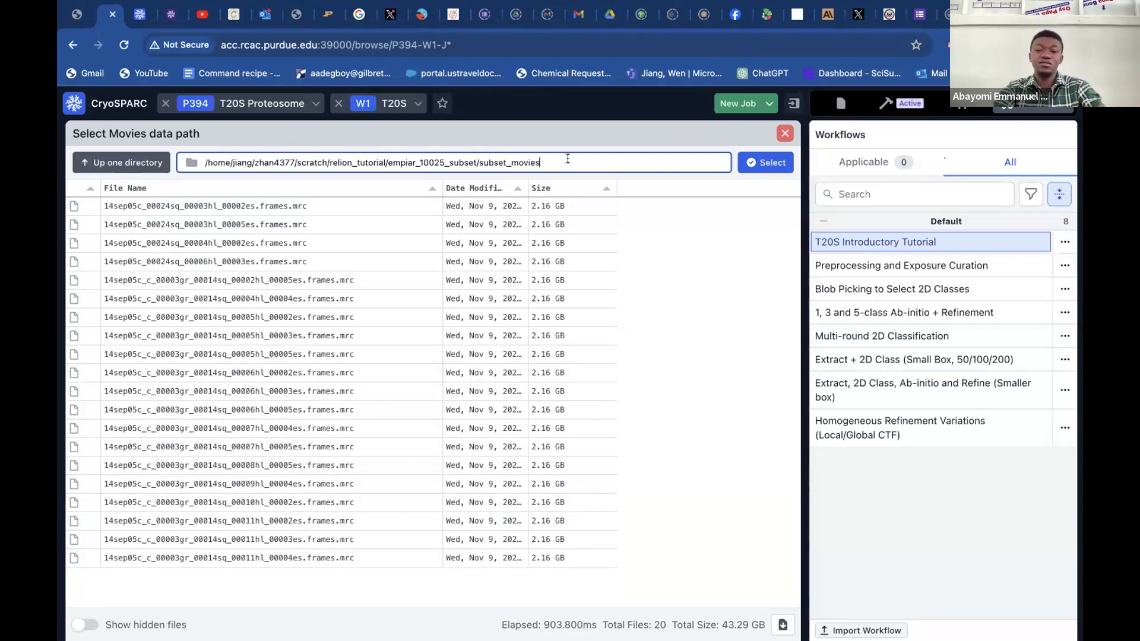
type("?")
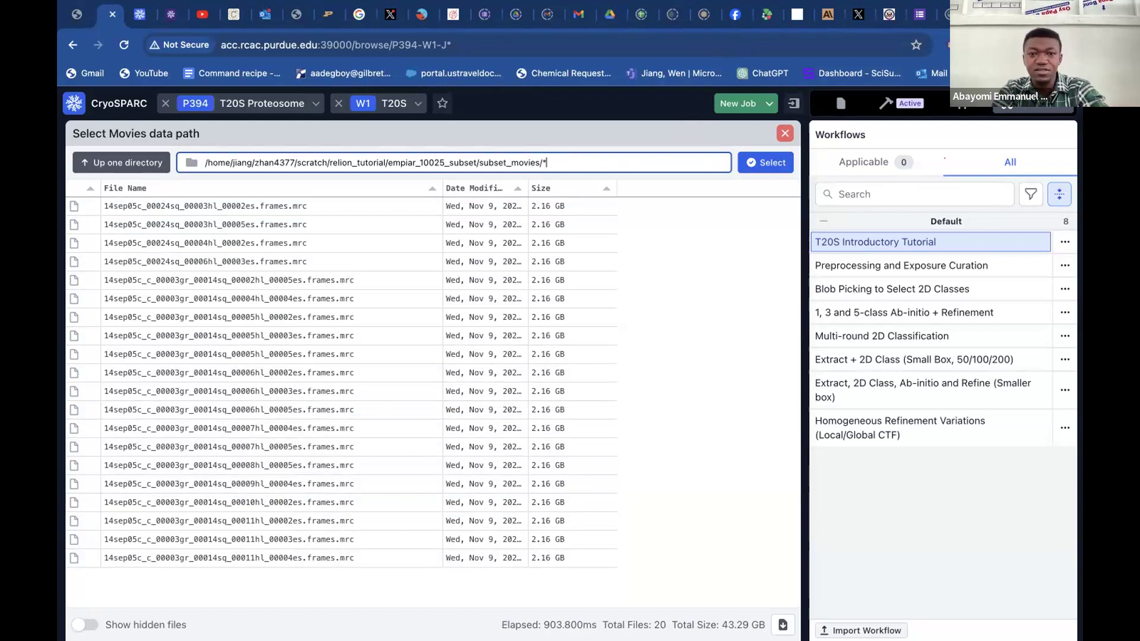
type(".mrc")
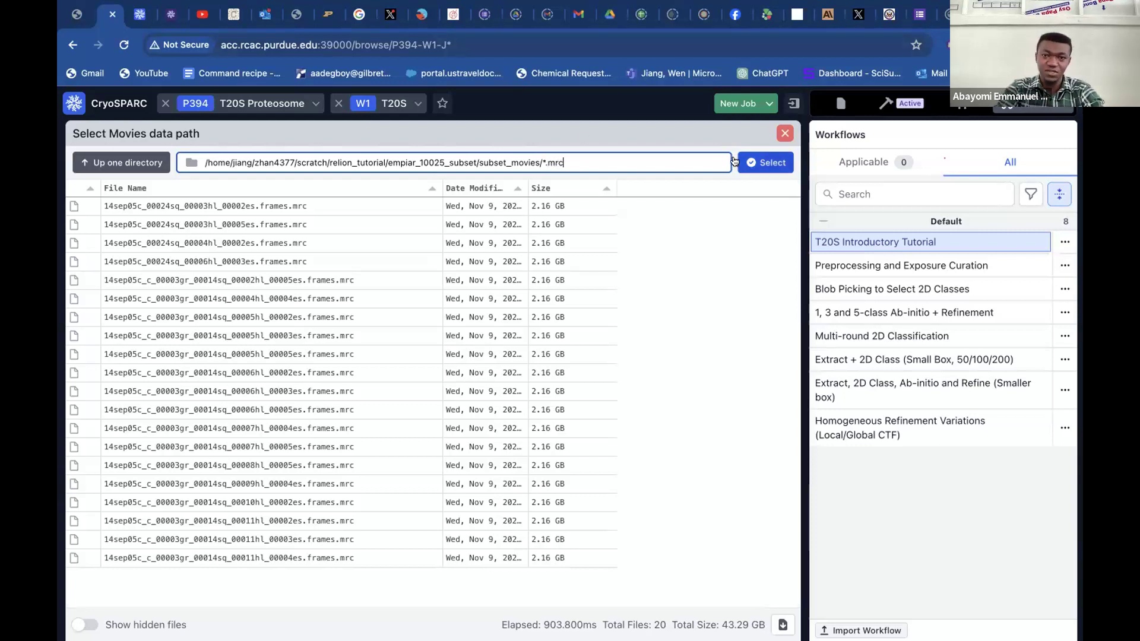
left_click(764, 162)
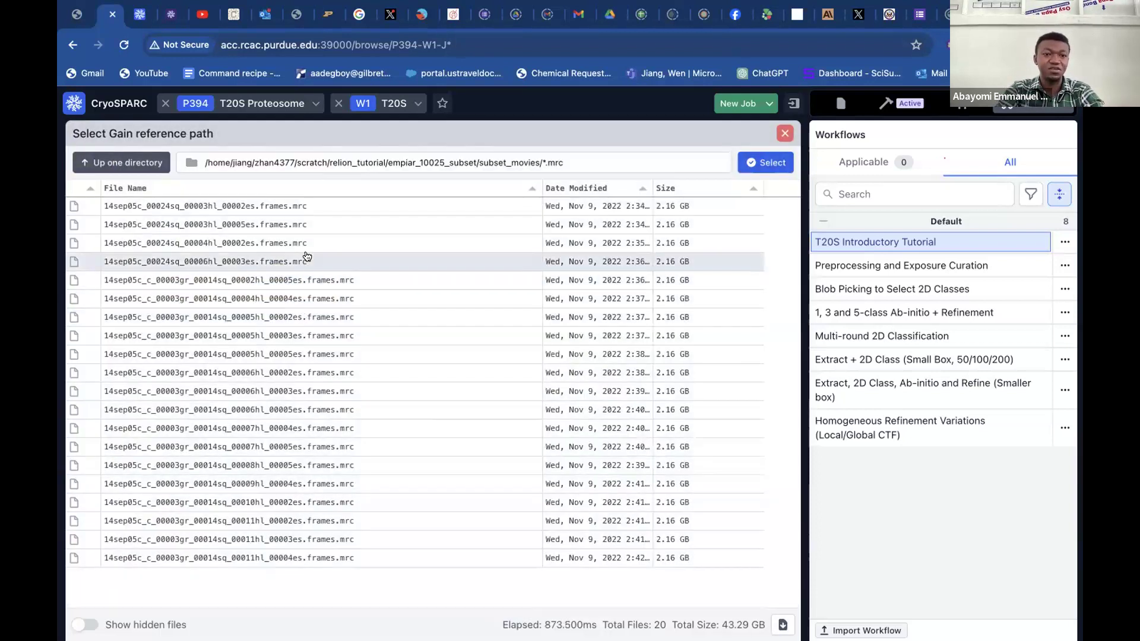
Set the gain reference path to norm-amibox05-0.mrc in the empiar_10025_subset folder.
left_click(117, 162)
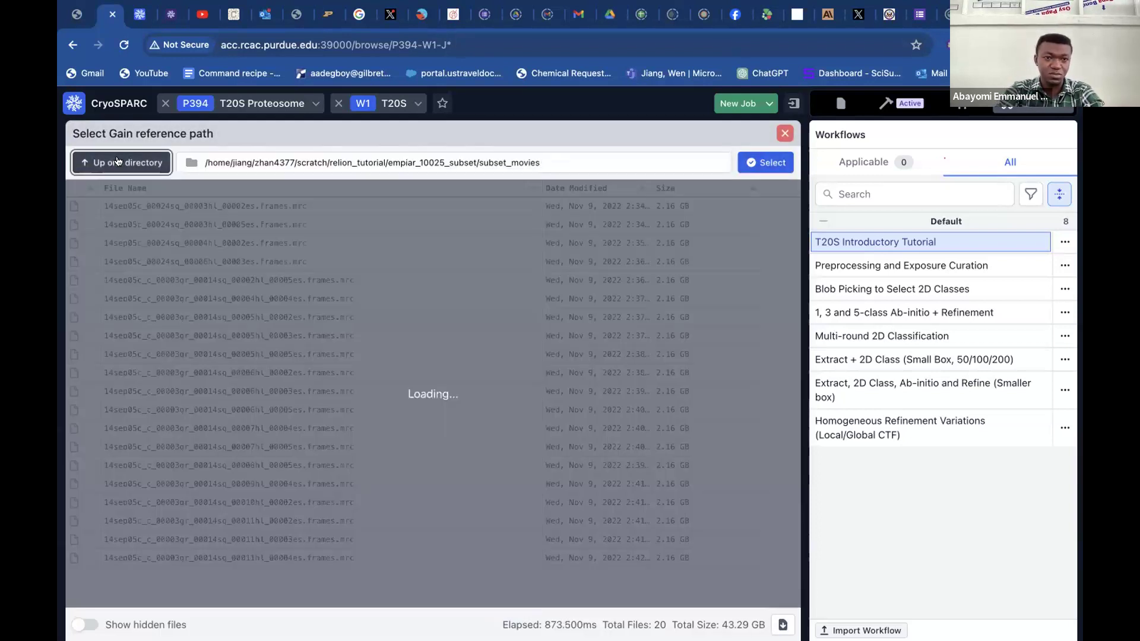
left_click(137, 163)
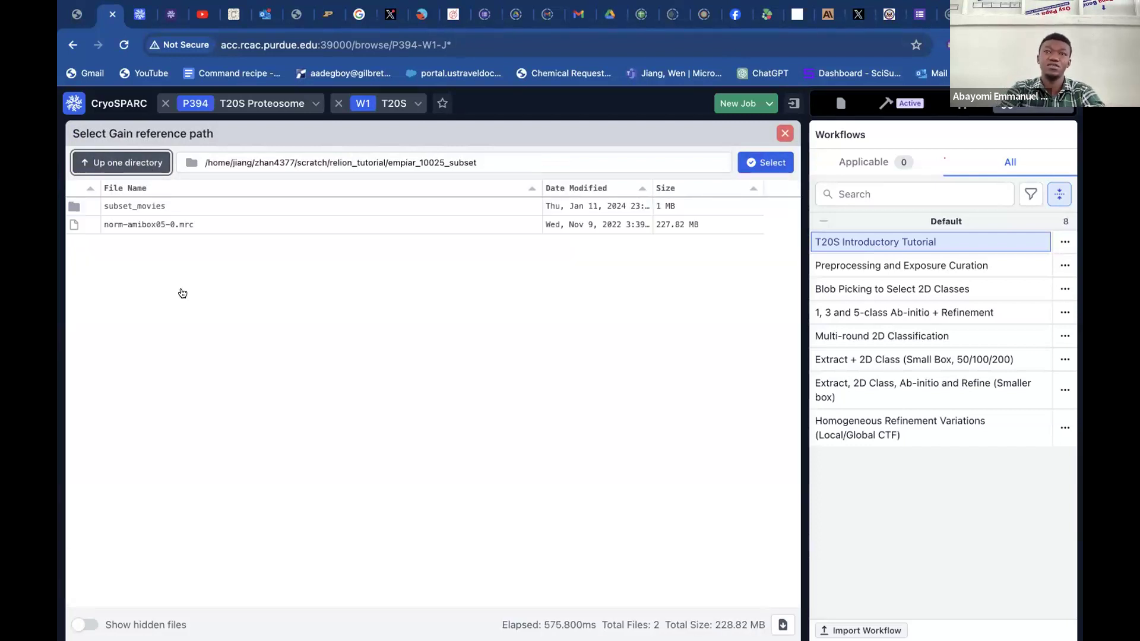
left_click(173, 225)
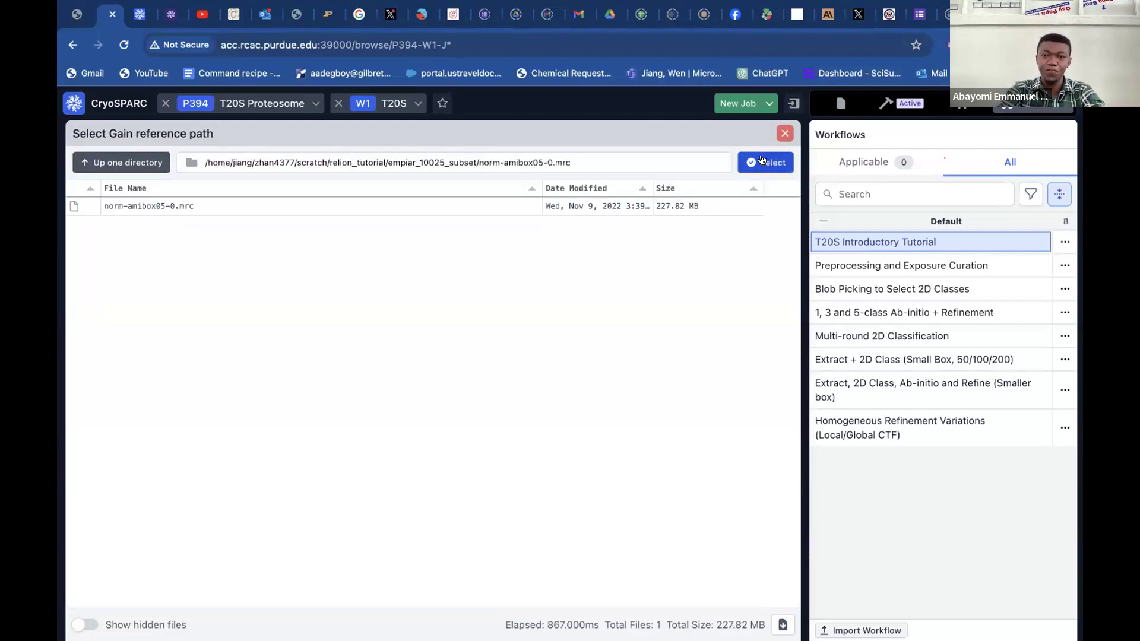
left_click(764, 162)
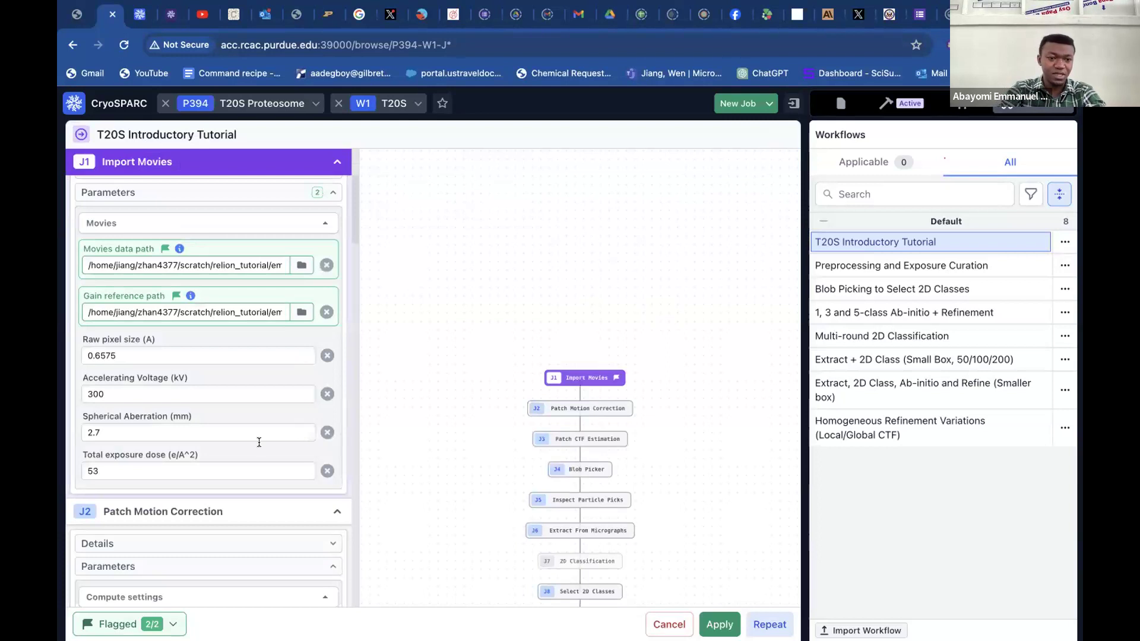
Review the parameters of the workflow's jobs and apply the T20S Introductory Tutorial workflow to the workspace.
scroll(259, 443, "down", 7)
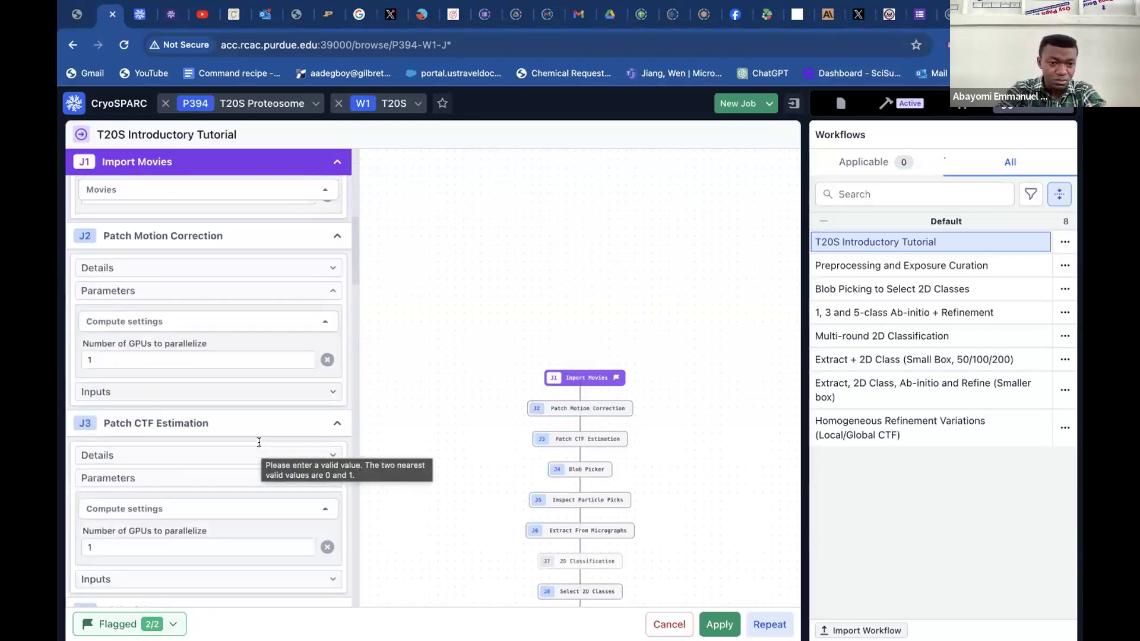
scroll(259, 442, "down", 9)
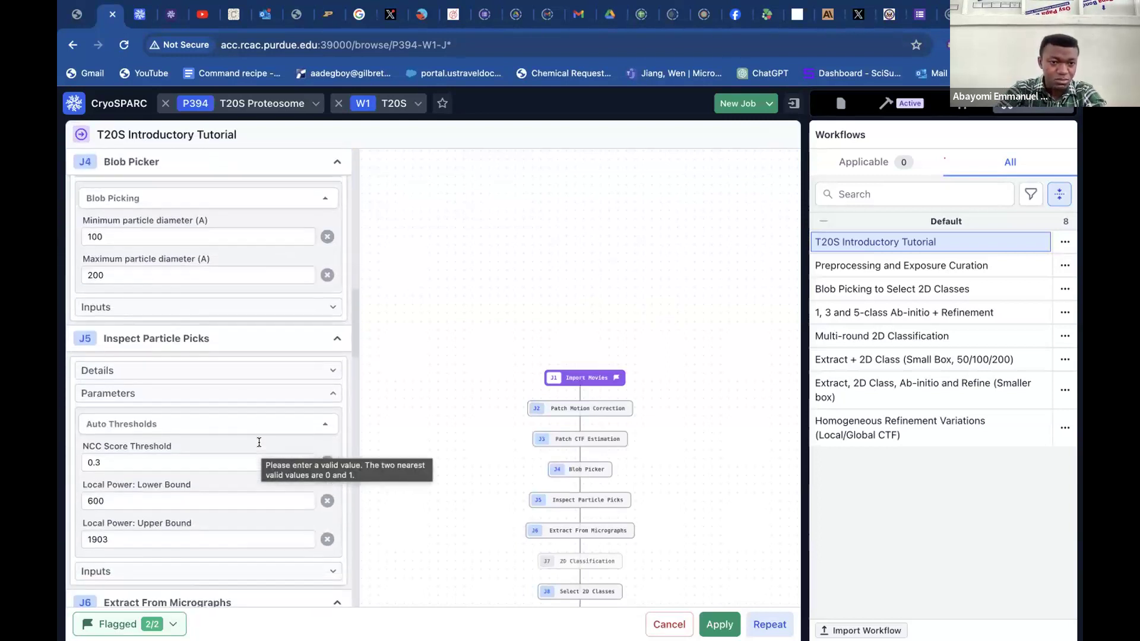
scroll(259, 443, "down", 2)
scroll(259, 442, "up", 15)
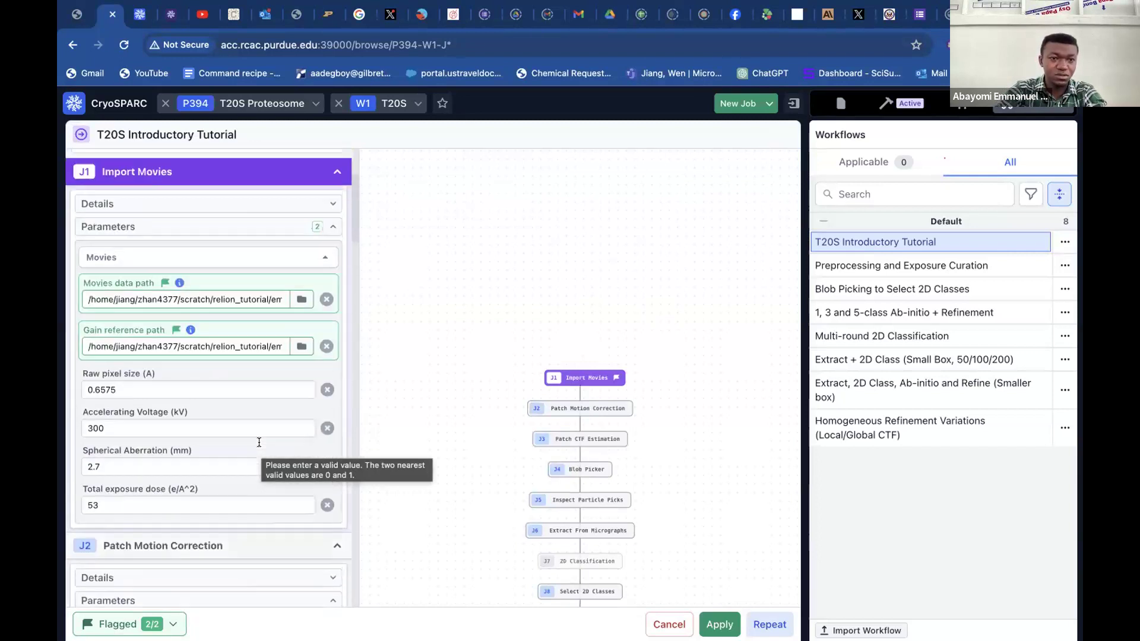
scroll(259, 442, "down", 6)
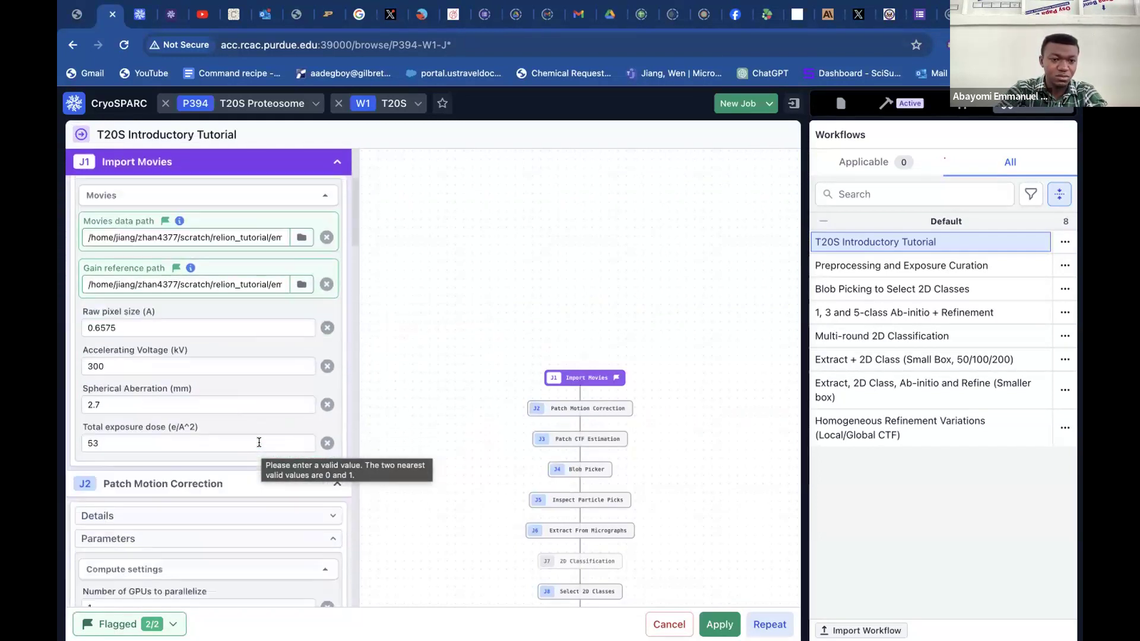
scroll(259, 442, "down", 4)
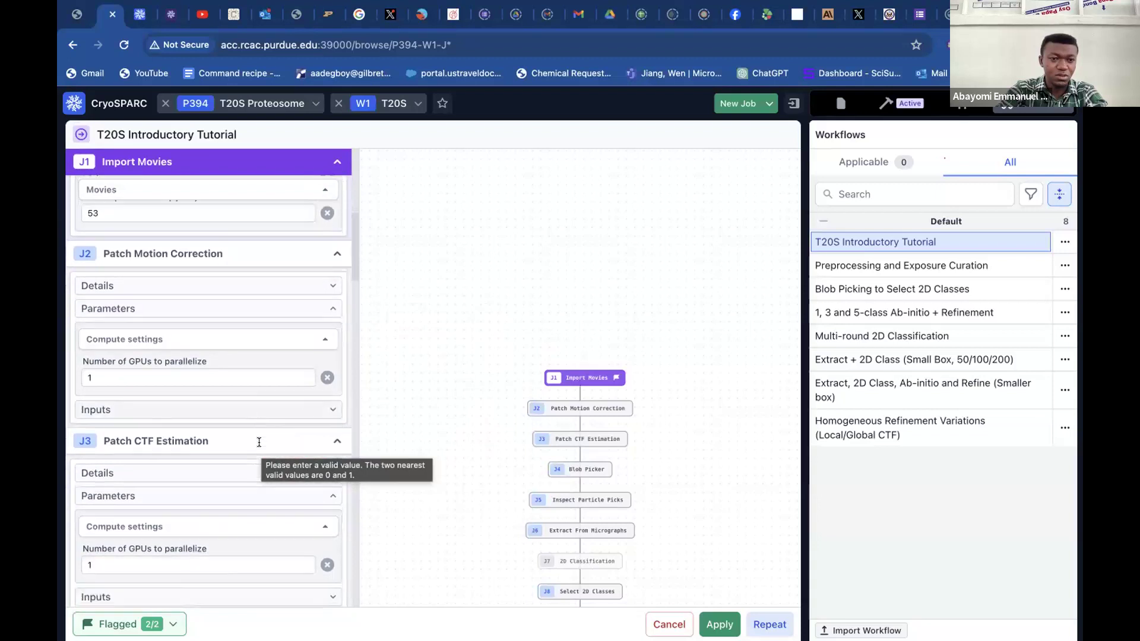
scroll(259, 443, "down", 8)
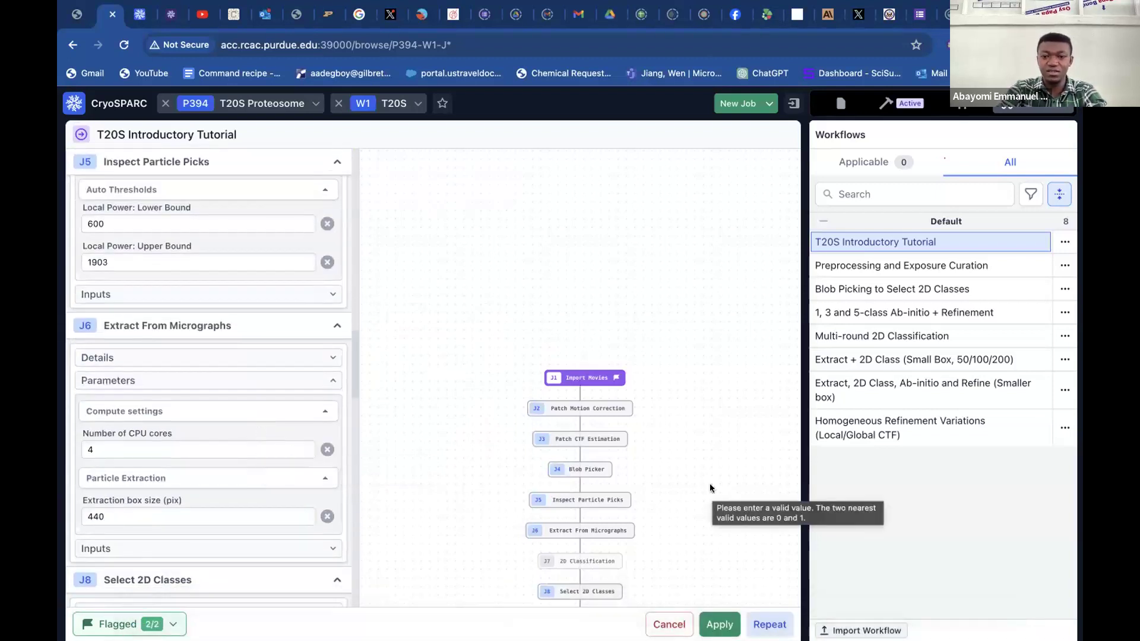
left_click(711, 618)
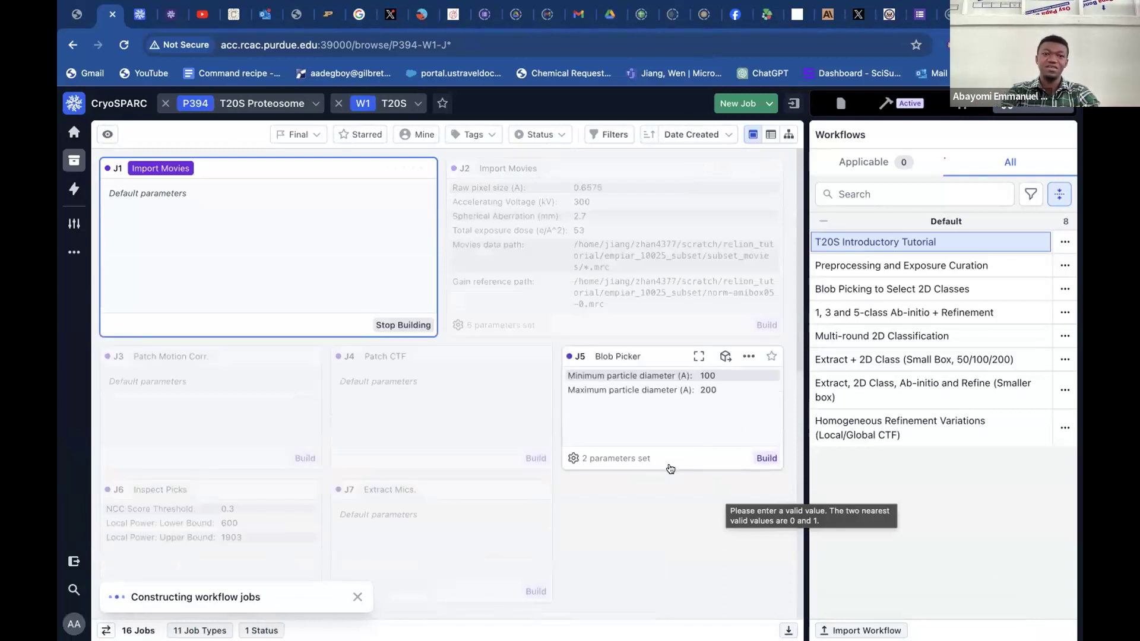
Delete the unused J1 Import Movies job that still has default parameters.
left_click(401, 170)
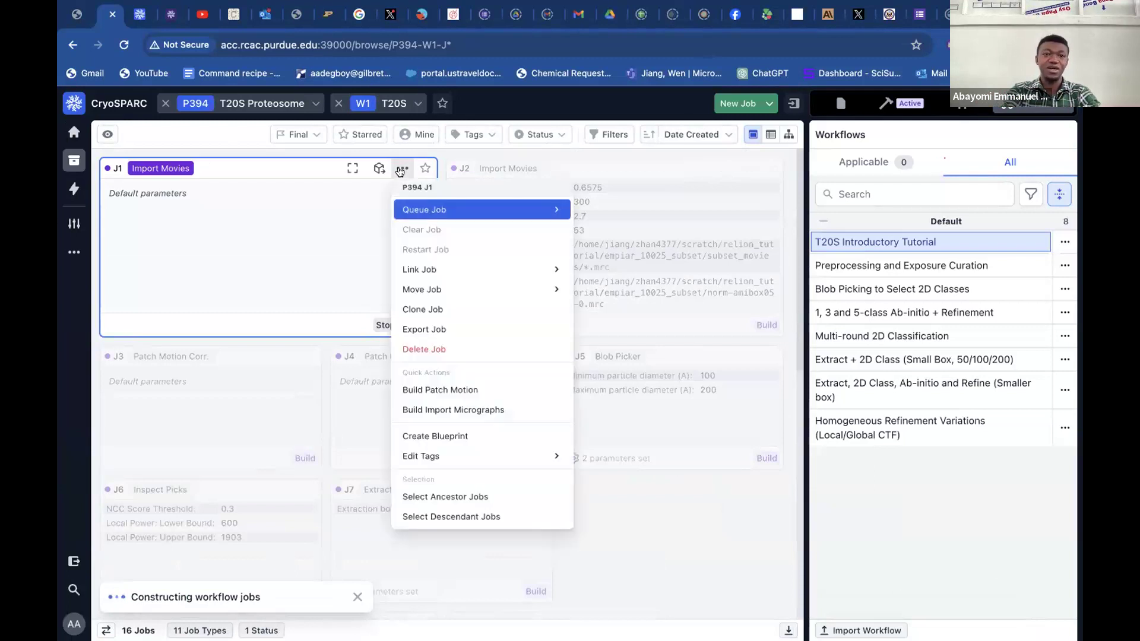
left_click(443, 350)
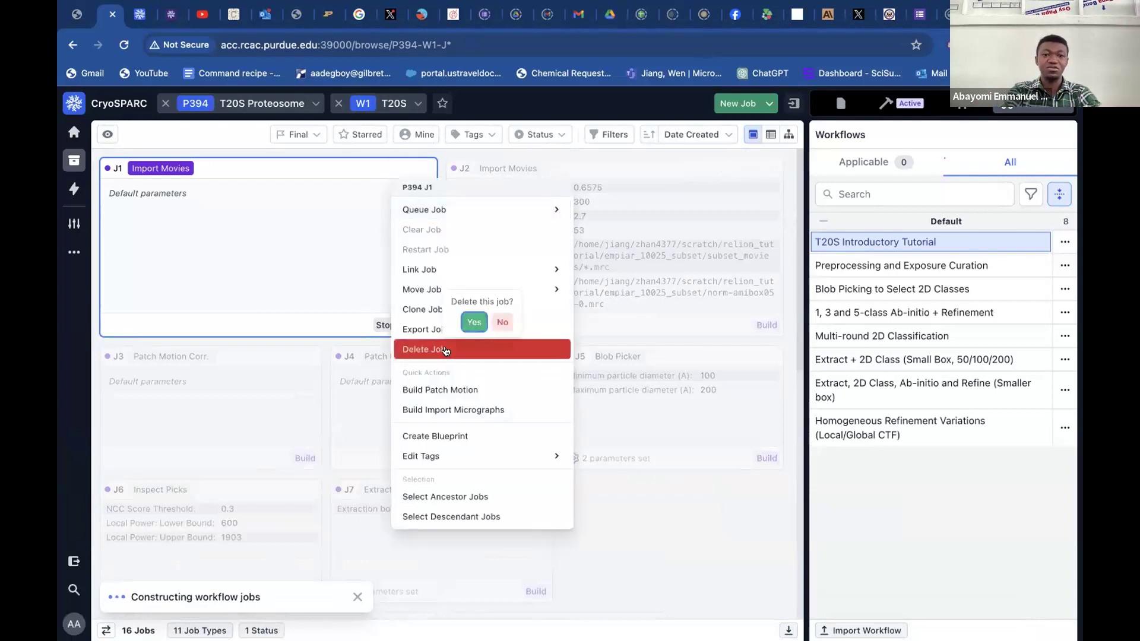
left_click(474, 322)
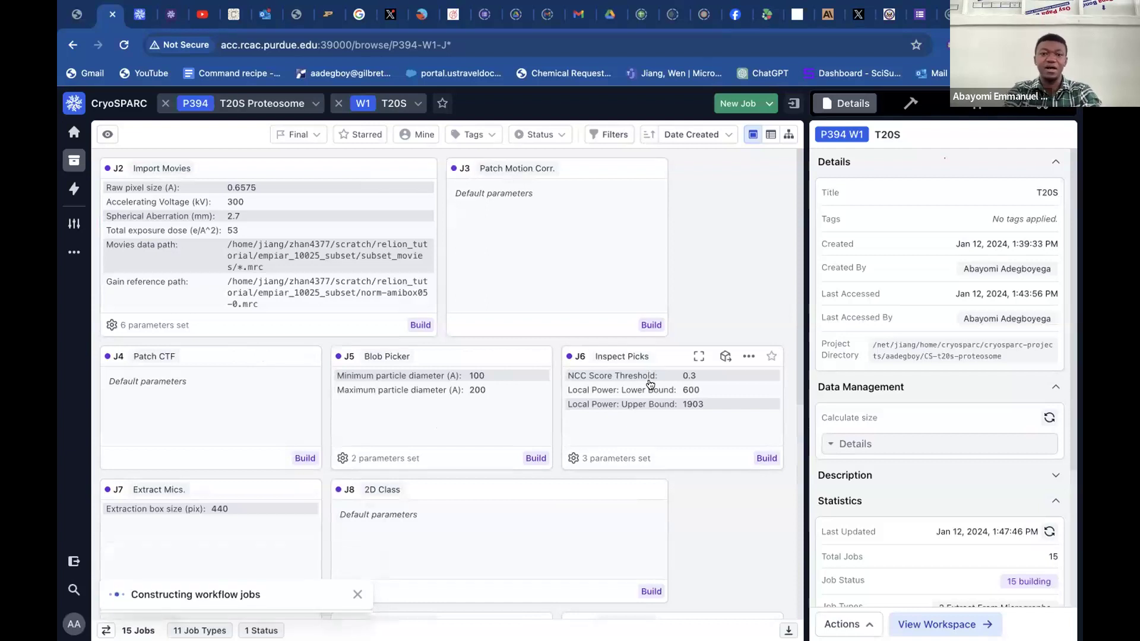
Look through the workflow's job cards in the T20S workspace, from movie import through particle picking and 2D classification.
scroll(648, 455, "down", 3)
scroll(647, 455, "up", 2)
scroll(647, 455, "down", 5)
scroll(647, 455, "up", 5)
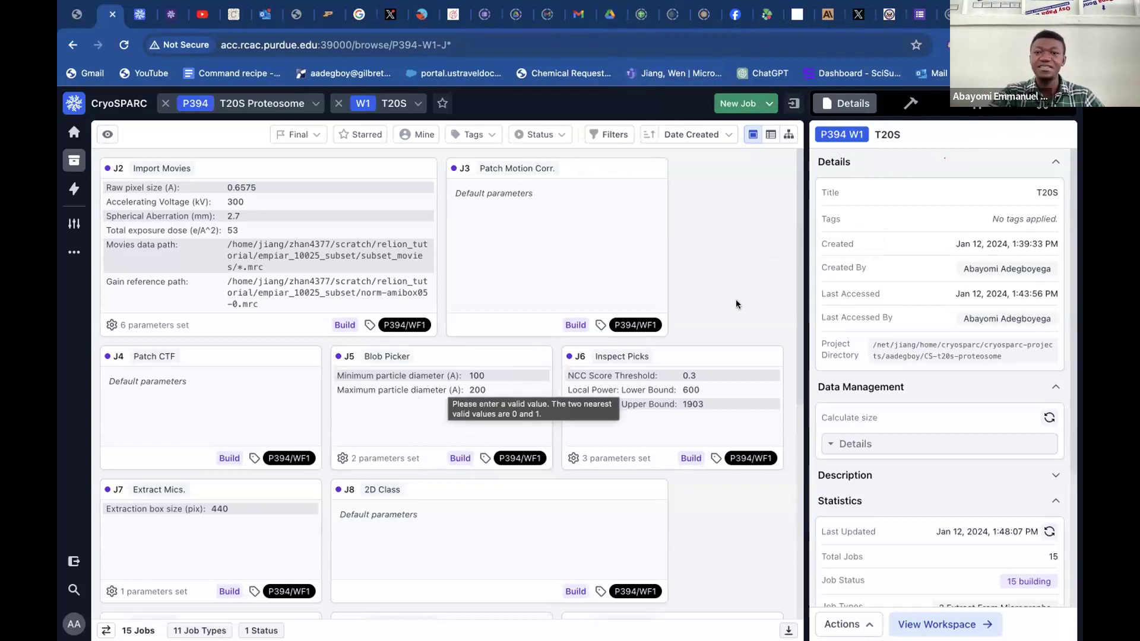
scroll(736, 299, "down", 2)
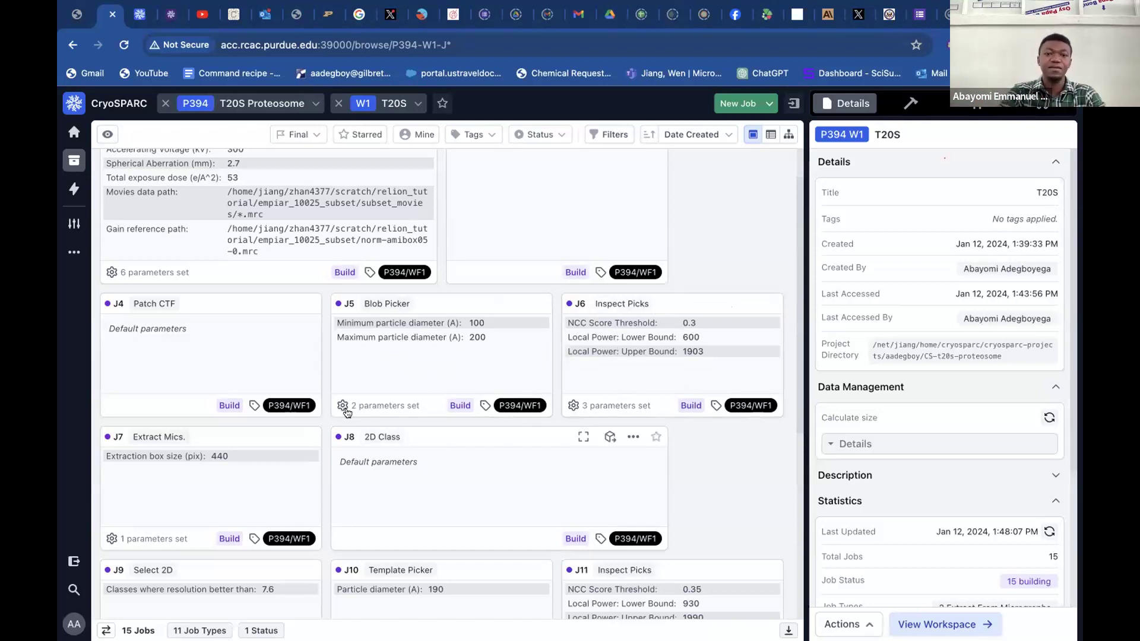
scroll(415, 392, "down", 2)
scroll(333, 409, "down", 1)
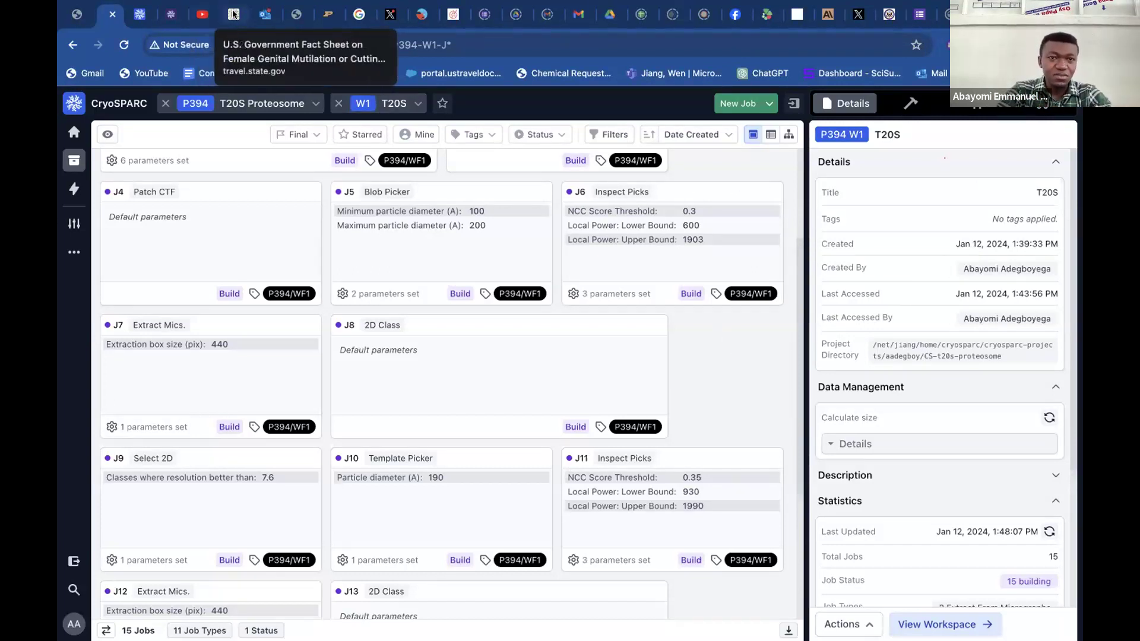
Switch to another browser tab and search Google for the lab leader's name followed by "box size".
left_click(332, 23)
left_click(412, 40)
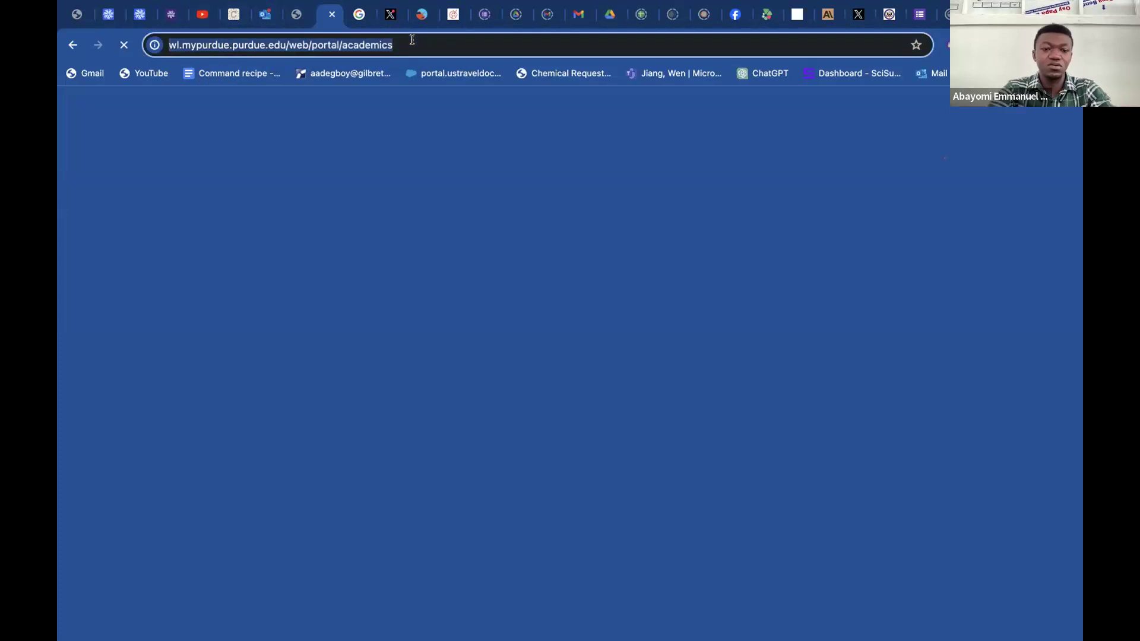
type("wen")
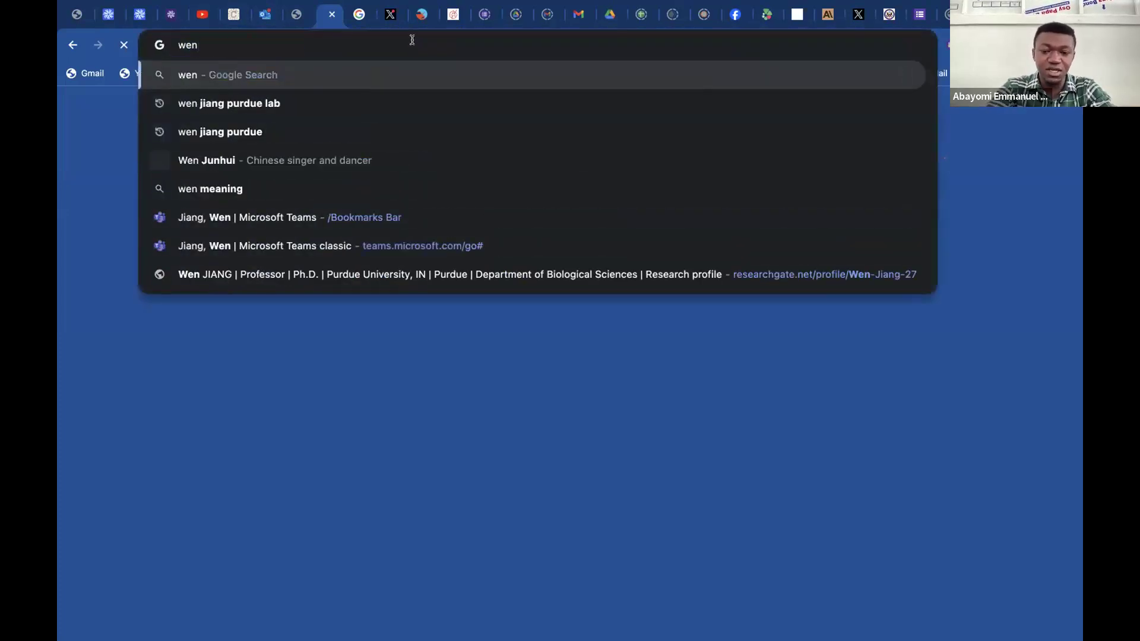
type(" jiang ")
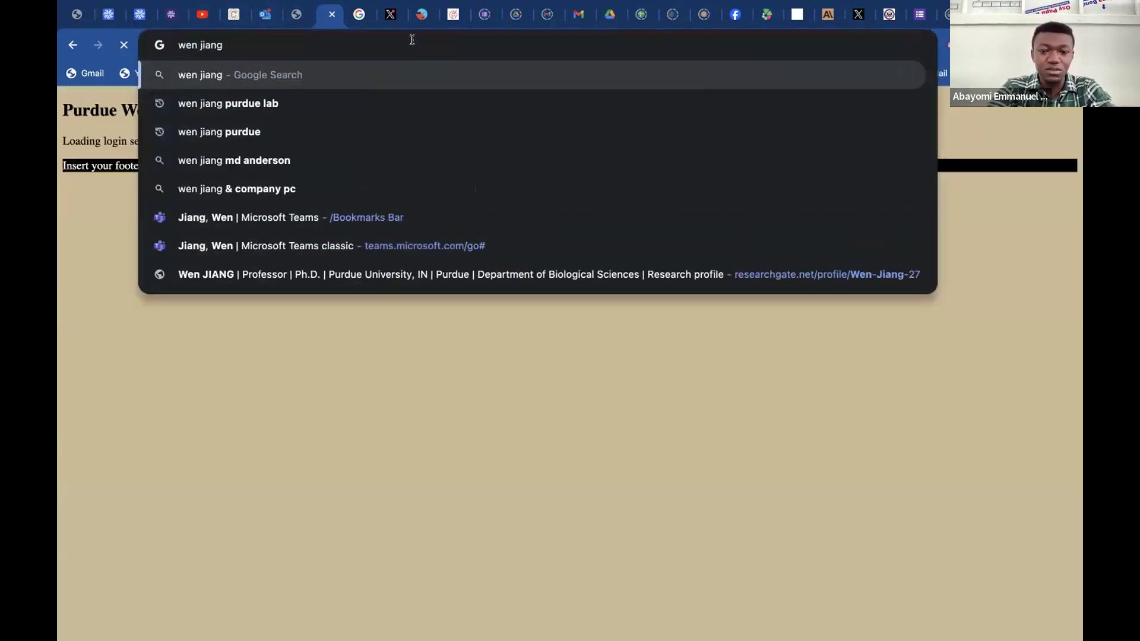
type("pa")
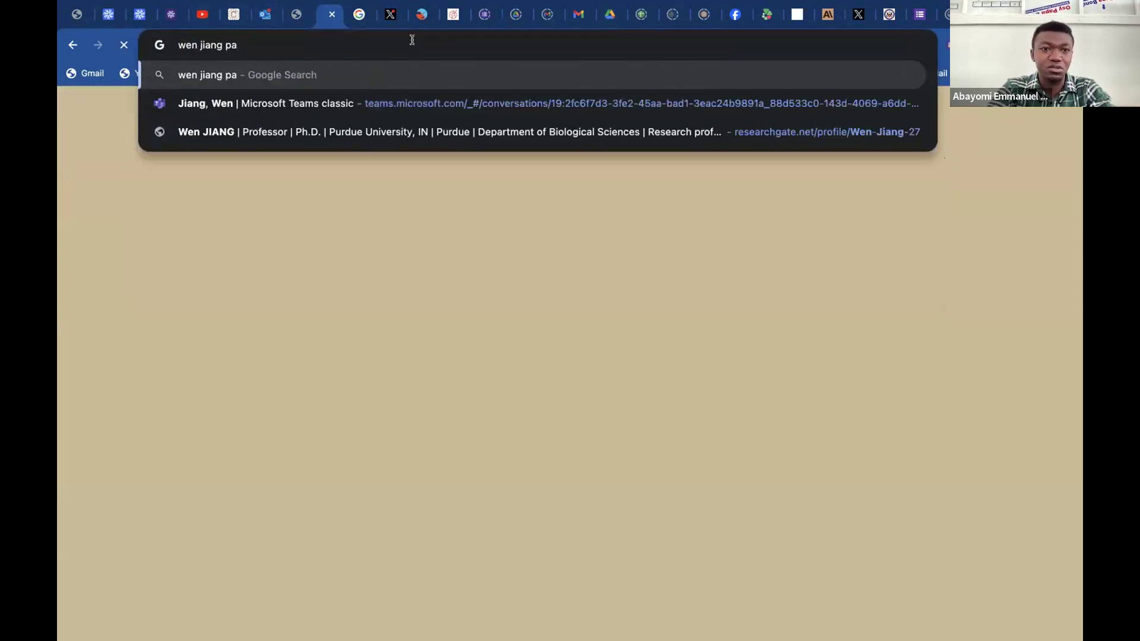
key("BackSpace")
key("BackSpace")
type("box ")
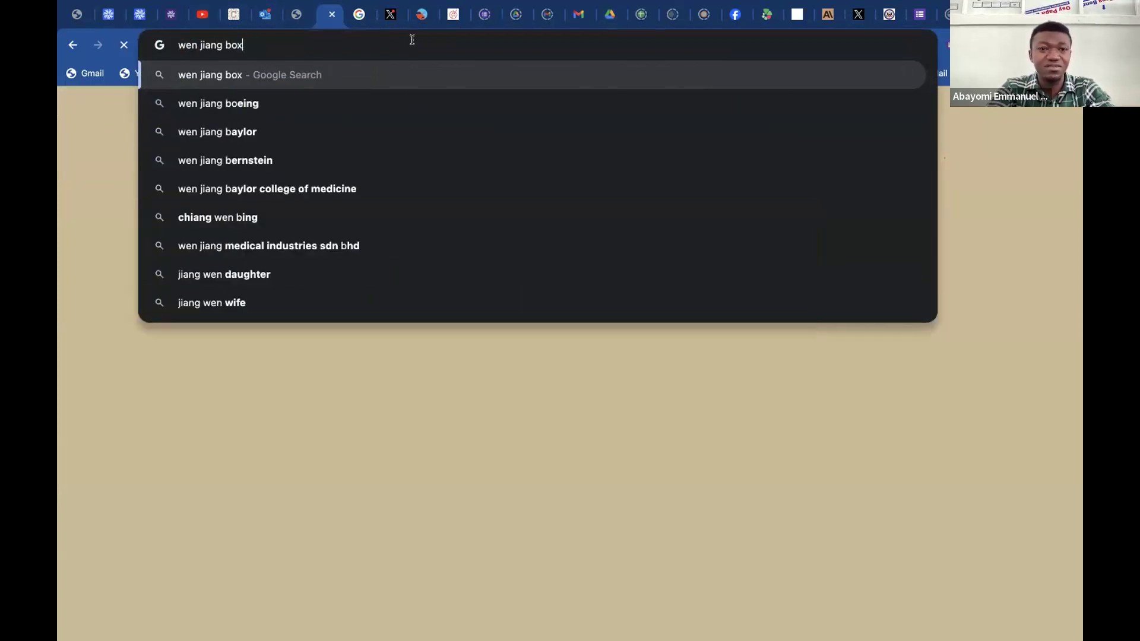
type("sixe")
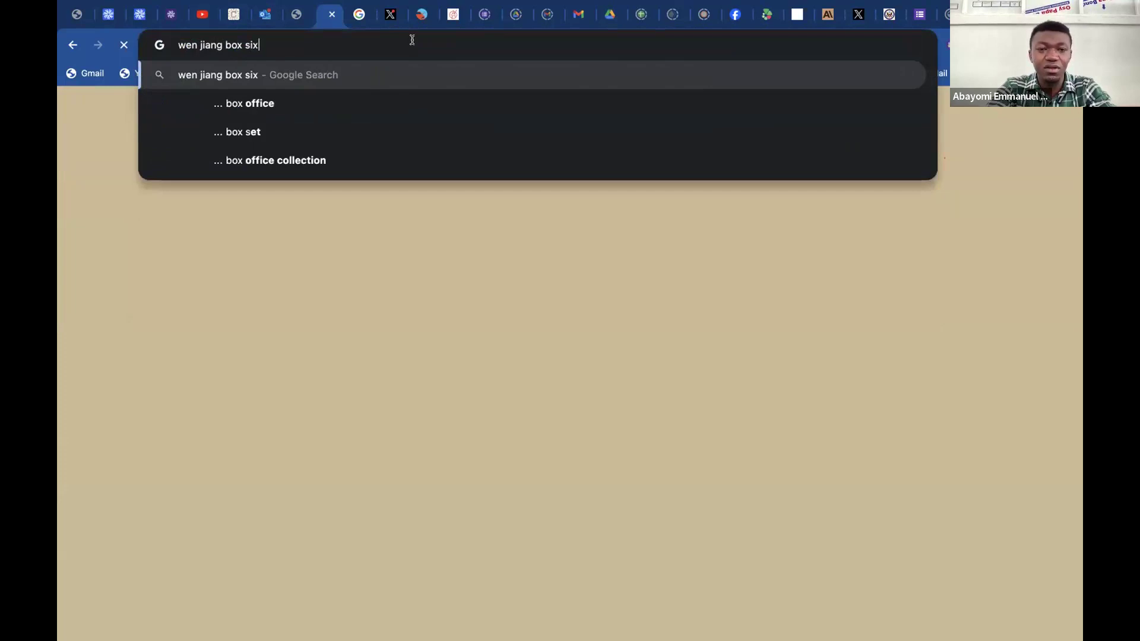
key("BackSpace")
key("BackSpace")
type("ze")
key("Return")
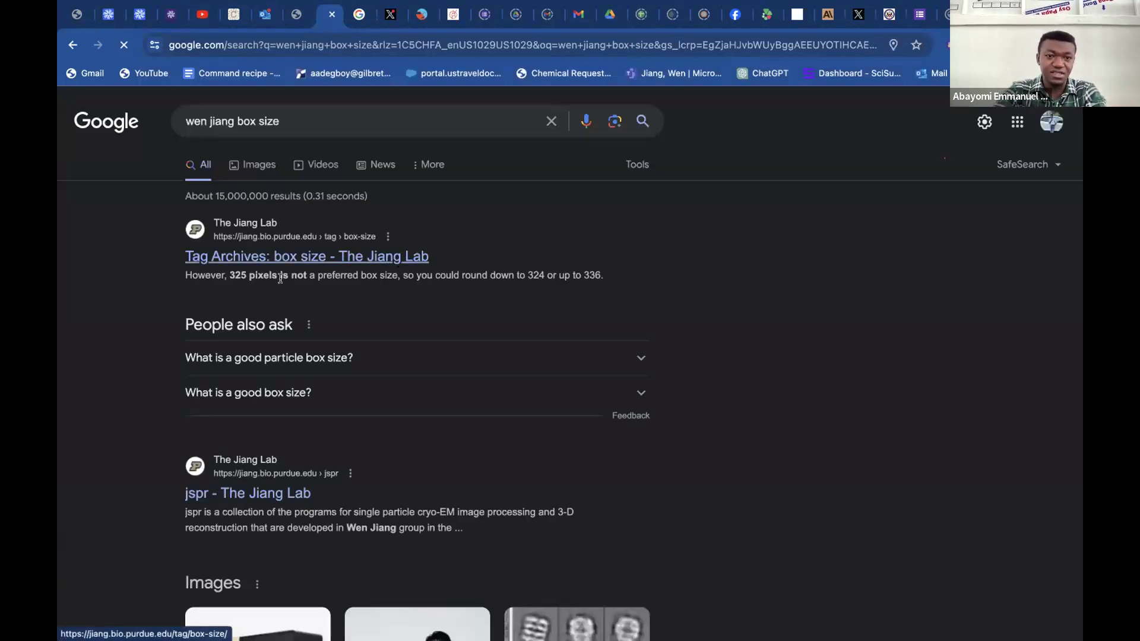
Open the lab's "Tag Archives: box size" page and read the particle box article through to the list of good box sizes.
left_click(404, 260)
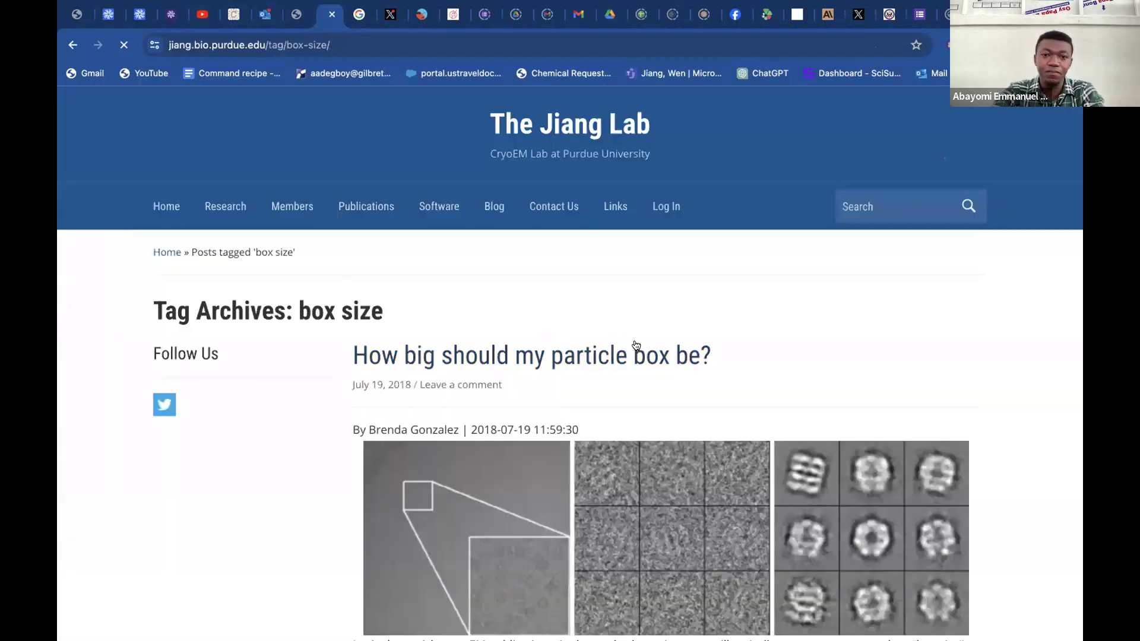
scroll(754, 366, "down", 1)
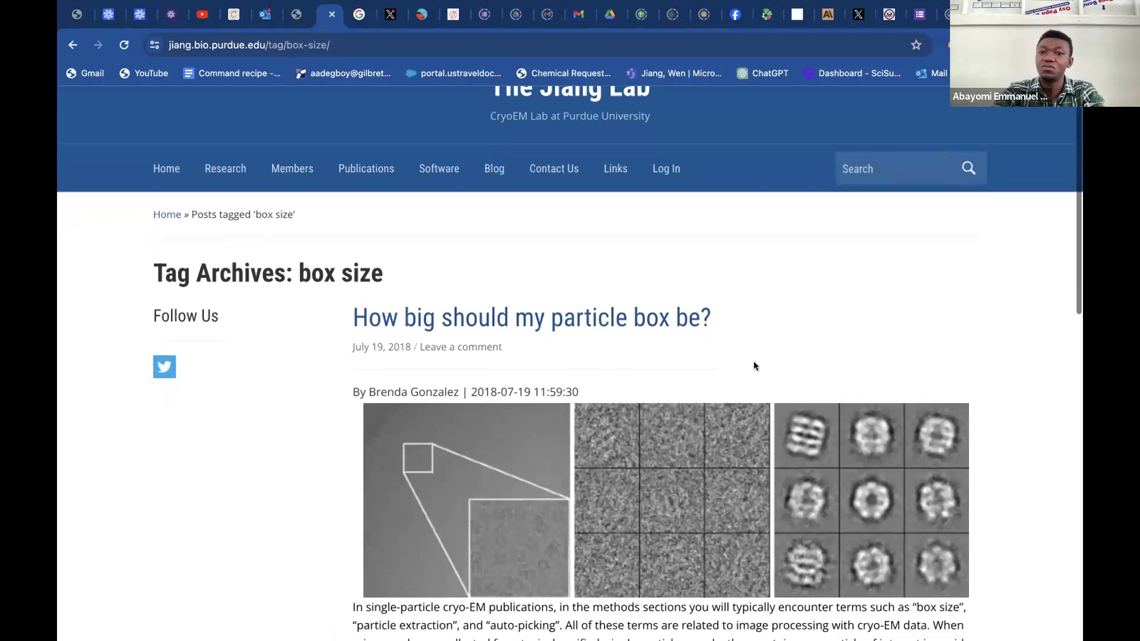
scroll(754, 366, "down", 7)
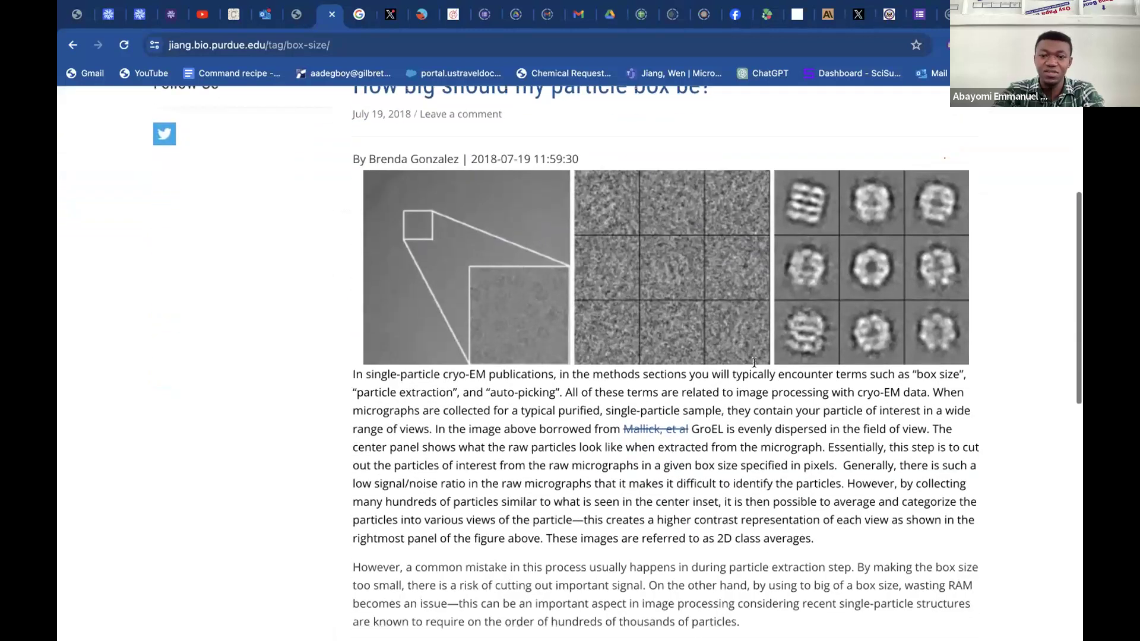
scroll(754, 361, "down", 6)
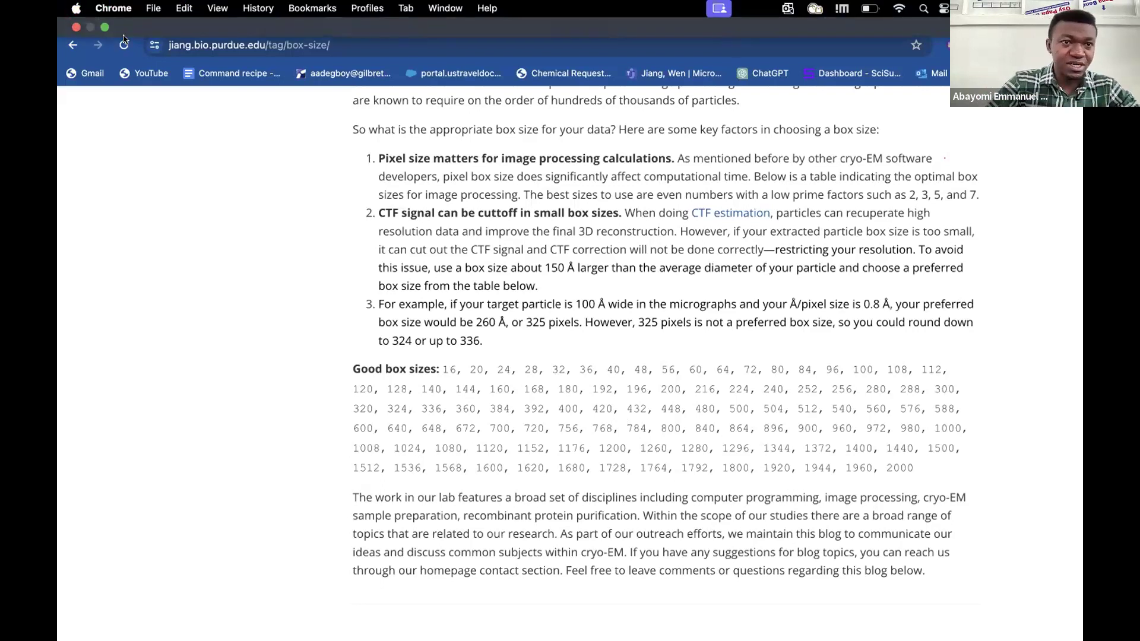
Return to the CryoSPARC T20S workspace and look over the job cards for template picking, extraction and 2D classification.
left_click(109, 16)
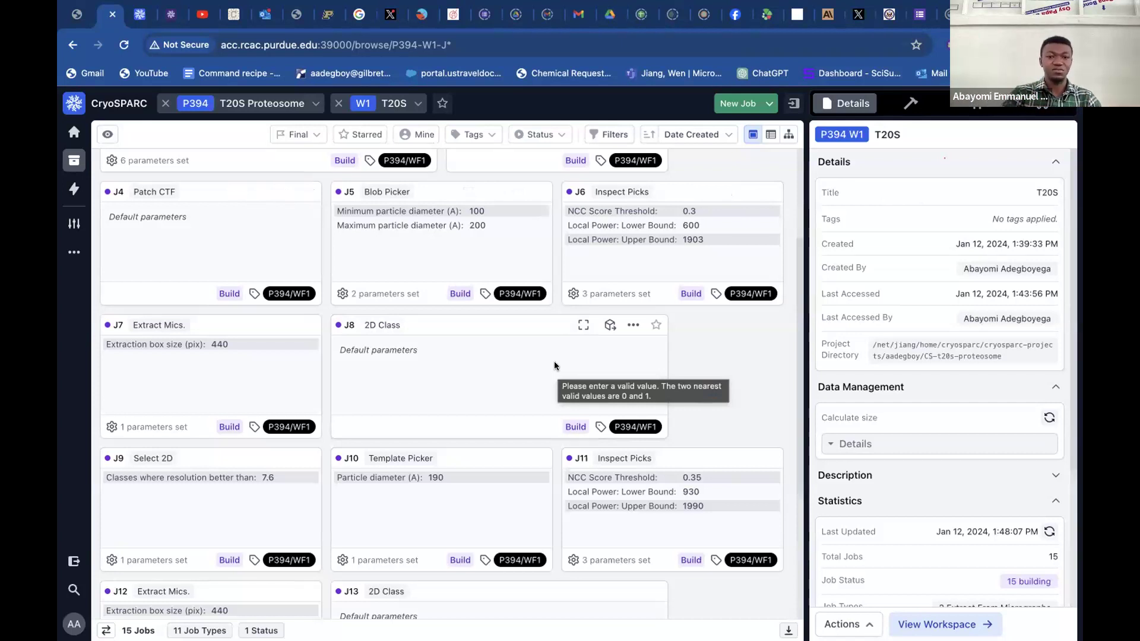
scroll(757, 373, "down", 3)
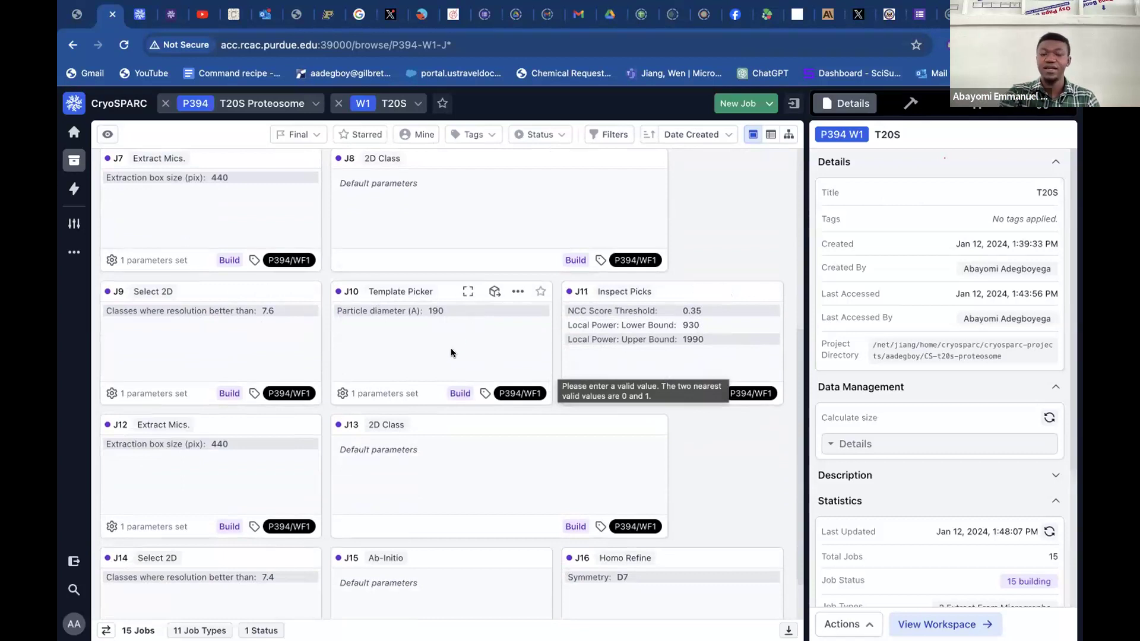
scroll(469, 339, "up", 3)
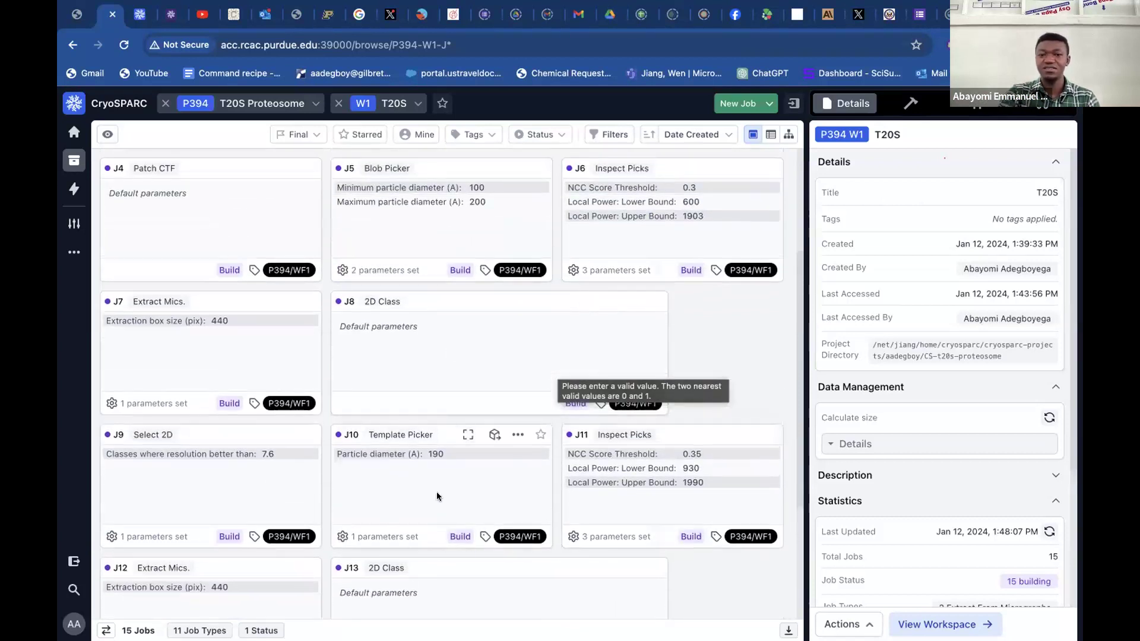
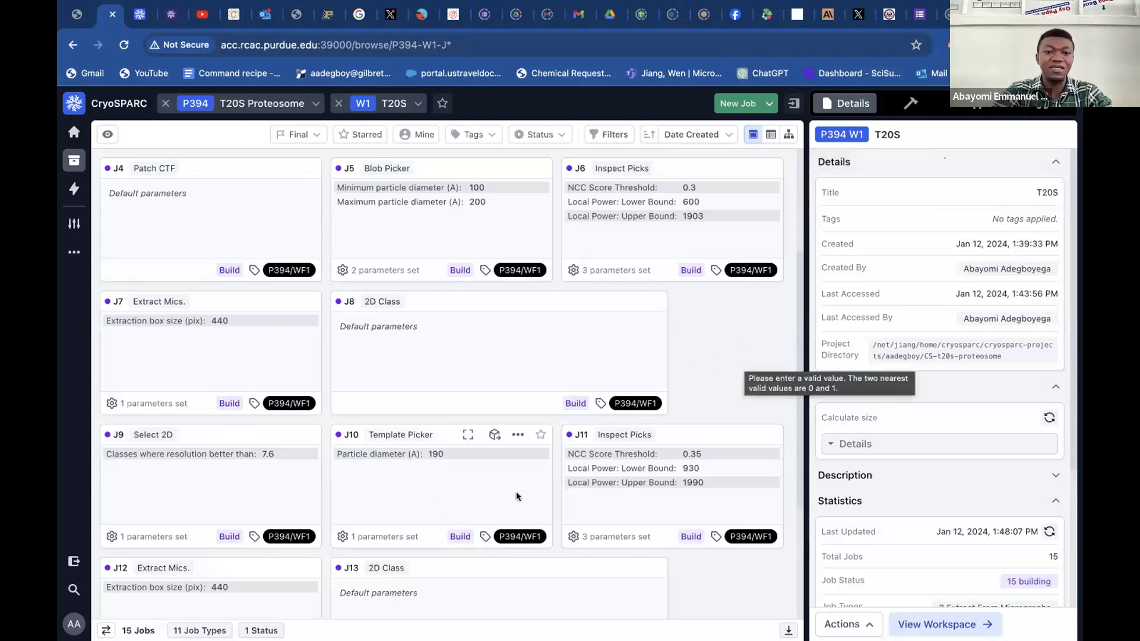
Look over the remaining T20S job cards, from Template Picker and extraction through Ab-Initio and Homo Refine.
scroll(721, 372, "down", 3)
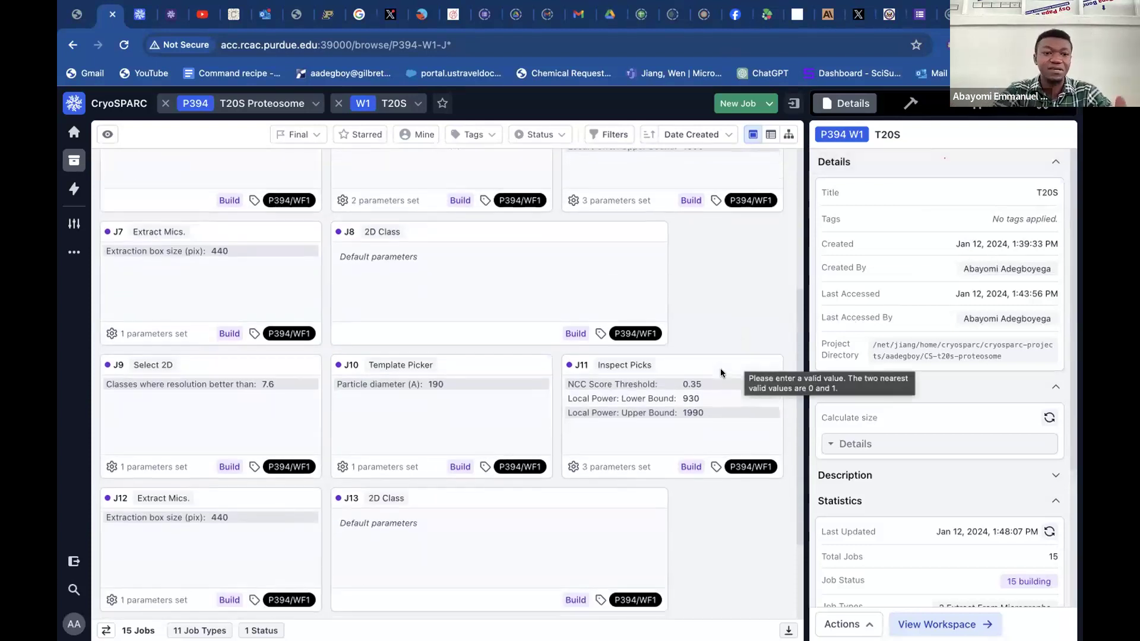
scroll(721, 372, "down", 2)
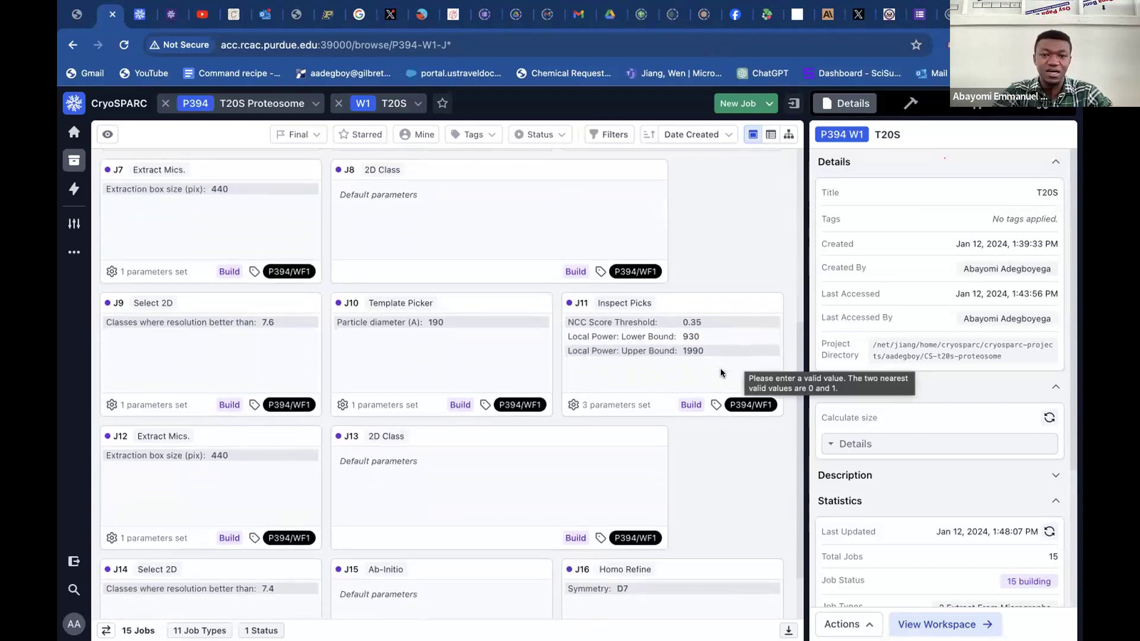
scroll(721, 373, "down", 1)
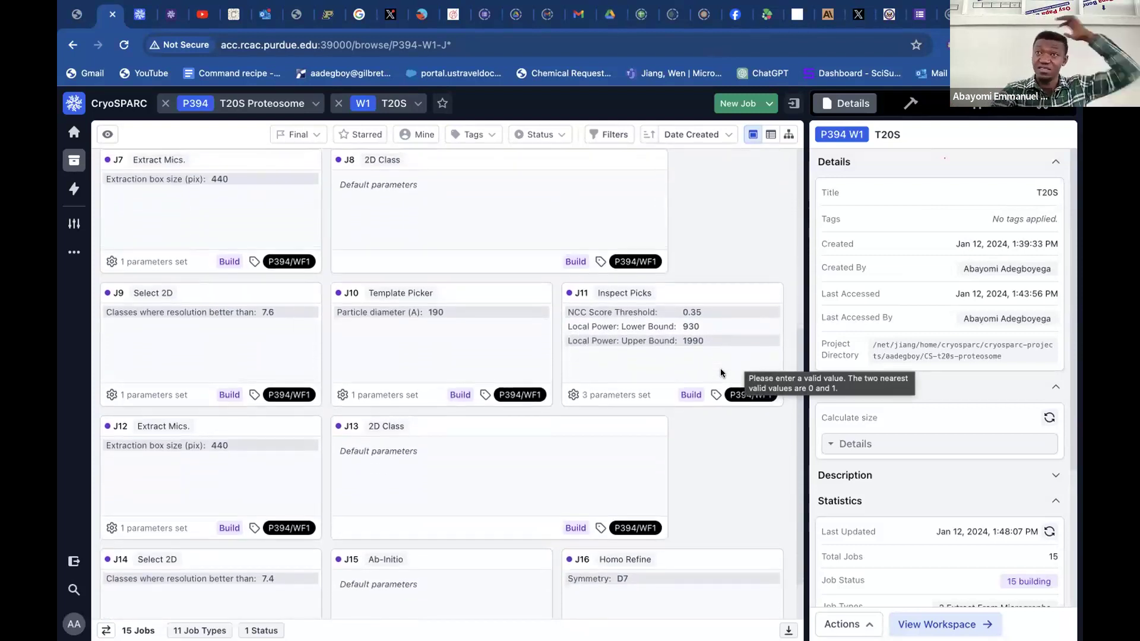
scroll(721, 371, "down", 2)
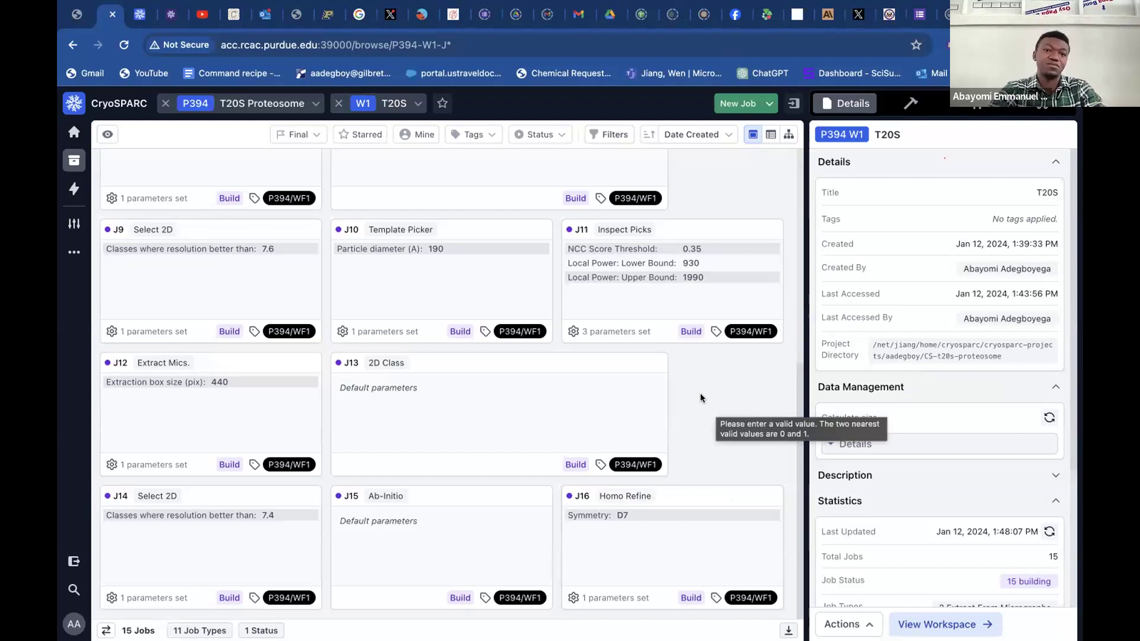
Switch to project P392 Tutorial 10025 and open the jobs of its CryoEM tutorial workspace.
left_click(310, 105)
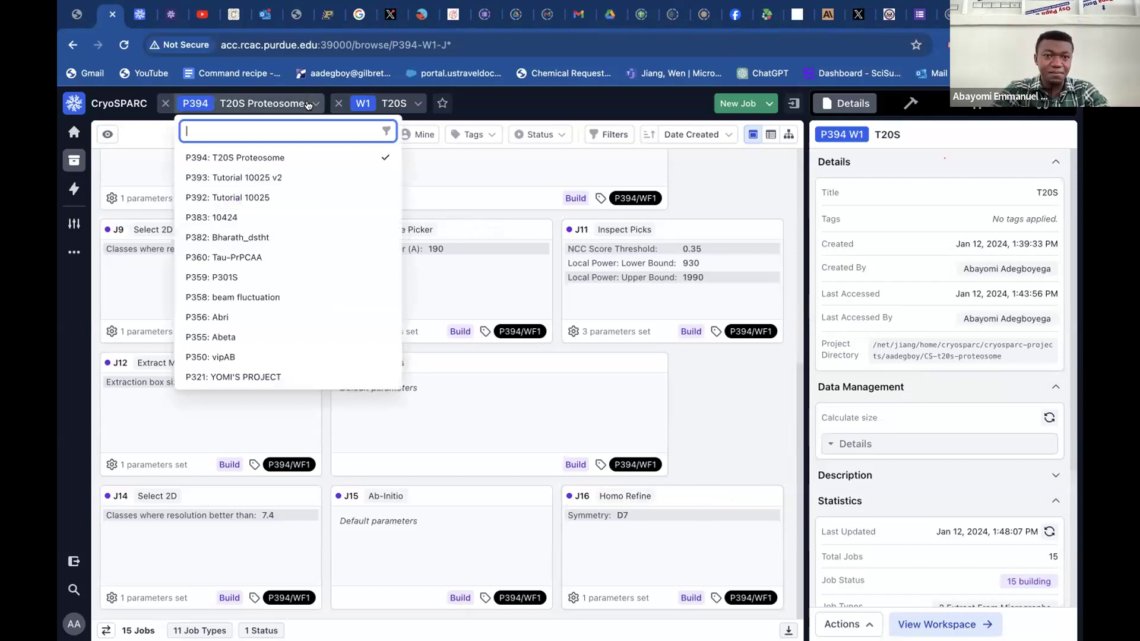
left_click(291, 199)
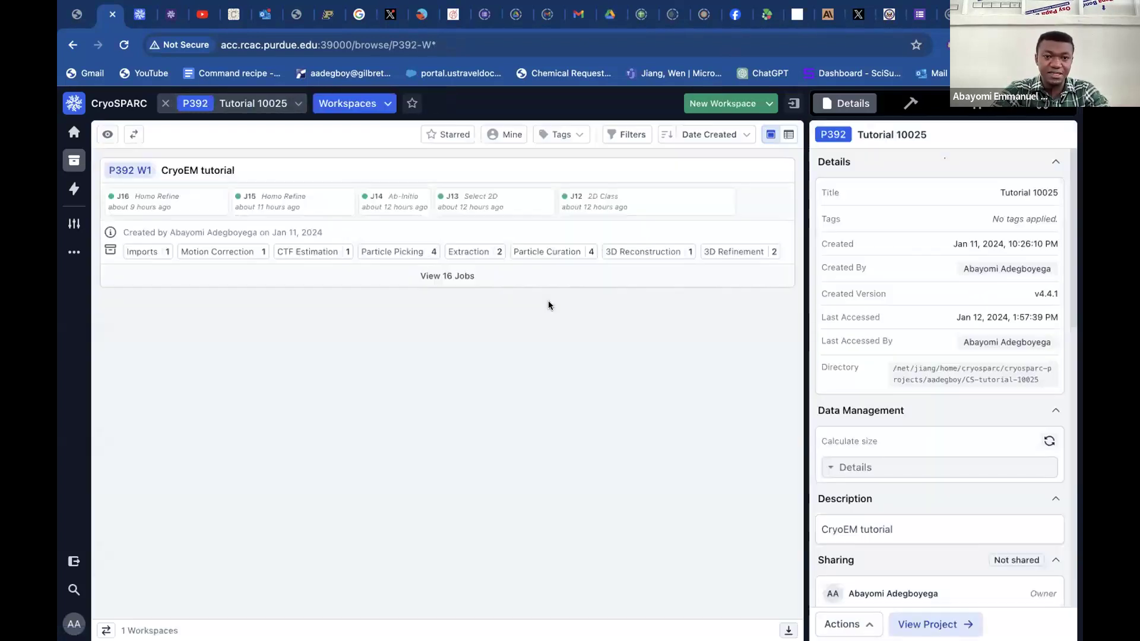
left_click(485, 344)
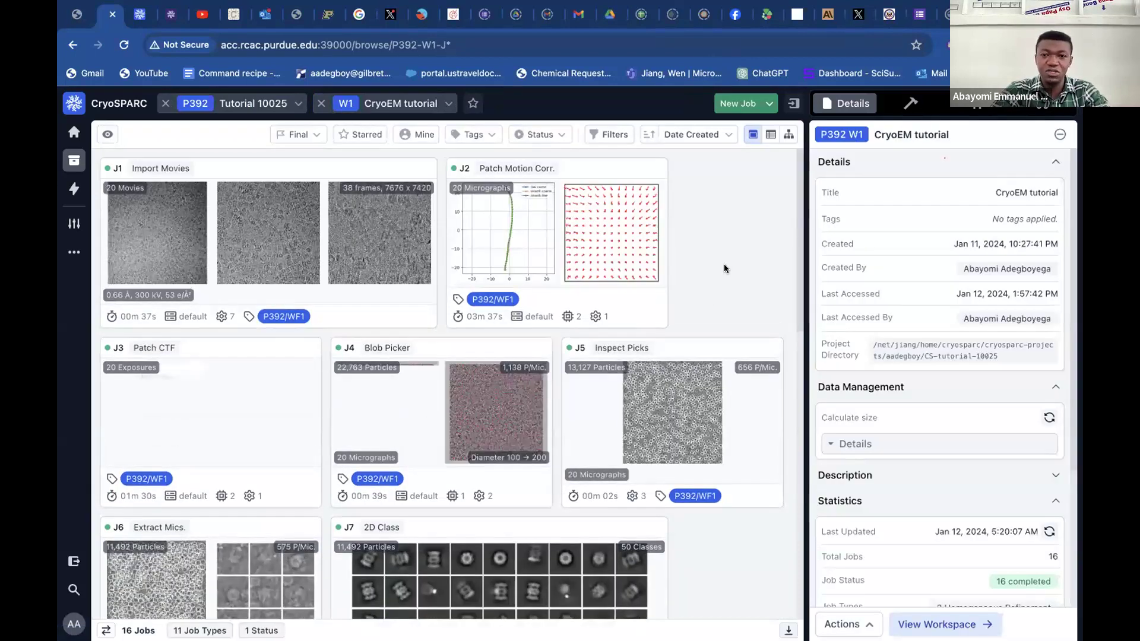
Open the completed Import Movies job J1 and examine the raw movie images in its event log.
left_click(307, 172)
left_click(307, 173)
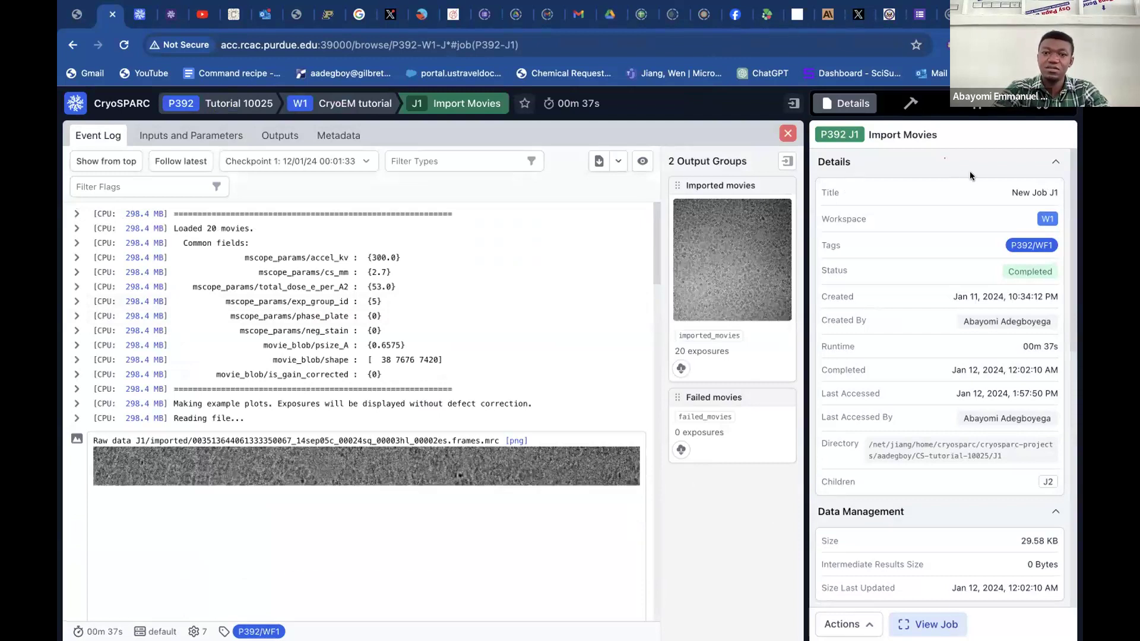
scroll(572, 350, "down", 2)
scroll(572, 353, "down", 3)
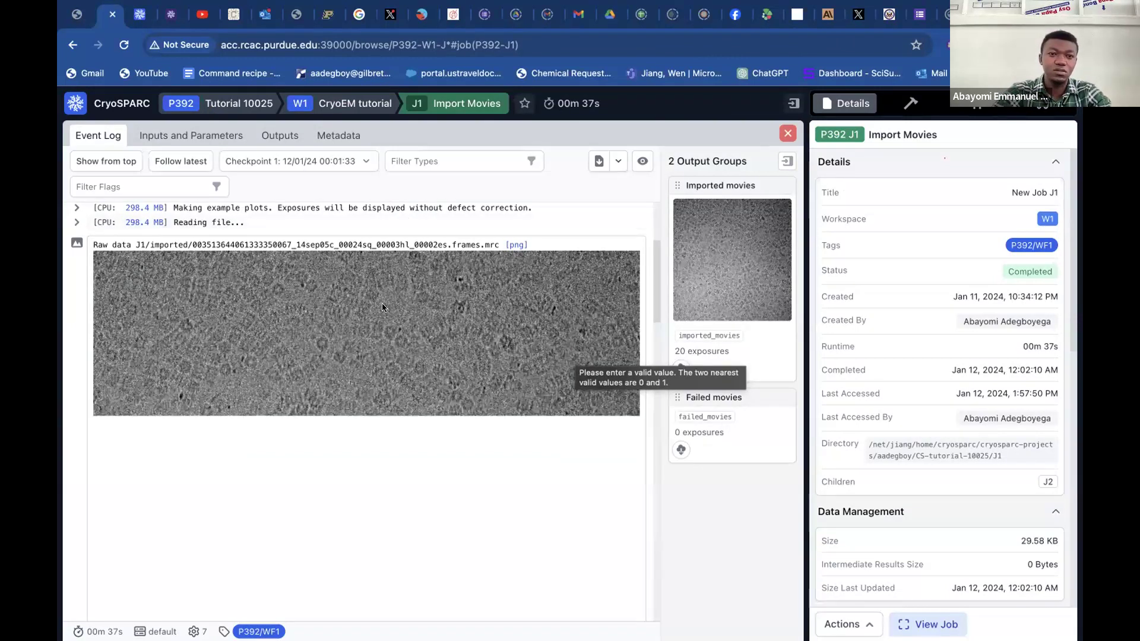
In the other CryoSPARC browser tab, review the input parameters of Import Movies job J1 and close the job.
left_click(142, 17)
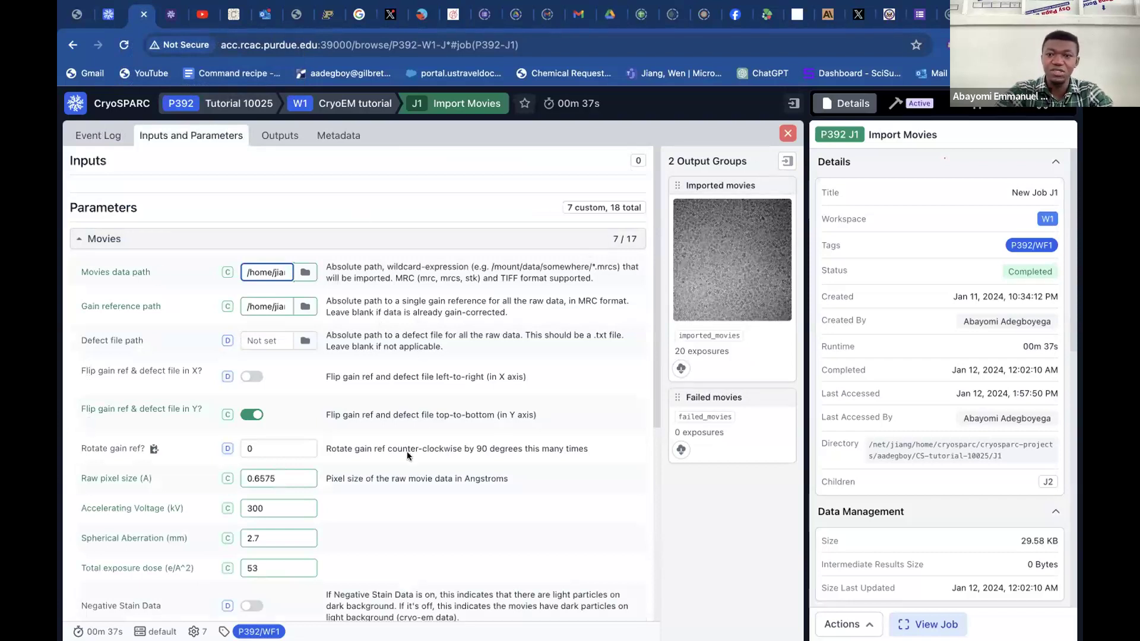
scroll(408, 456, "down", 1)
scroll(407, 453, "down", 2)
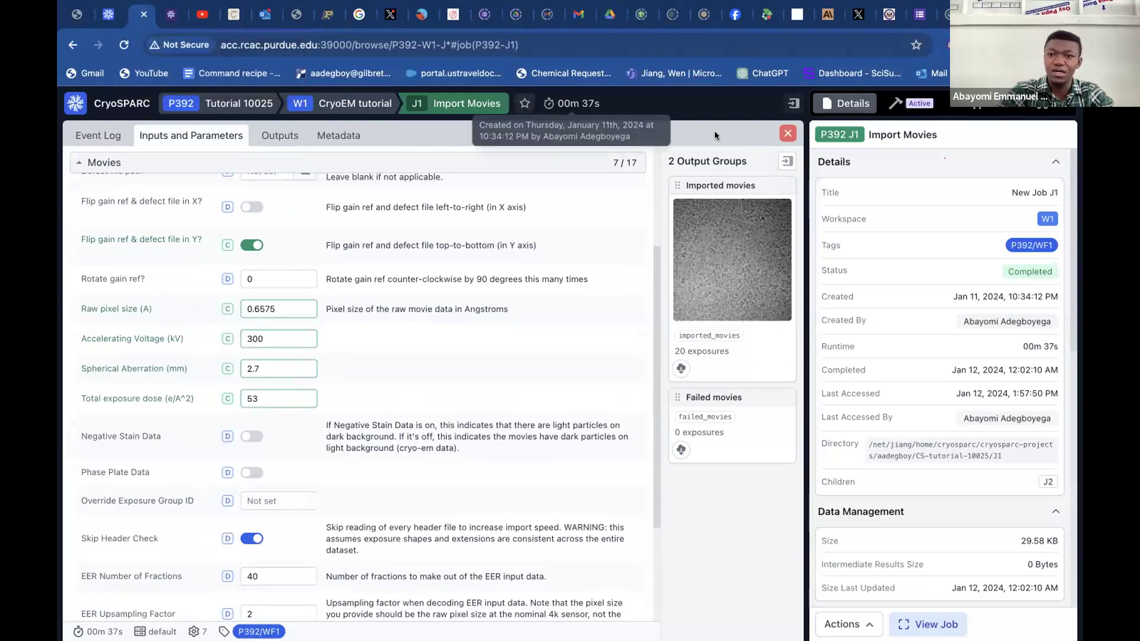
left_click(789, 134)
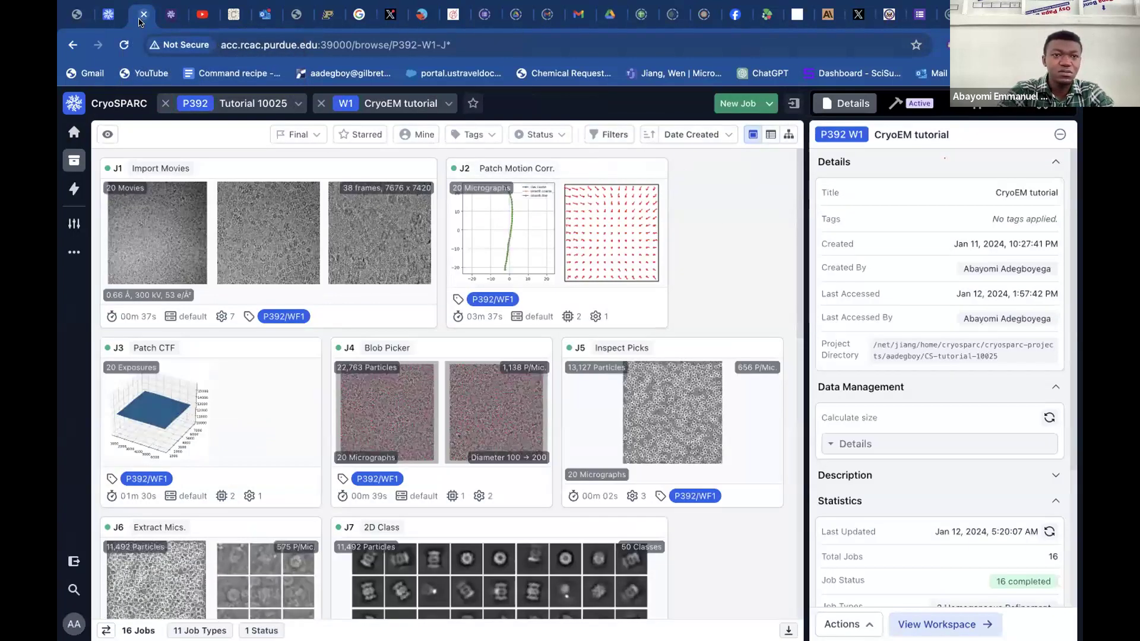
Switch to project P394 T20S Proteosome and open the jobs of its T20S workspace.
left_click(438, 103)
left_click(293, 111)
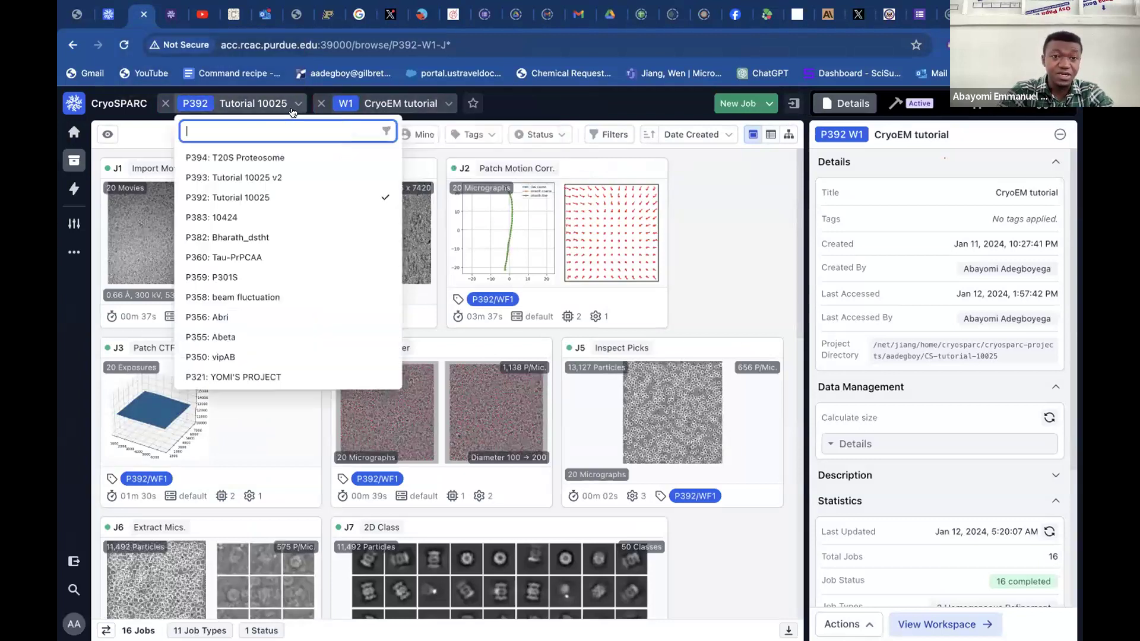
left_click(305, 157)
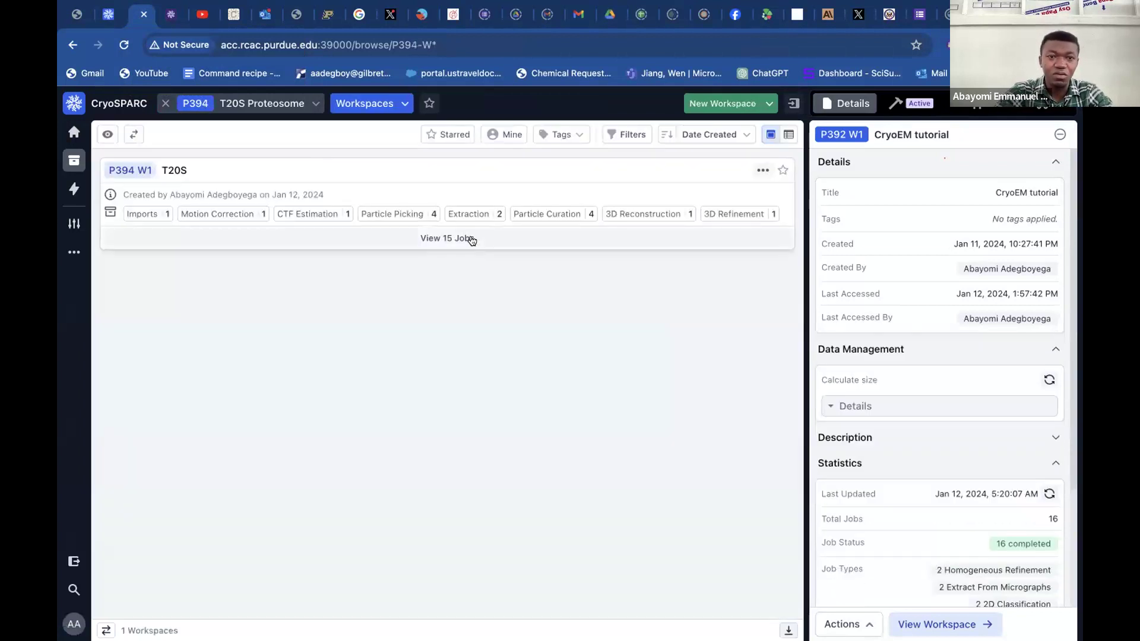
left_click(472, 238)
scroll(756, 236, "down", 2)
scroll(756, 237, "up", 1)
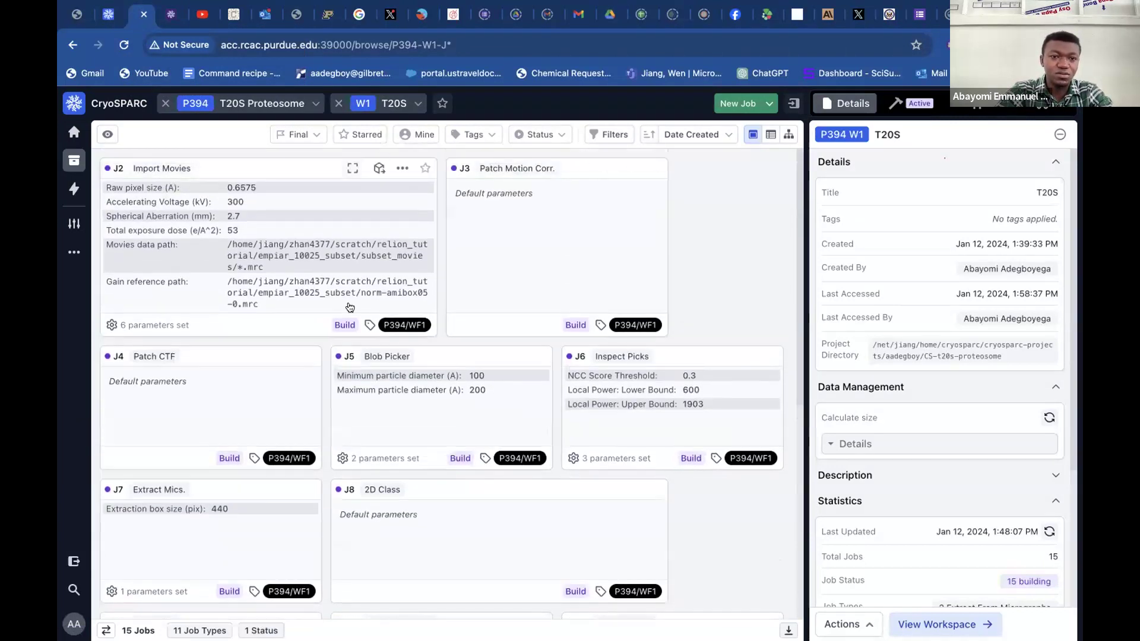
Open Import Movies job J2 for building, review its parameters, and queue it on the default cluster lane.
left_click(345, 325)
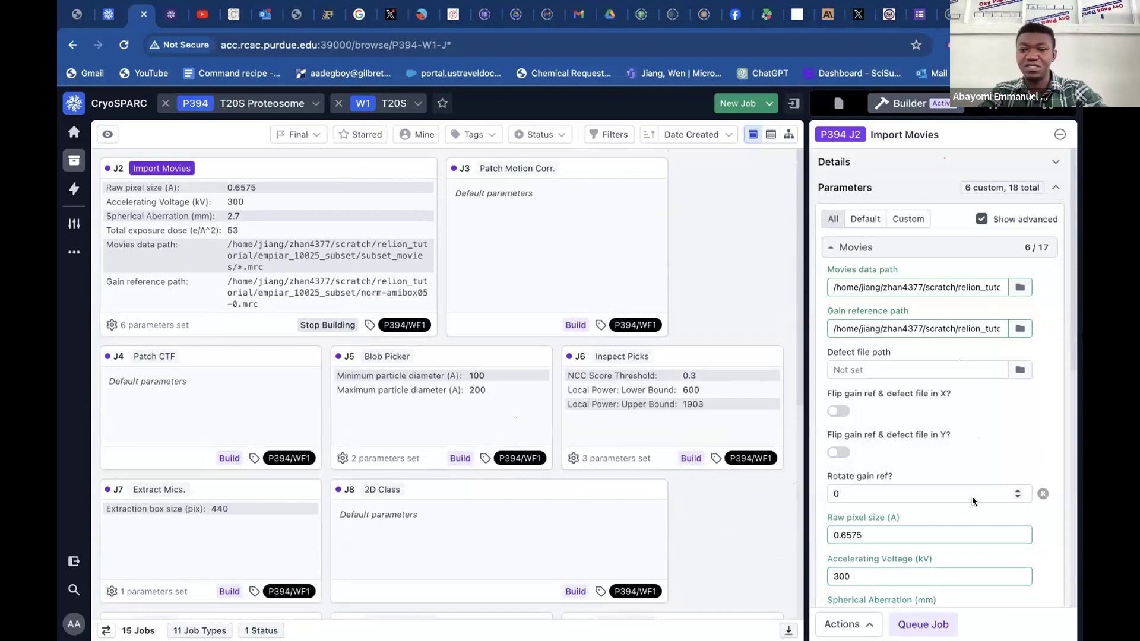
scroll(950, 493, "down", 3)
scroll(964, 477, "down", 2)
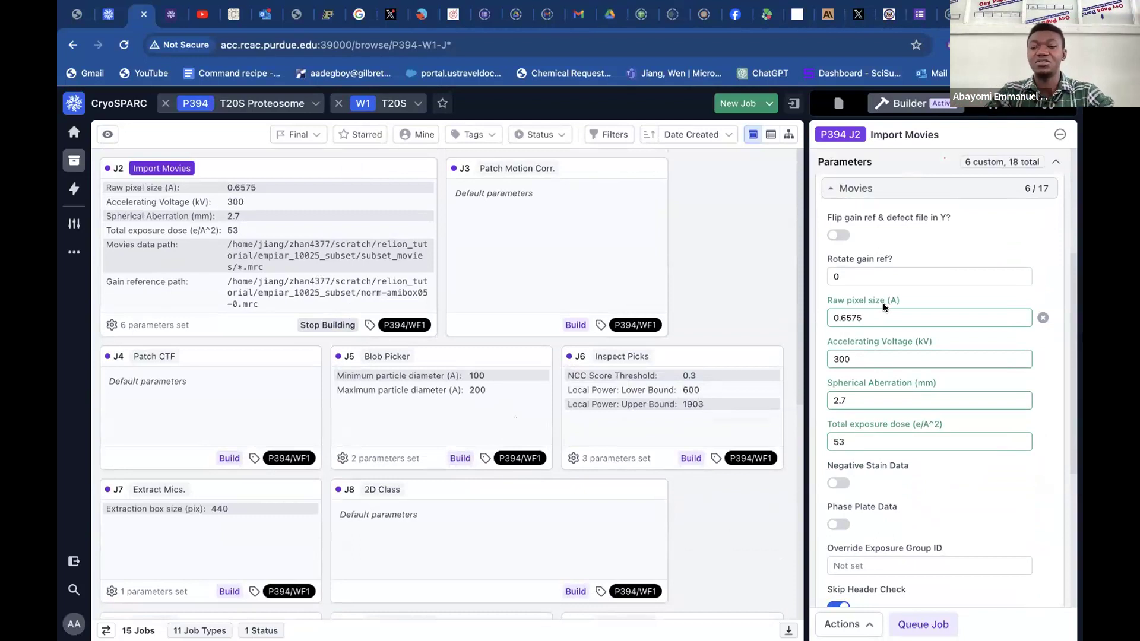
scroll(884, 304, "down", 3)
scroll(895, 464, "down", 4)
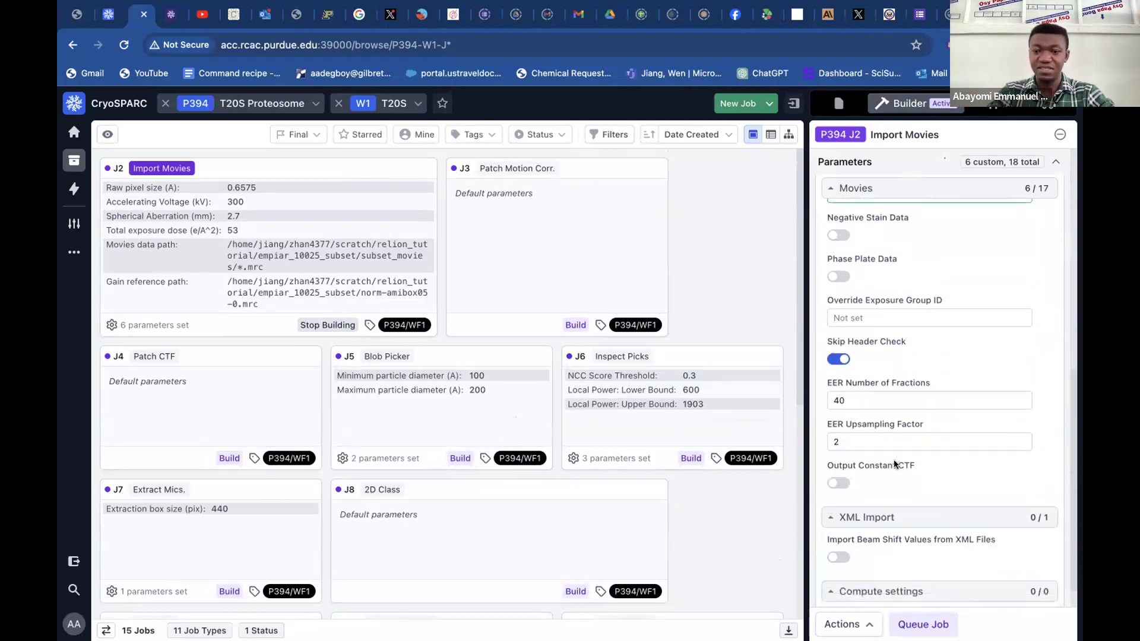
left_click(910, 624)
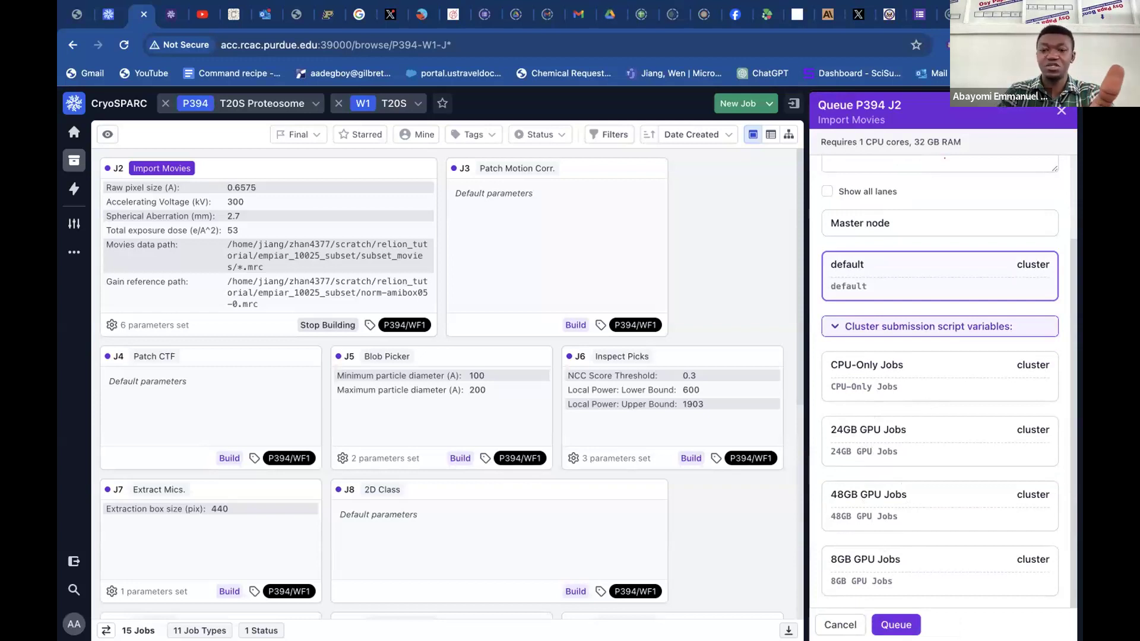
left_click(896, 625)
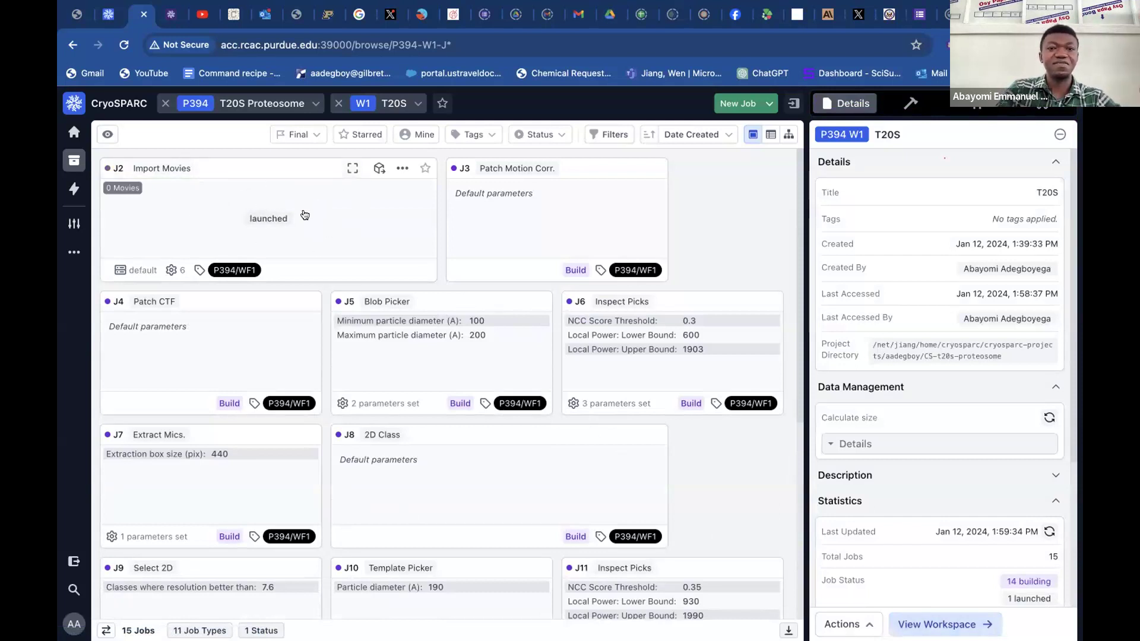
In the Tutorial 10025 browser tab, examine the raw movie images in job J1's event log and close the job.
left_click(107, 15)
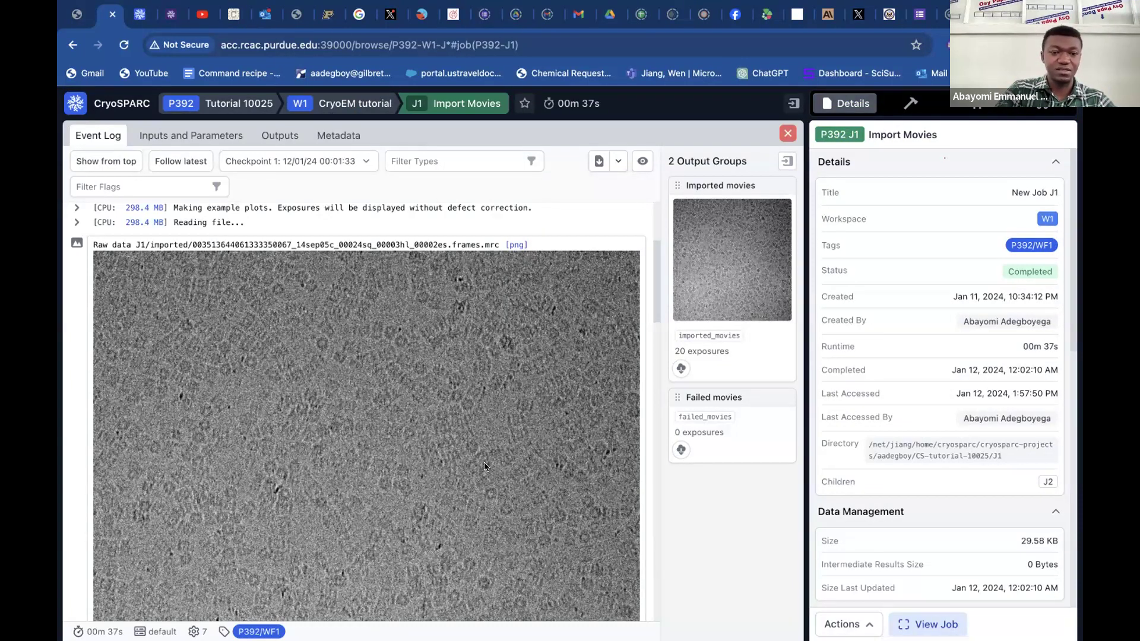
scroll(484, 466, "down", 10)
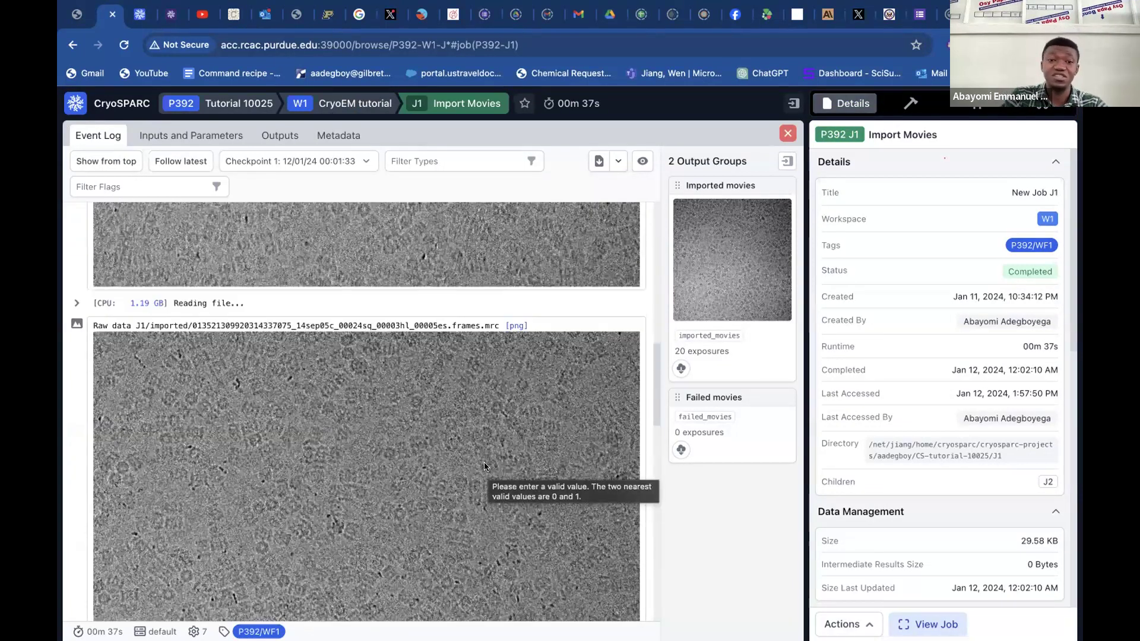
scroll(484, 466, "down", 5)
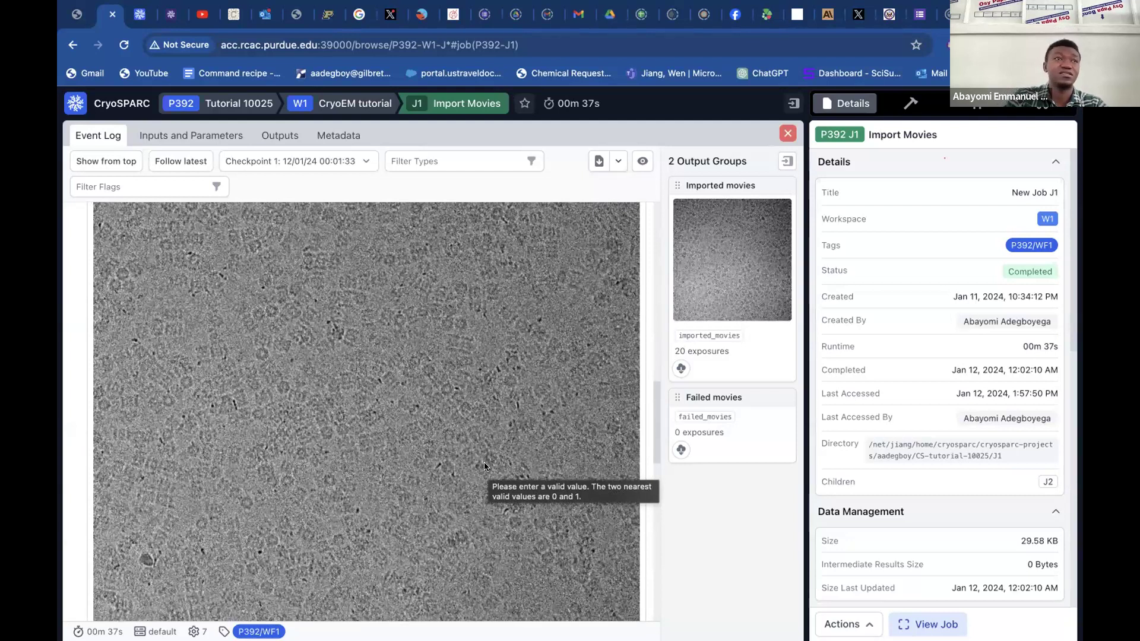
scroll(484, 466, "down", 3)
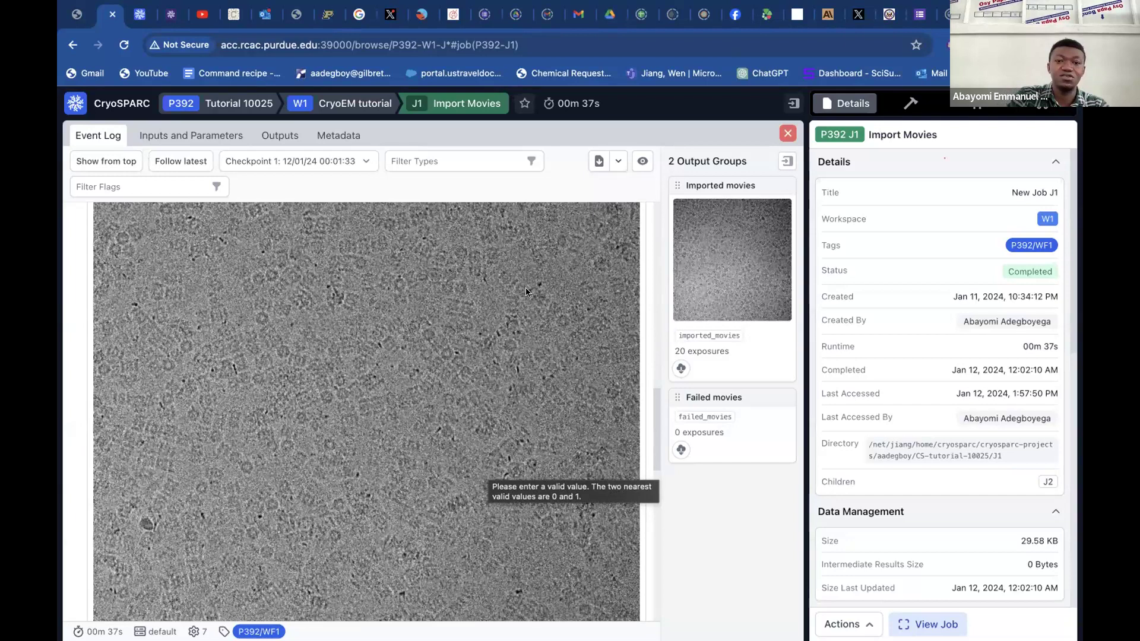
scroll(397, 423, "down", 8)
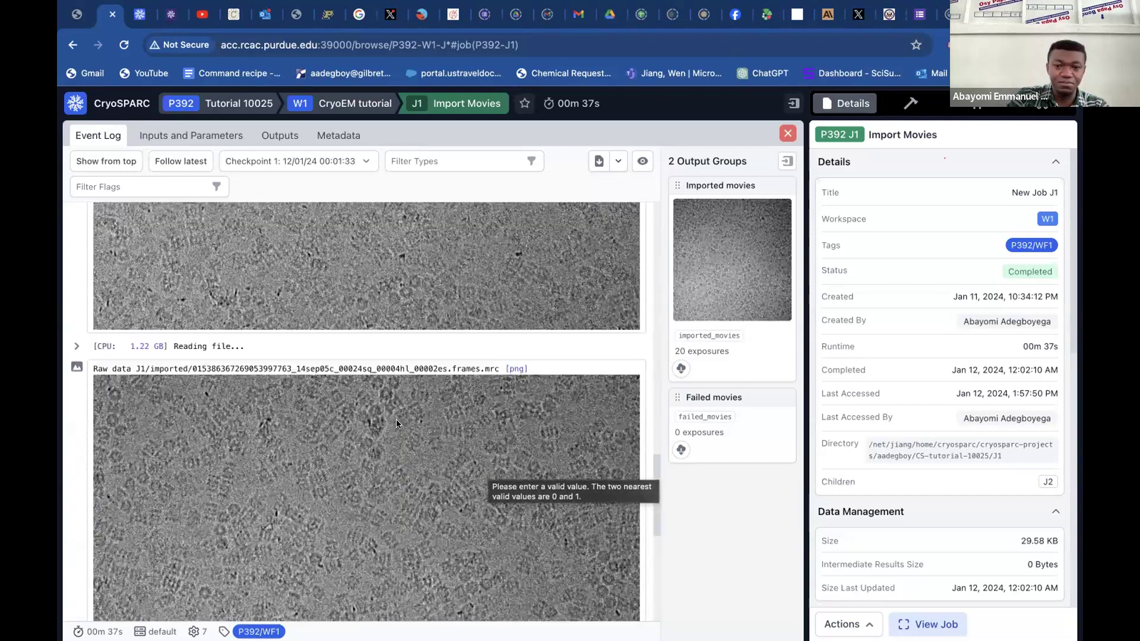
scroll(397, 423, "down", 4)
scroll(397, 423, "up", 7)
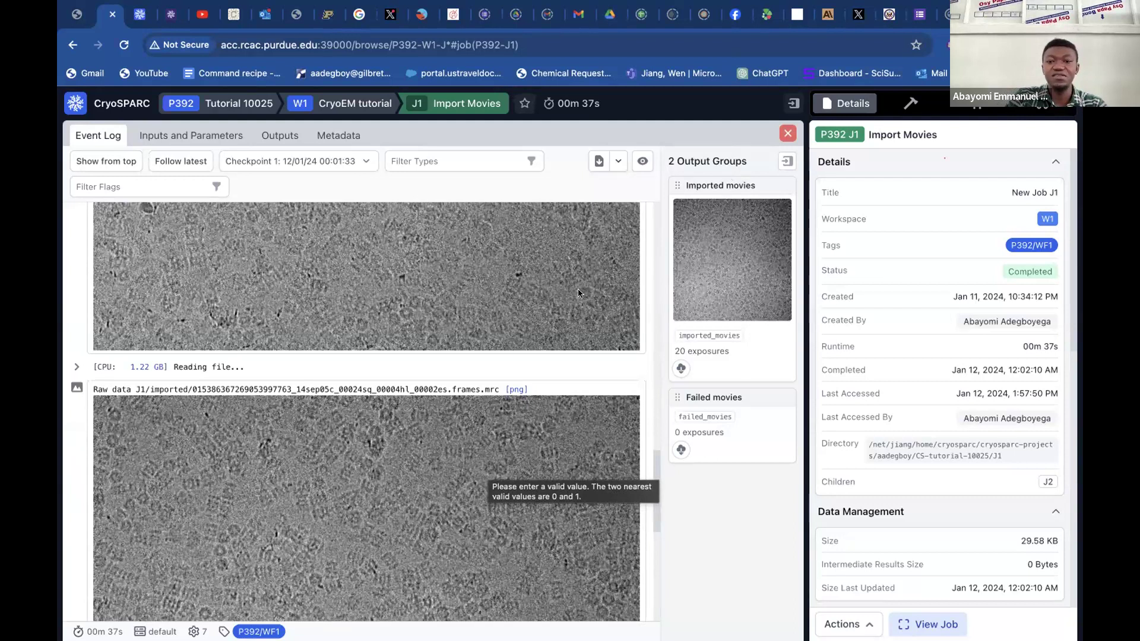
scroll(579, 289, "up", 5)
scroll(719, 354, "up", 6)
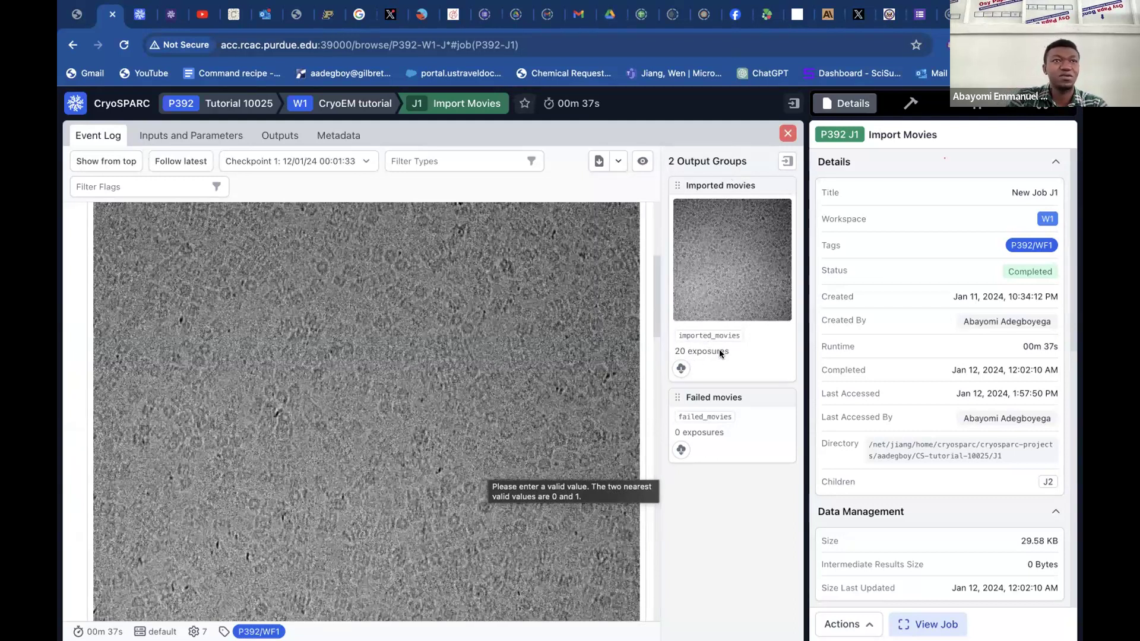
left_click(788, 135)
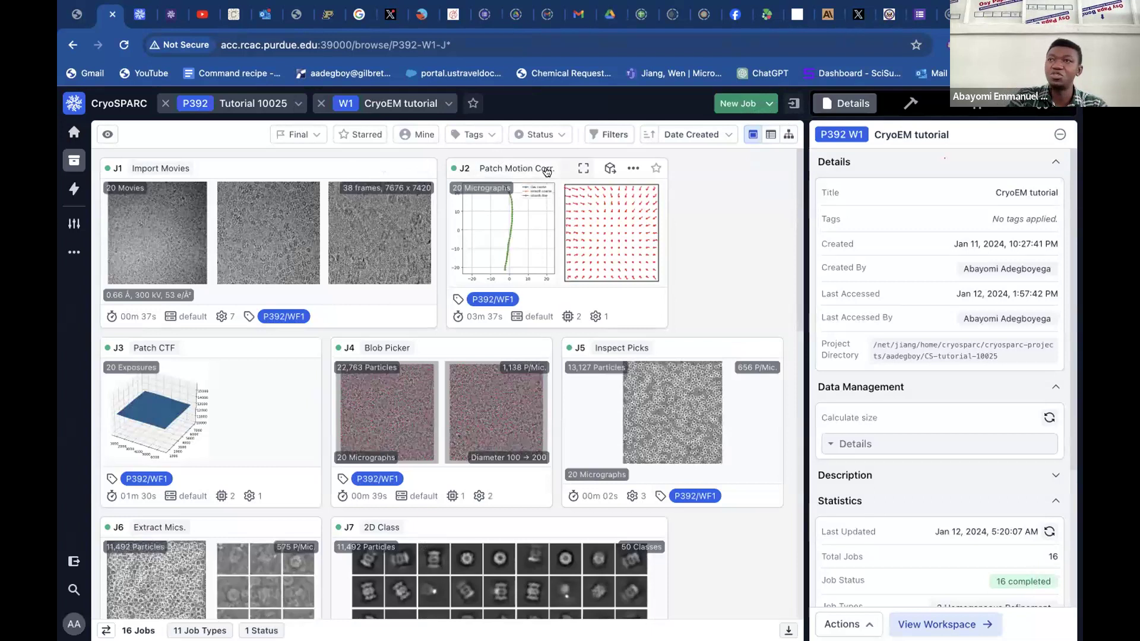
Return to the T20S workspace tab, look through the remaining job cards, and check the Import Movies job.
left_click(143, 18)
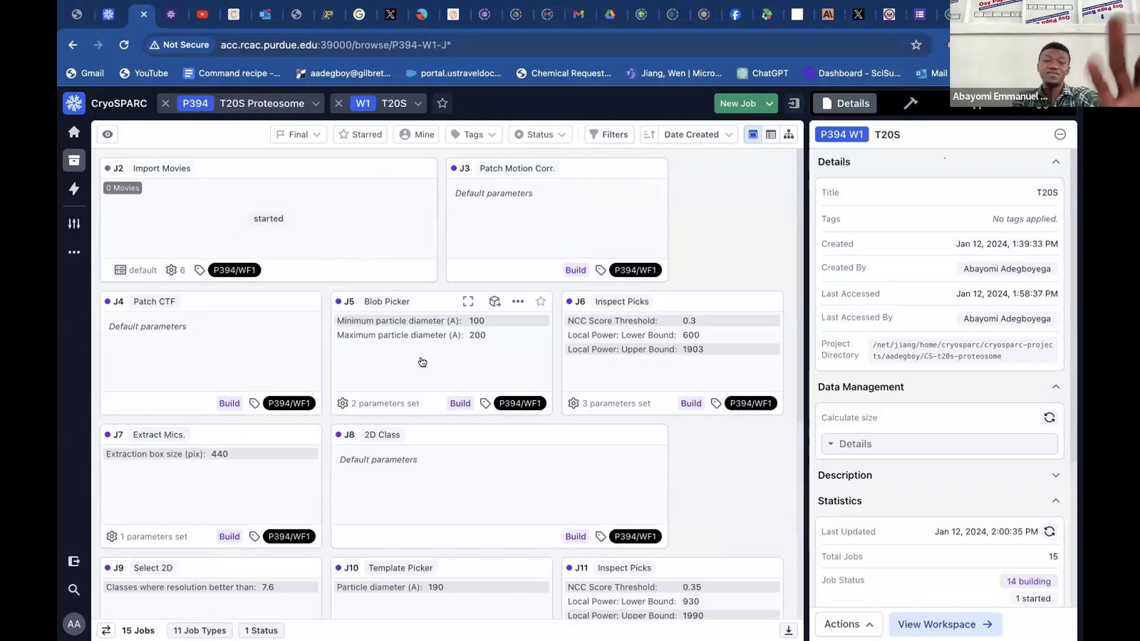
scroll(422, 362, "down", 3)
scroll(422, 362, "down", 3)
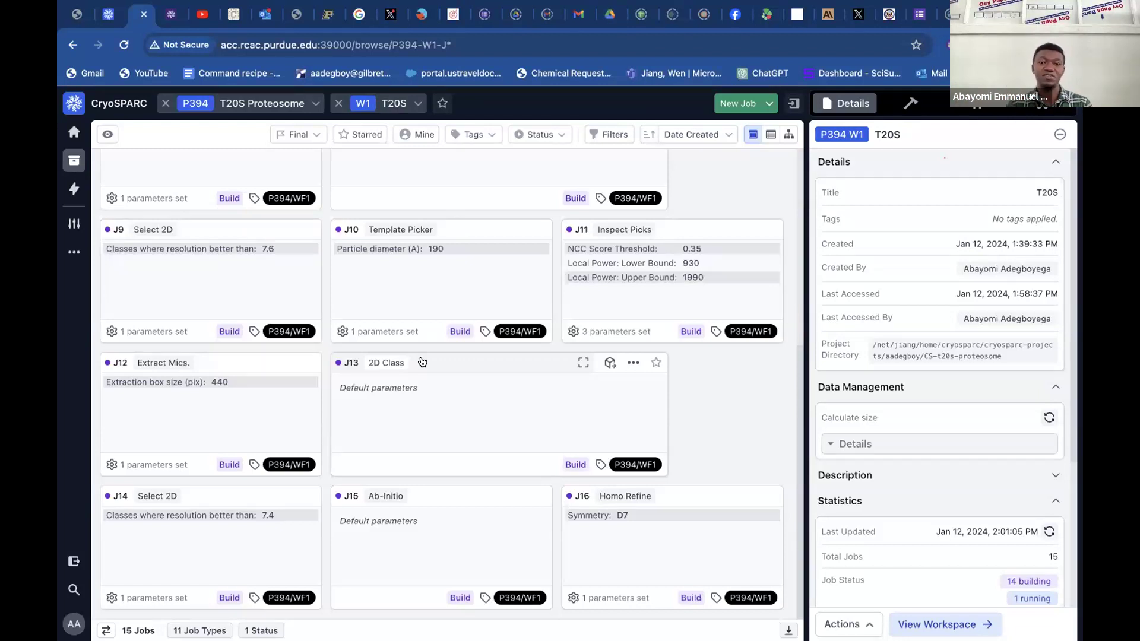
scroll(423, 362, "up", 6)
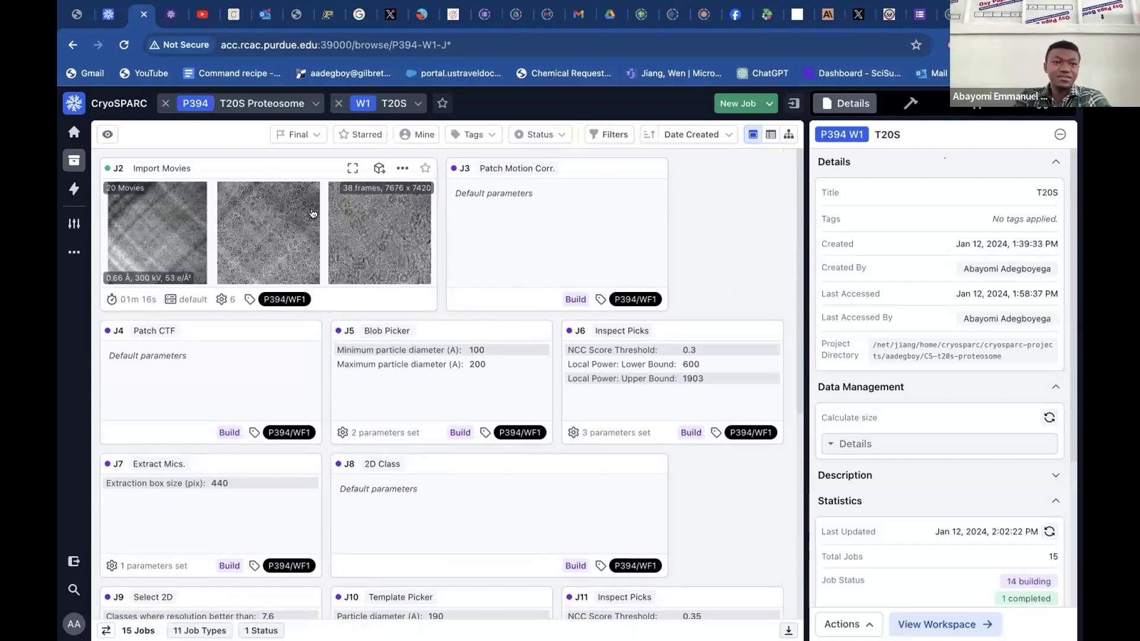
Compare the Import Movies previews of the Tutorial 10025 and T20S workspaces, and open T20S job J2 to inspect its raw images.
left_click(107, 13)
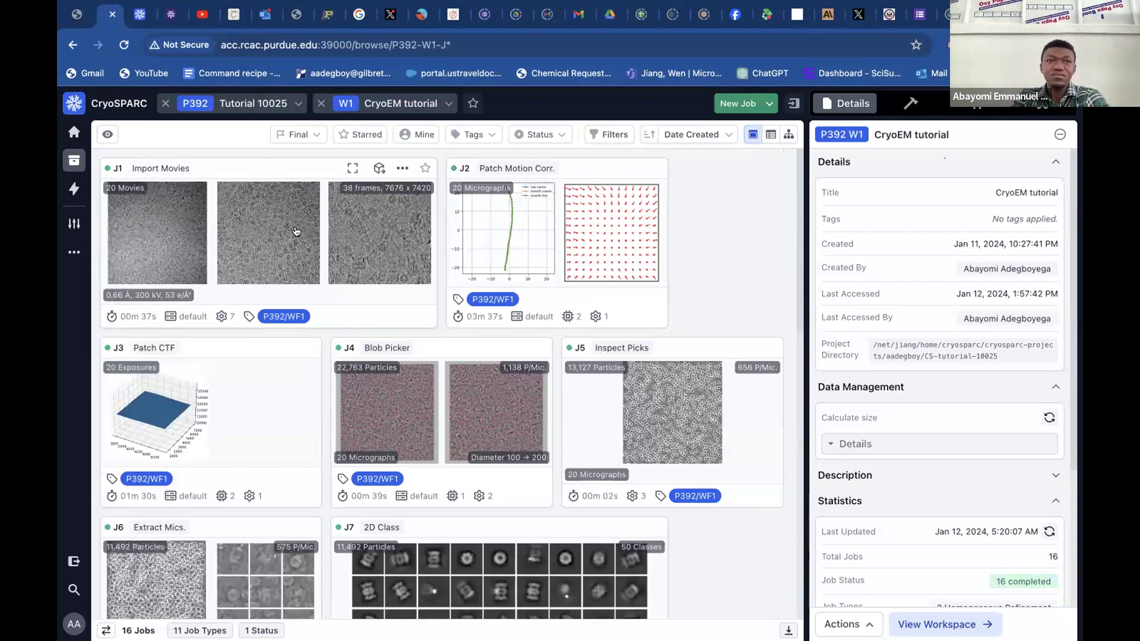
left_click(144, 13)
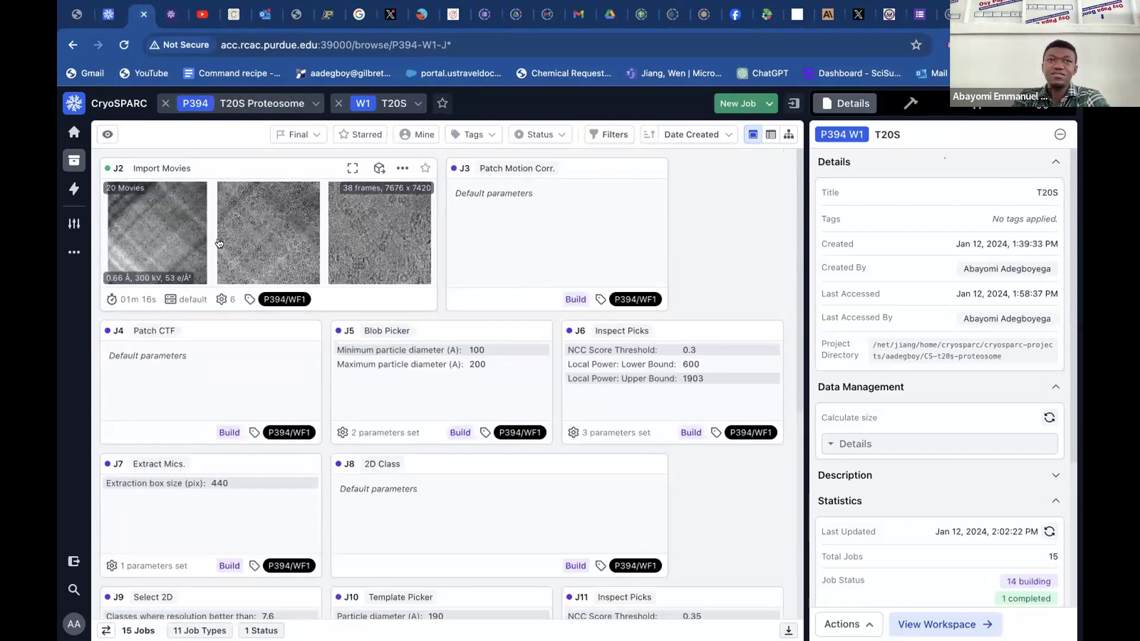
left_click(112, 13)
left_click(144, 17)
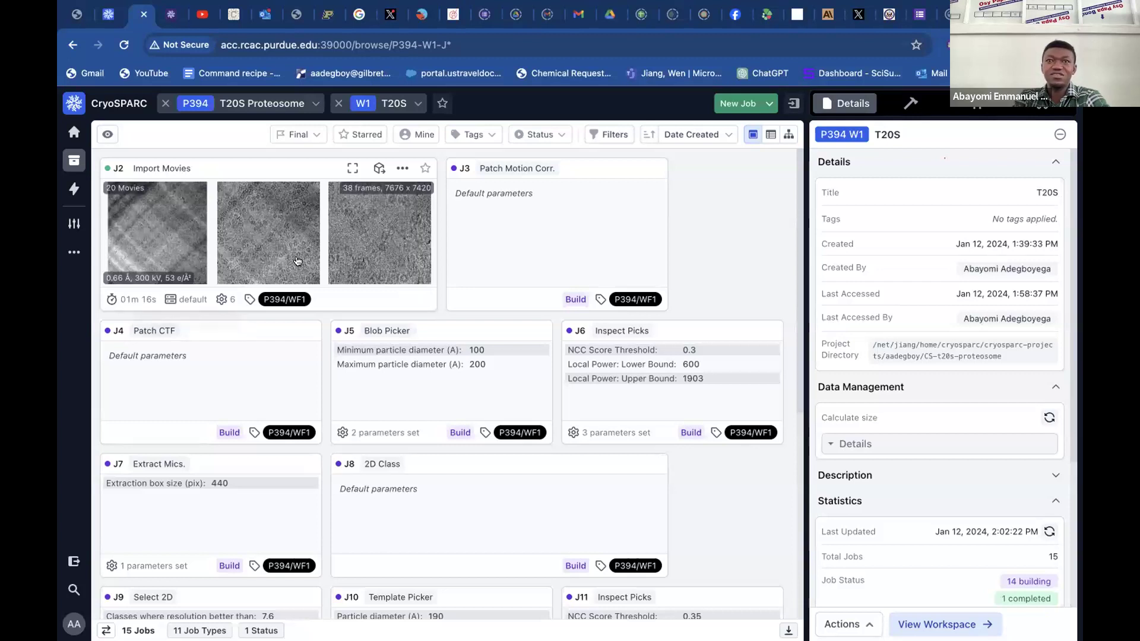
left_click(331, 166)
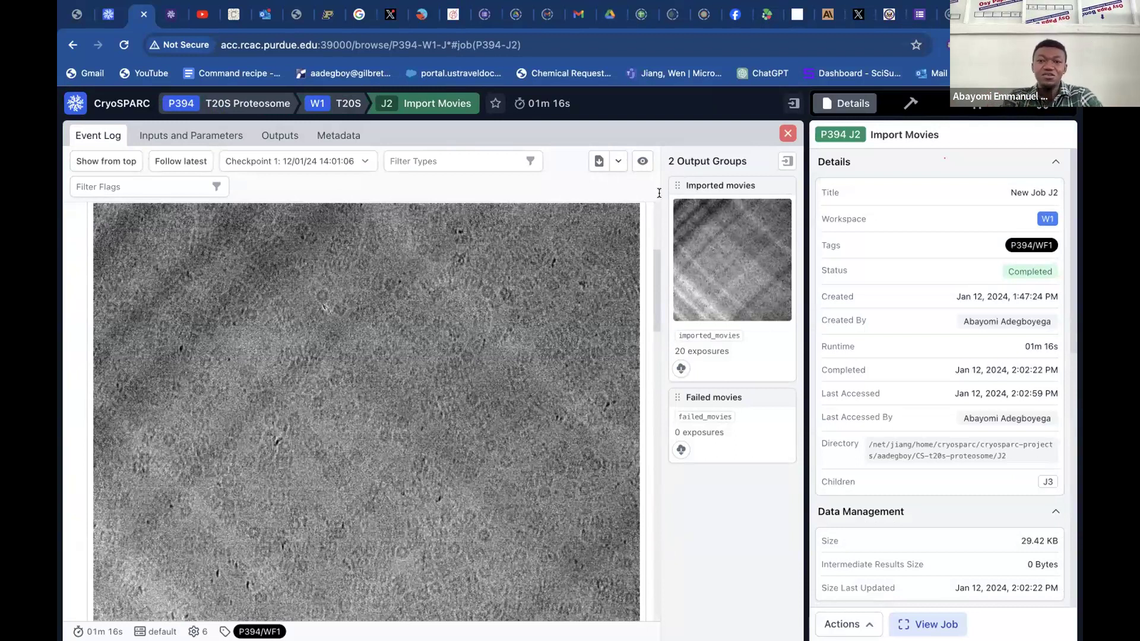
Close the Import Movies job J2 view and clear the job from the T20S workspace, confirming the clearing.
left_click(787, 133)
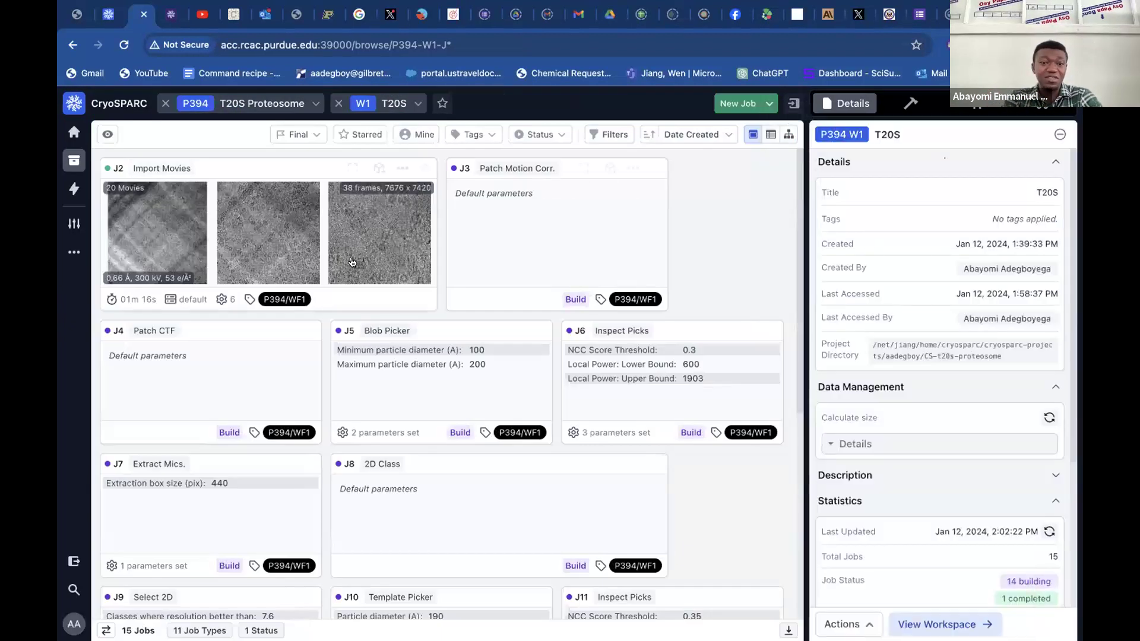
left_click(399, 168)
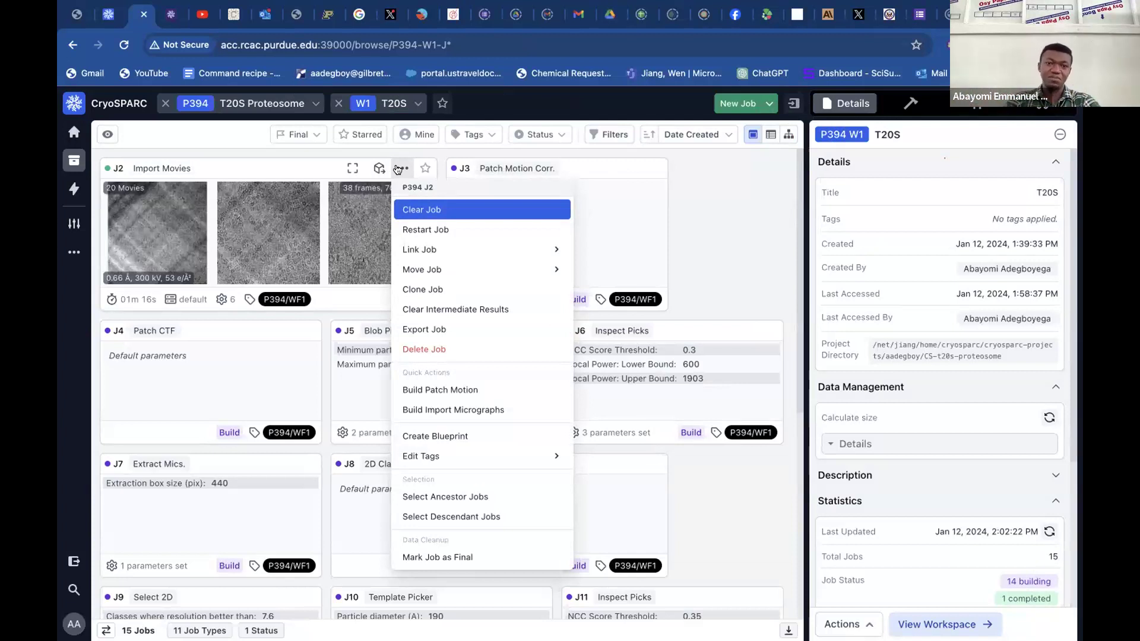
left_click(443, 210)
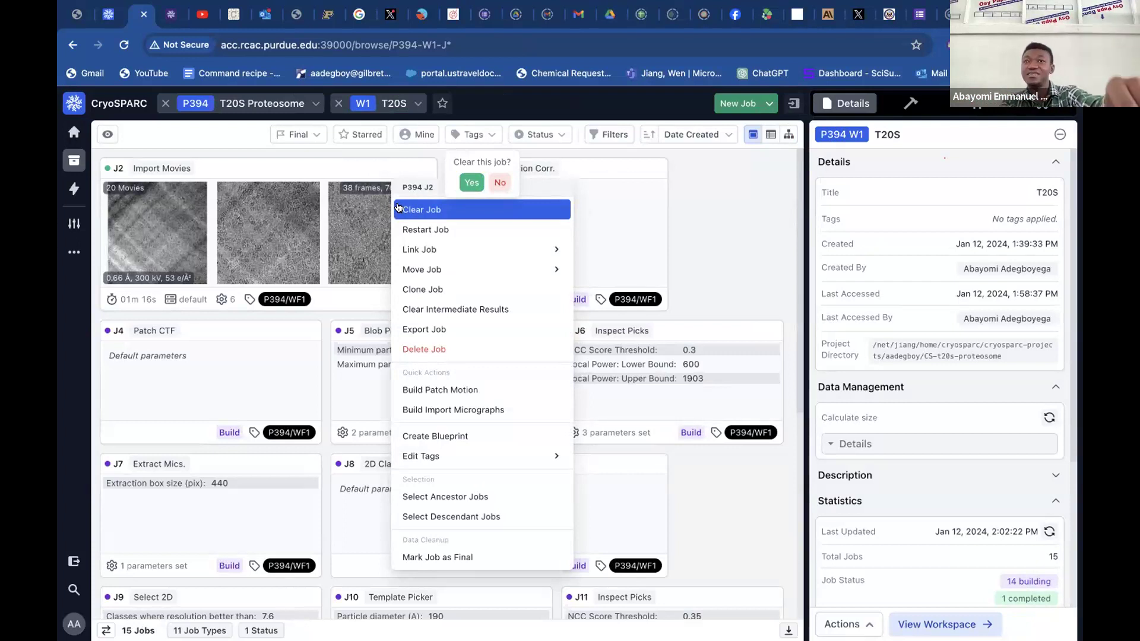
left_click(469, 183)
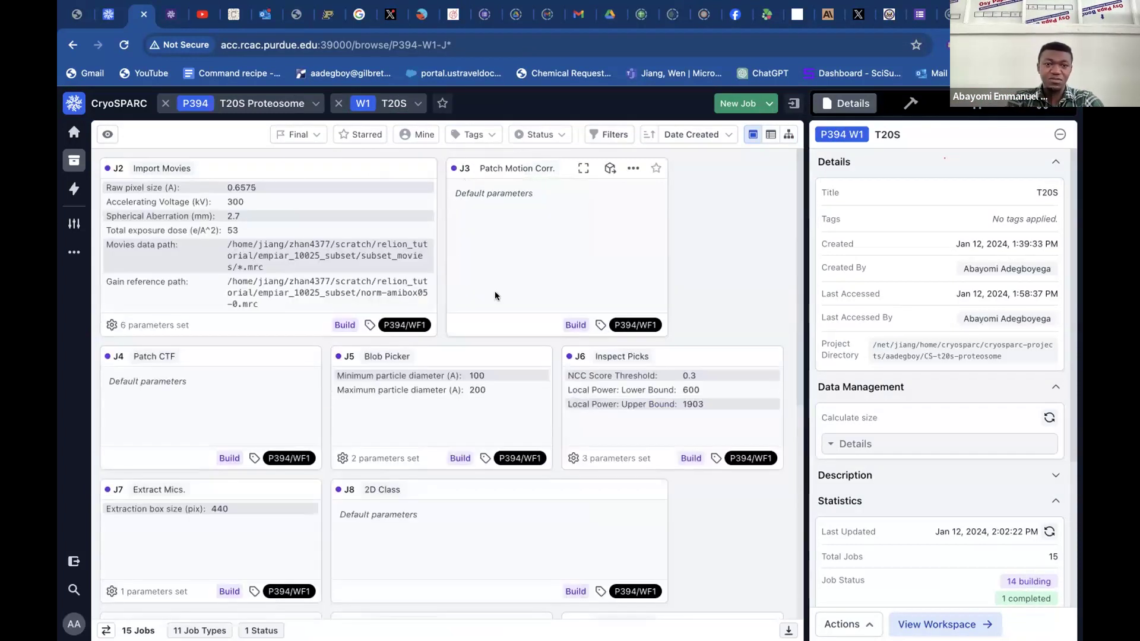
Open Import Movies job J2 for building, enable flipping the gain reference and defect file in Y, and queue it on the default lane.
left_click(345, 324)
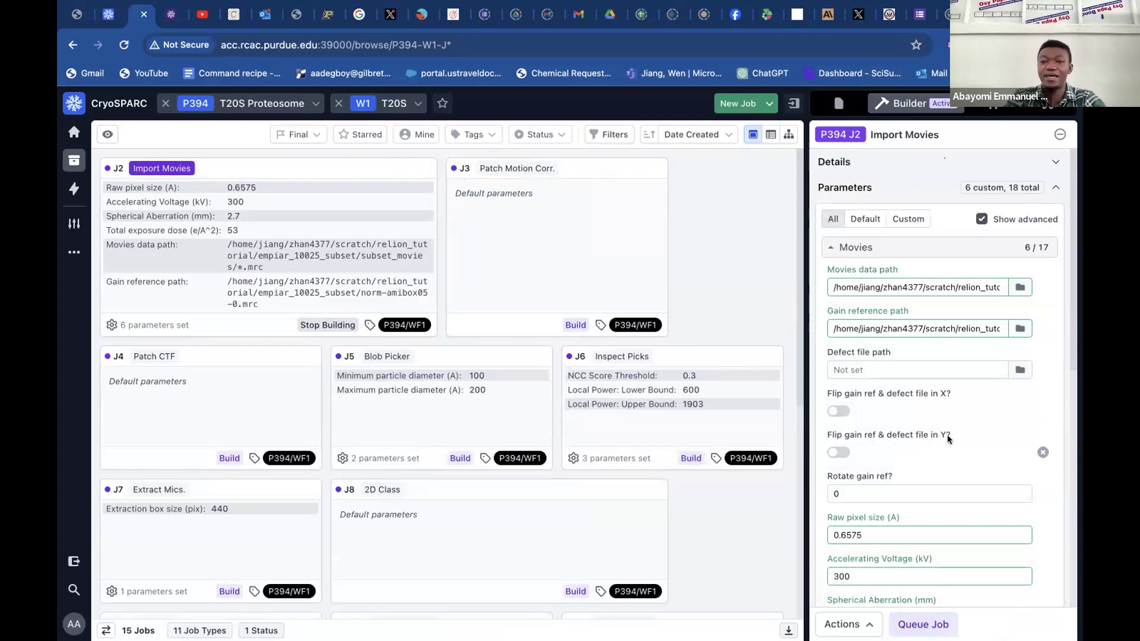
left_click(839, 453)
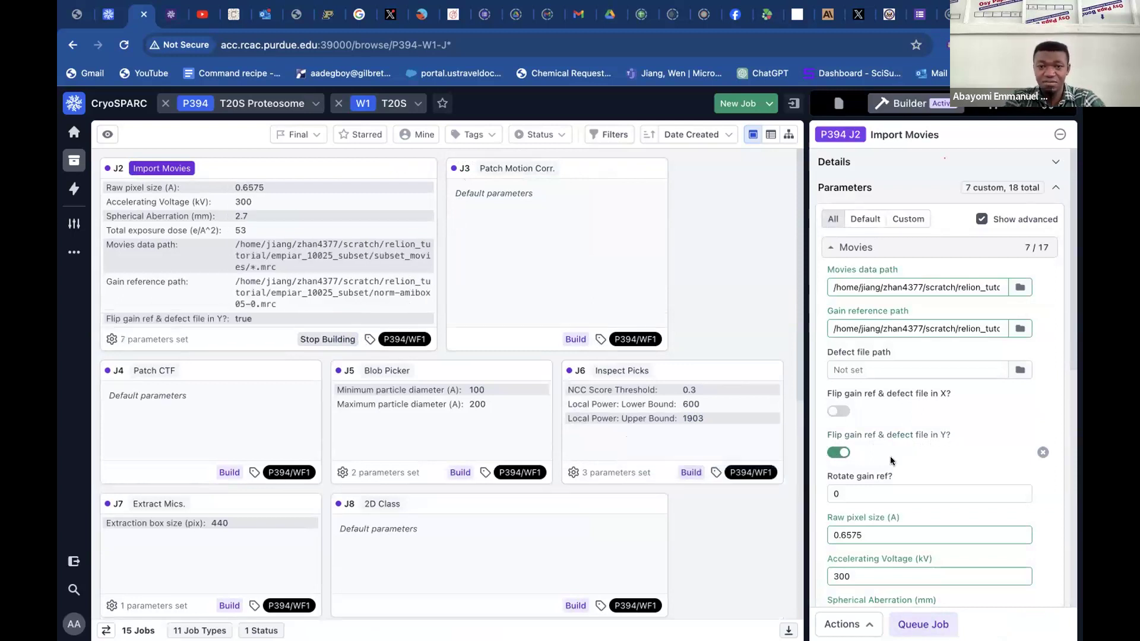
scroll(934, 450, "down", 5)
scroll(934, 451, "down", 3)
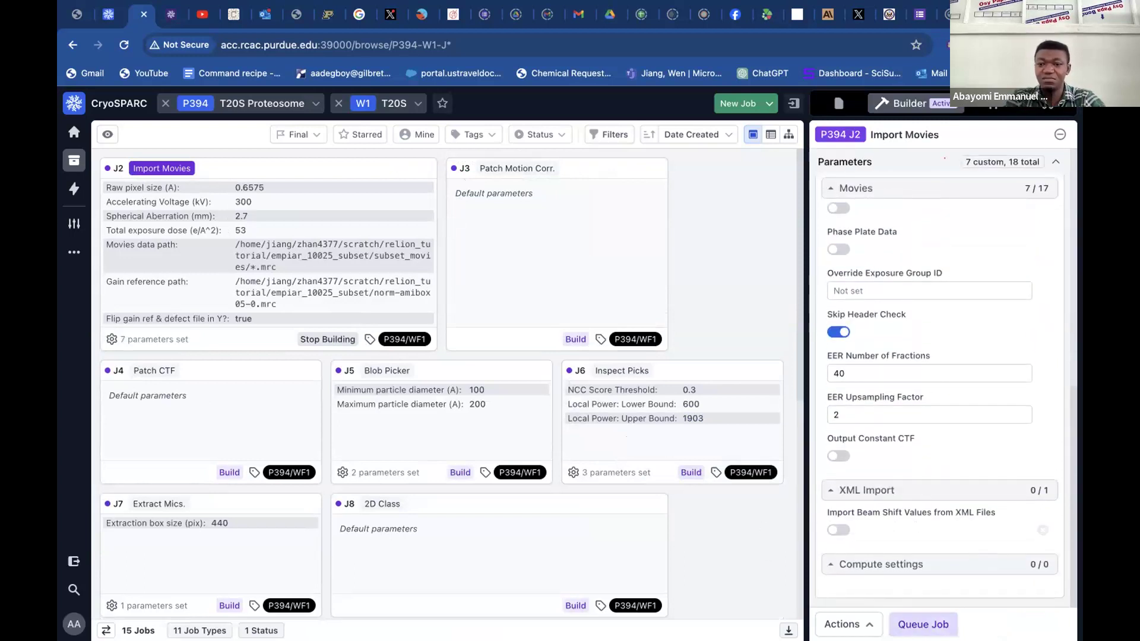
left_click(923, 624)
left_click(895, 624)
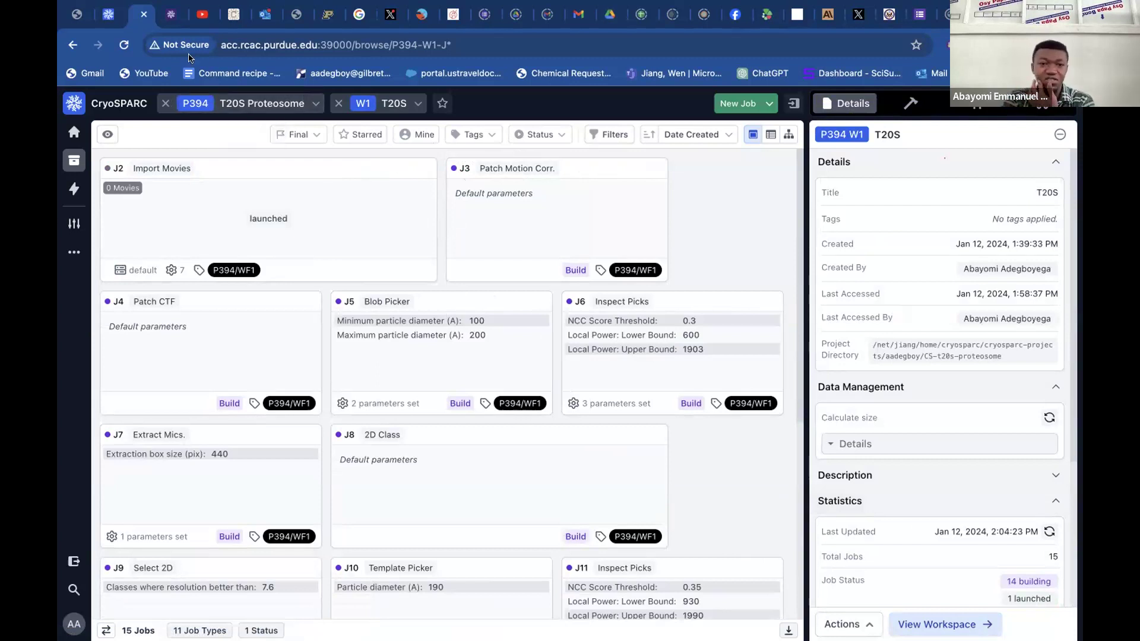
In the Tutorial 10025 browser tab, open Patch Motion Correction job J2 and examine its rigid and patch motion plots.
left_click(108, 13)
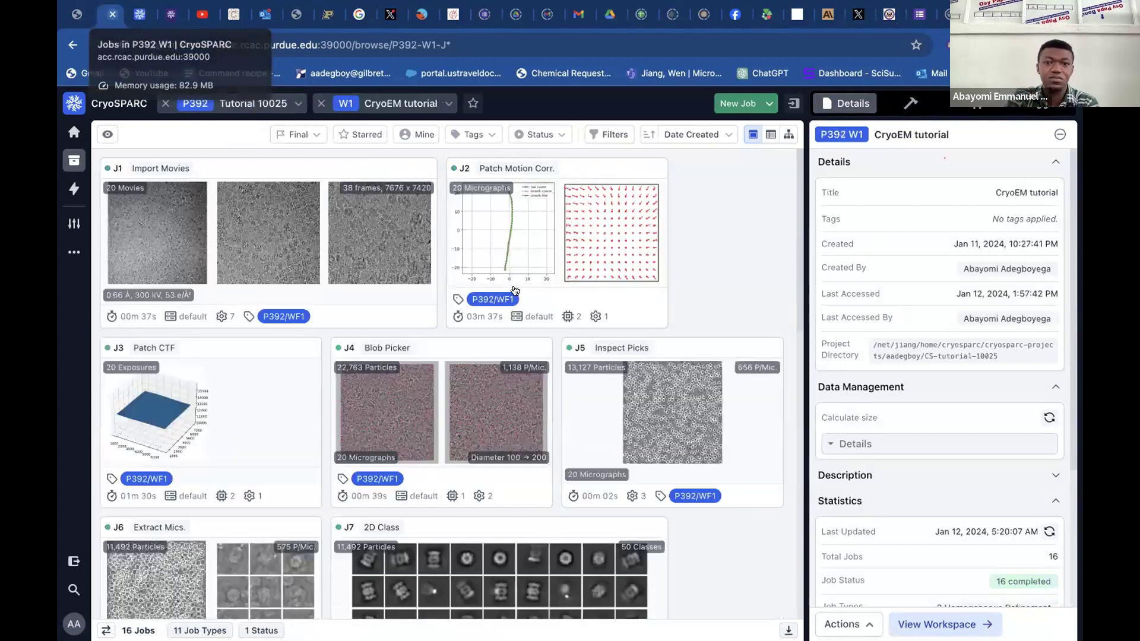
left_click(557, 168)
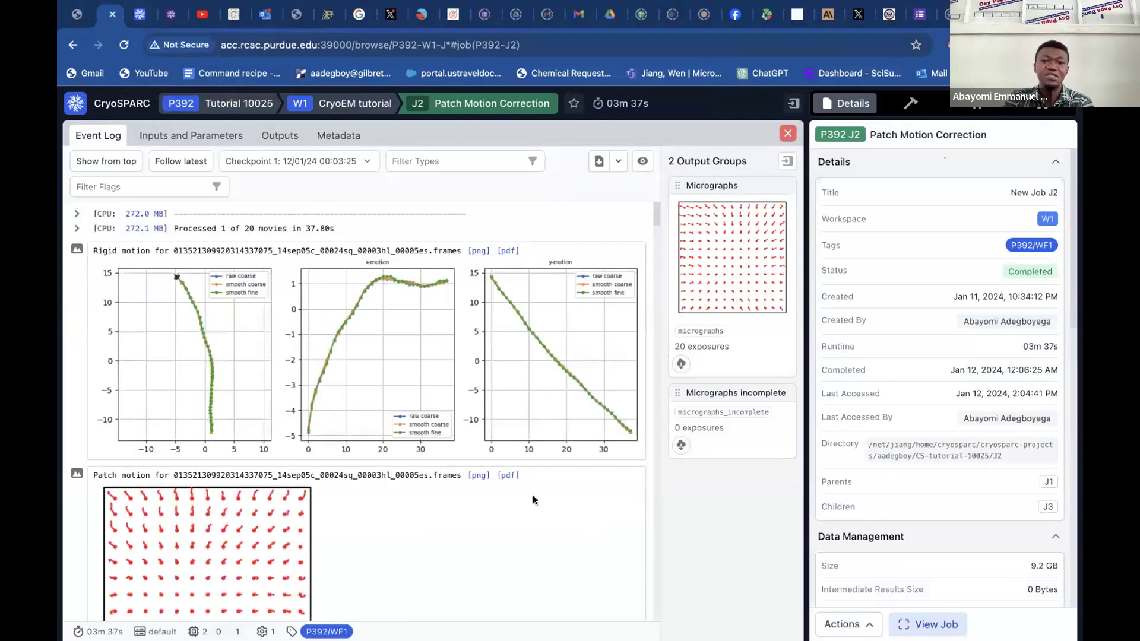
scroll(561, 533, "down", 5)
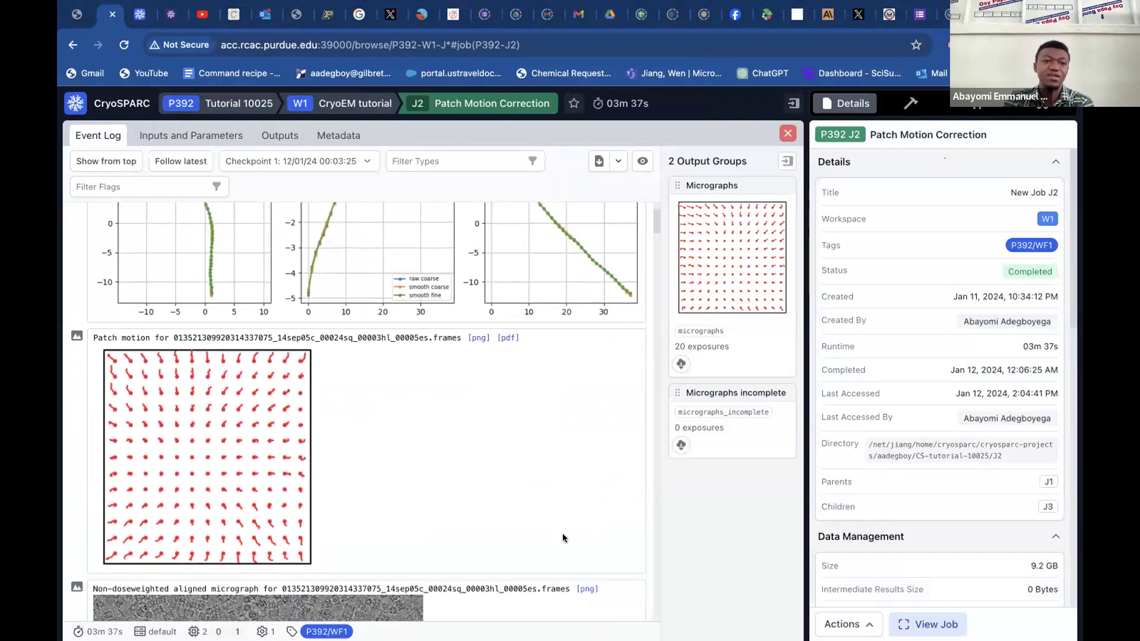
scroll(562, 534, "down", 1)
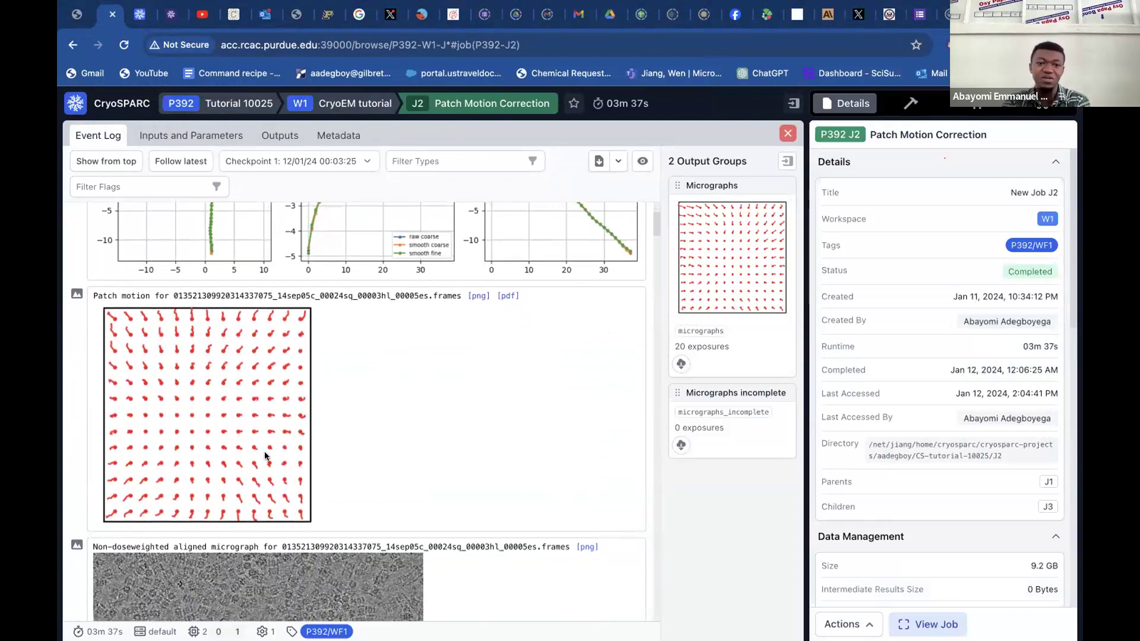
scroll(264, 453, "down", 20)
scroll(265, 453, "down", 20)
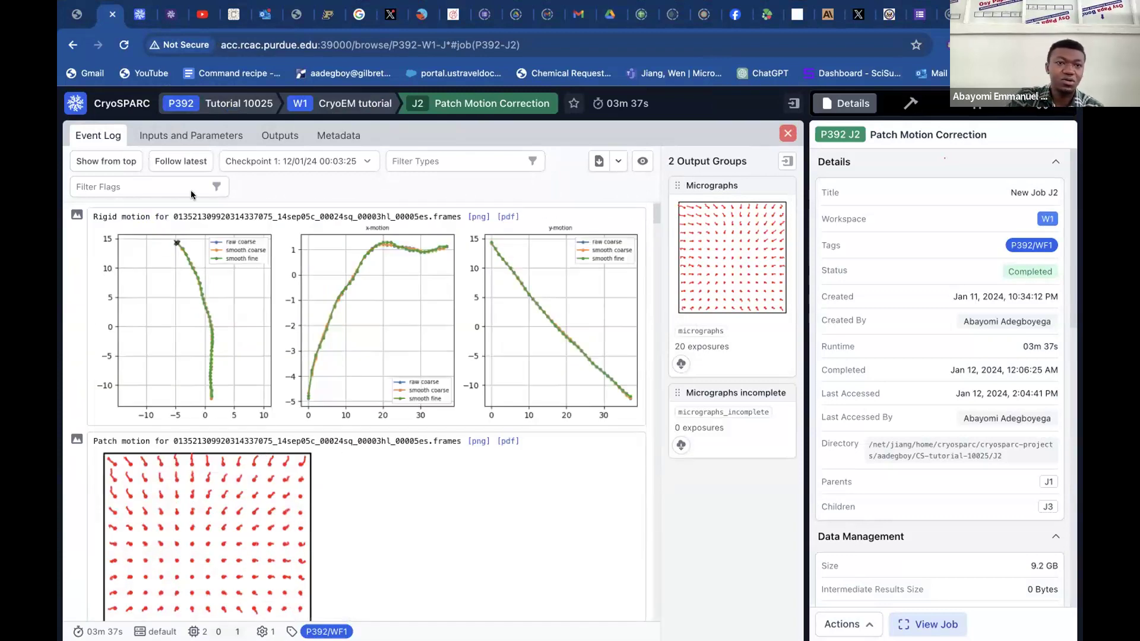
Return to the T20S workspace tab, open Patch Motion Correction job J3 for building, and review its parameters and the remaining job cards.
left_click(143, 14)
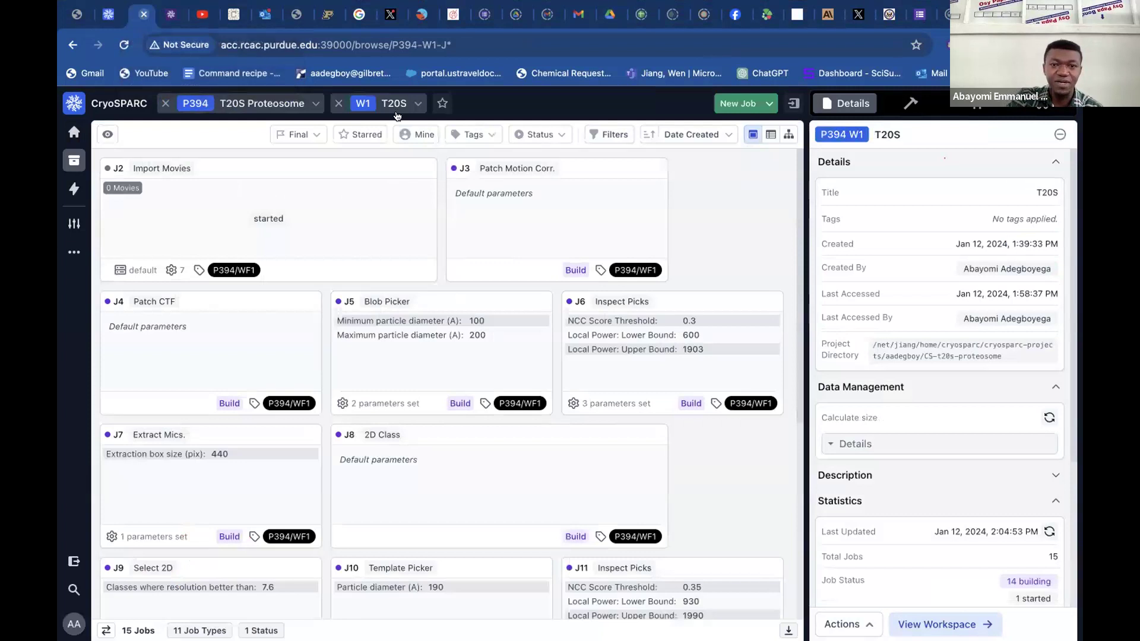
left_click(576, 271)
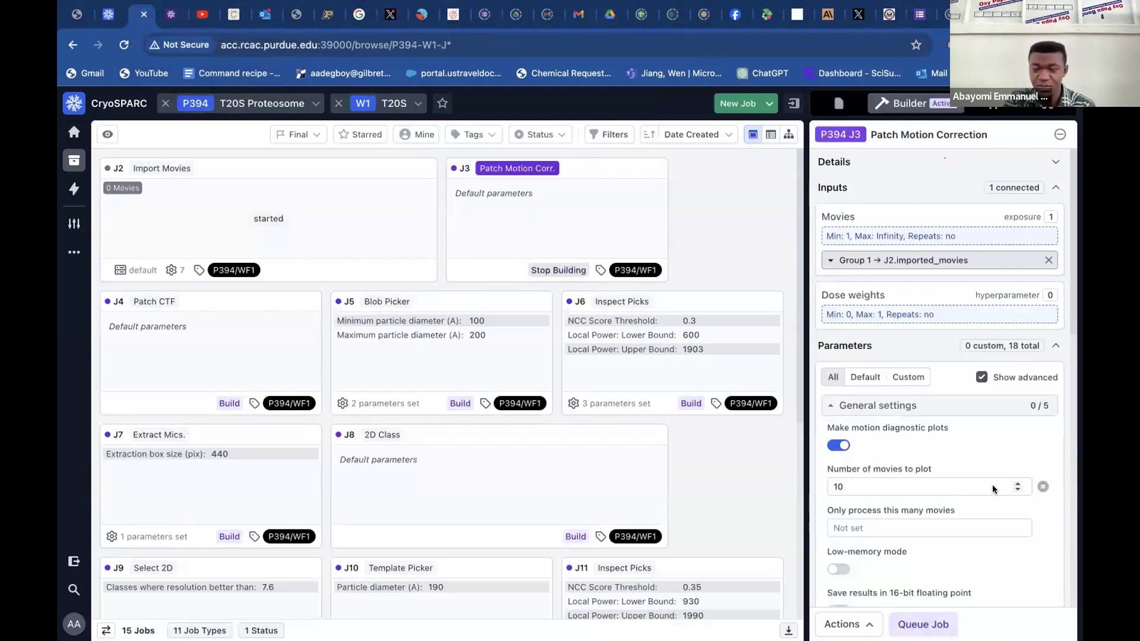
scroll(995, 490, "down", 1)
scroll(994, 489, "down", 2)
scroll(995, 489, "up", 4)
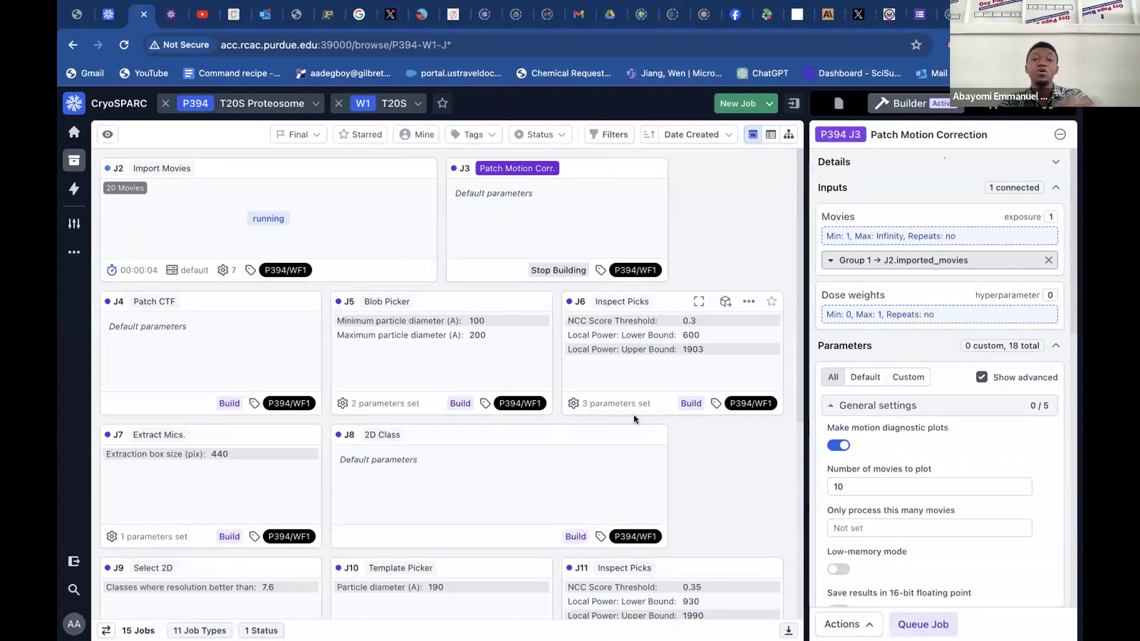
scroll(634, 419, "down", 6)
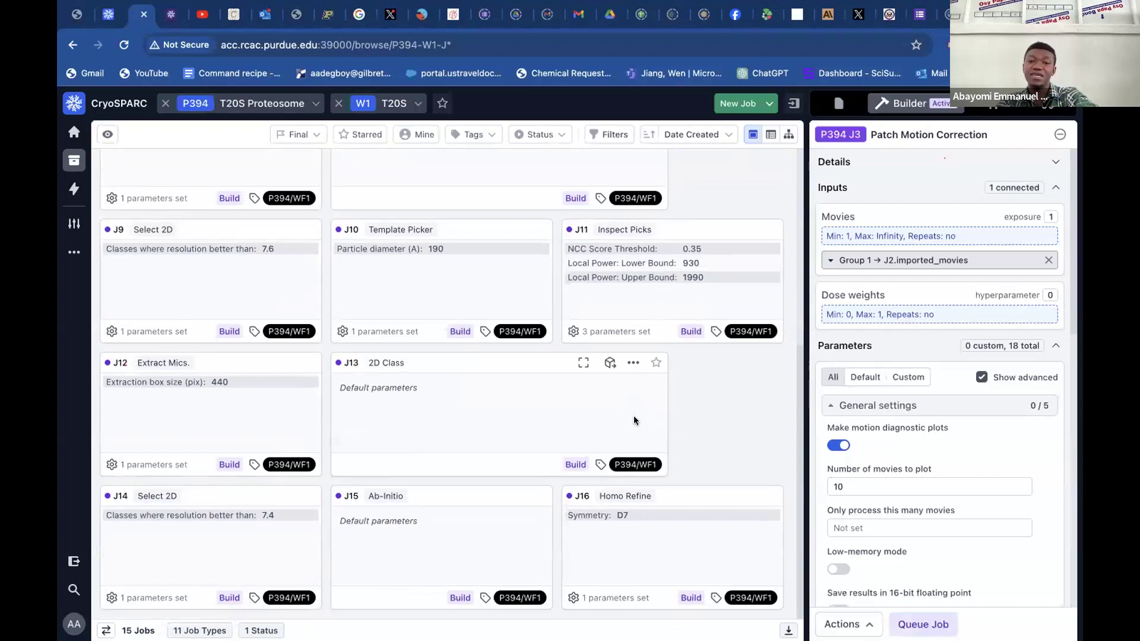
scroll(634, 420, "up", 6)
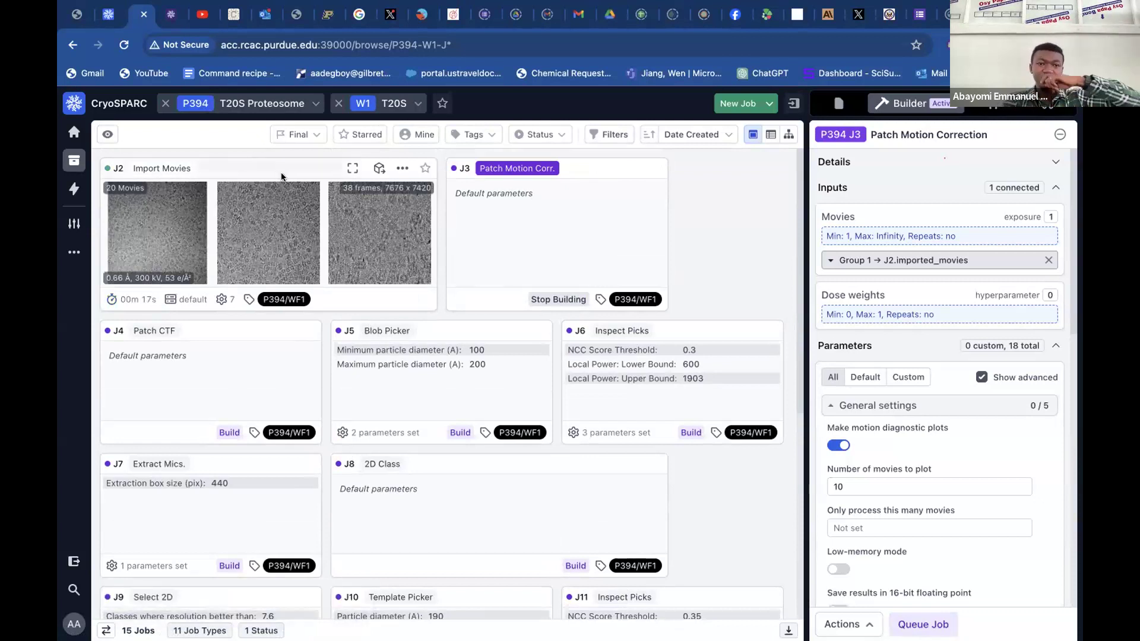
Open T20S job J2, disconnect J3's existing Movies input, and reconnect J2's imported movies output to it.
left_click(300, 168)
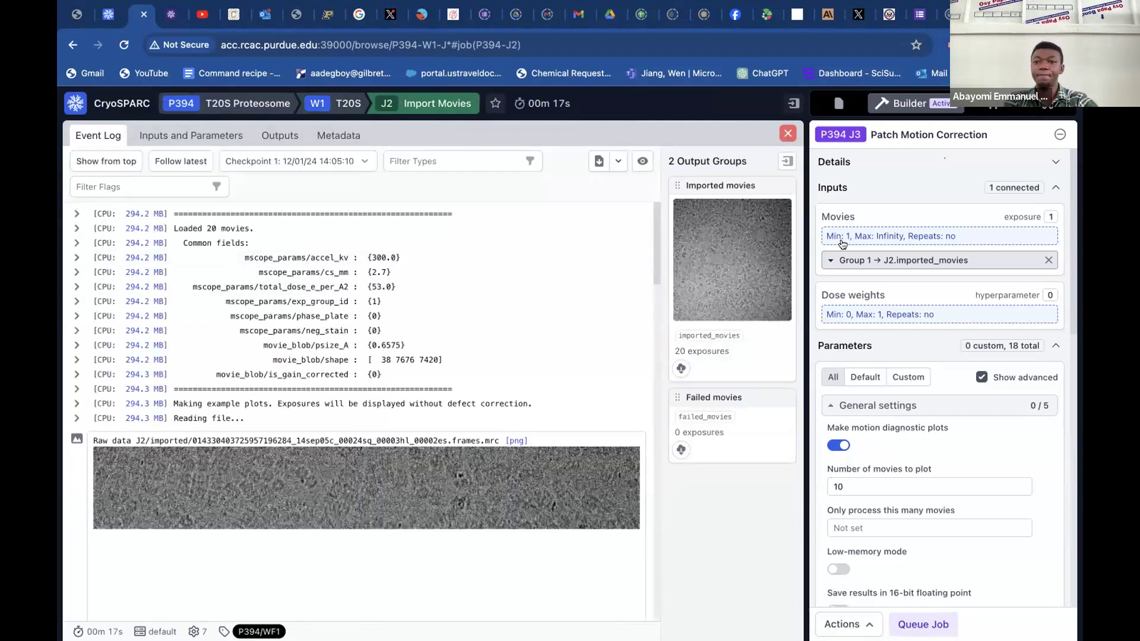
left_click(1047, 262)
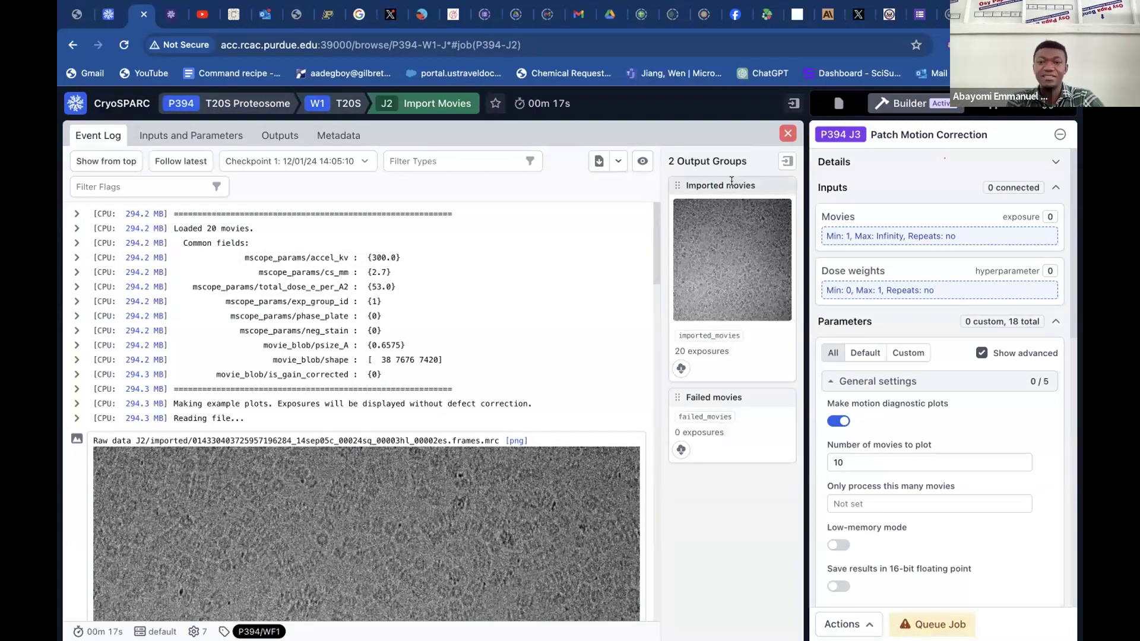
left_click_drag(710, 179, 927, 233)
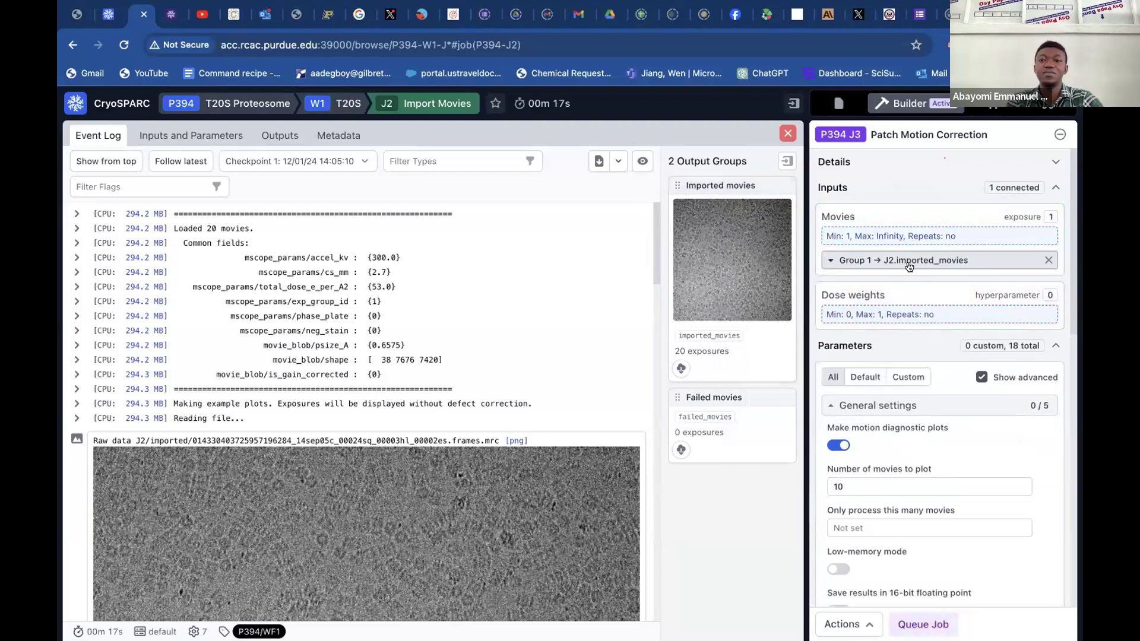
Set job J3's number of GPUs to parallelize to 2, queue it on the default lane, and close the job J2 view.
scroll(897, 386, "down", 15)
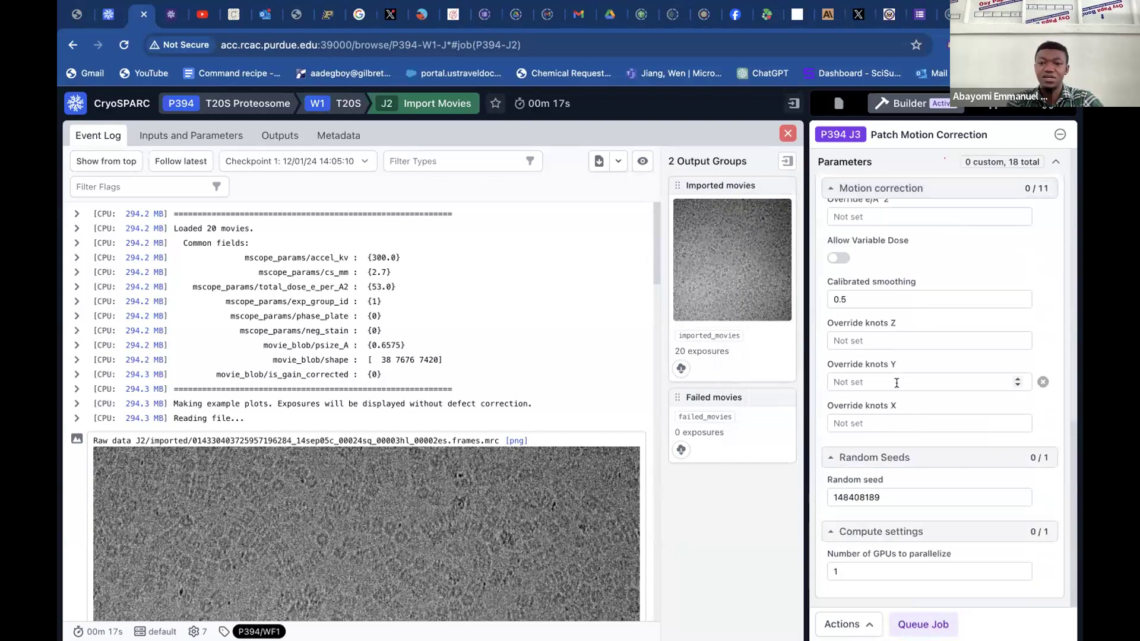
left_click(1017, 569)
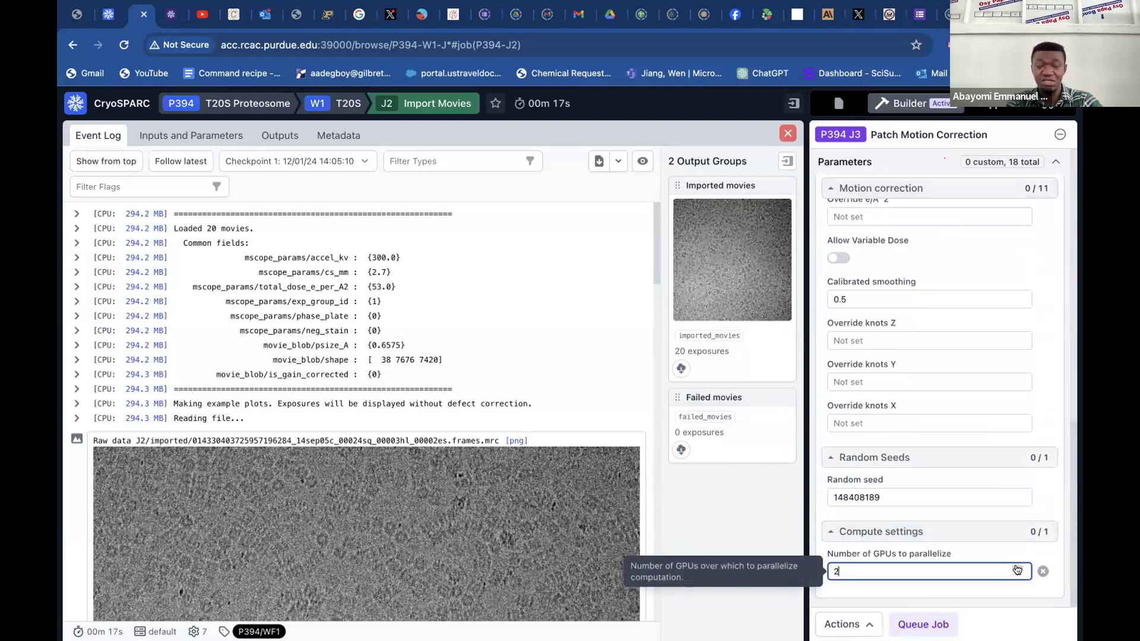
left_click(923, 625)
left_click(919, 625)
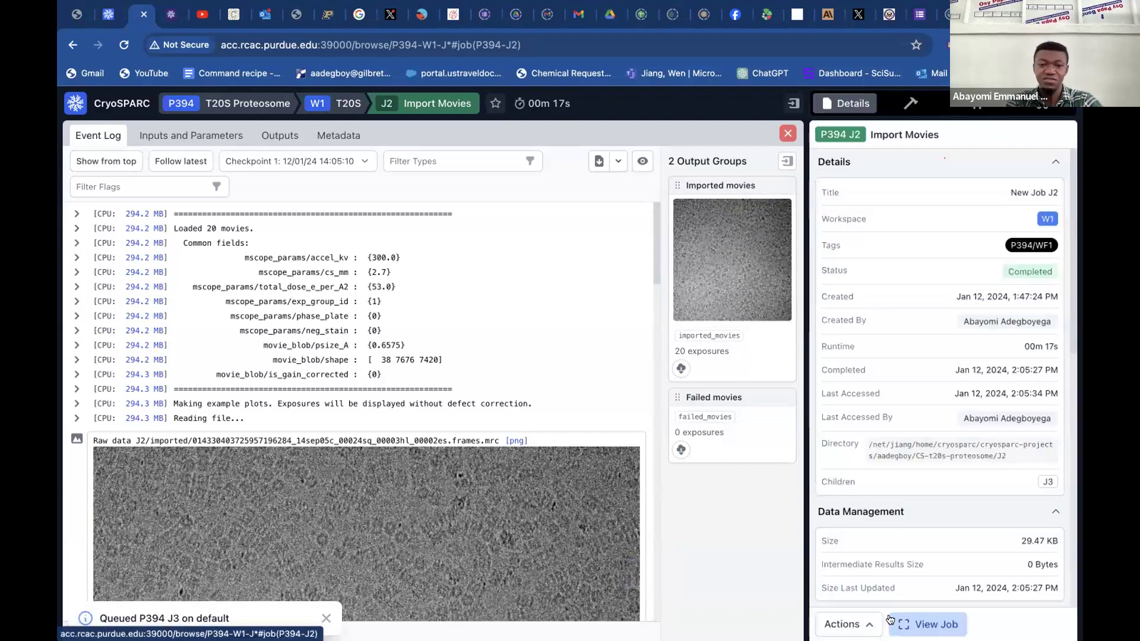
left_click(788, 135)
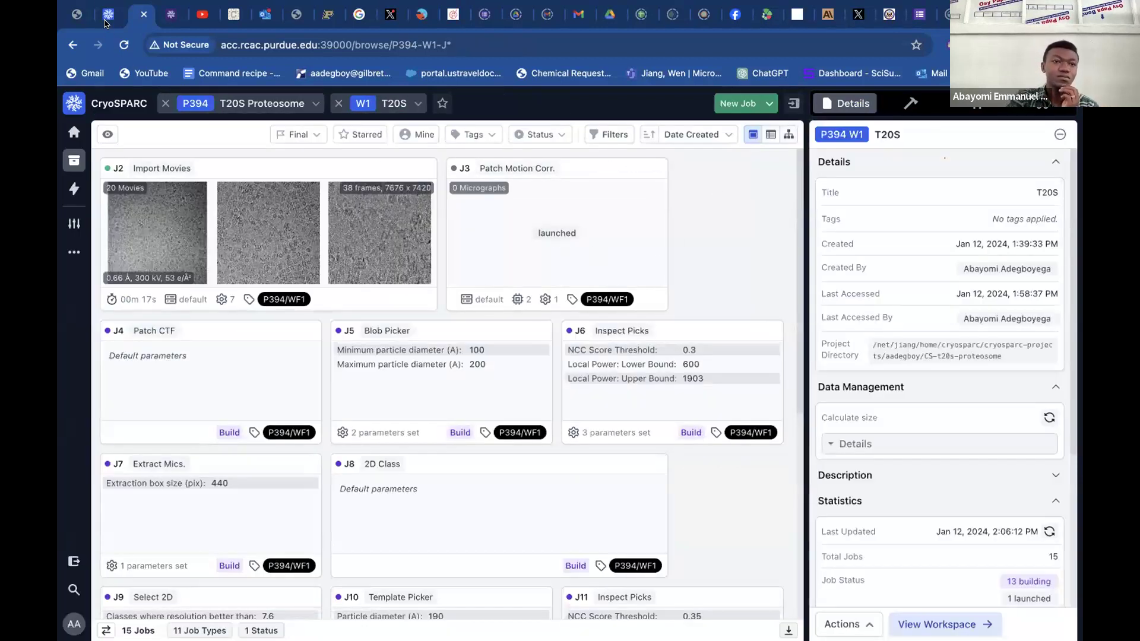
Return to the Tutorial 10025 tab, look through more motion plots in Patch Motion Correction job J2, and close the job.
left_click(107, 17)
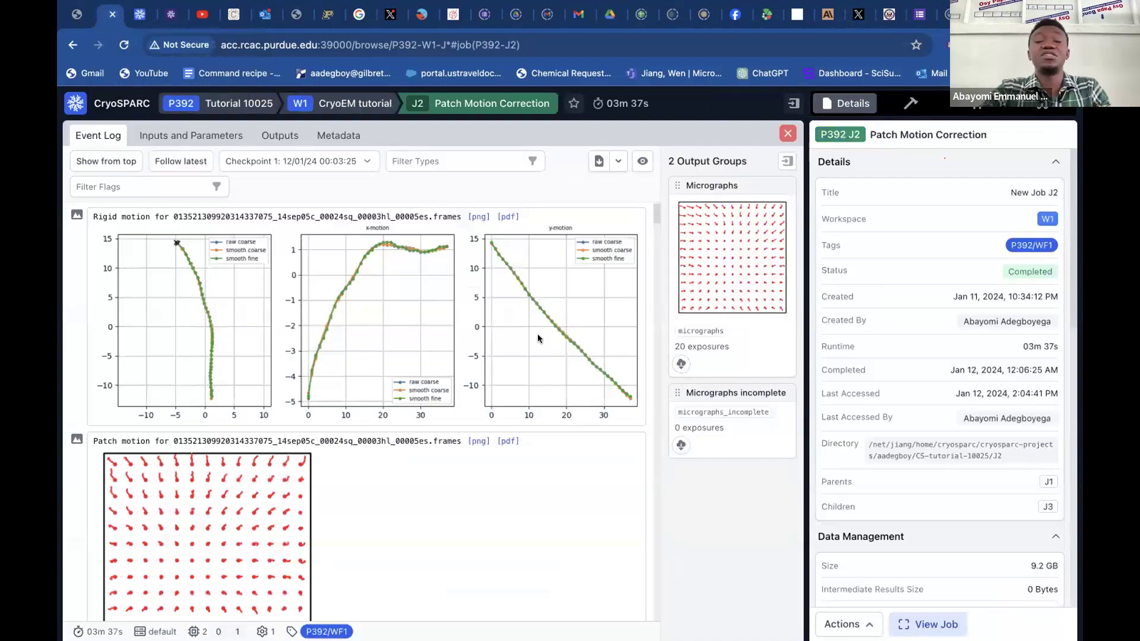
scroll(538, 338, "down", 15)
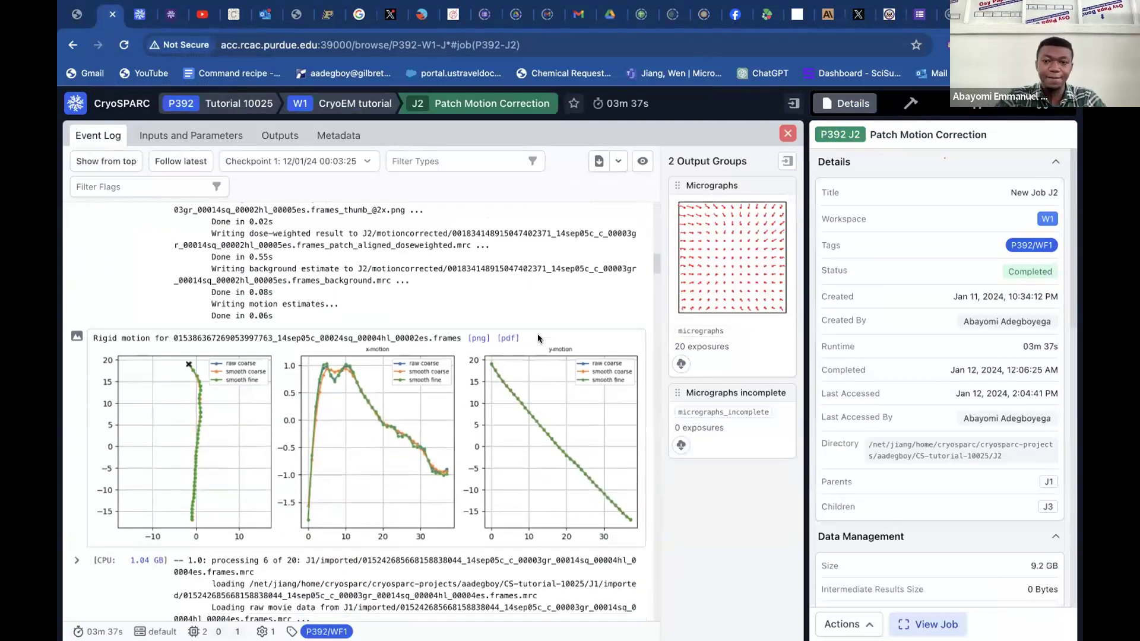
left_click(786, 134)
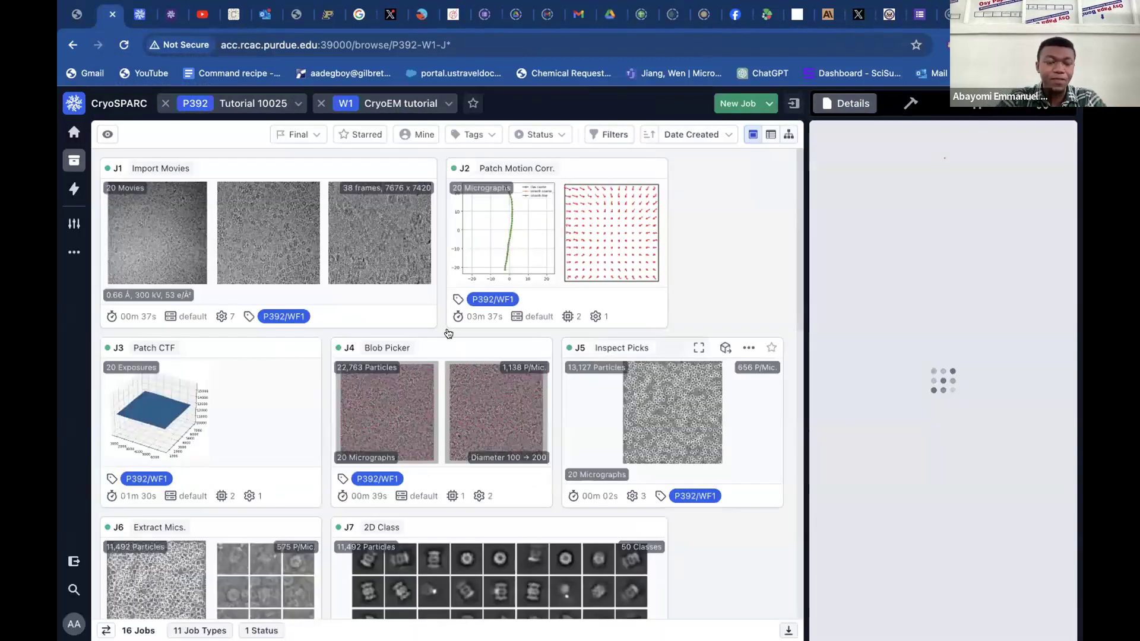
Open Patch CTF Estimation job J3 in Tutorial 10025, examine its defocus search and CTF diagnostic plots, and close it.
left_click(231, 346)
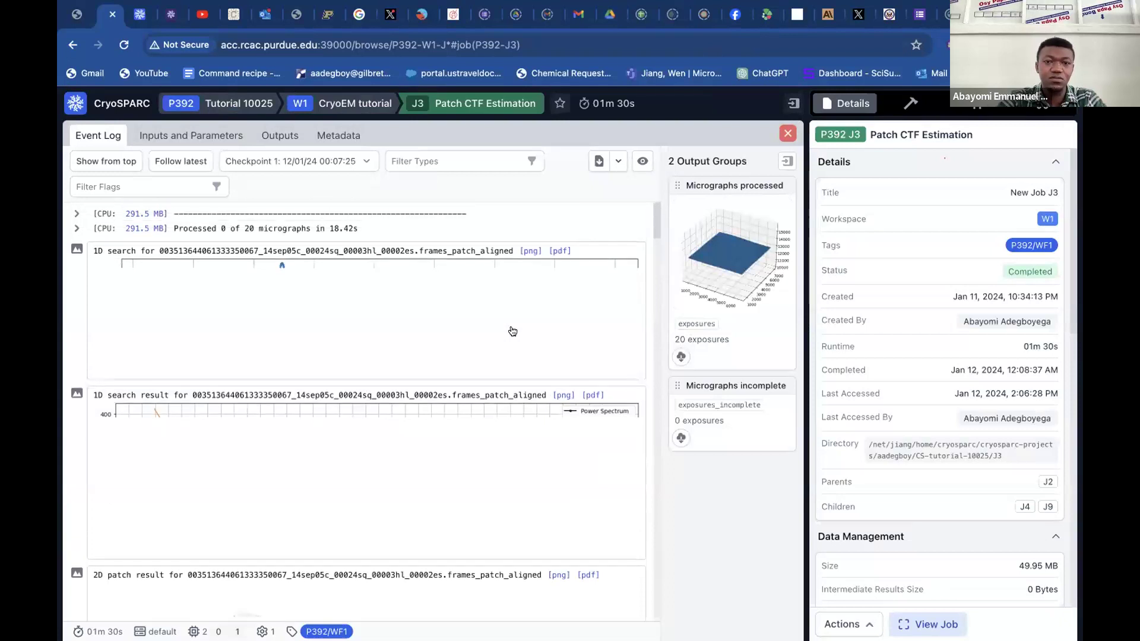
scroll(513, 331, "down", 1)
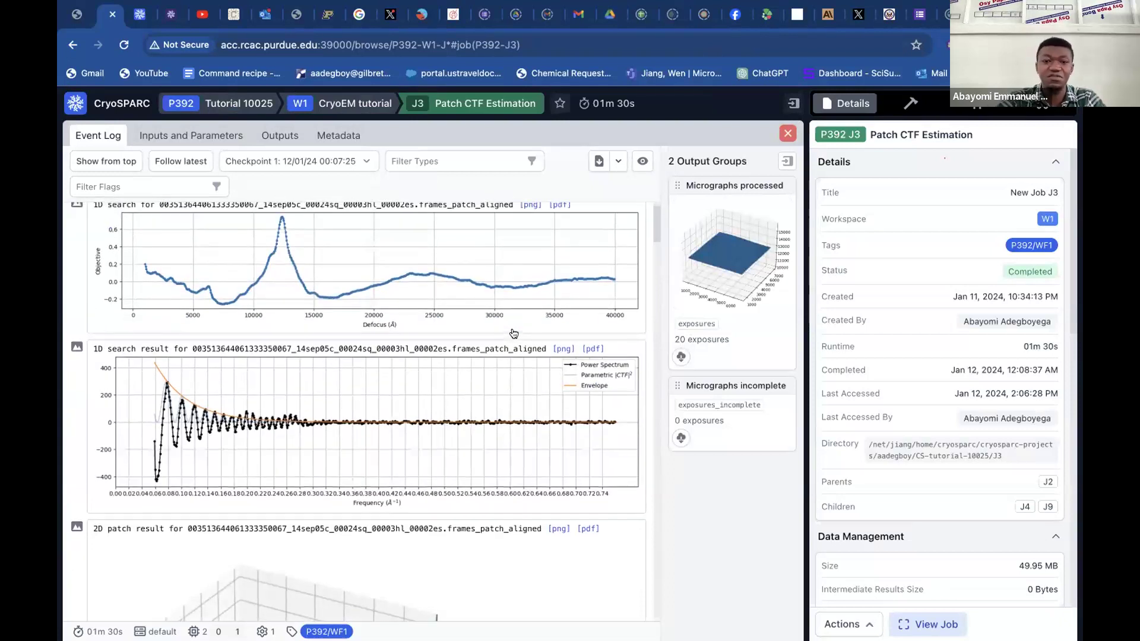
scroll(514, 333, "up", 8)
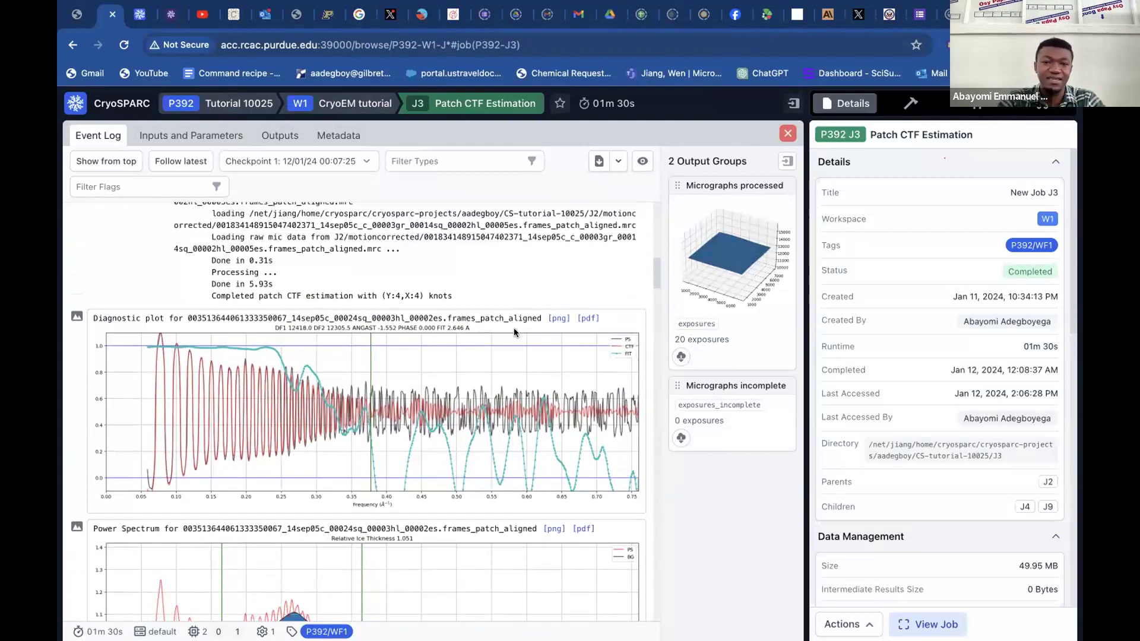
left_click(787, 135)
Open Blob Picker job J4 in Tutorial 10025, inspect the particle picks on its micrographs, and close the job.
left_click(611, 493)
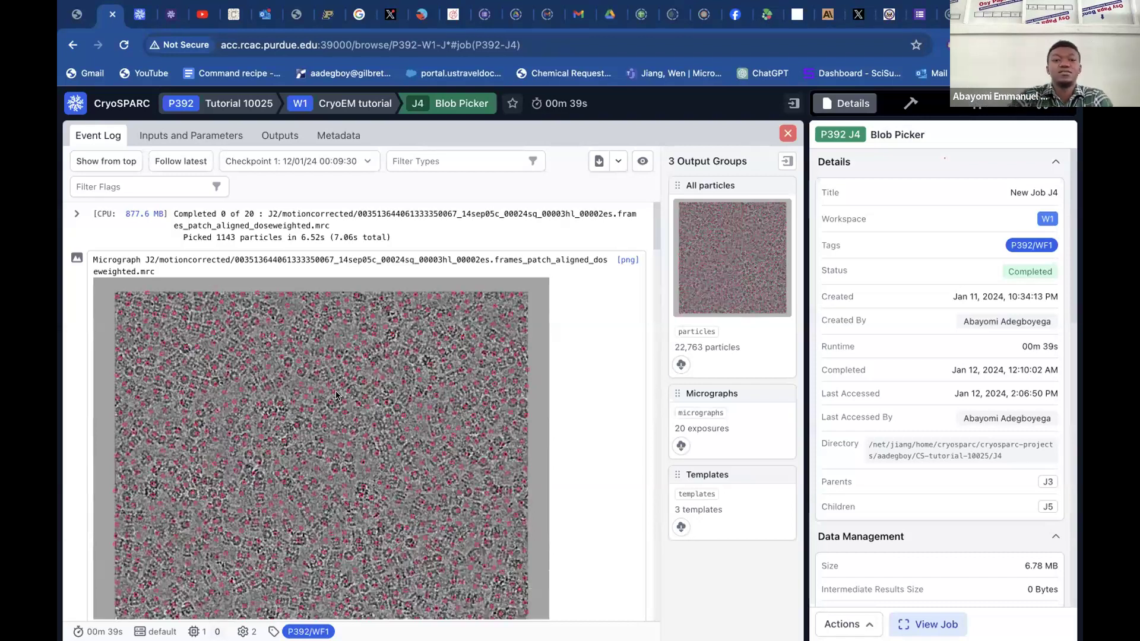
scroll(457, 502, "down", 4)
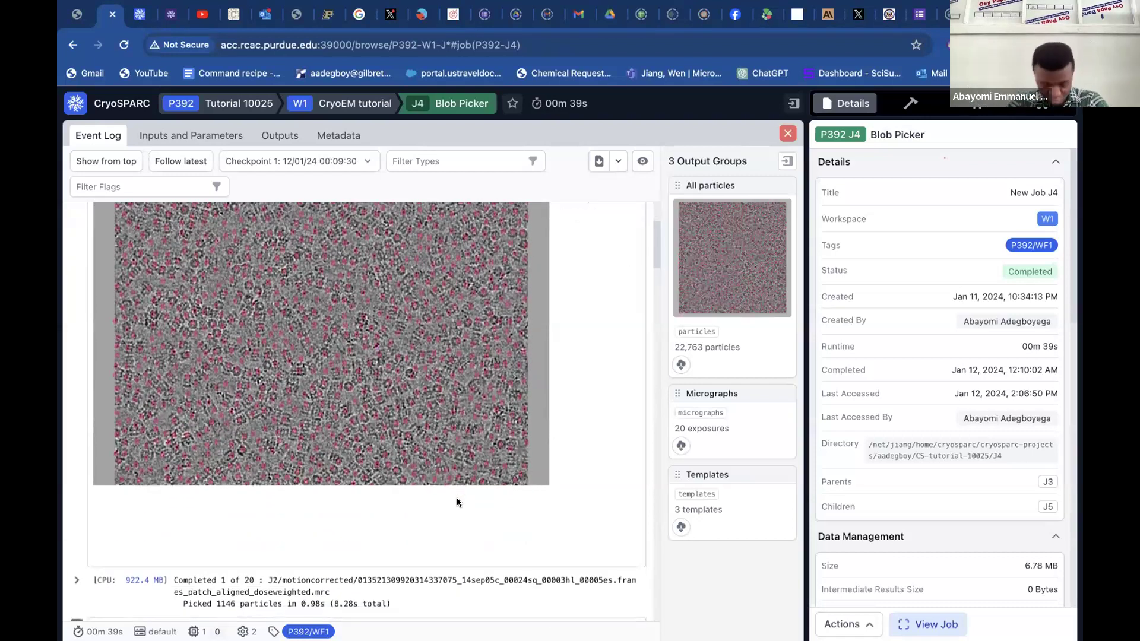
scroll(457, 501, "down", 5)
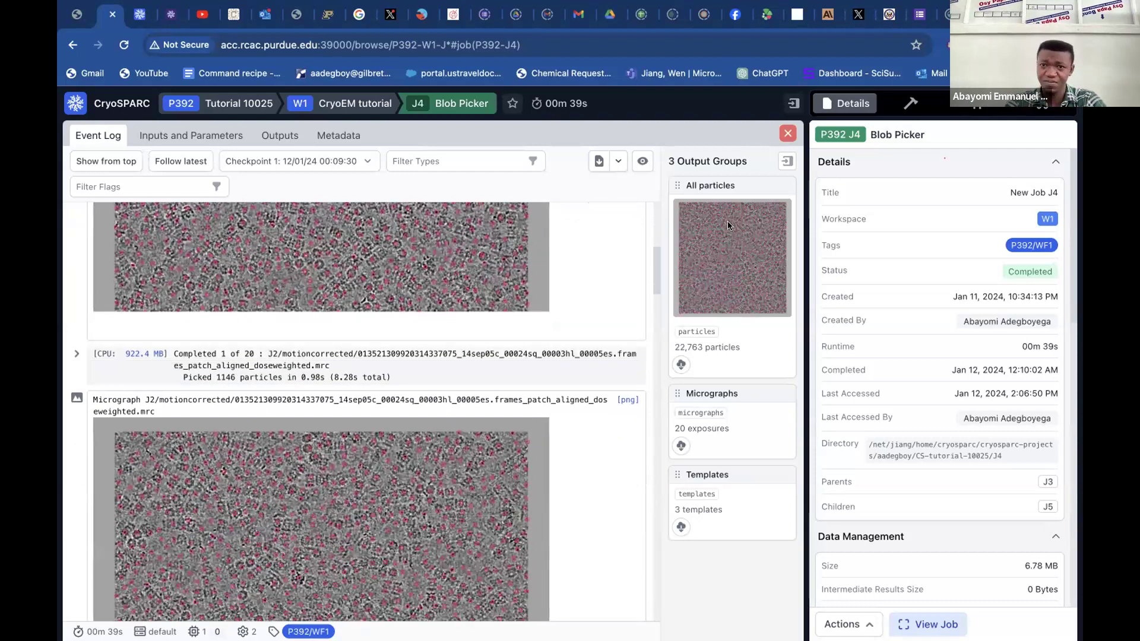
left_click(788, 133)
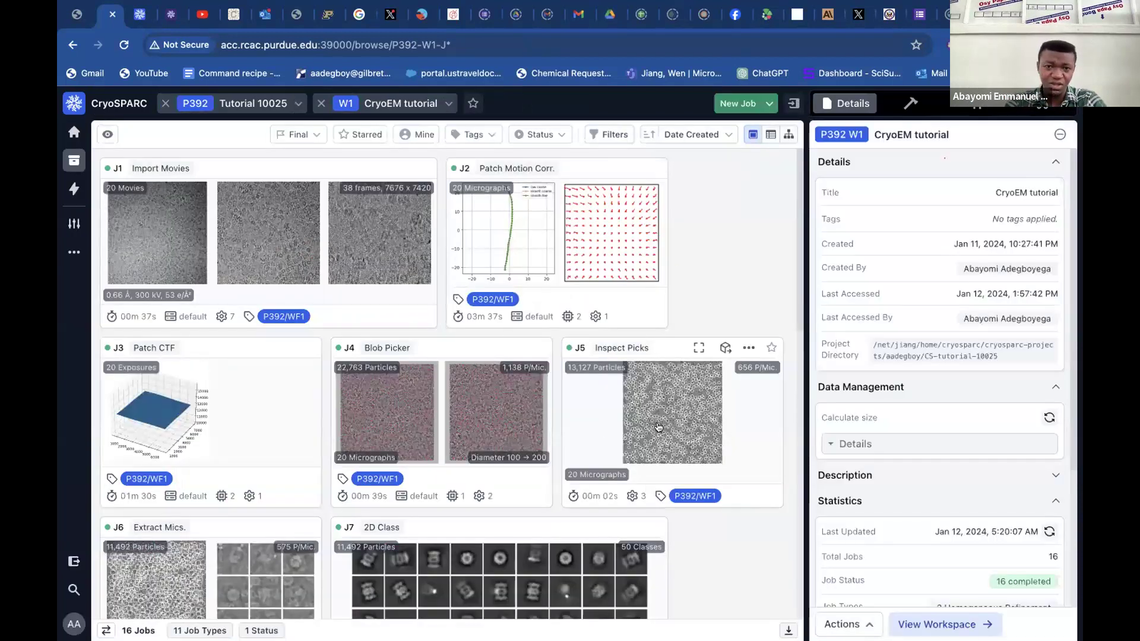
Open Inspect Particle Picks job J5, examine the accepted particle coordinates on its first micrograph, and close the job.
left_click(675, 342)
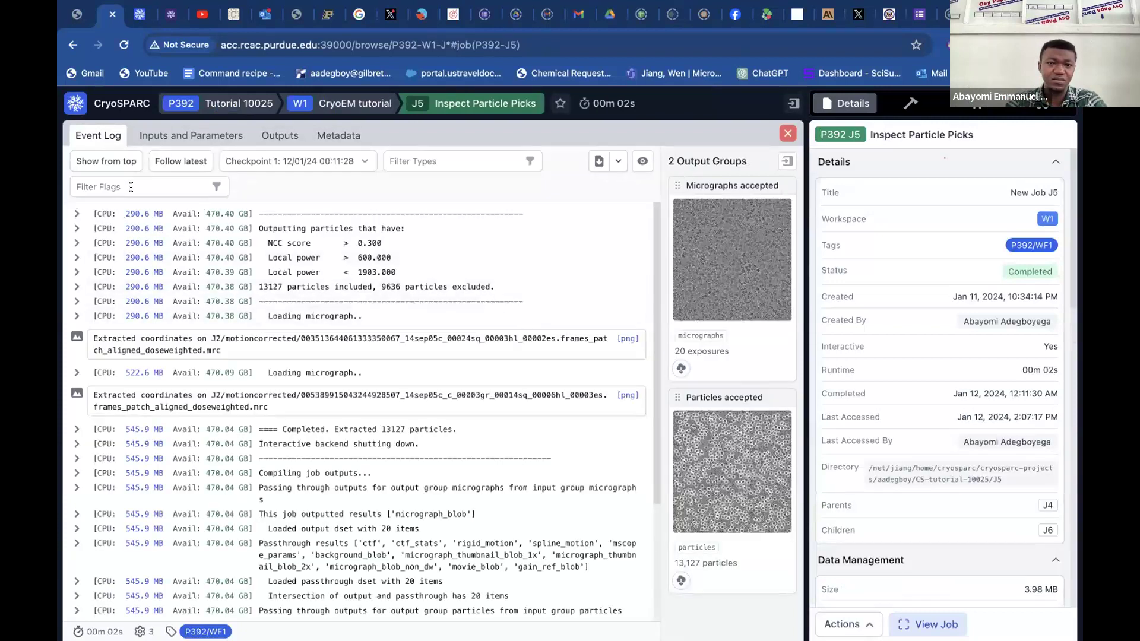
left_click(114, 165)
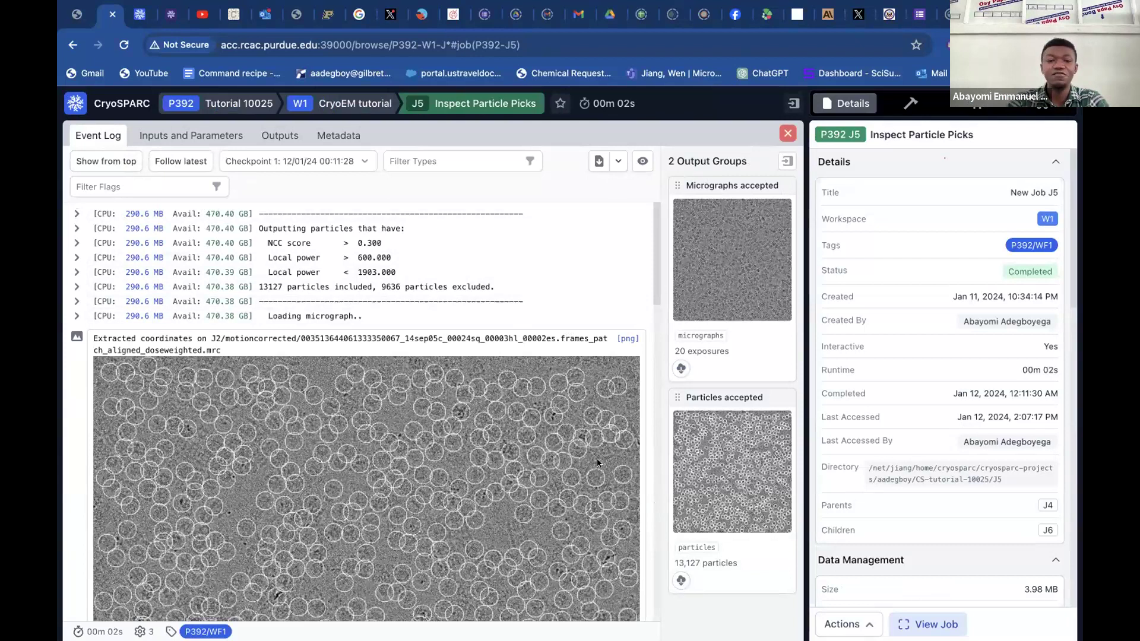
scroll(468, 456, "down", 3)
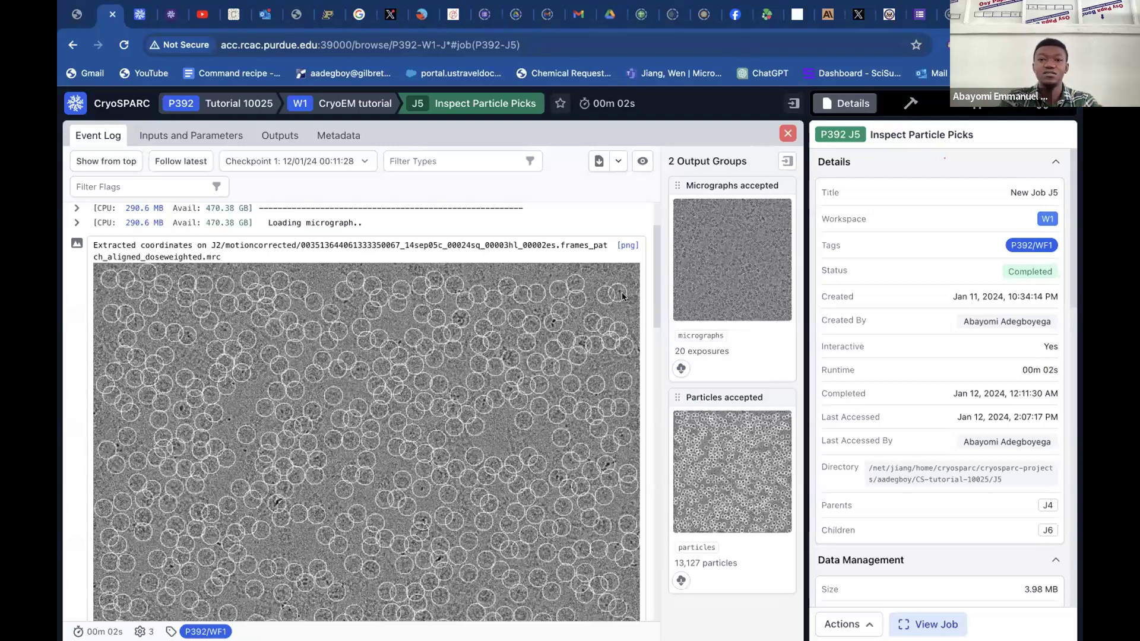
left_click(785, 134)
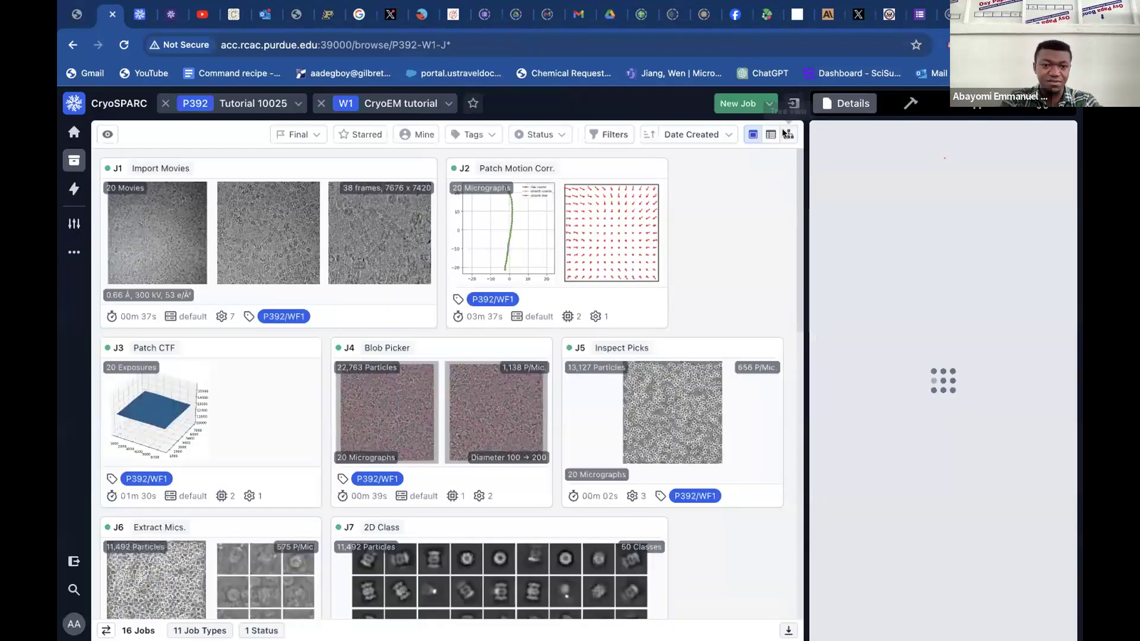
Open Extract From Micrographs job J6, look over its extracted coordinates and particle output groups, and close the job.
scroll(503, 445, "down", 5)
scroll(161, 332, "up", 1)
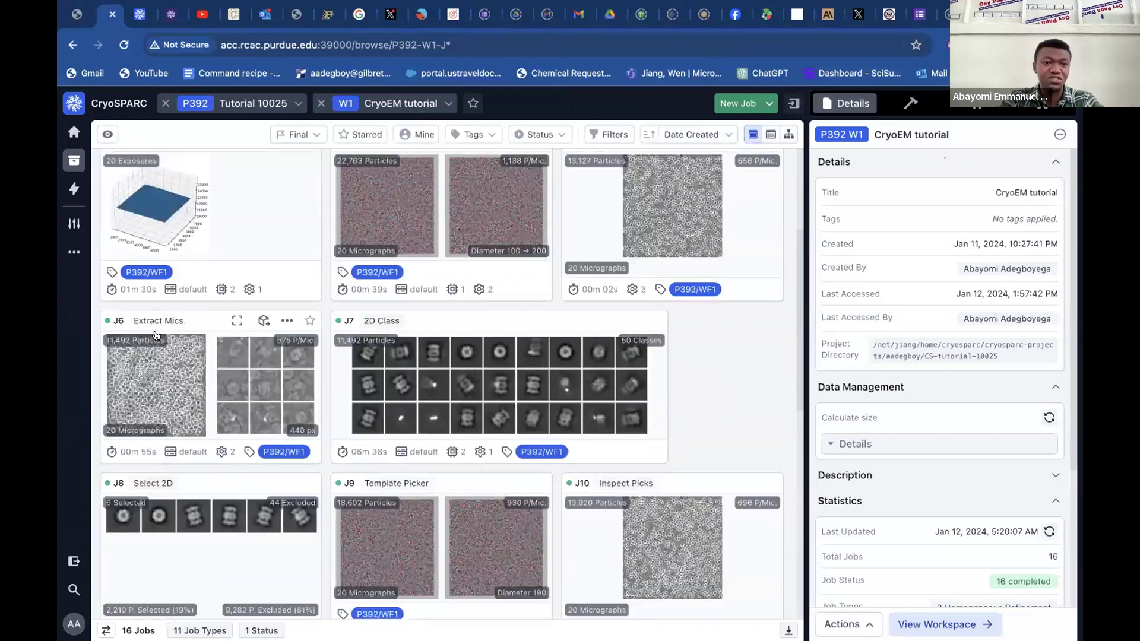
left_click(187, 322)
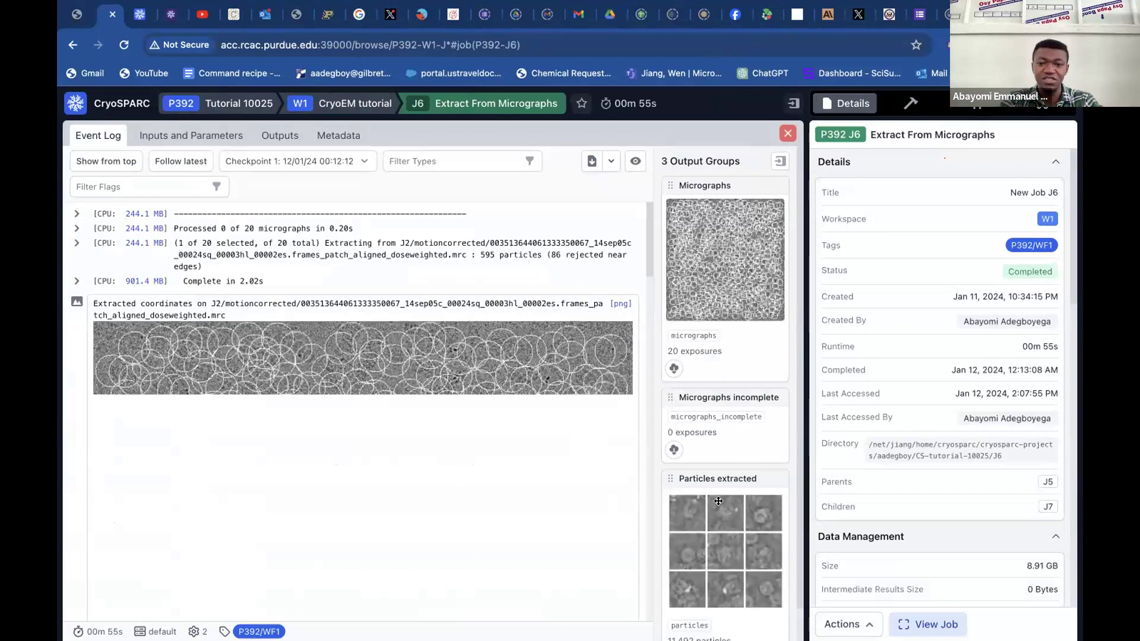
scroll(718, 501, "down", 1)
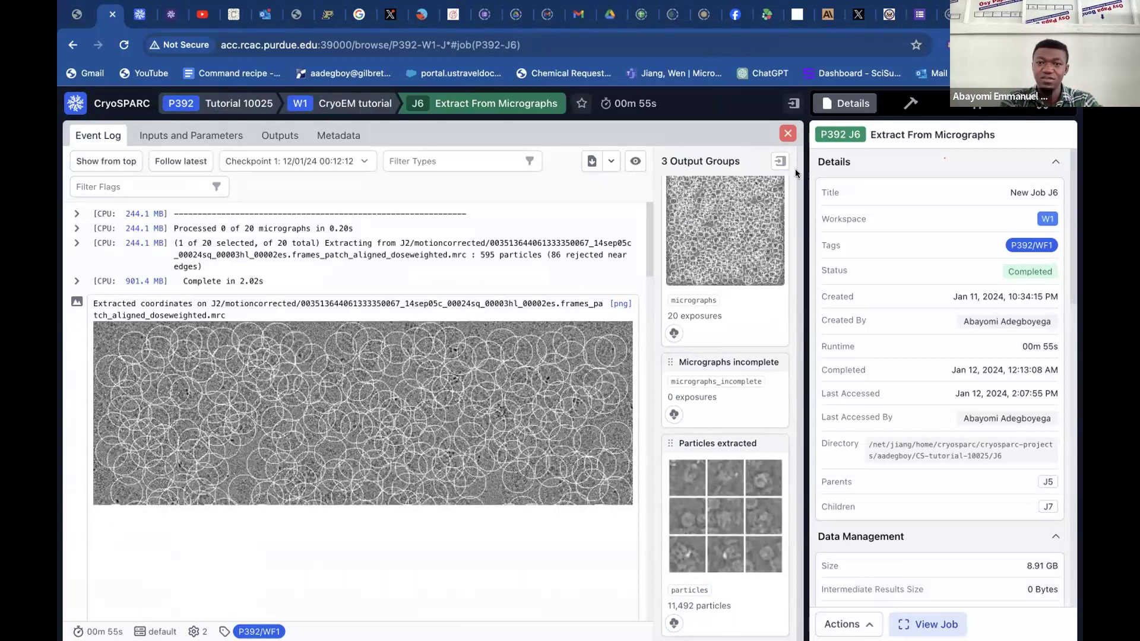
left_click(788, 136)
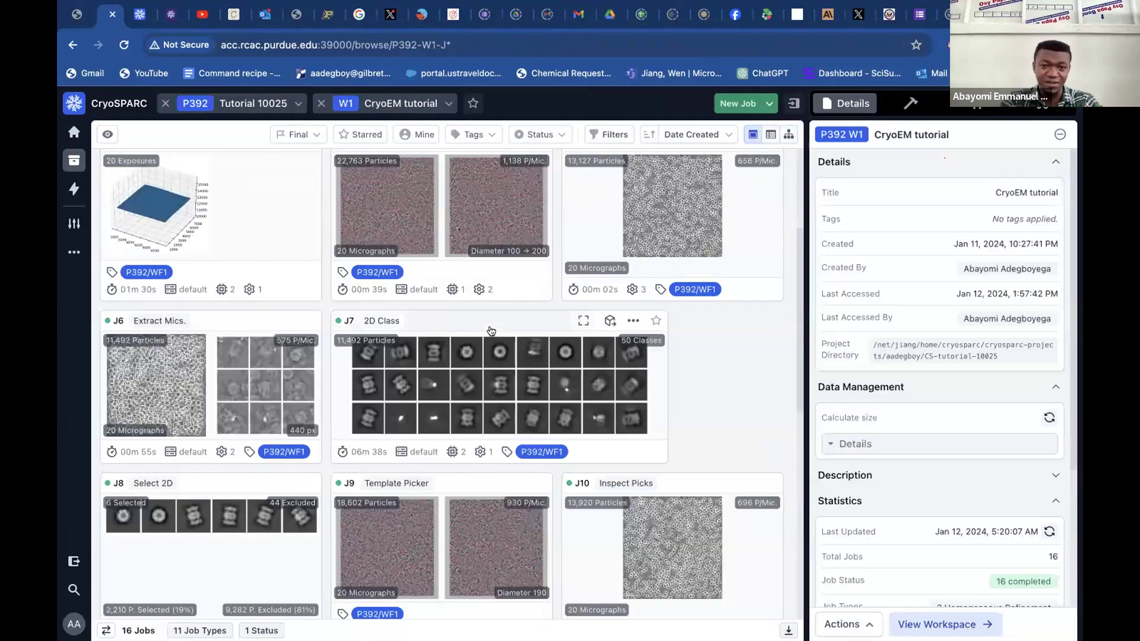
Open the first 2D Classification job, J7, examine its 2D classes for iteration 20, and close the job.
left_click(483, 328)
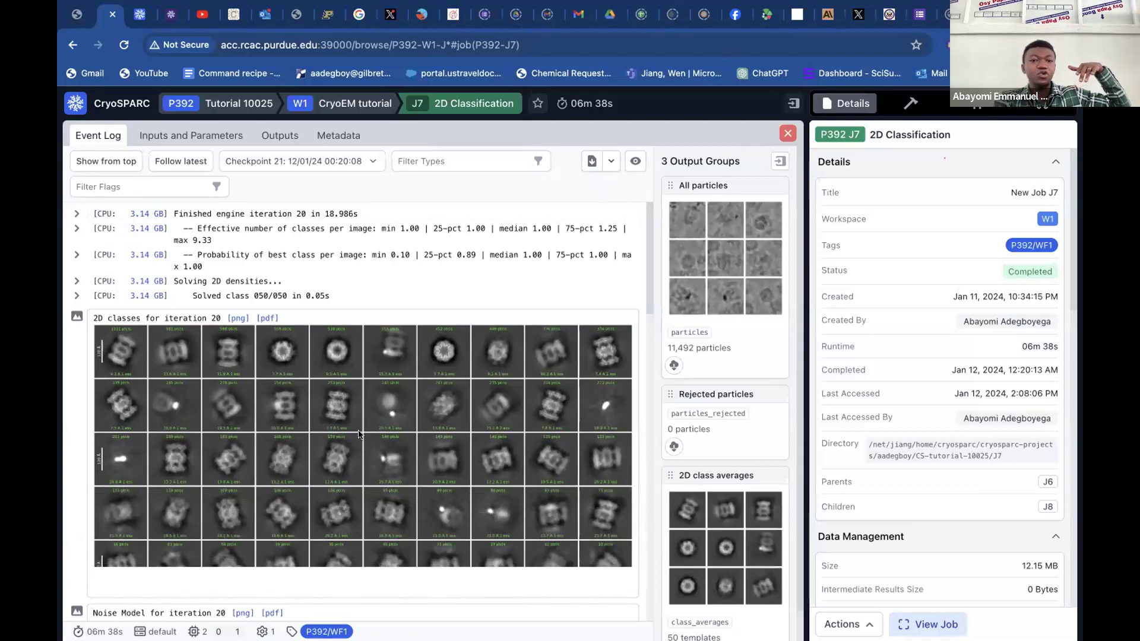
scroll(398, 509, "down", 2)
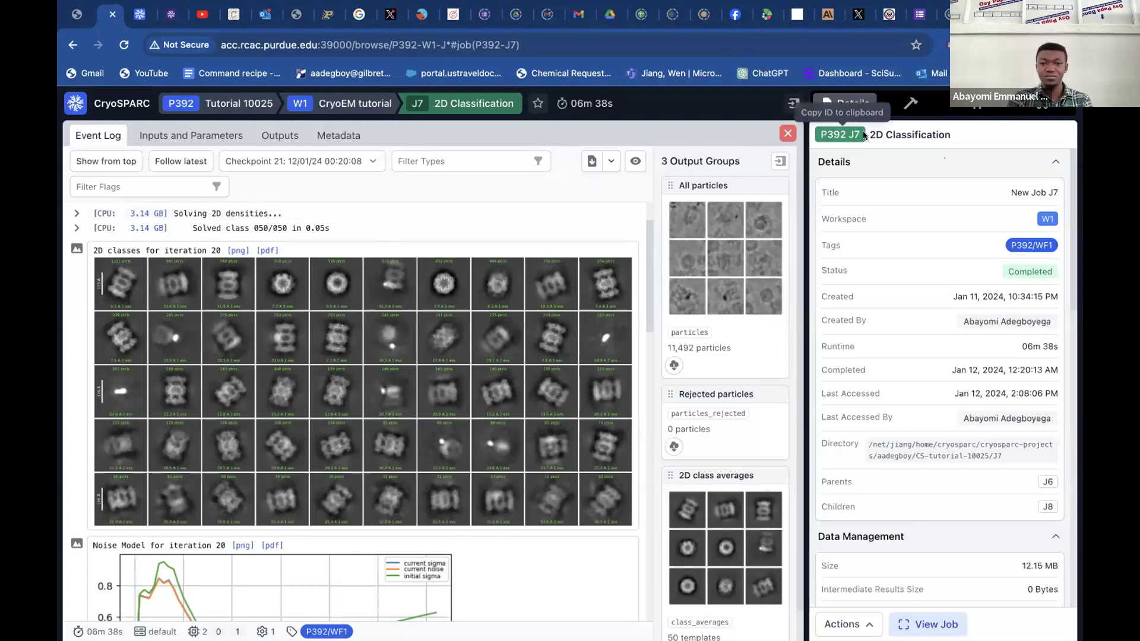
left_click(785, 132)
Open Select 2D Classes job J8, compare its selected and excluded classes, and close the job.
scroll(677, 425, "down", 2)
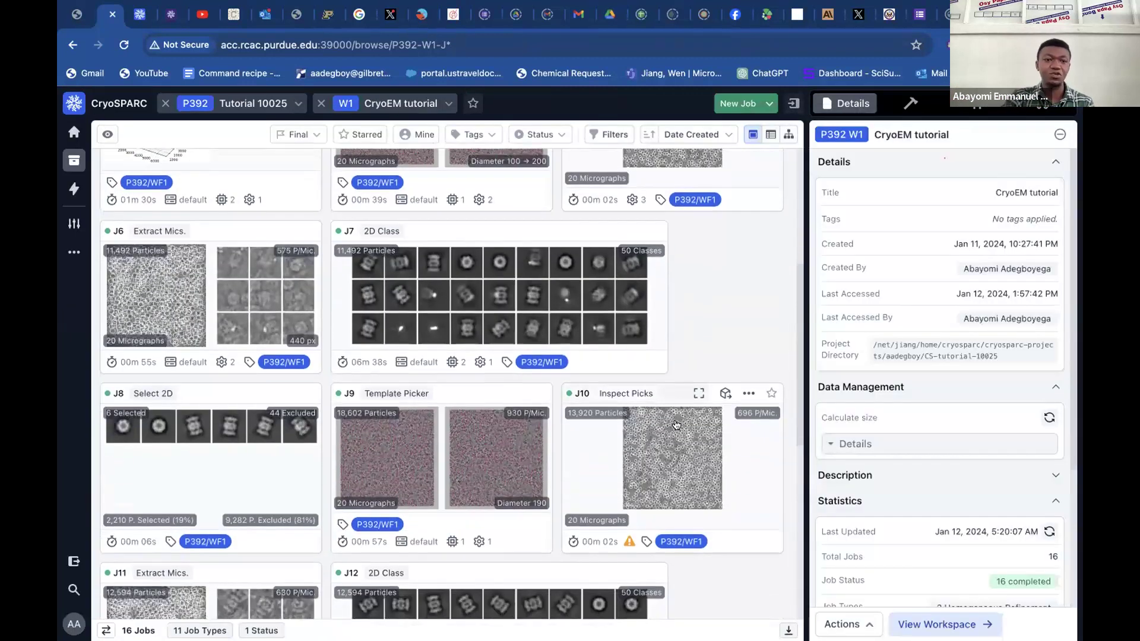
left_click(215, 387)
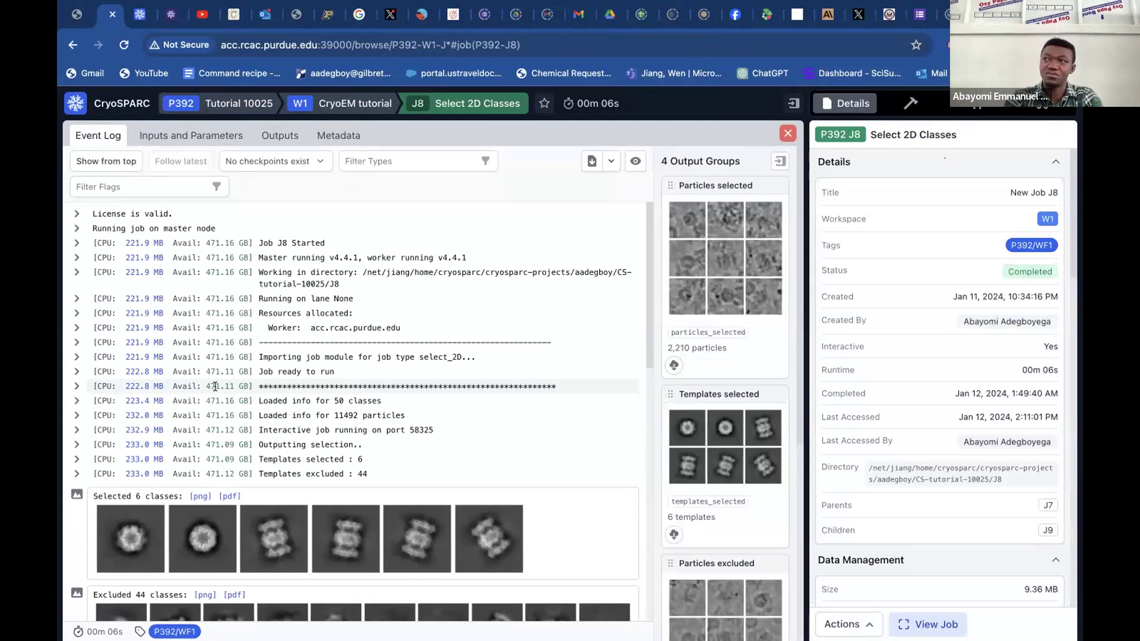
scroll(215, 387, "down", 4)
scroll(215, 388, "down", 1)
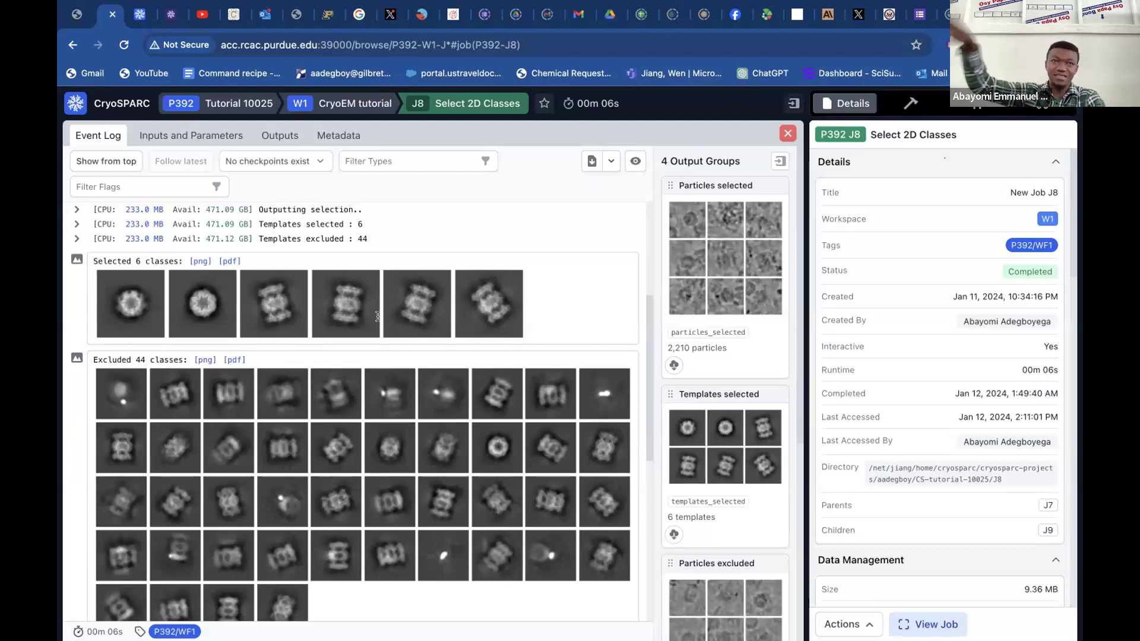
left_click(787, 135)
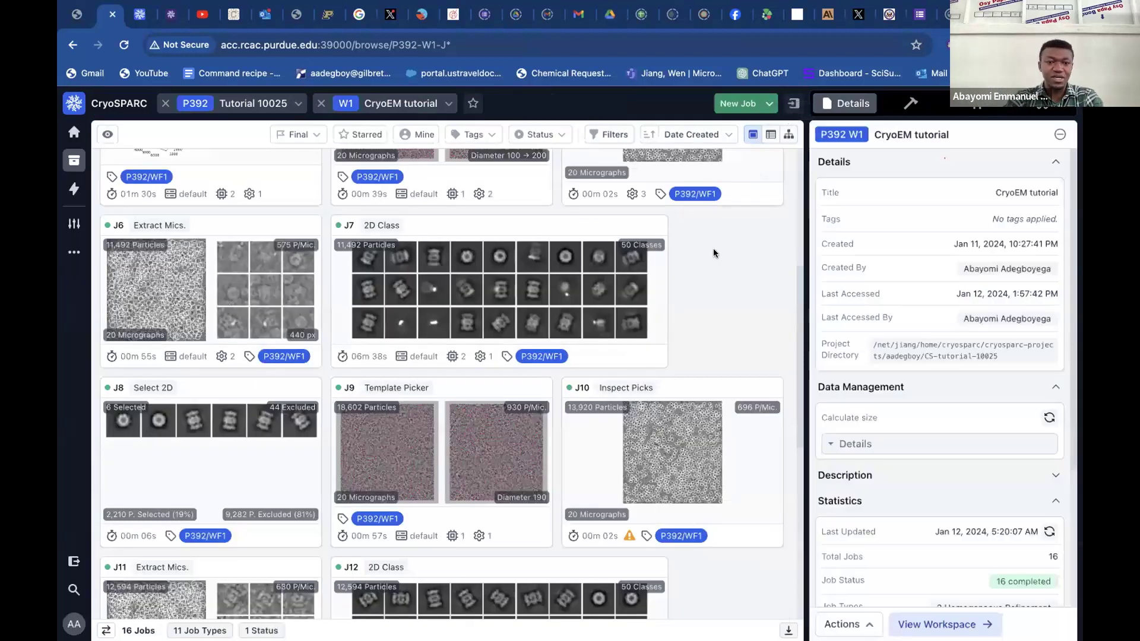
Open the second 2D Classification job, J12, review the classes from the template-picked particles, and close it.
scroll(712, 250, "down", 1)
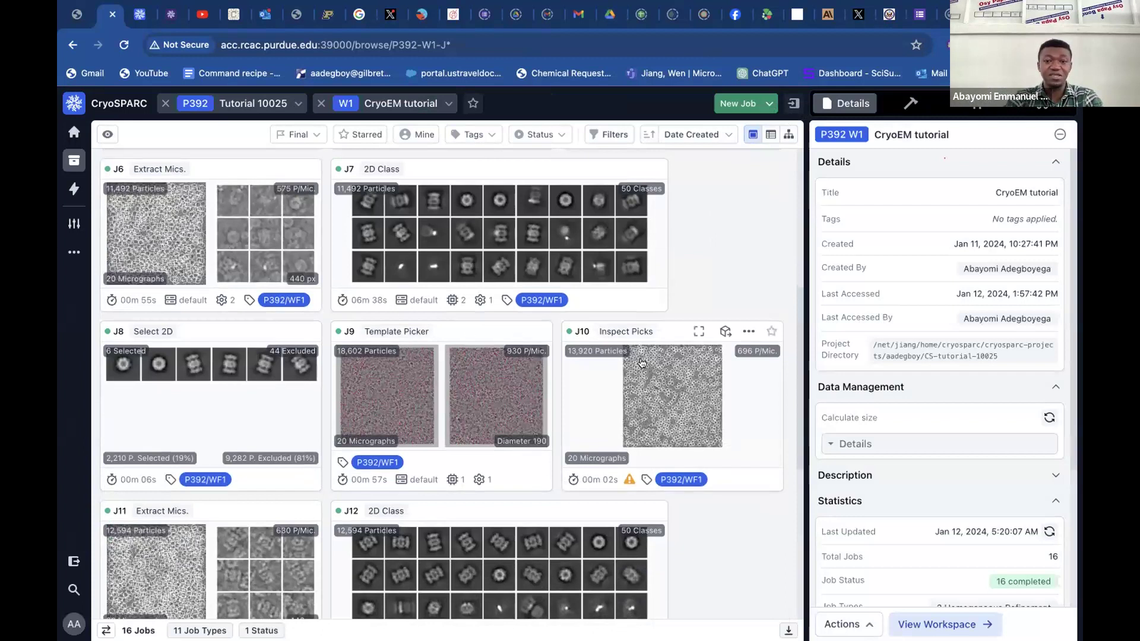
scroll(669, 382, "down", 2)
scroll(670, 382, "down", 1)
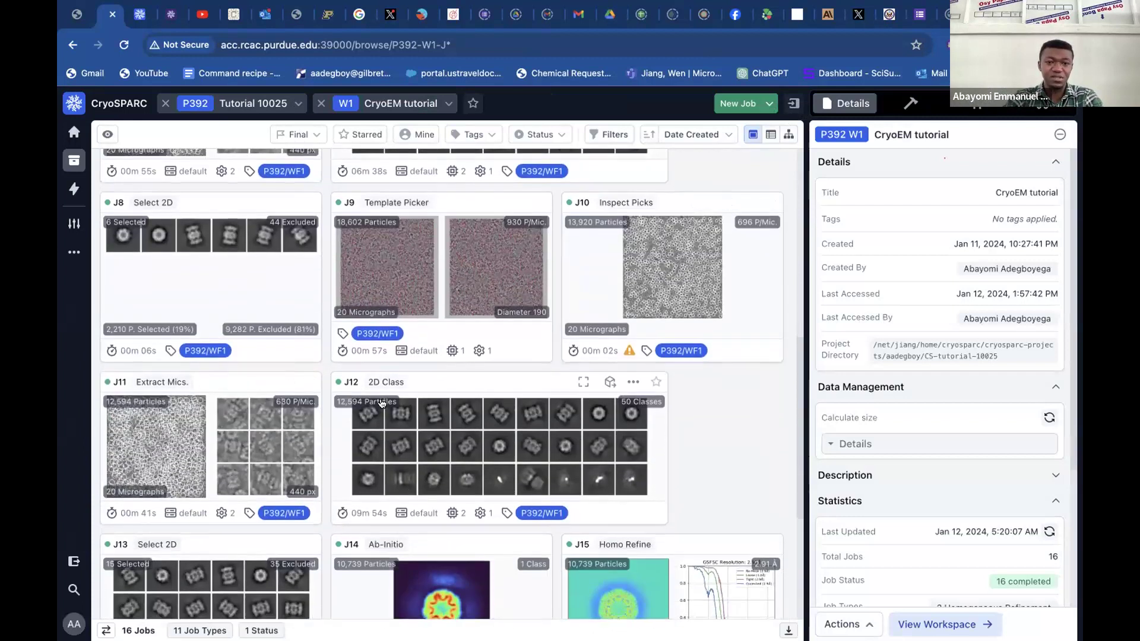
left_click(486, 386)
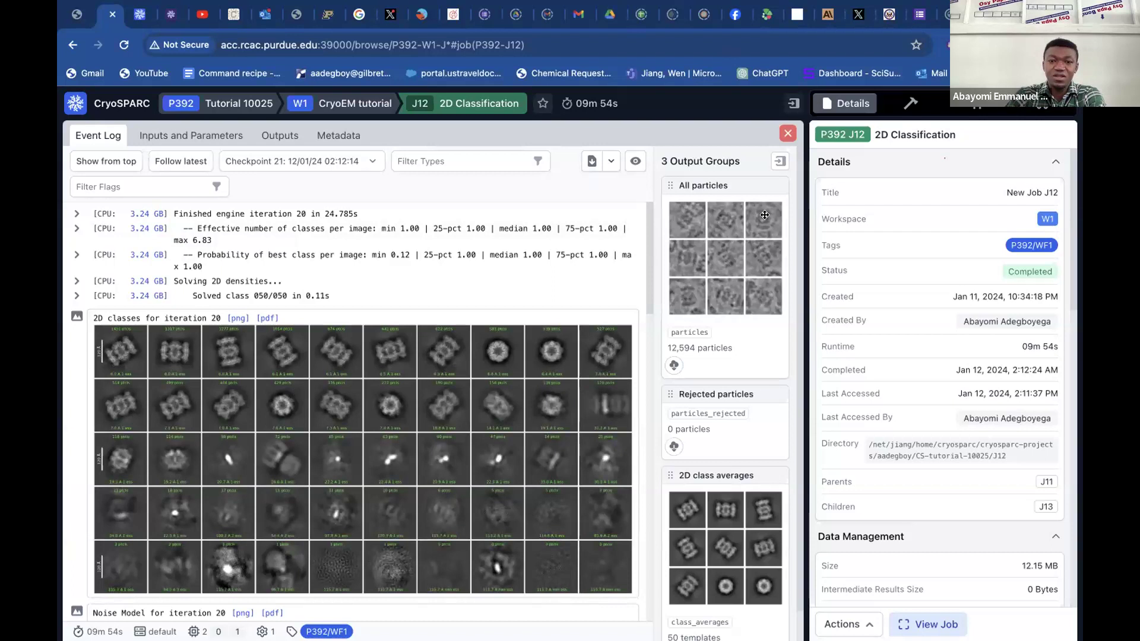
left_click(787, 131)
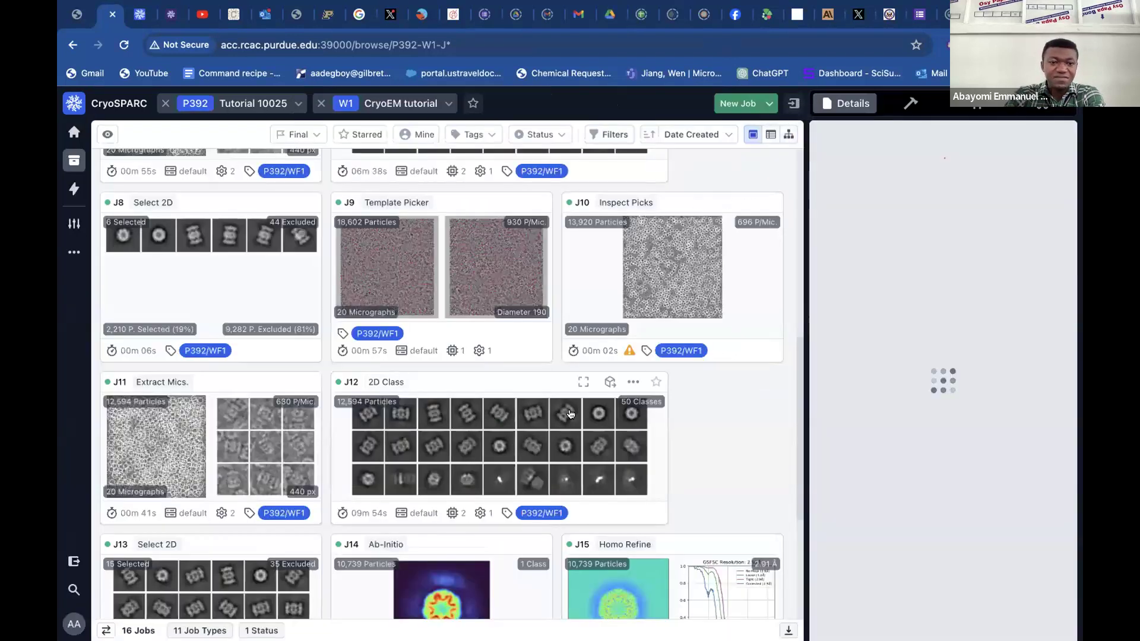
Open Ab-Initio Reconstruction job J14, review its structure slices, viewing direction distribution and noise model plots, and close the job.
scroll(192, 356, "down", 4)
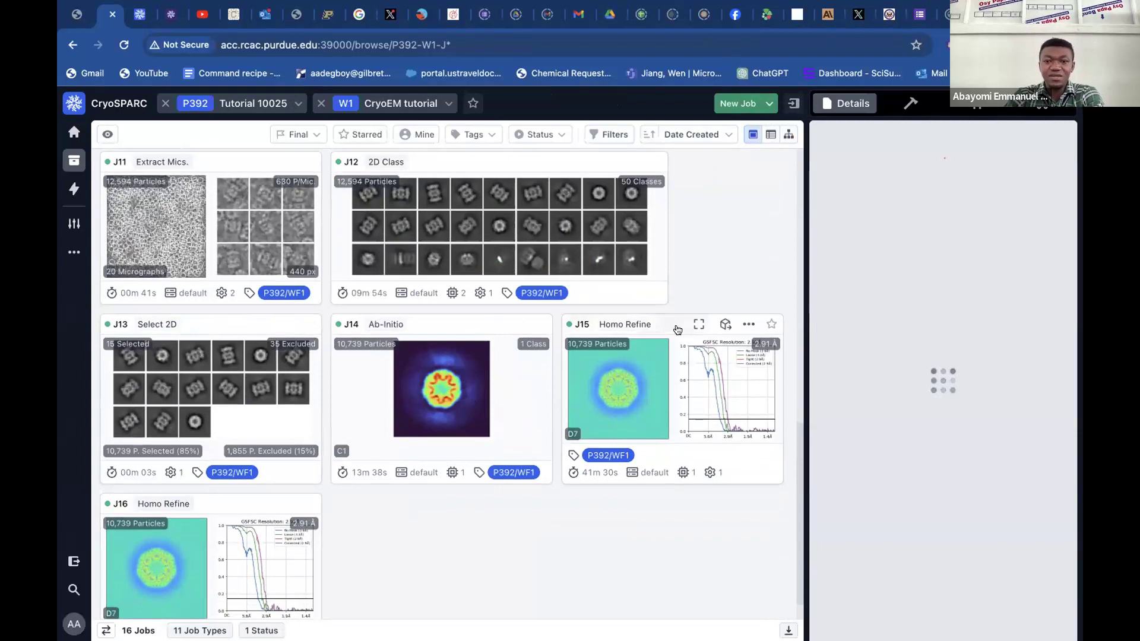
left_click(431, 326)
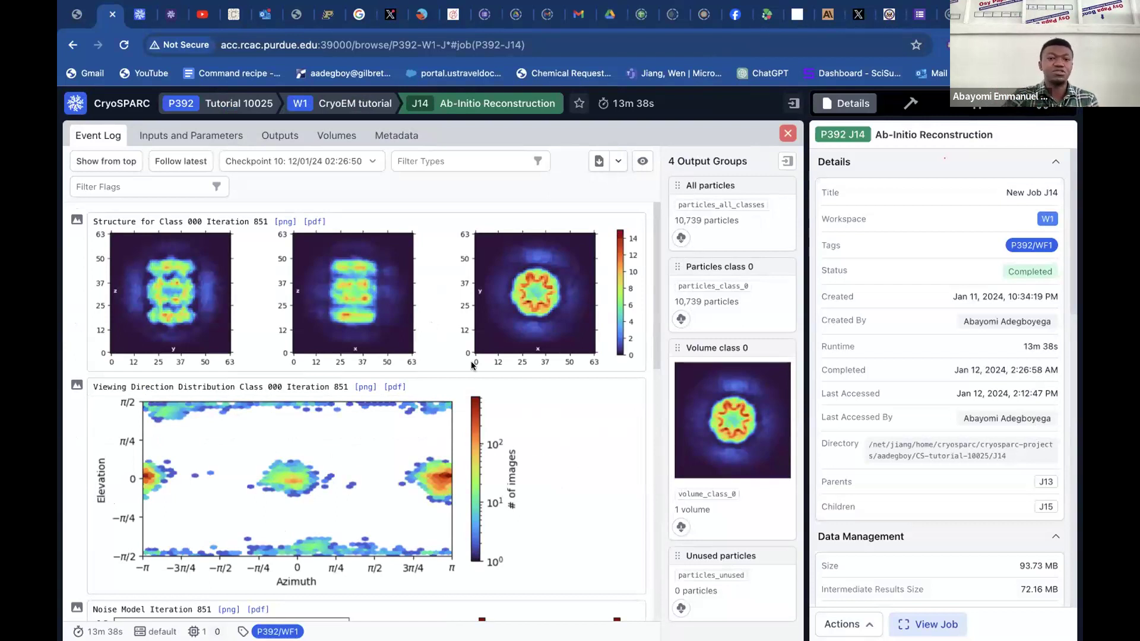
scroll(517, 378, "down", 7)
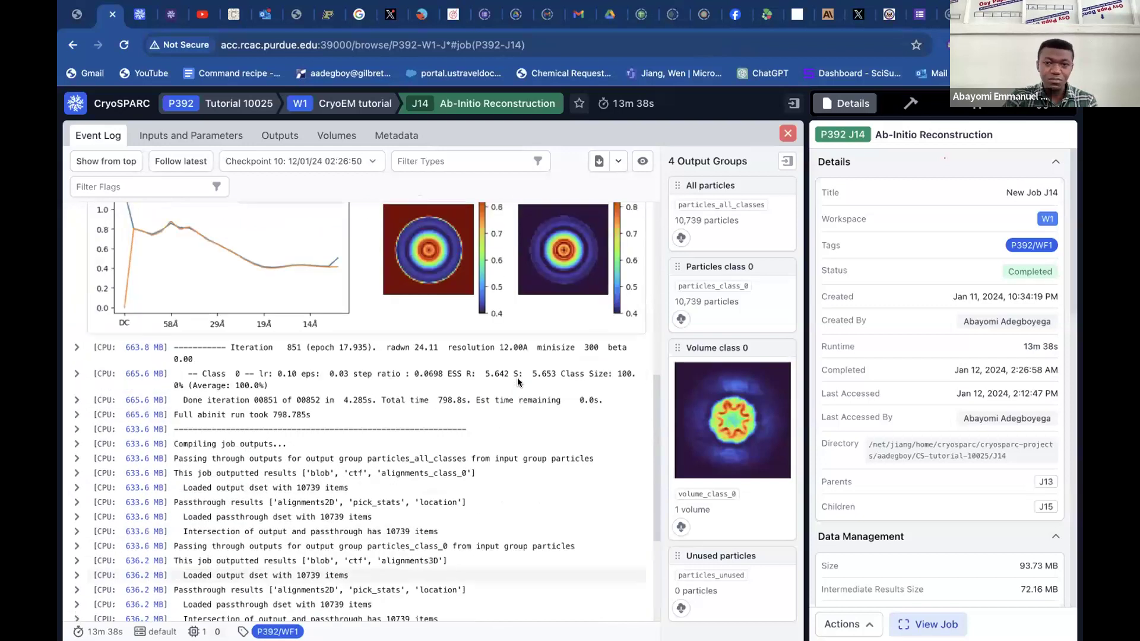
scroll(518, 378, "up", 7)
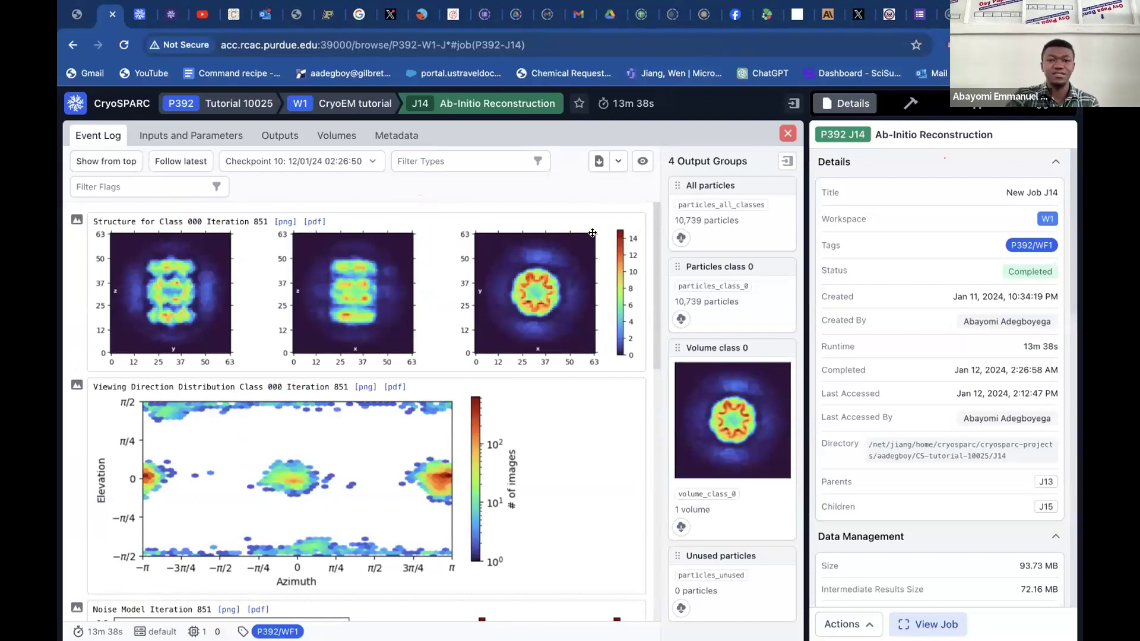
left_click(788, 134)
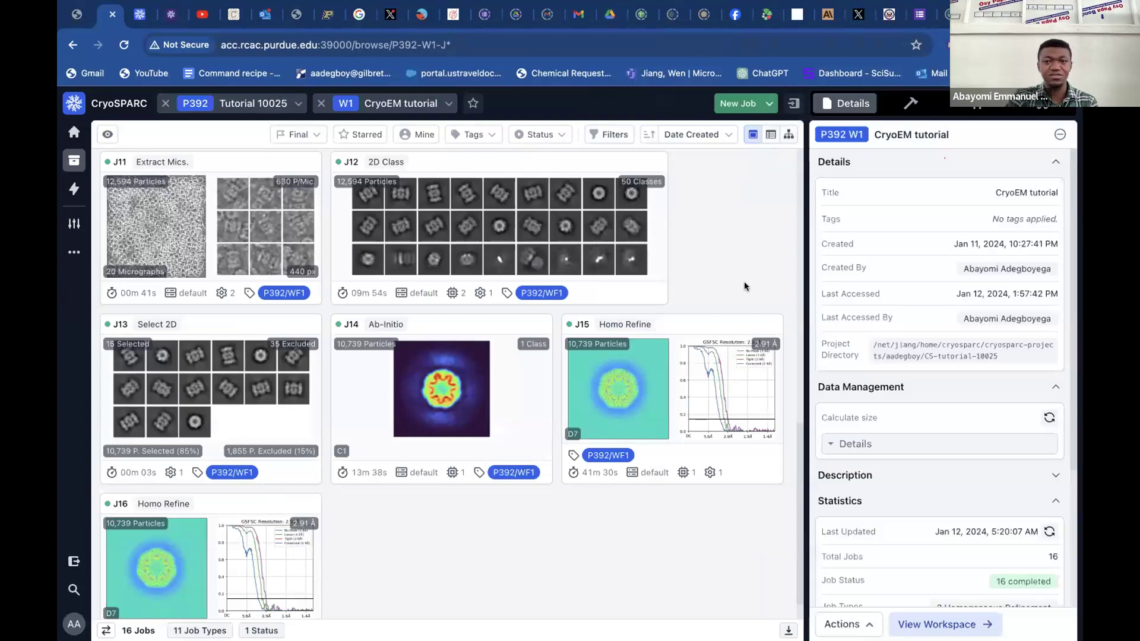
Open Homogeneous Refinement job J15, examine its real space, Fourier and mask slices and FSC plots, and close the job.
left_click(634, 328)
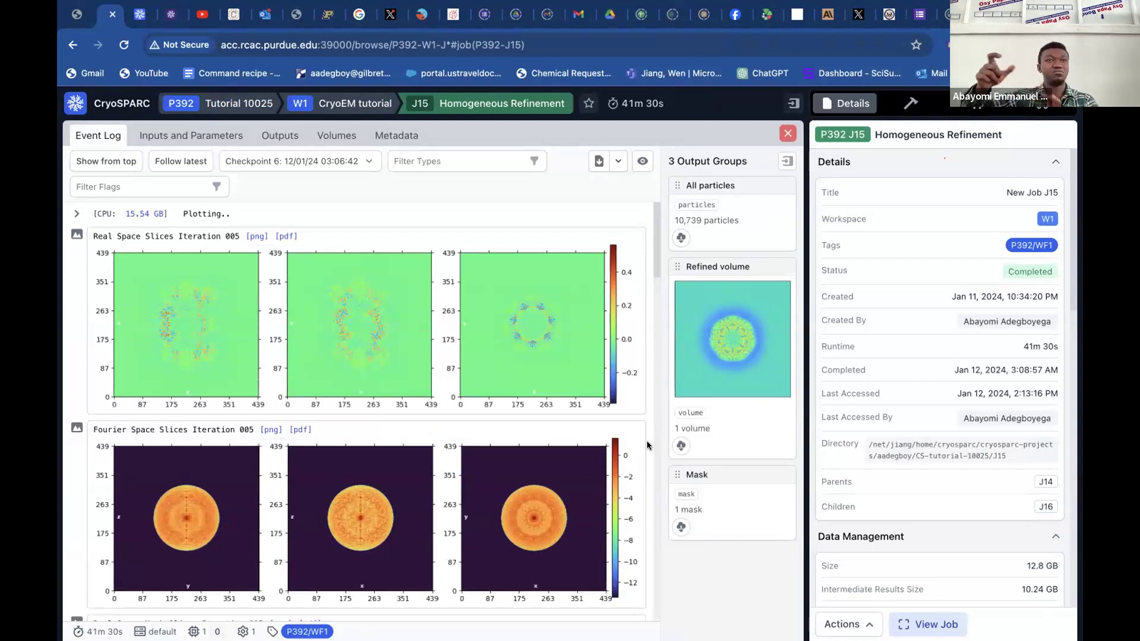
scroll(649, 445, "down", 6)
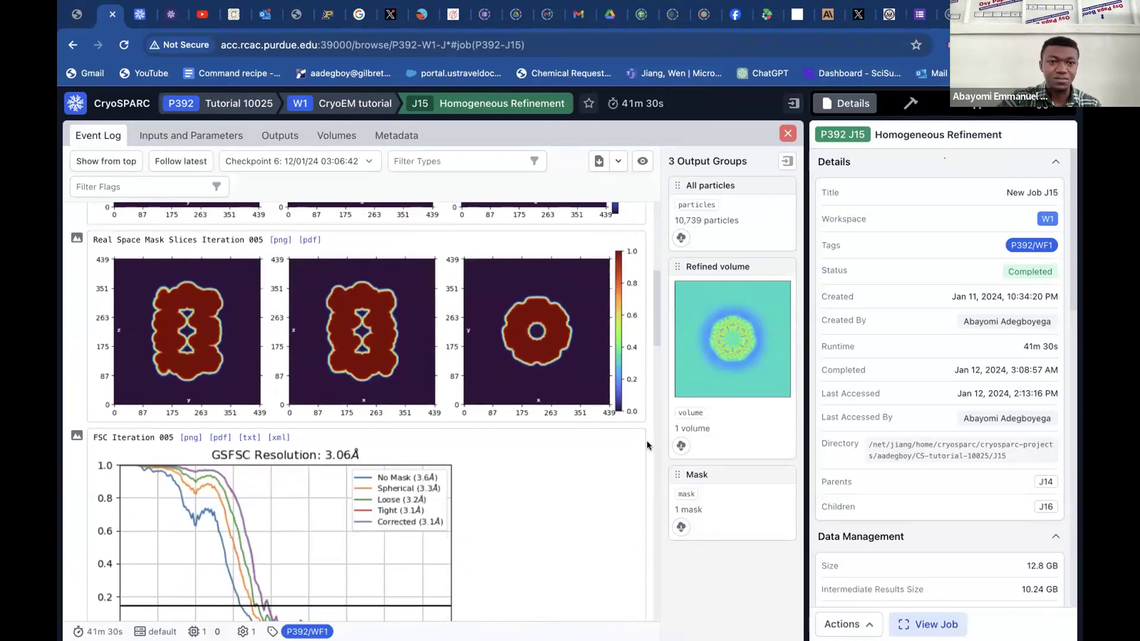
scroll(648, 446, "up", 4)
scroll(648, 446, "down", 10)
scroll(647, 446, "up", 3)
scroll(648, 446, "down", 4)
scroll(647, 446, "down", 5)
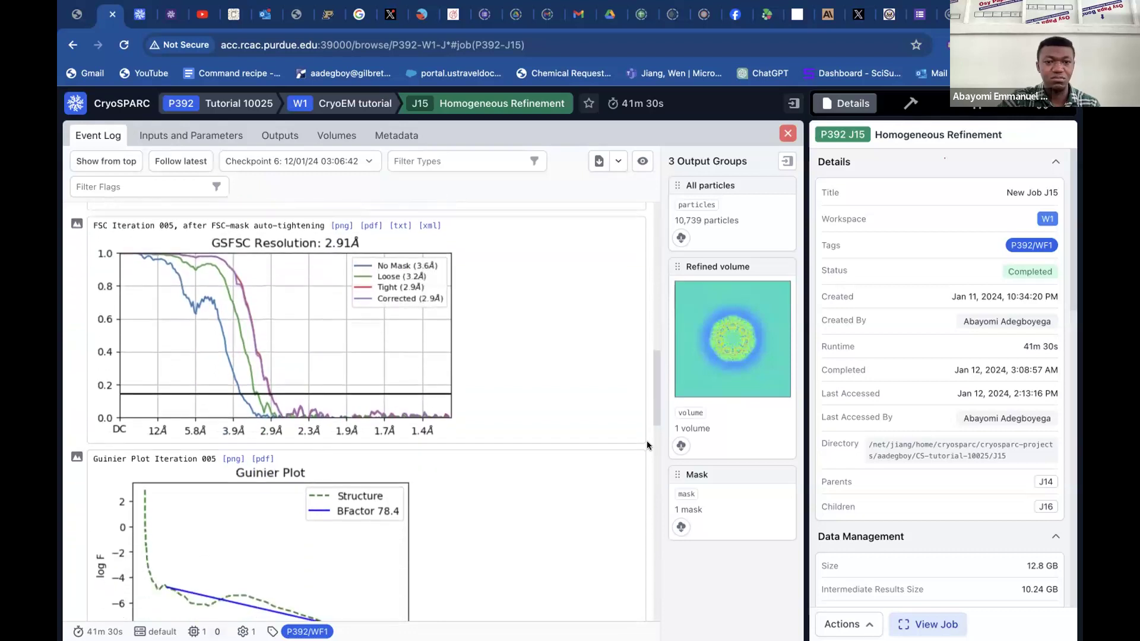
scroll(648, 443, "up", 12)
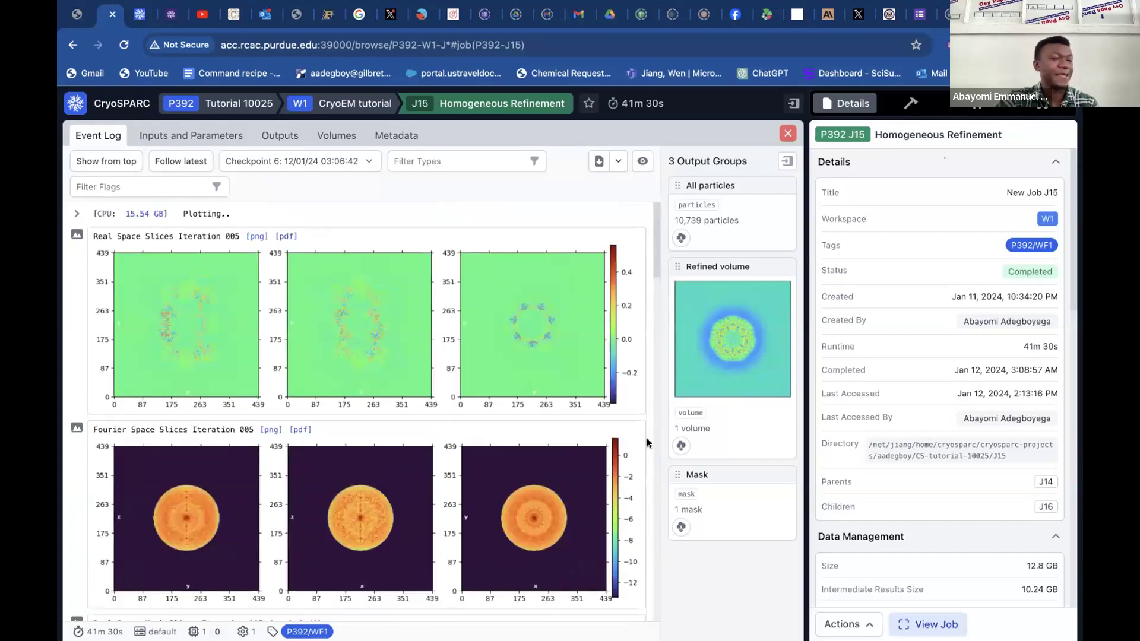
left_click(788, 134)
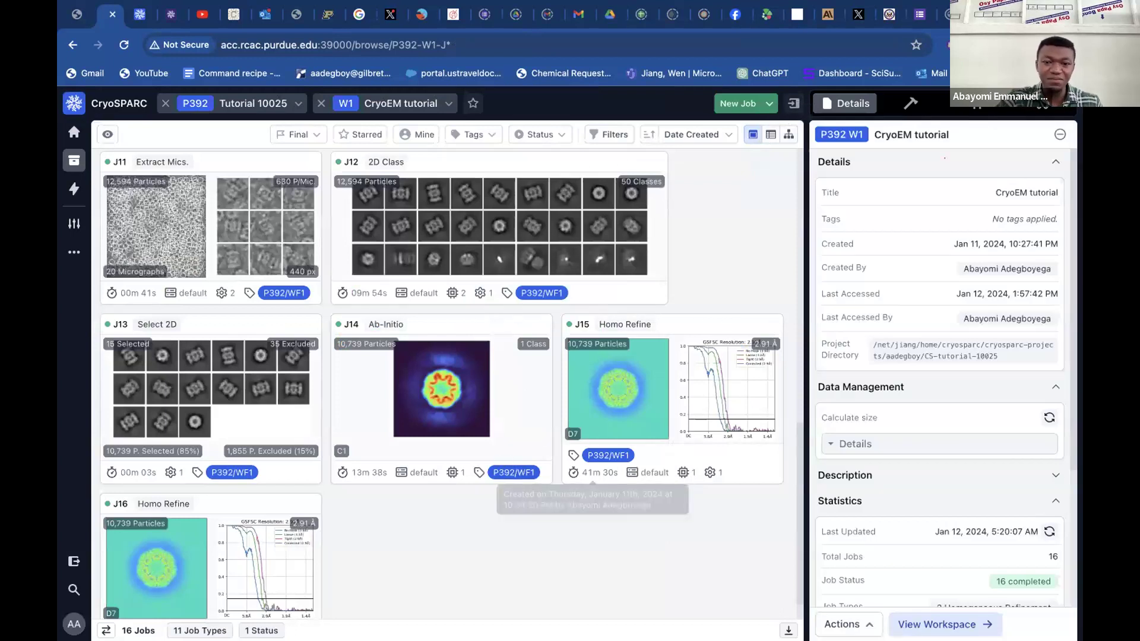
Switch to ChimeraX and examine the whole cryosparc_P392_J15_005_volume_map.mrc surface from several angles.
mouse_move(755, 621)
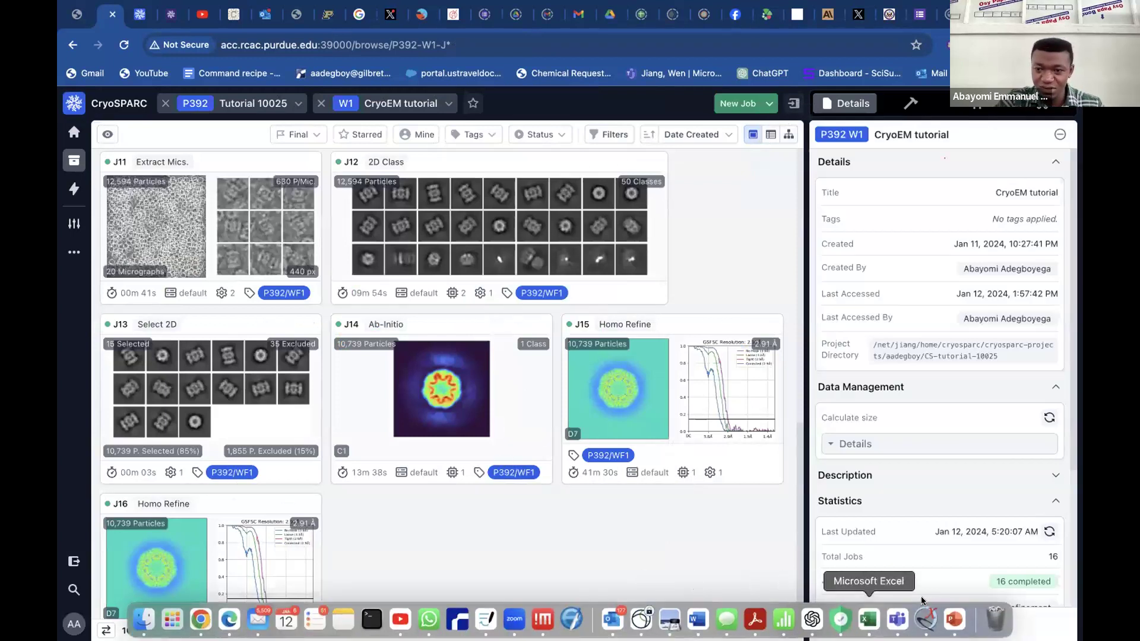
key("ctrl+Left")
left_click_drag(614, 237, 824, 260)
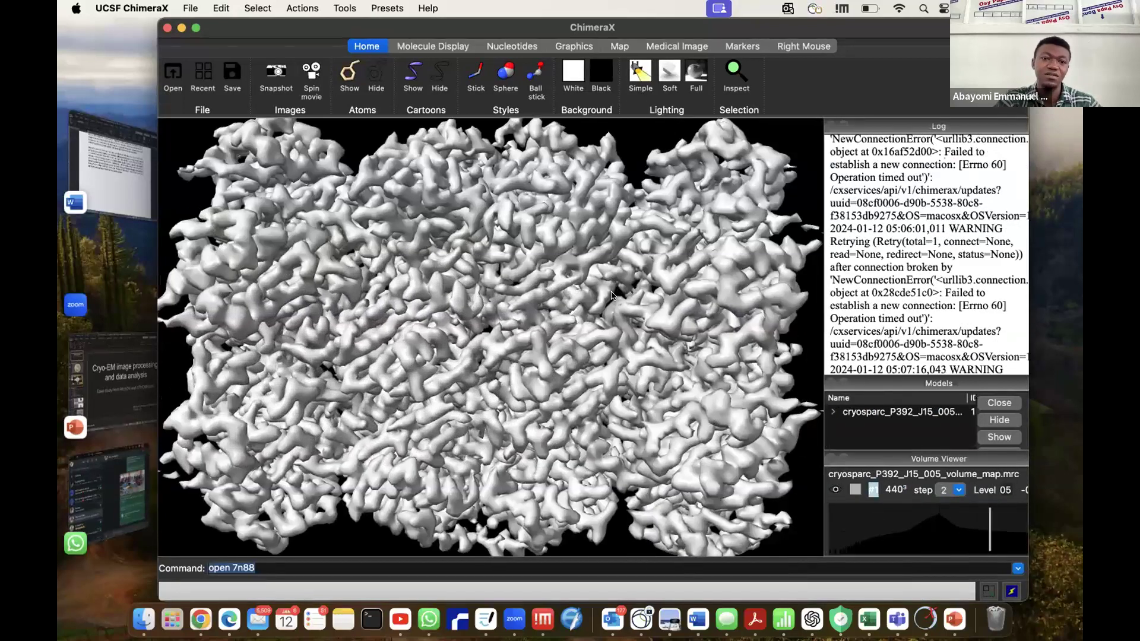
scroll(611, 296, "down", 10)
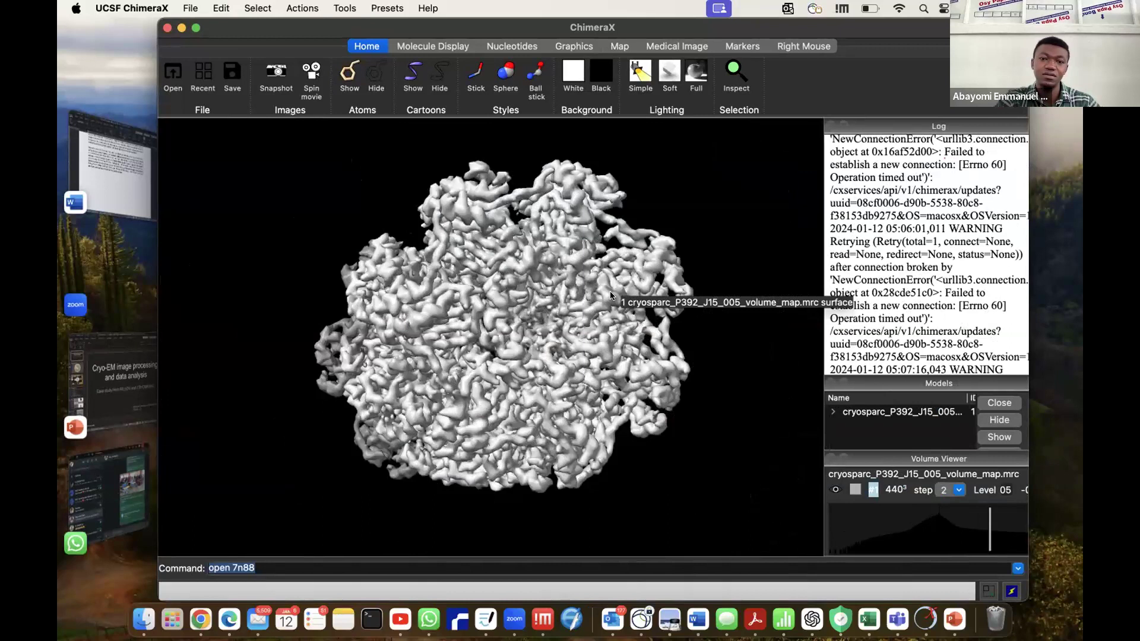
left_click_drag(680, 304, 557, 306)
scroll(557, 307, "left", 10)
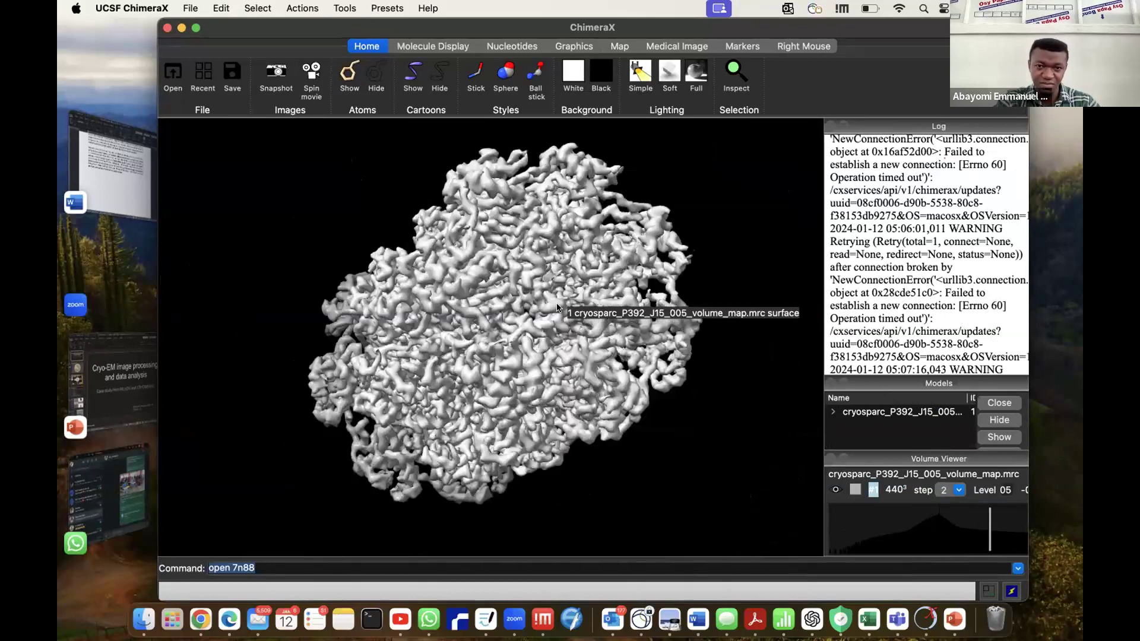
scroll(557, 307, "left", 10)
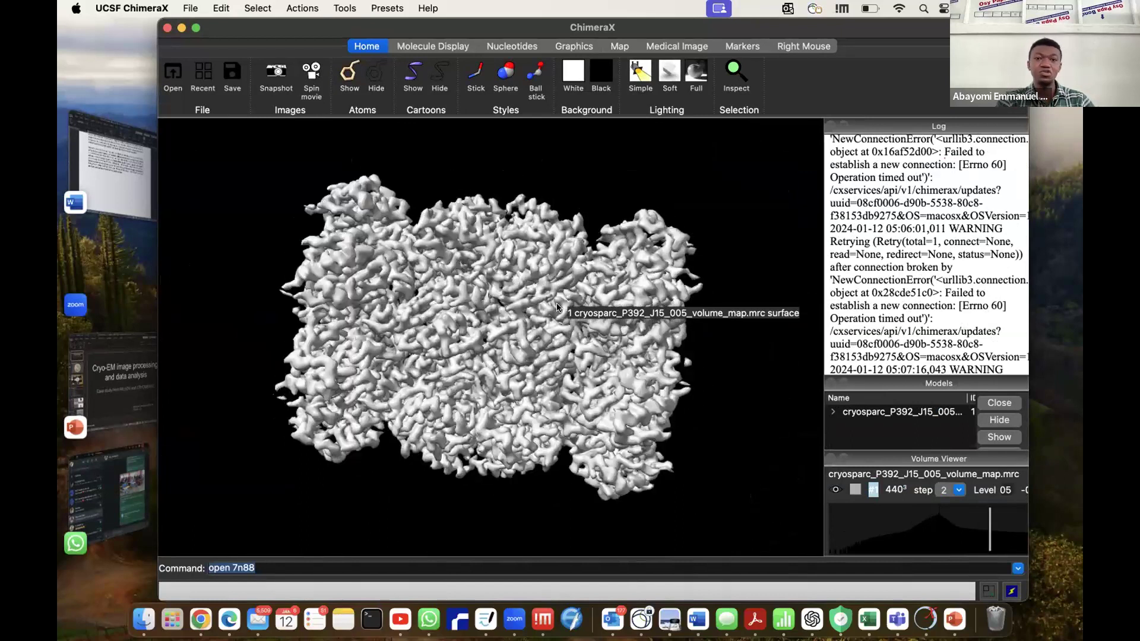
scroll(557, 307, "left", 10)
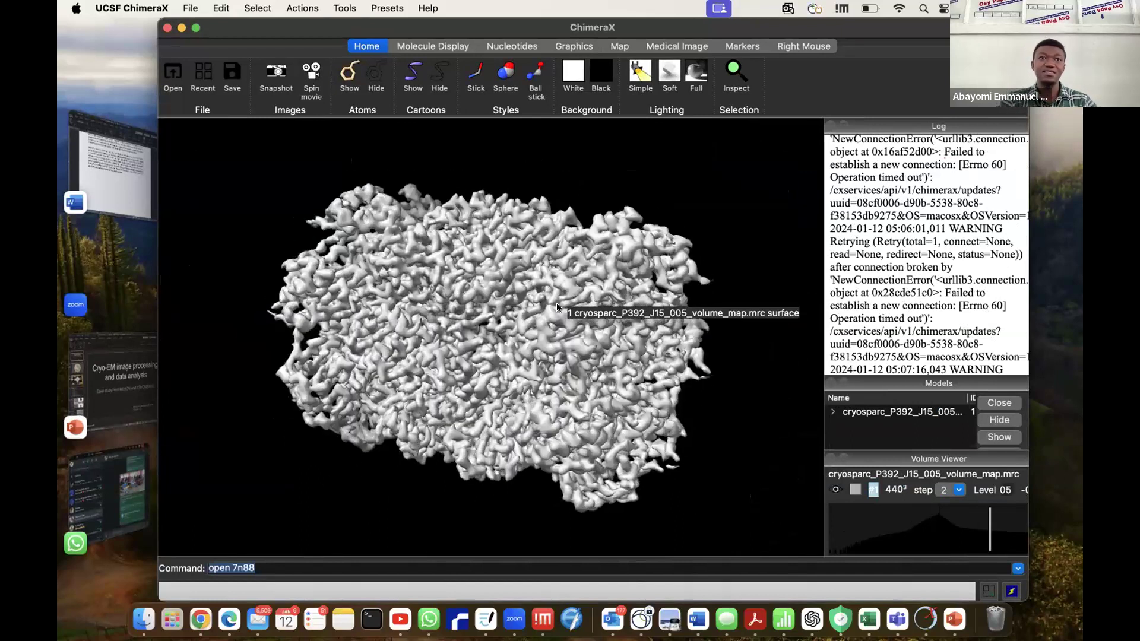
scroll(556, 307, "left", 5)
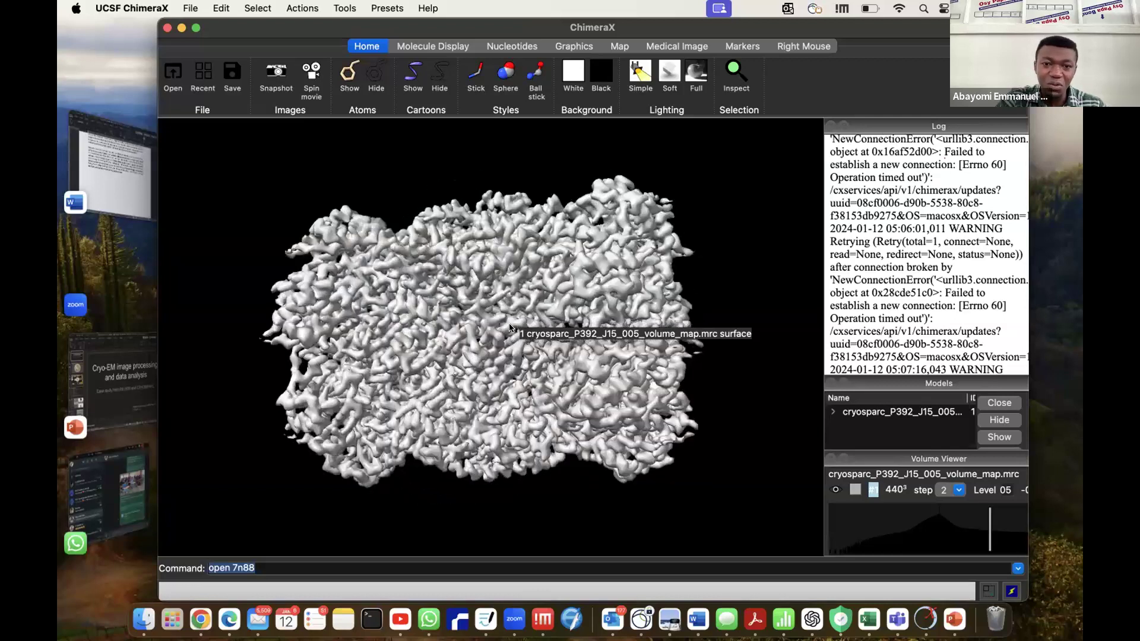
Examine the fine surface density of the J15 volume map up close, including its outer edge, and return to the whole particle.
scroll(511, 325, "up", 5)
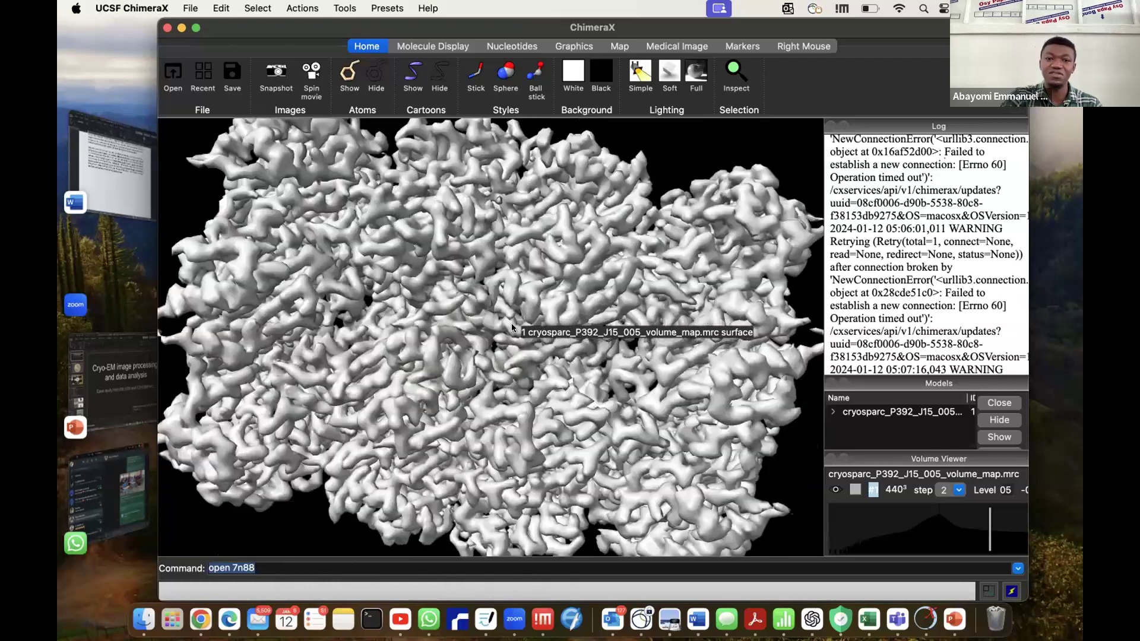
scroll(512, 323, "up", 6)
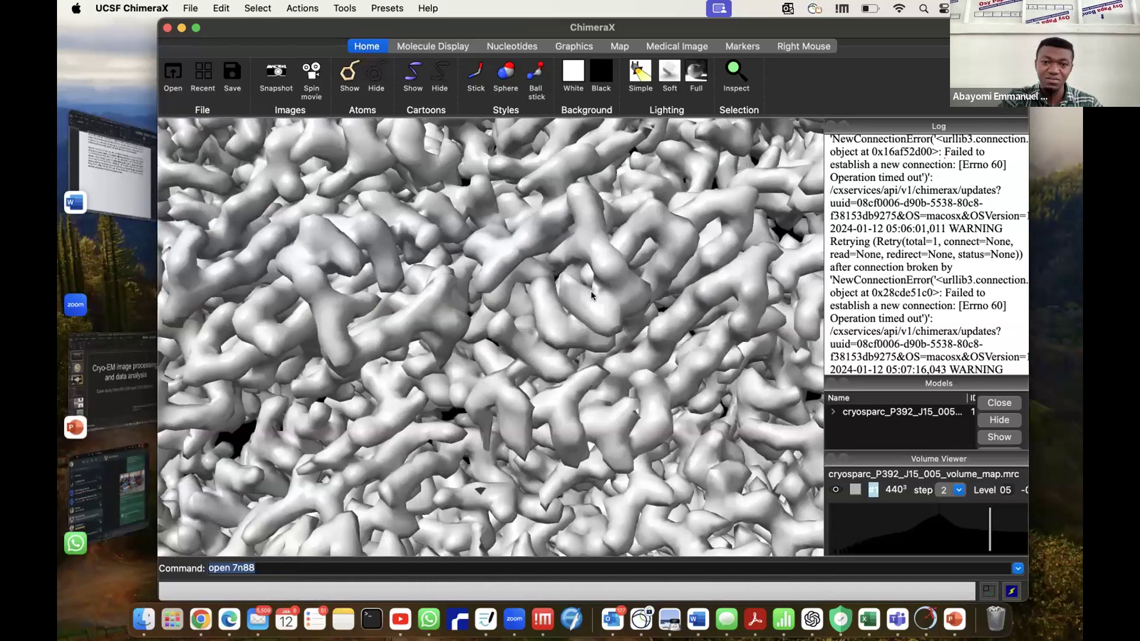
scroll(590, 291, "up", 5)
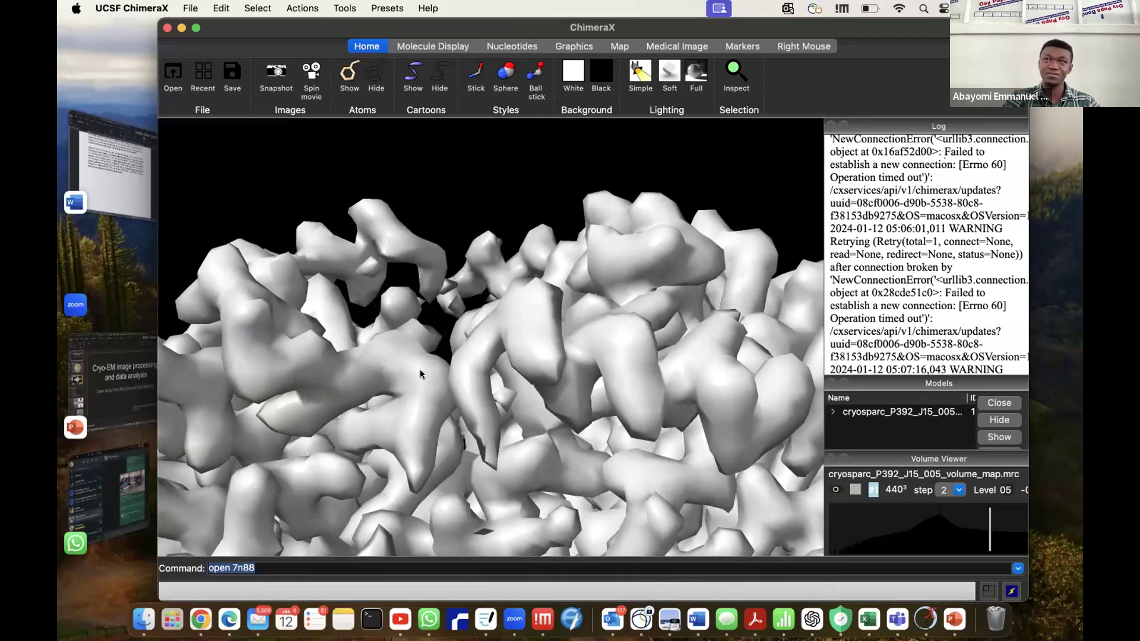
scroll(512, 324, "down", 10)
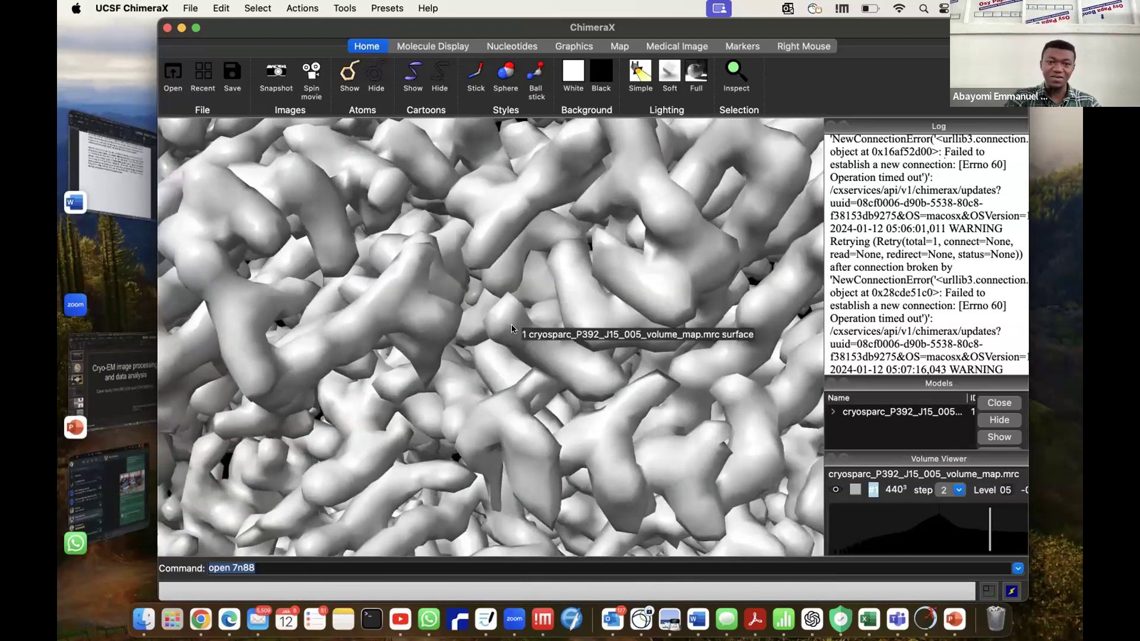
scroll(511, 324, "up", 10)
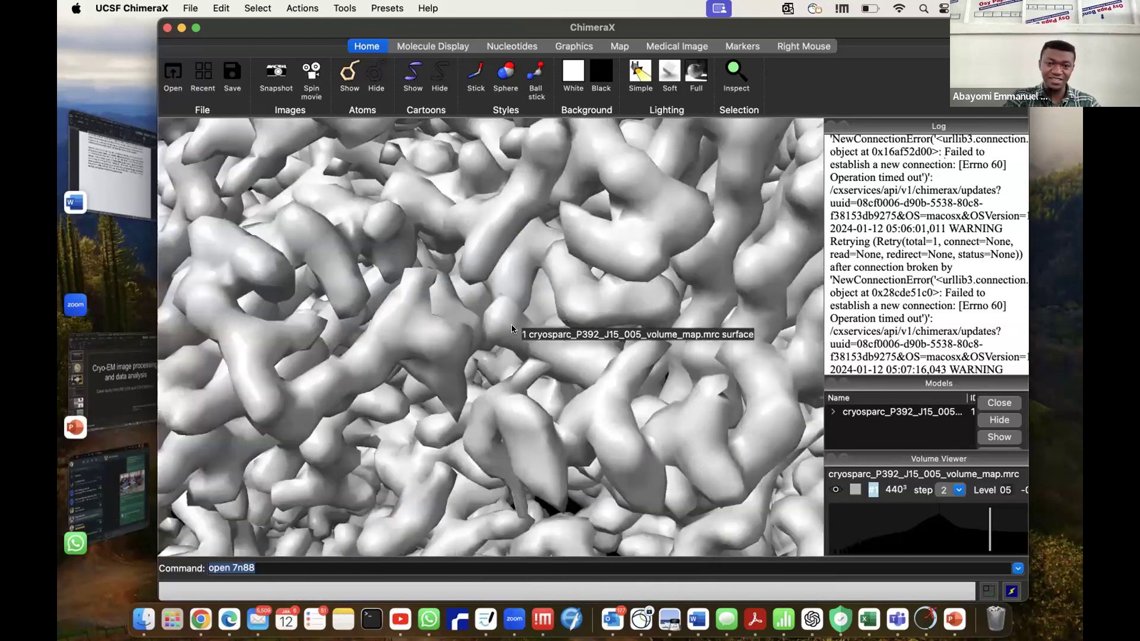
scroll(461, 343, "up", 10)
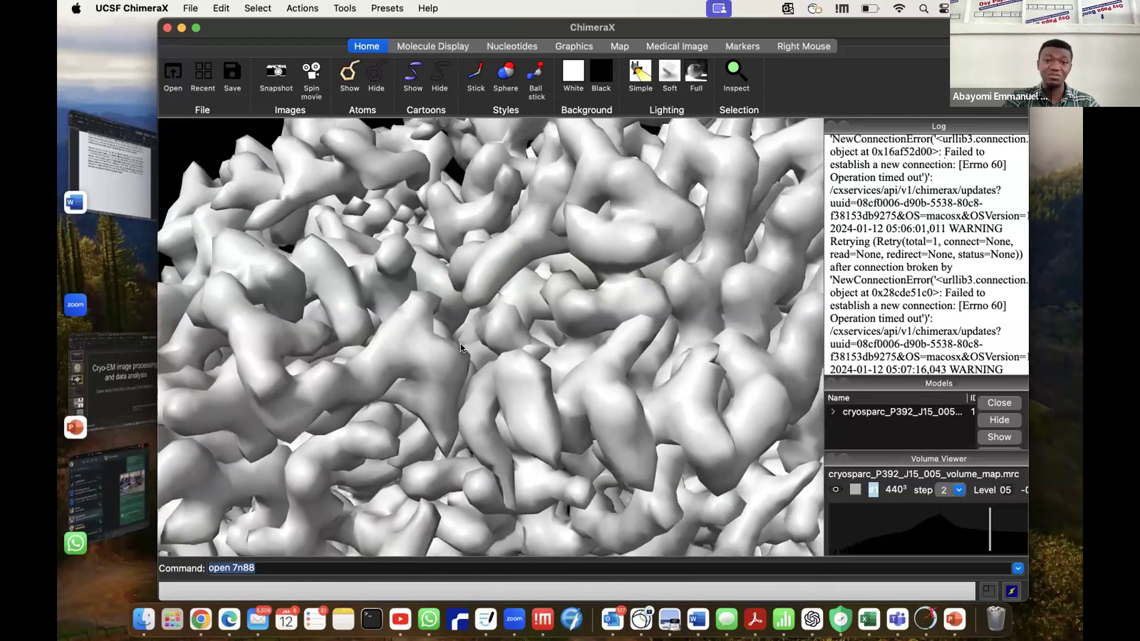
scroll(461, 348, "down", 10)
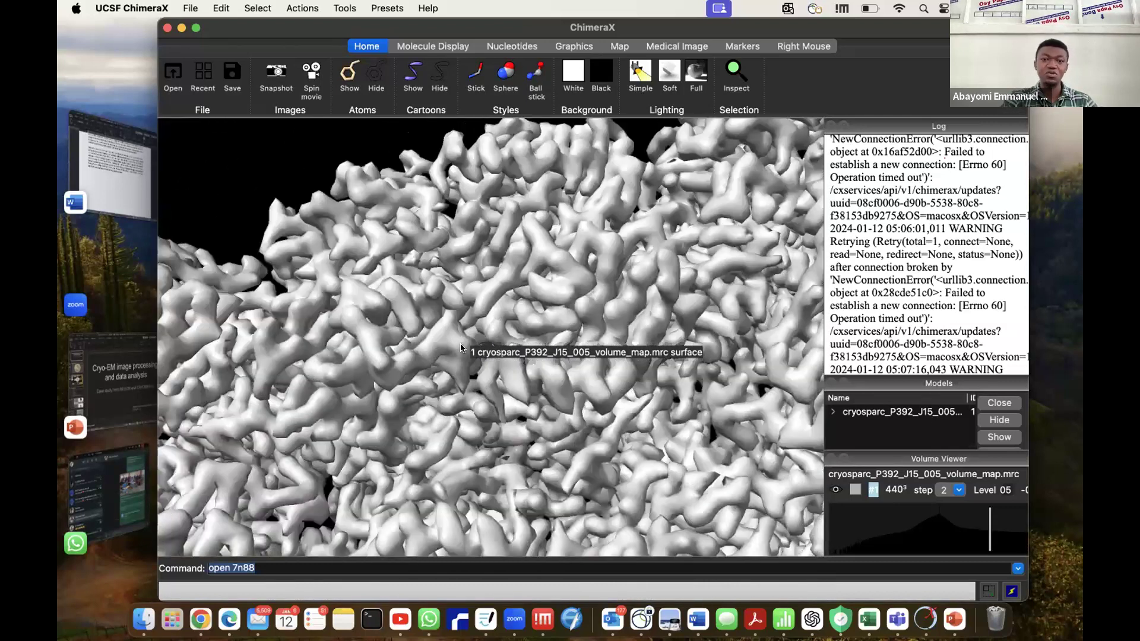
scroll(461, 348, "up", 5)
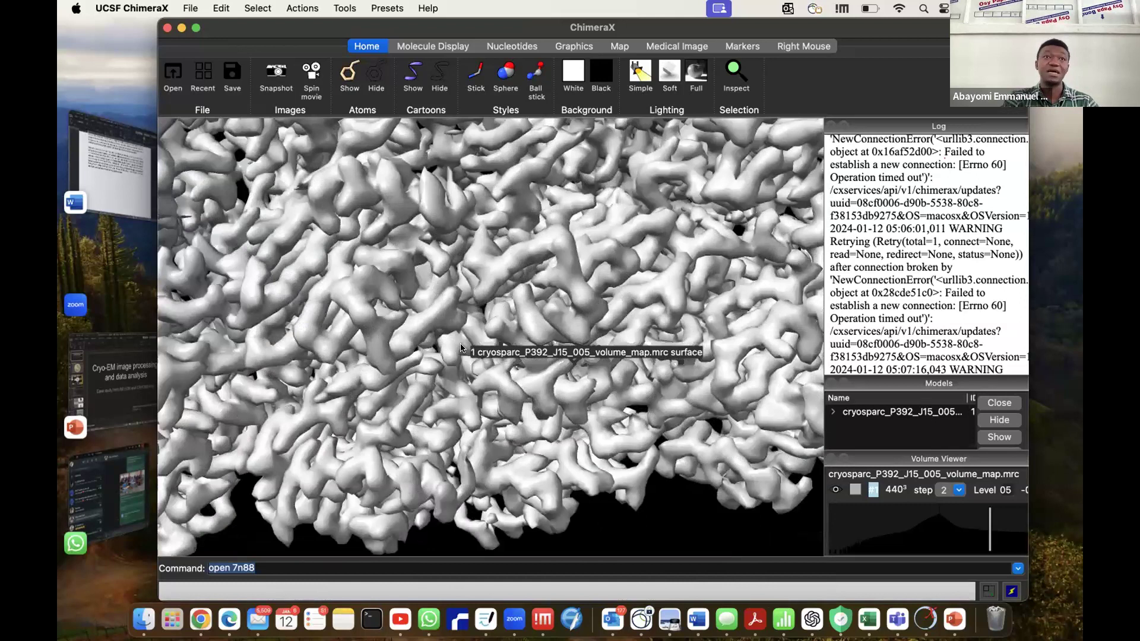
scroll(461, 348, "up", 2)
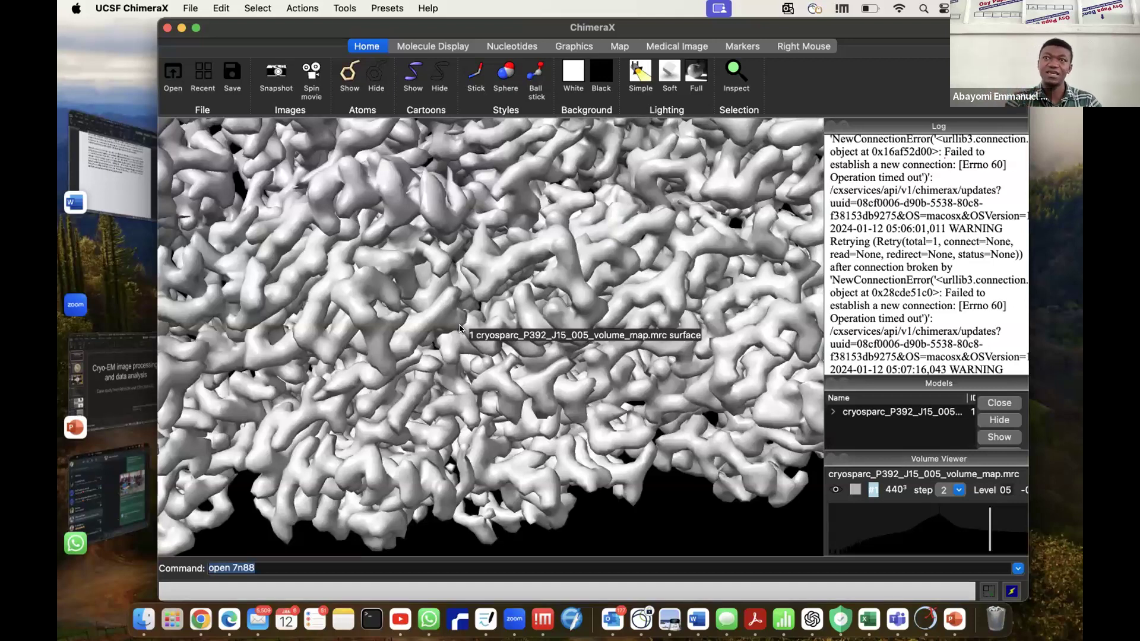
scroll(459, 324, "down", 6)
scroll(458, 326, "down", 5)
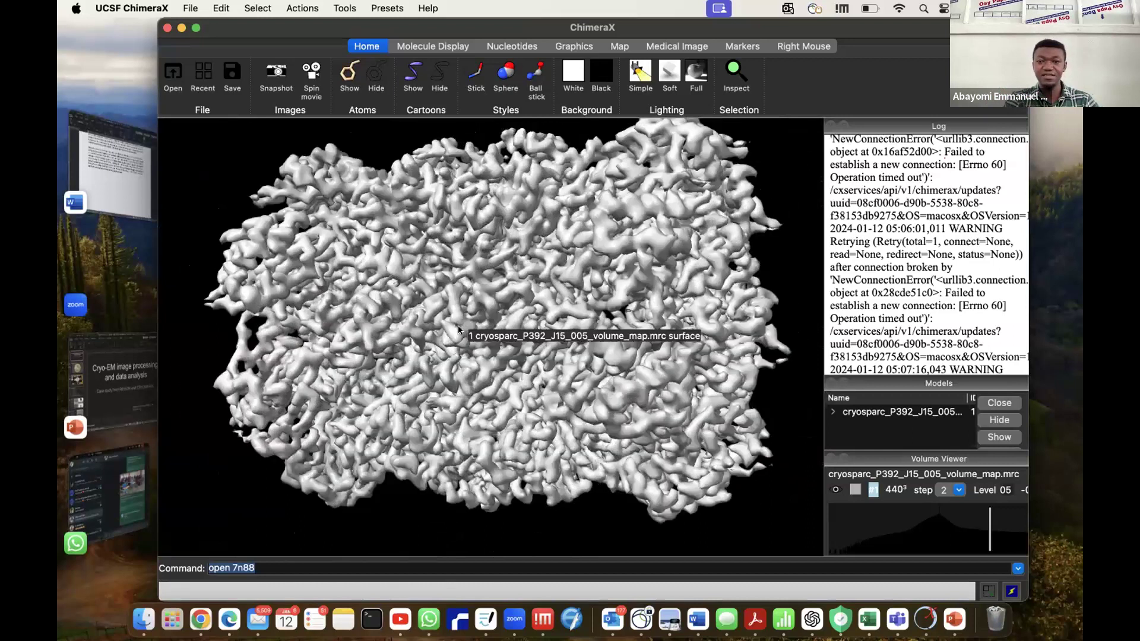
scroll(458, 326, "down", 5)
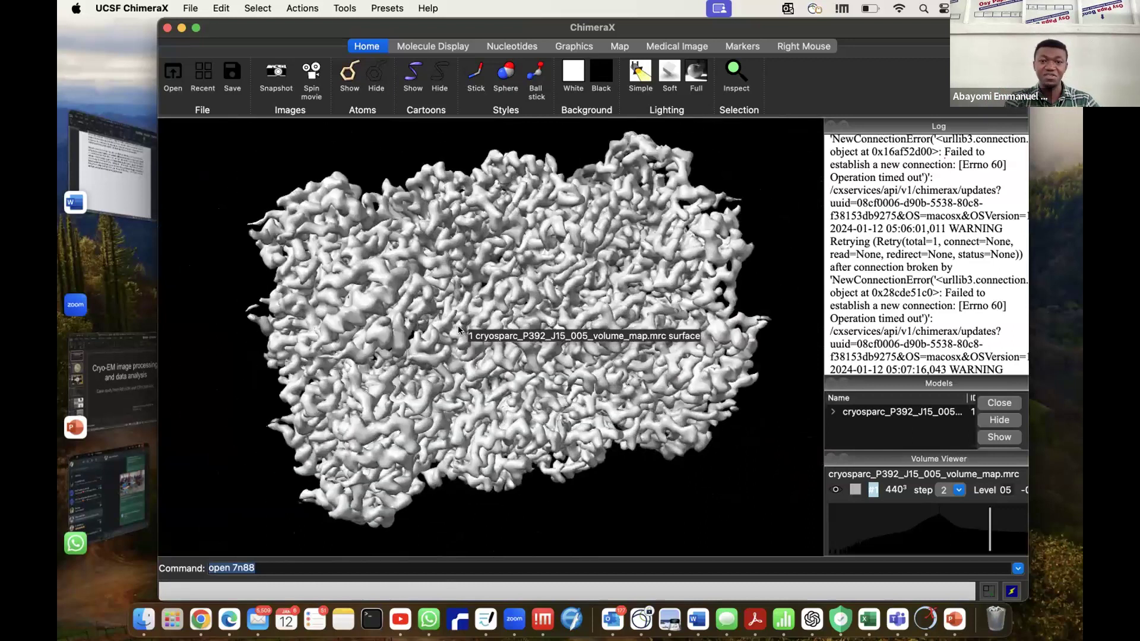
scroll(458, 325, "down", 2)
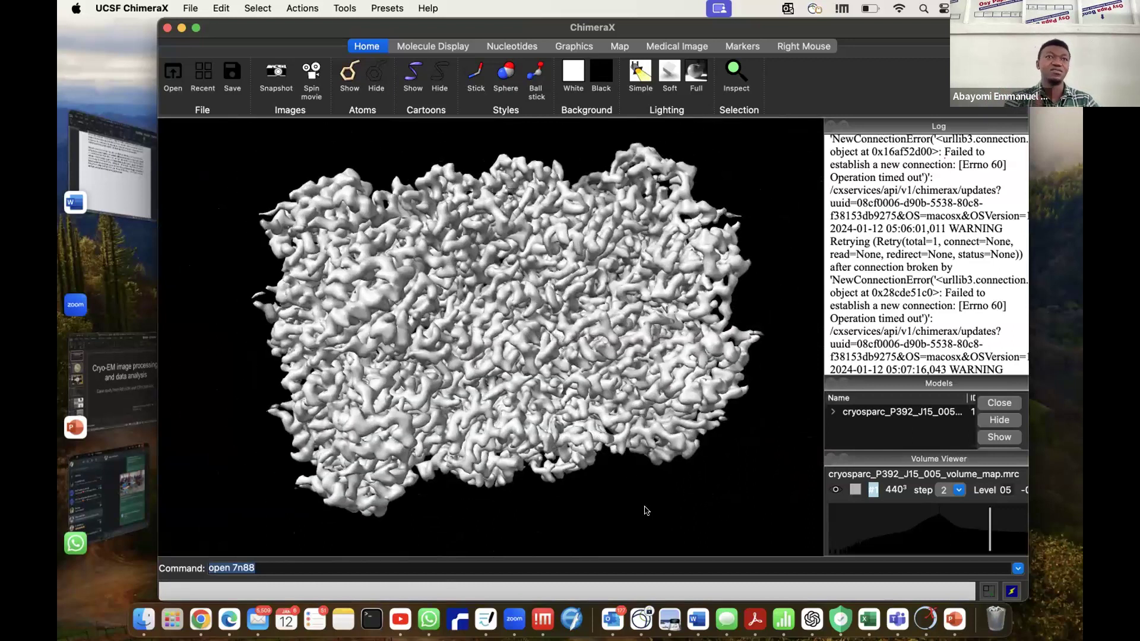
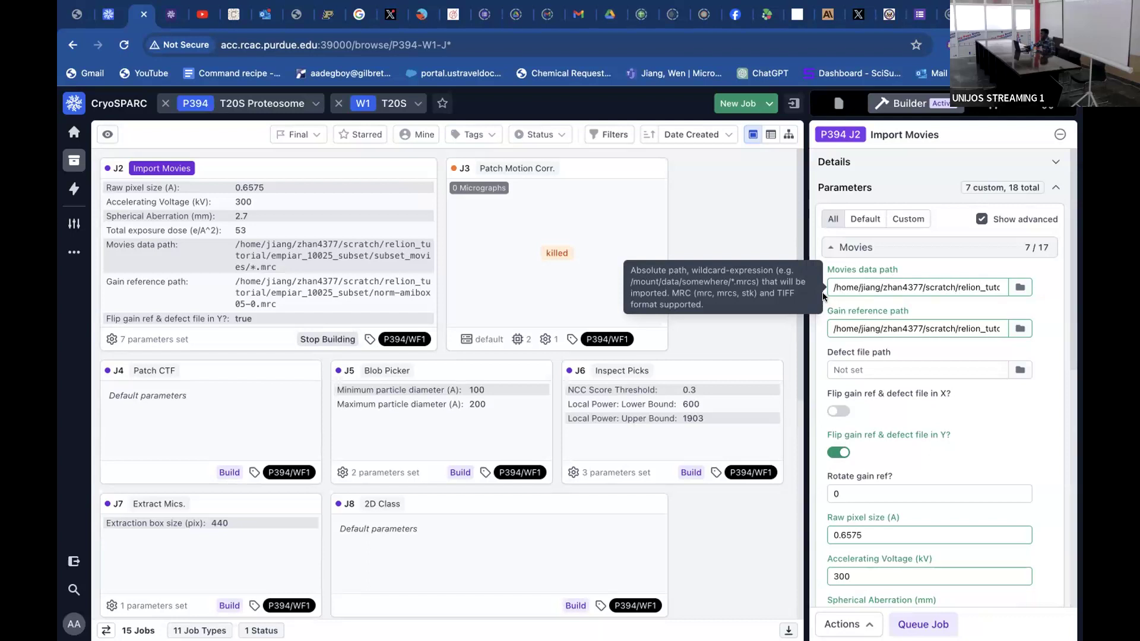
Review the Import Movies J2 parameters, including the movie files behind the data path, the gain reference path and the microscope settings.
left_click(1015, 288)
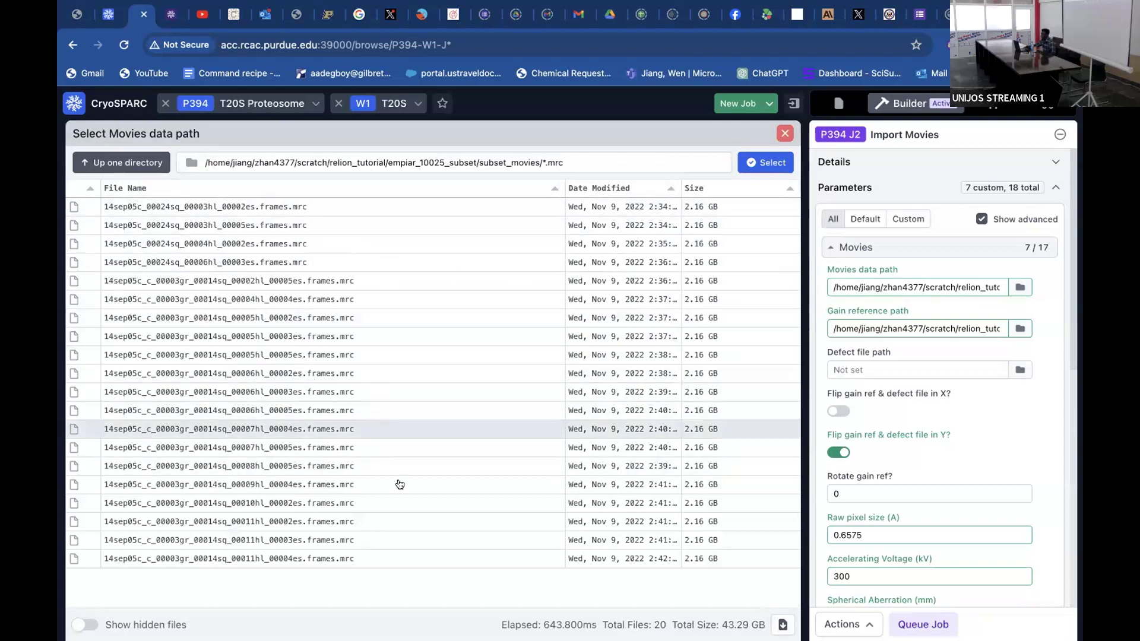
left_click(785, 133)
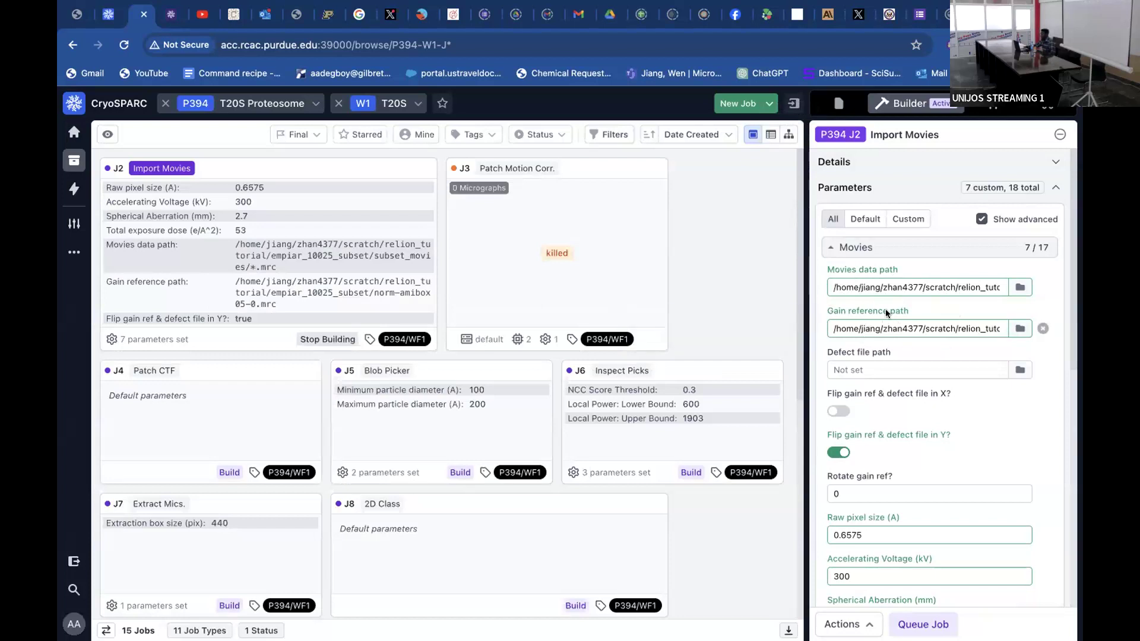
mouse_move(917, 321)
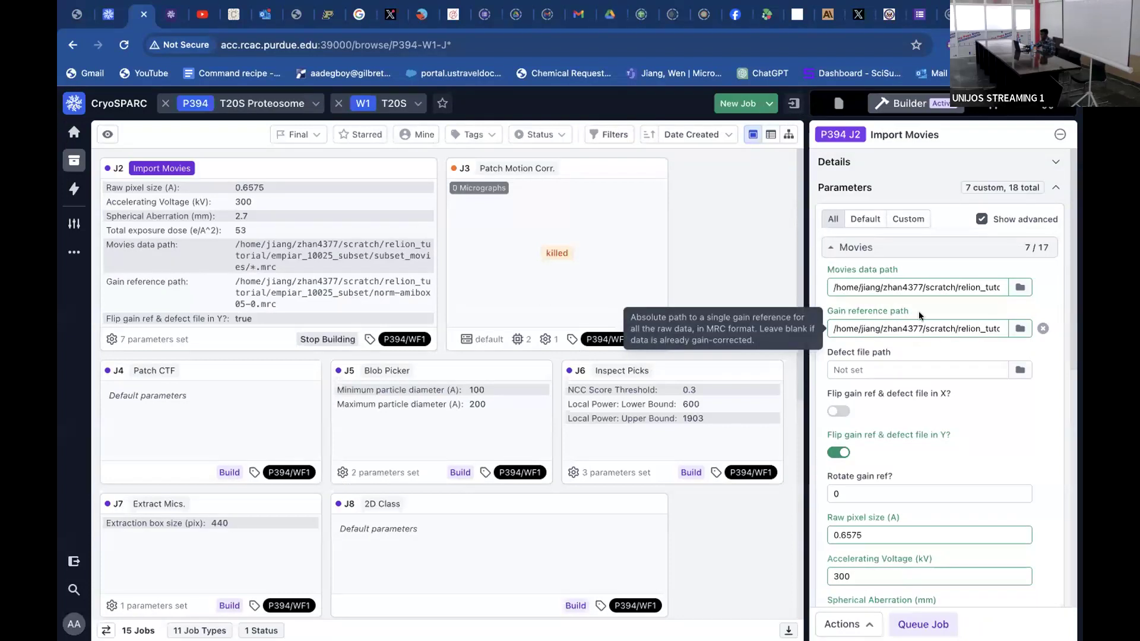
mouse_move(857, 291)
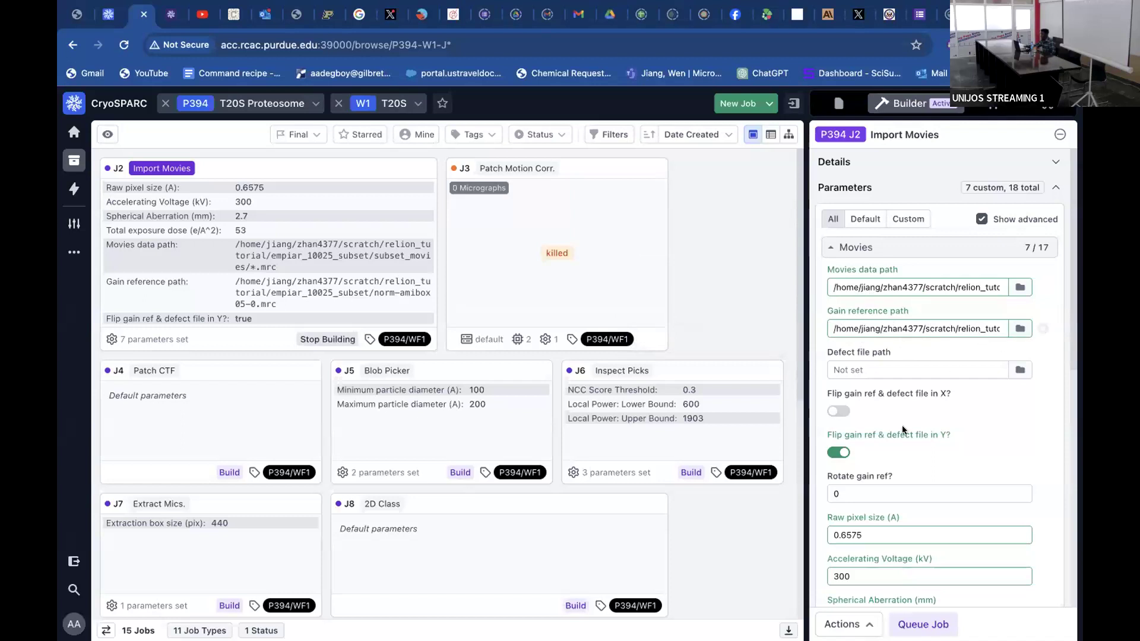
scroll(903, 425, "down", 5)
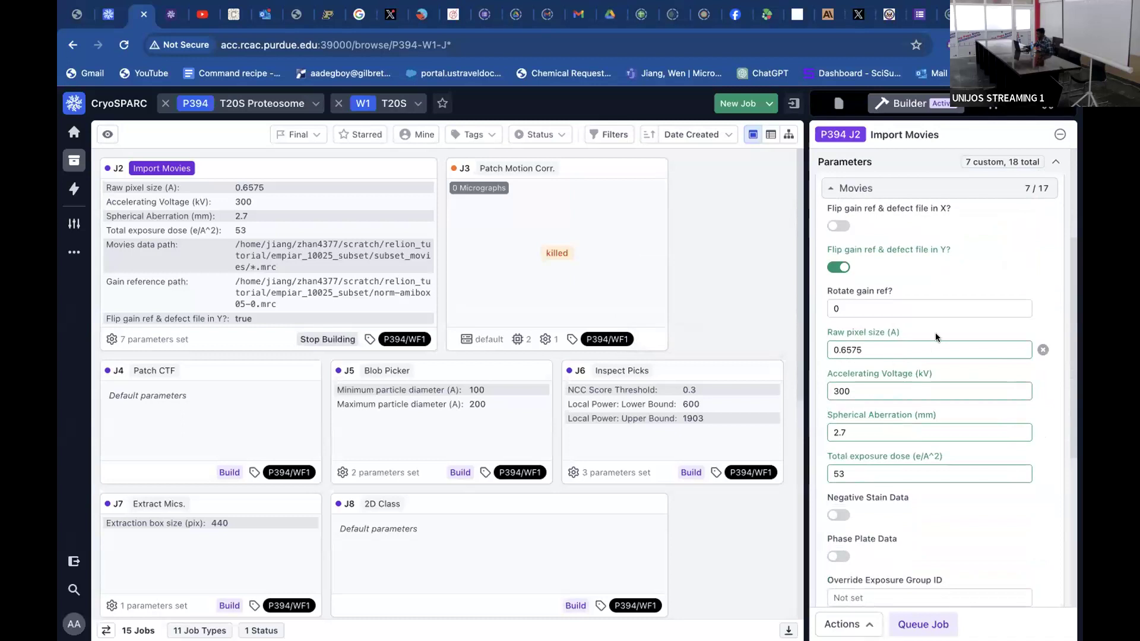
scroll(935, 332, "up", 5)
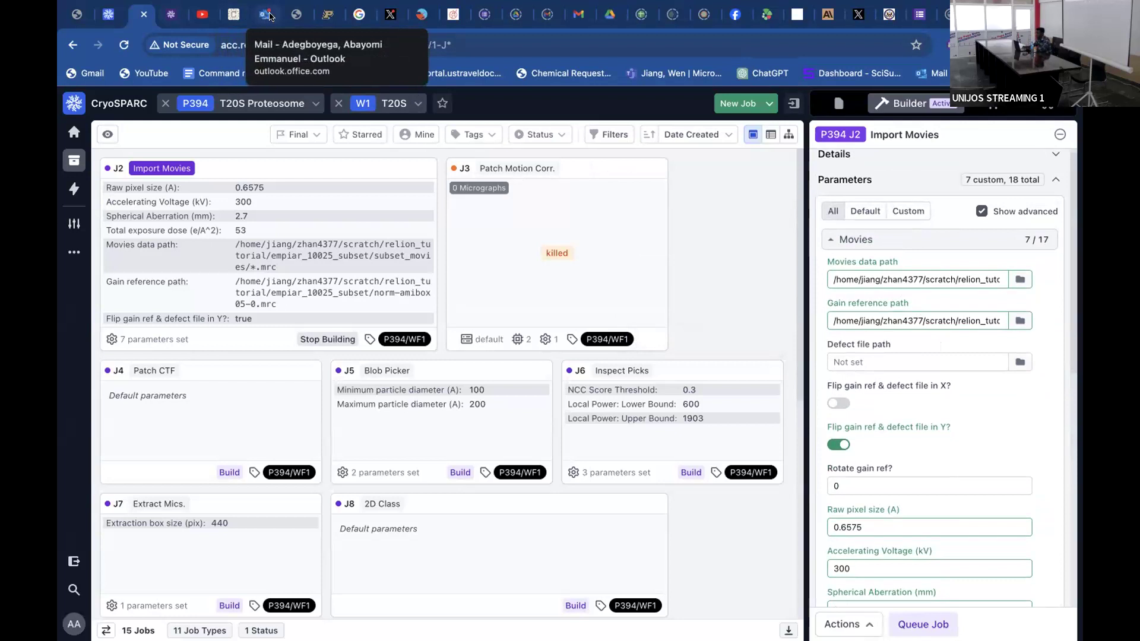
Search the web for "empair 10025" and open the EMDB-9202 T20S proteasome result.
left_click(299, 14)
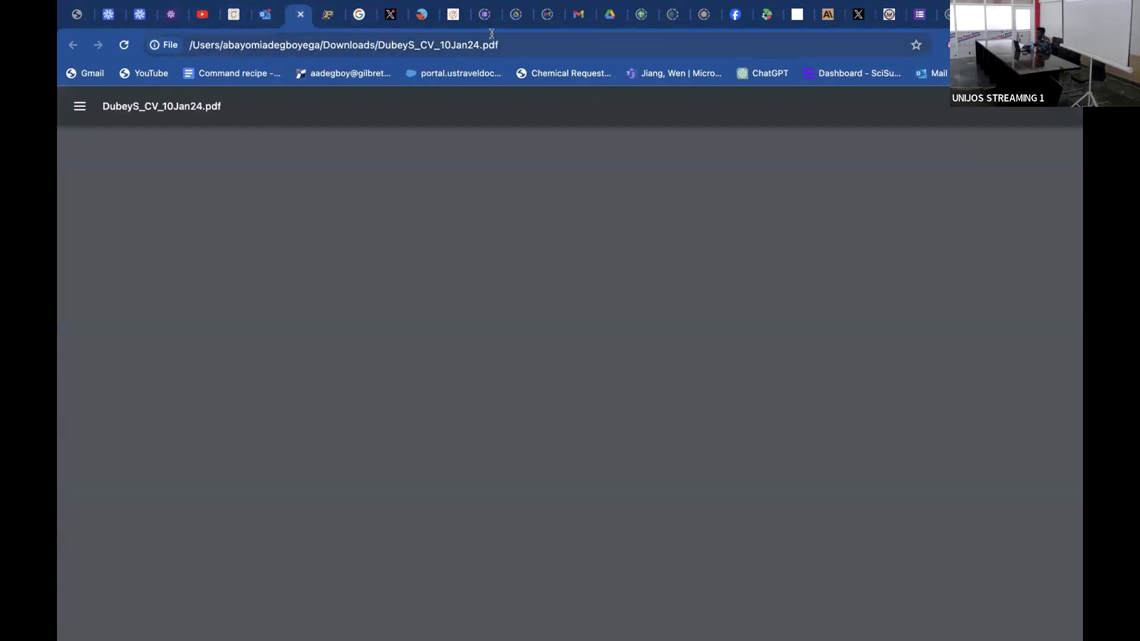
left_click(492, 34)
type("empa")
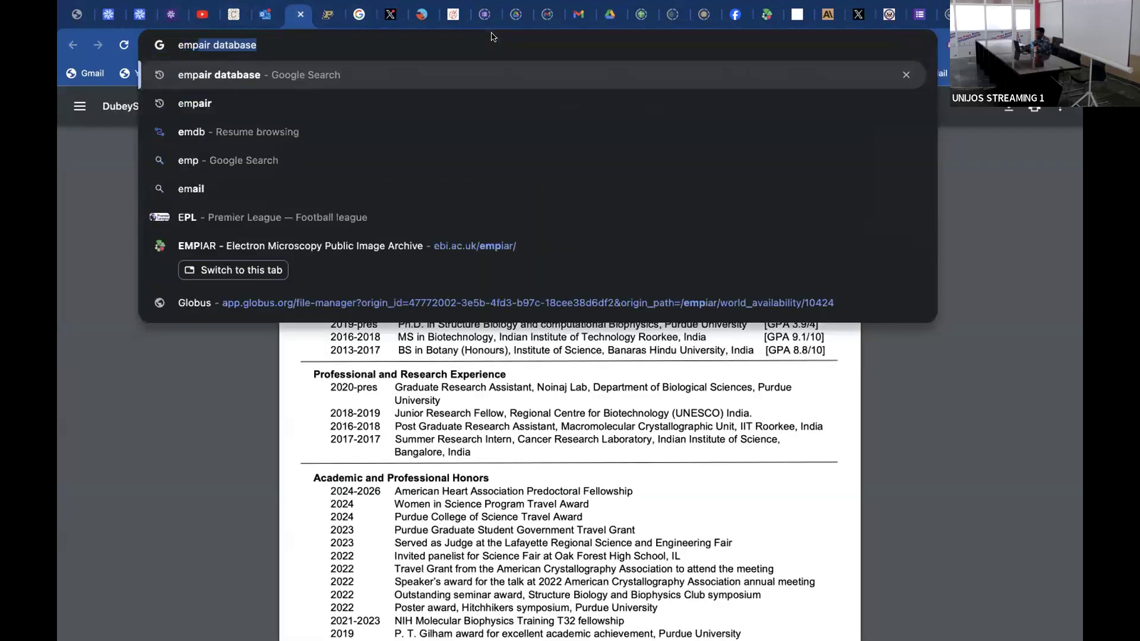
key("Right")
key("BackSpace")
key("BackSpace")
key("BackSpace")
key("BackSpace")
key("BackSpace")
key("BackSpace")
key("BackSpace")
key("BackSpace")
type("1")
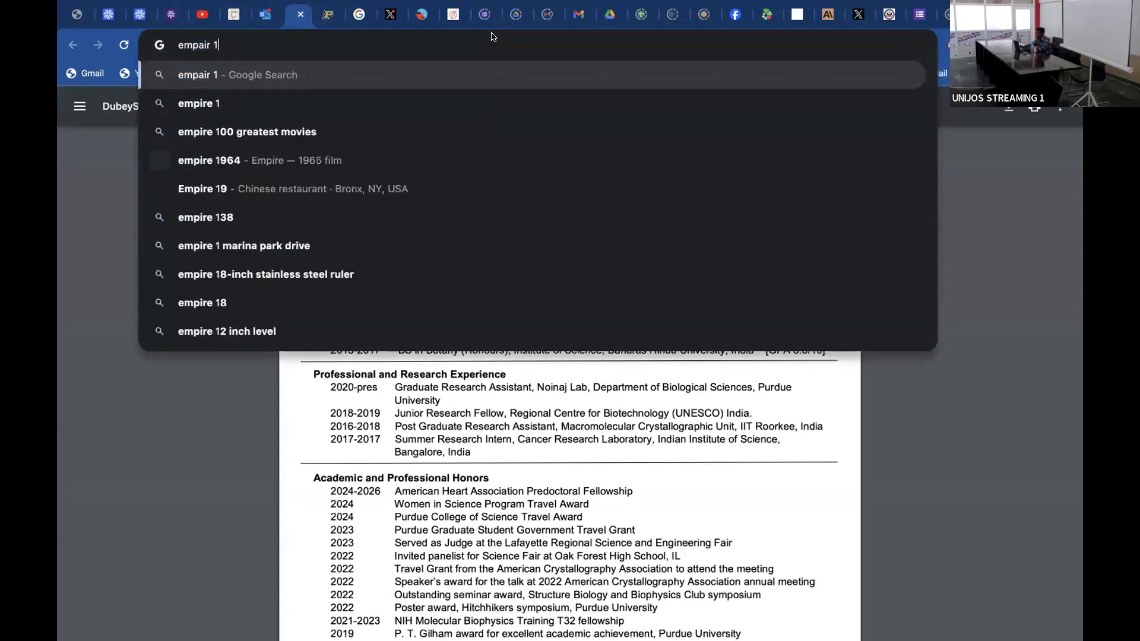
type("0025")
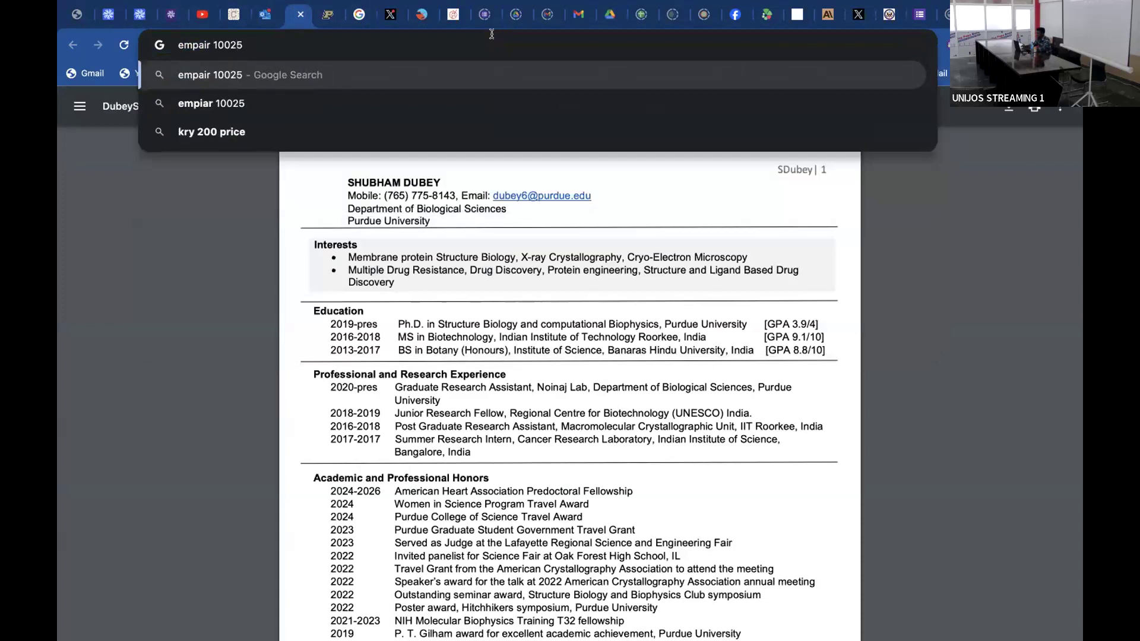
key("Return")
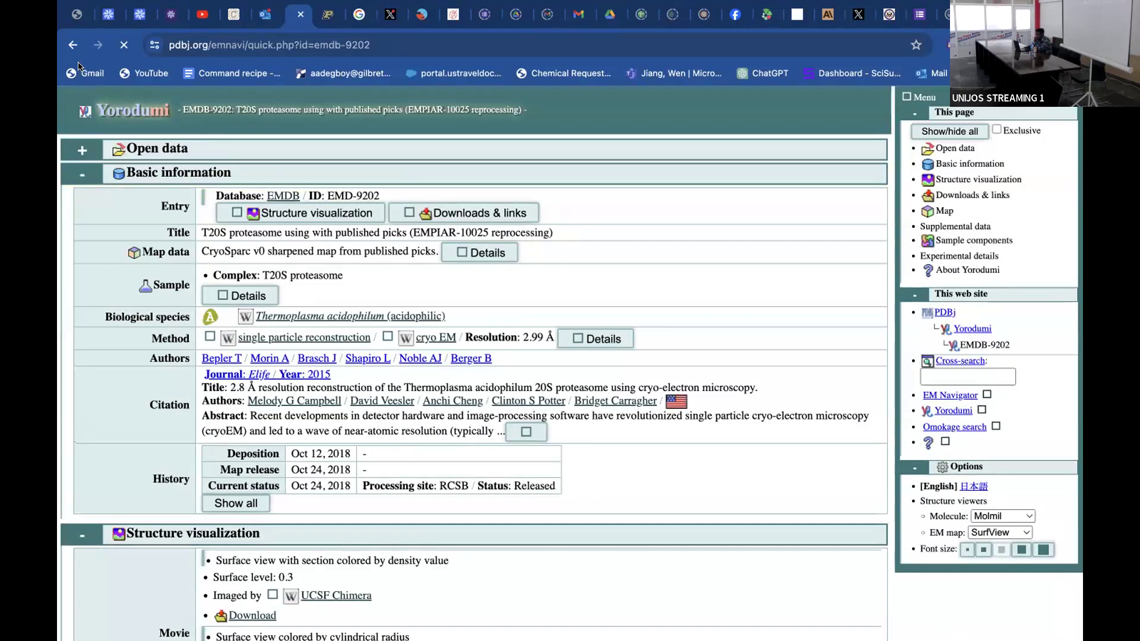
Return to the search results and look through them for the EMPIAR-10025 dataset entry.
left_click(72, 45)
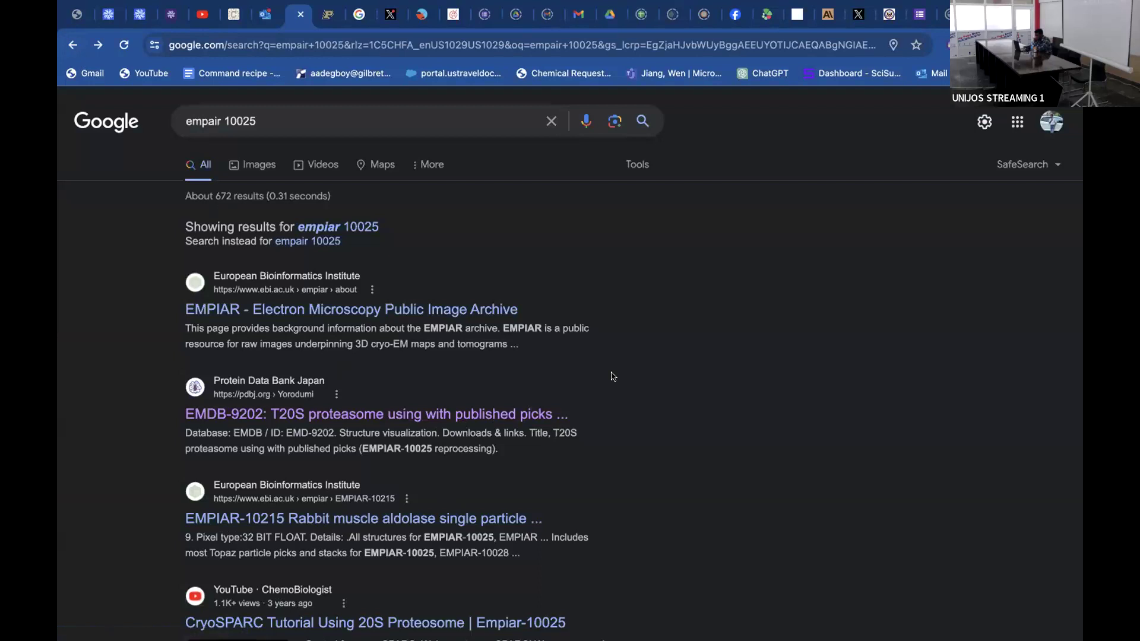
scroll(612, 376, "down", 8)
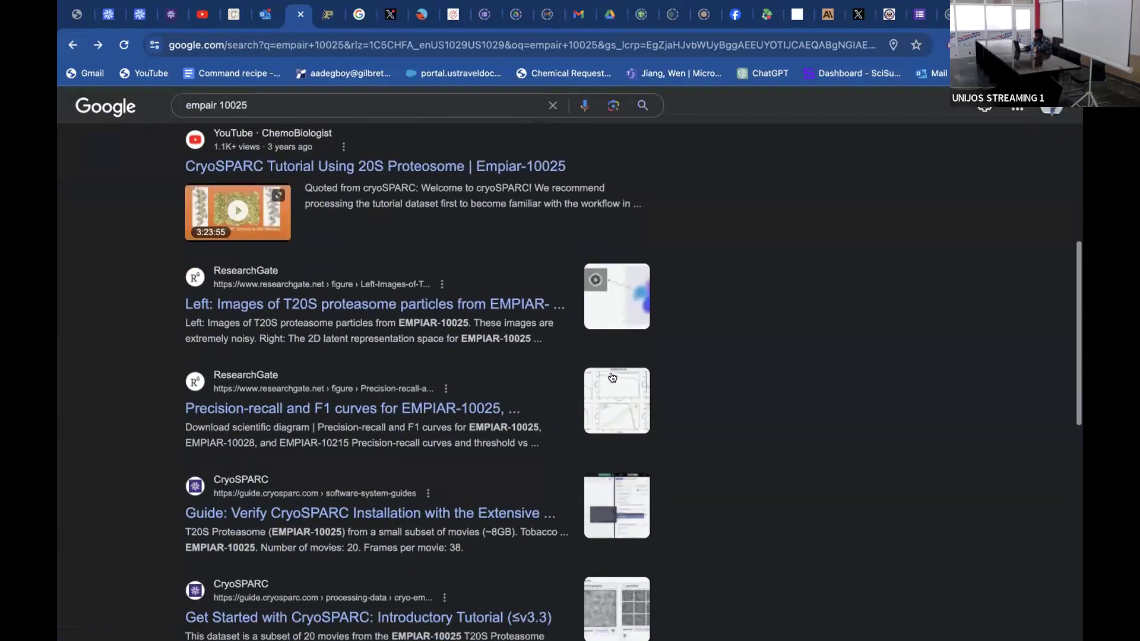
scroll(590, 376, "up", 8)
scroll(588, 376, "down", 1)
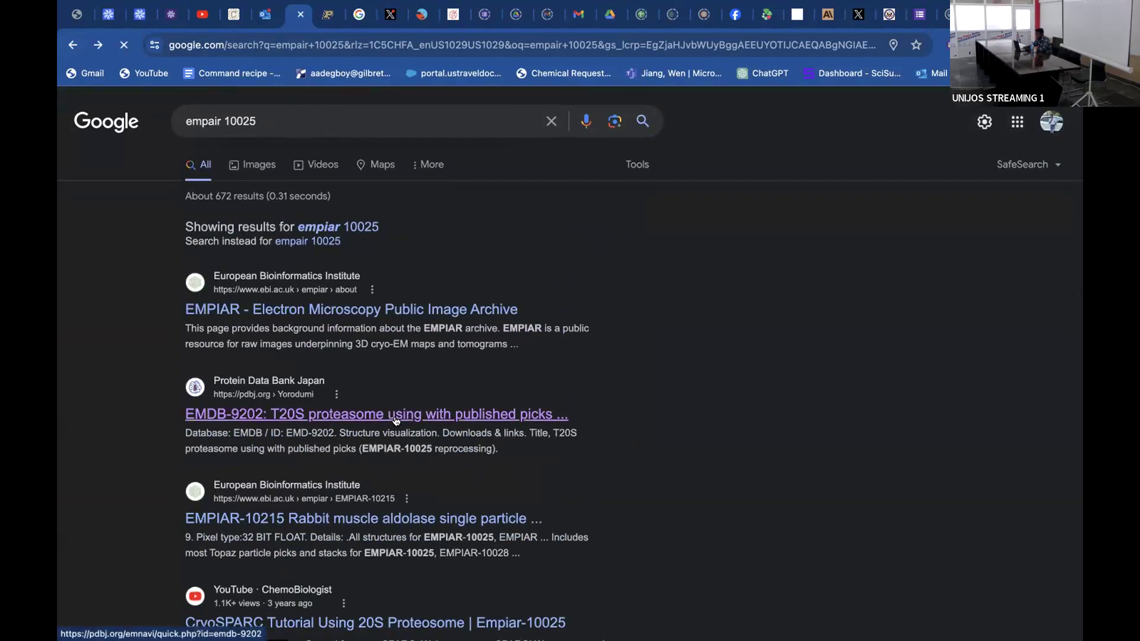
Search the web for "empire database" and open the EMPIAR Electron Microscopy Public Image Archive site.
left_click(317, 122)
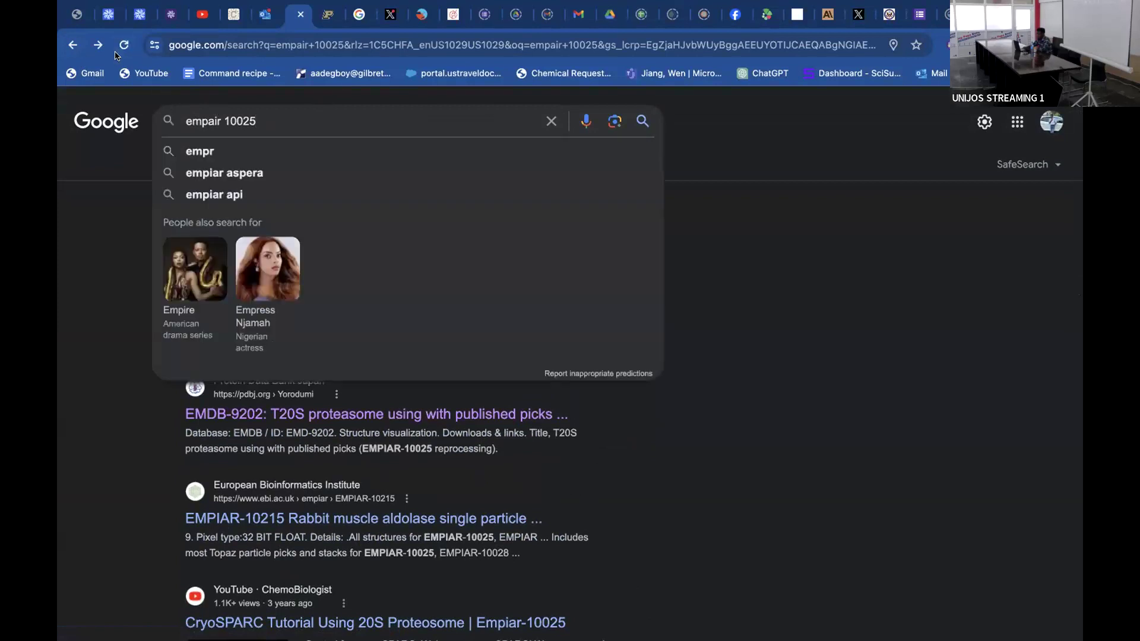
key("BackSpace")
key("BackSpace")
key("BackSpace")
key("BackSpace")
key("BackSpace")
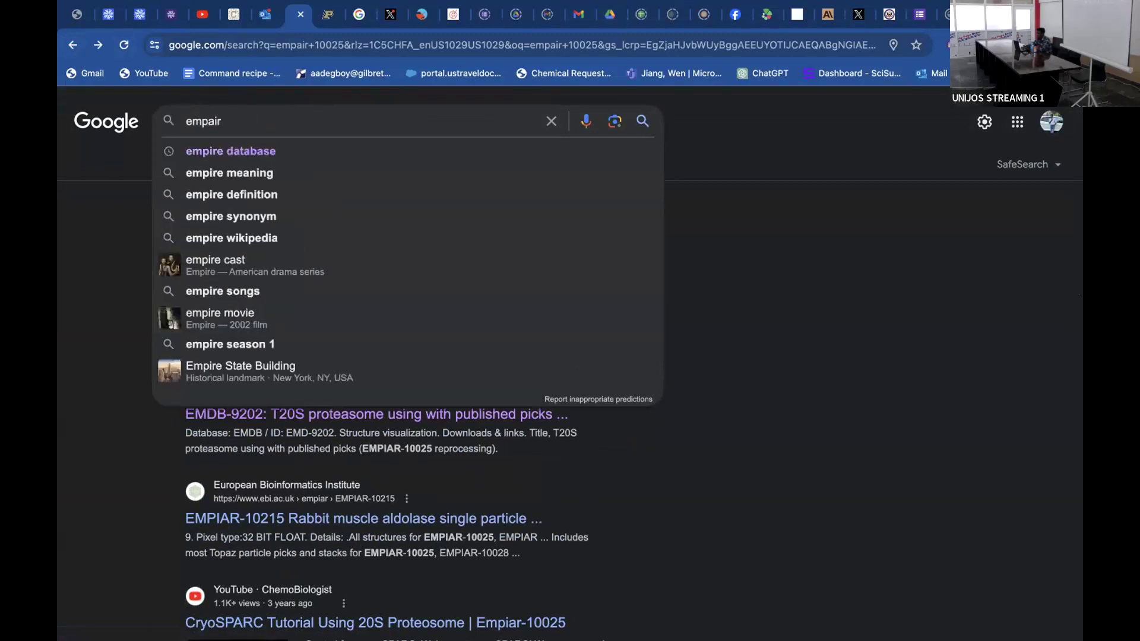
type("d")
left_click(272, 154)
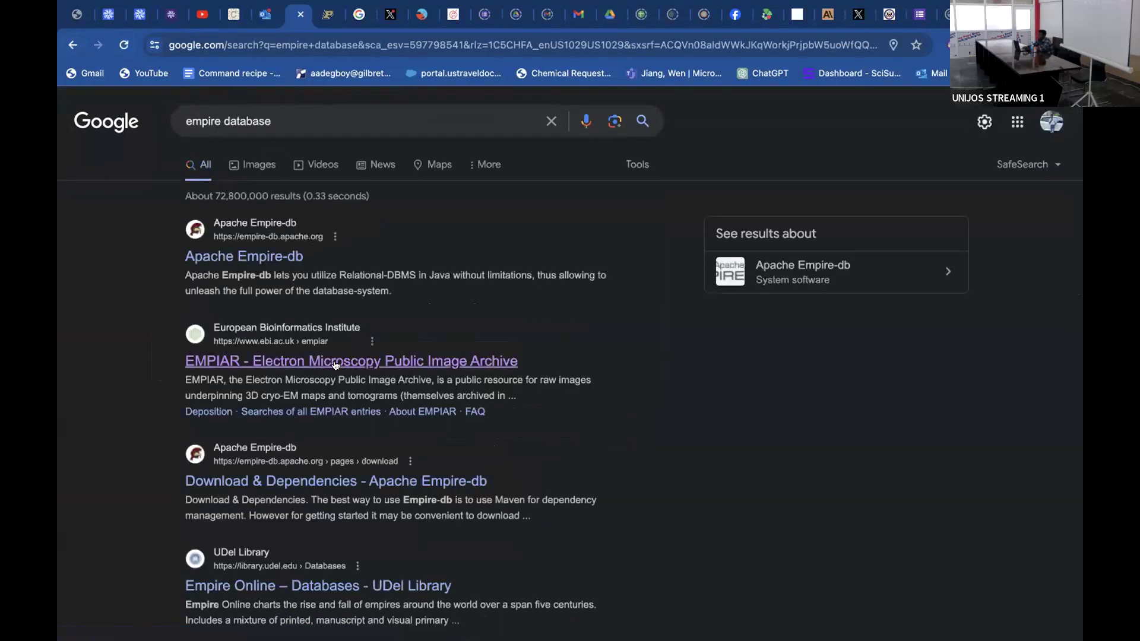
left_click(336, 364)
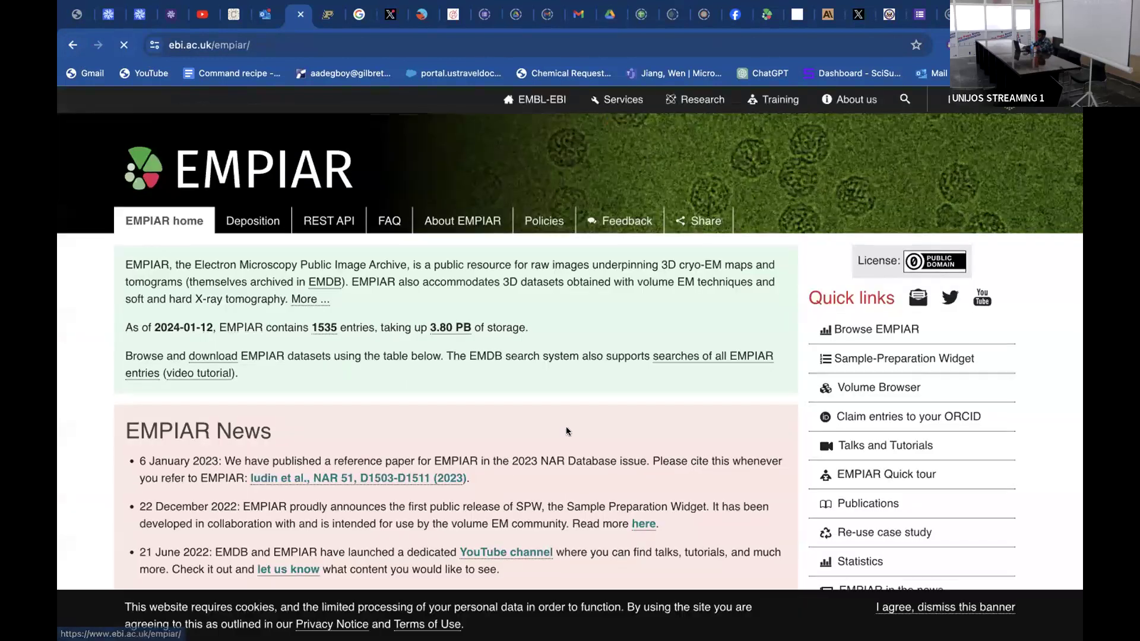
Filter the EMPIAR dataset table by 10025 and open the EMPIAR-10025 T20S Proteasome entry.
scroll(566, 429, "down", 6)
left_click(664, 255)
type("10025")
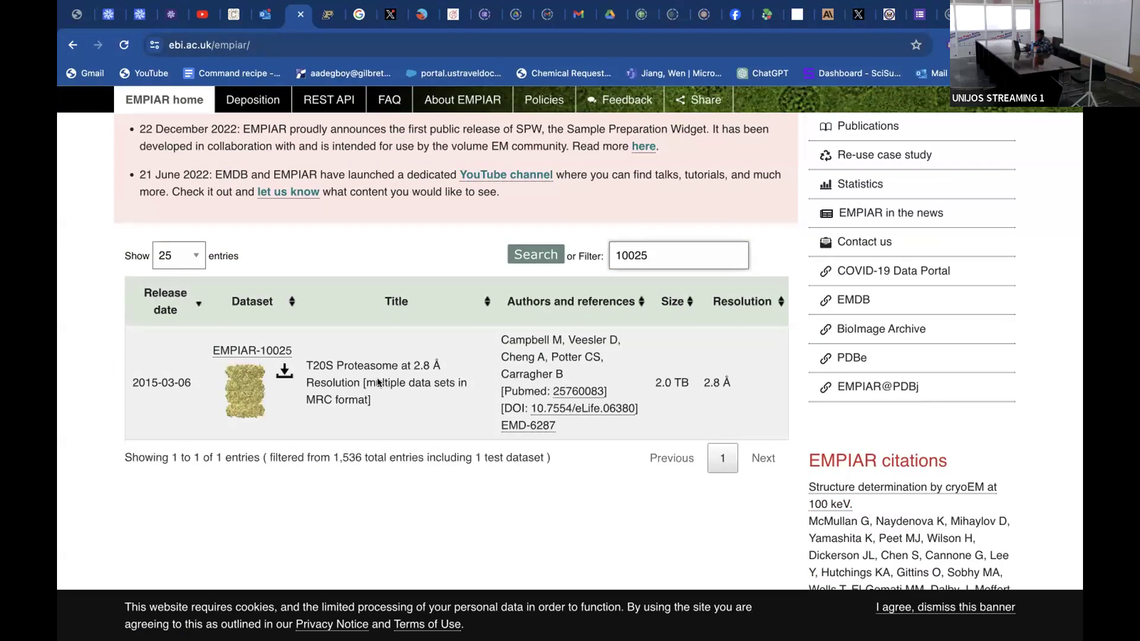
left_click(264, 351)
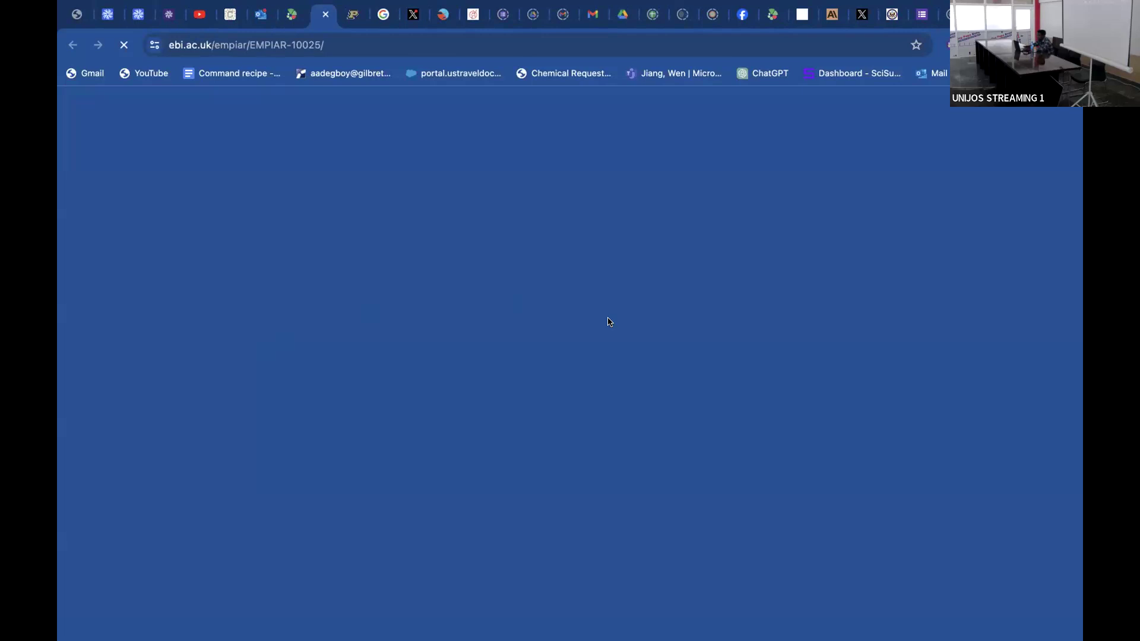
Examine the EMPIAR-10025 dataset details and raw movies image set, and open the entry's linked eLife publication.
scroll(607, 322, "down", 2)
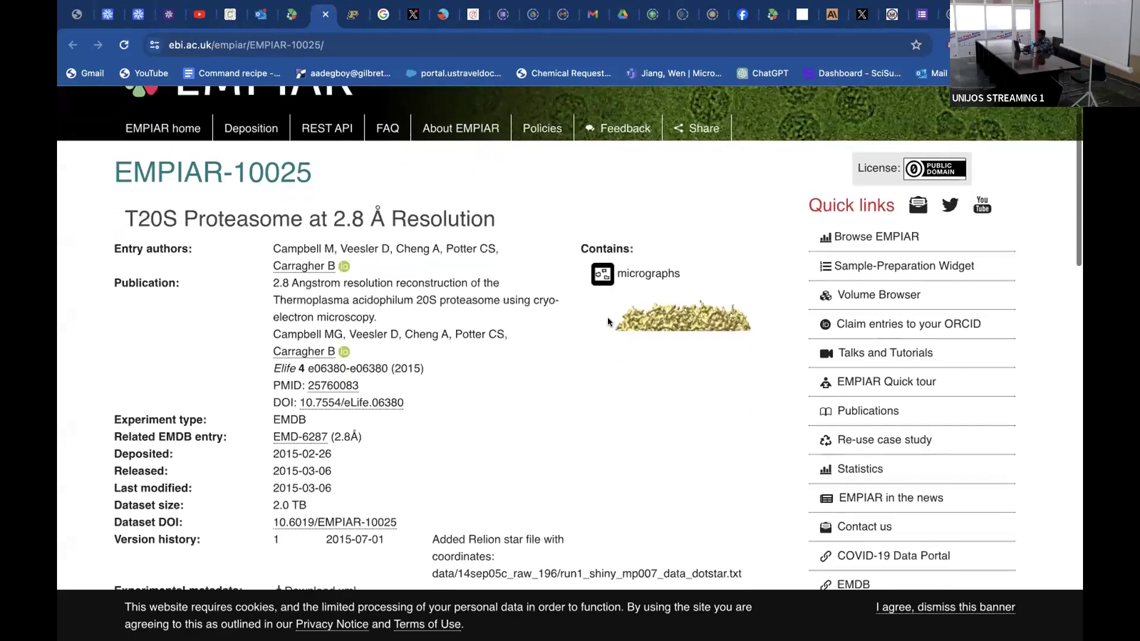
scroll(608, 322, "down", 6)
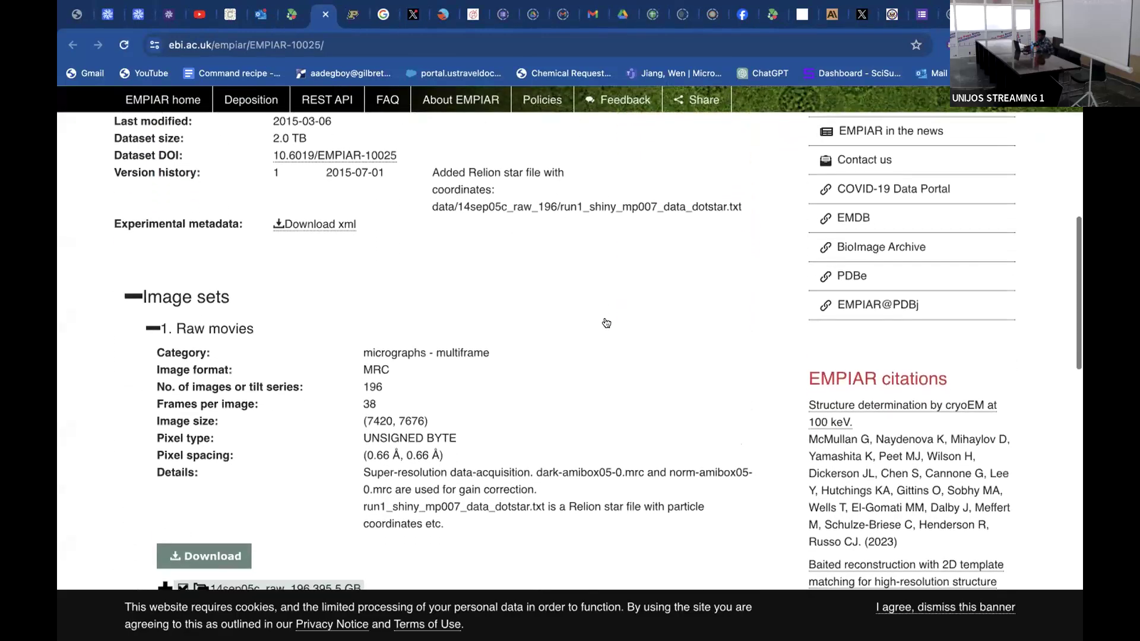
scroll(607, 323, "down", 1)
scroll(606, 323, "down", 1)
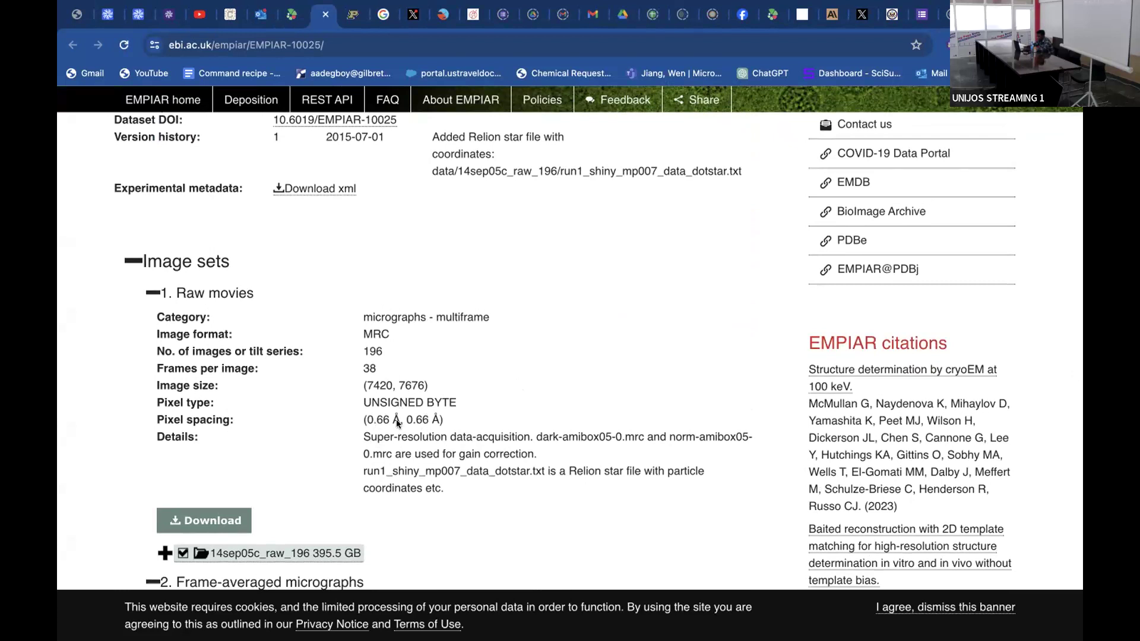
scroll(599, 365, "up", 3)
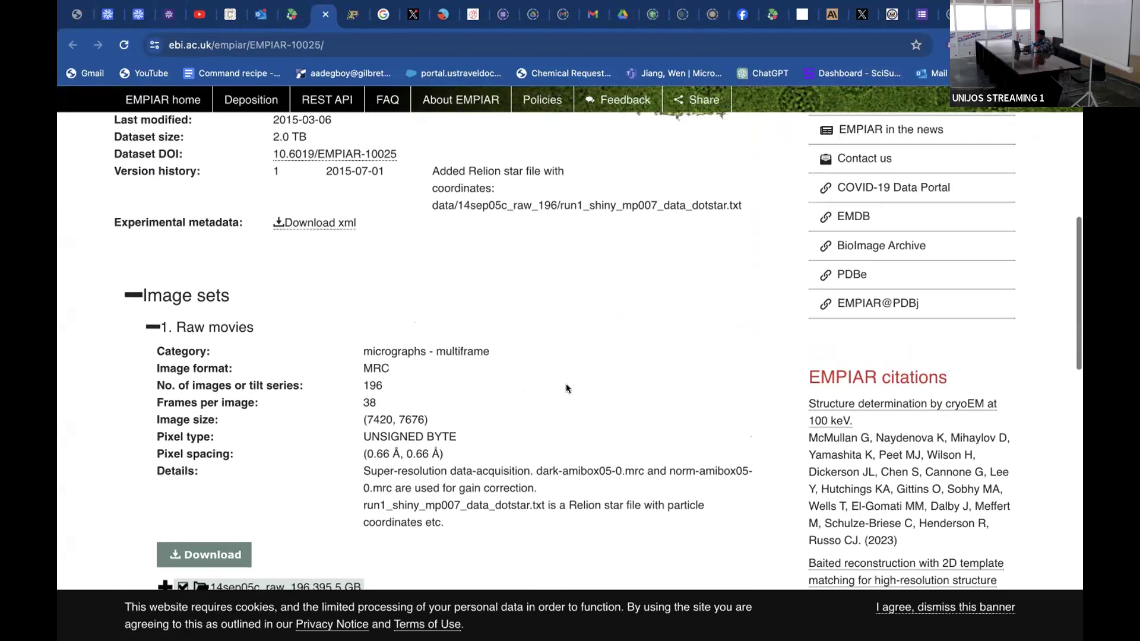
scroll(614, 423, "up", 3)
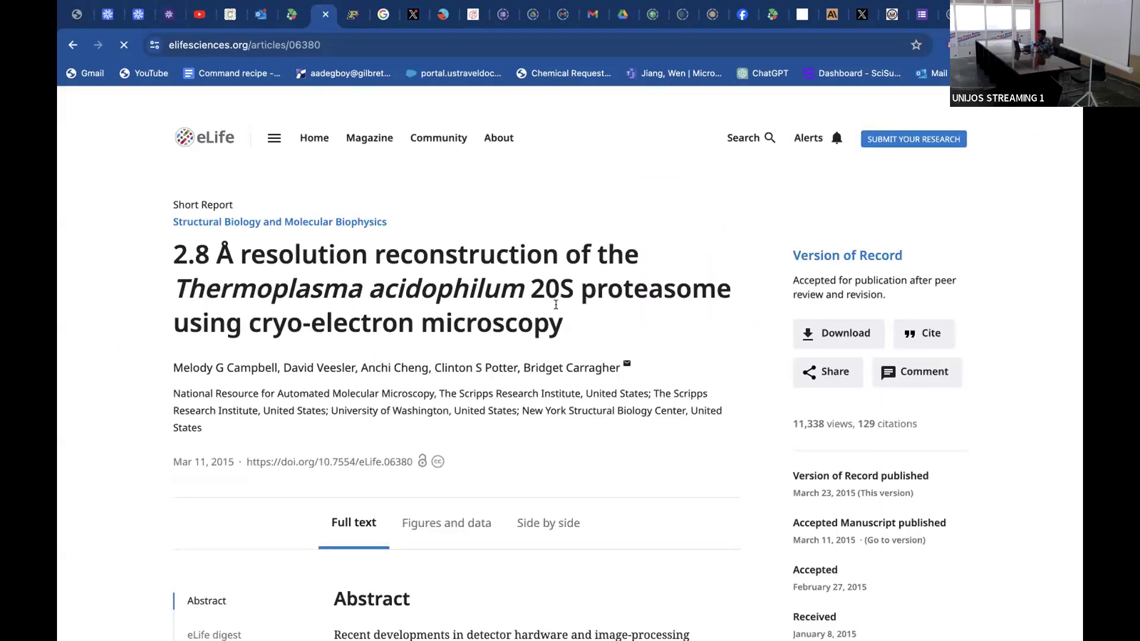
Examine the eLife article's Materials and methods section, covering data collection, data processing and model building, and the discussion before it.
scroll(556, 305, "down", 7)
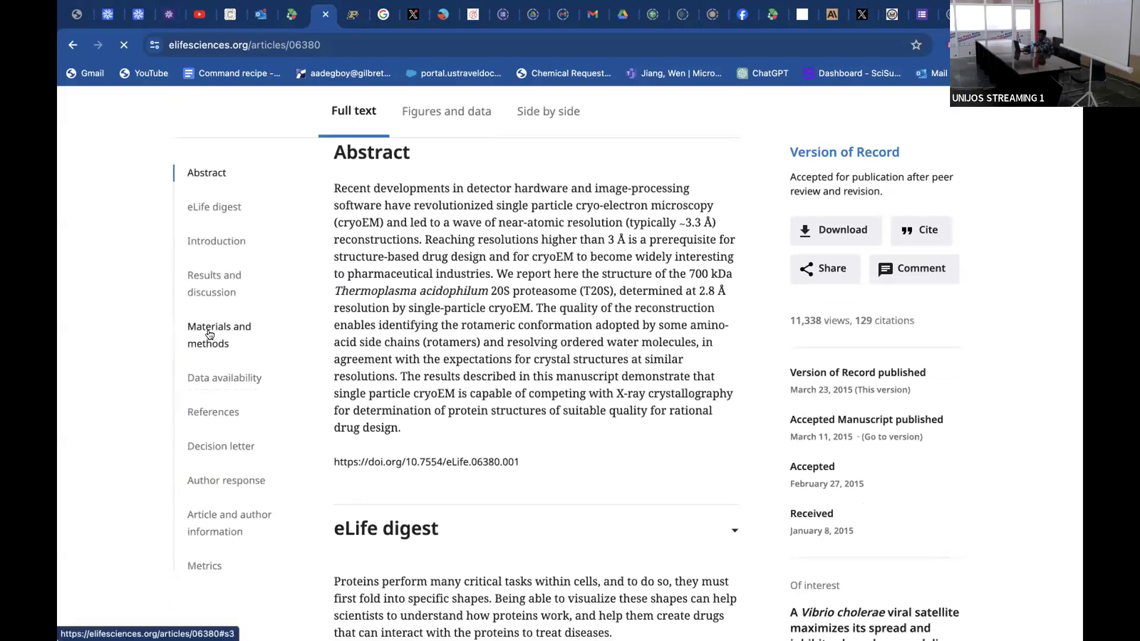
left_click(219, 331)
scroll(734, 440, "down", 7)
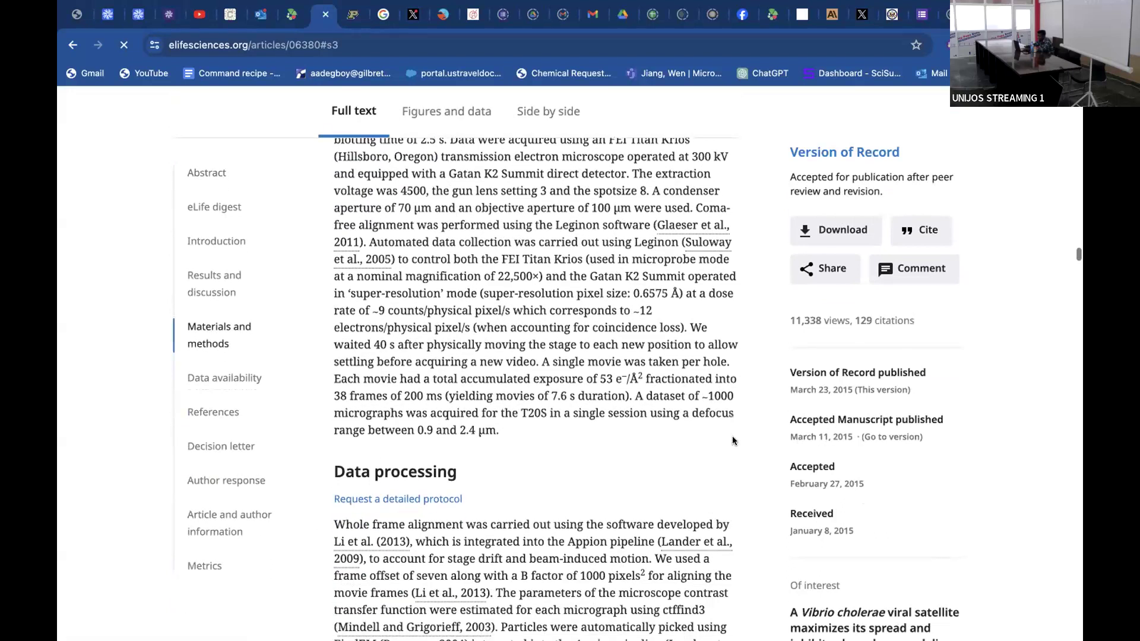
scroll(733, 441, "down", 2)
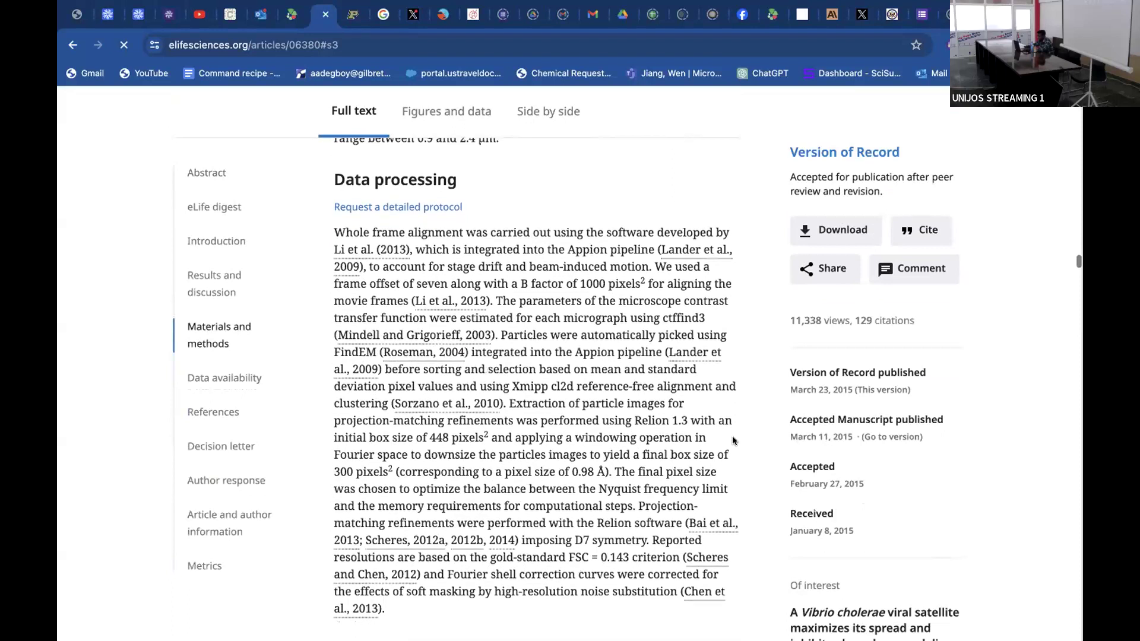
scroll(734, 440, "down", 1)
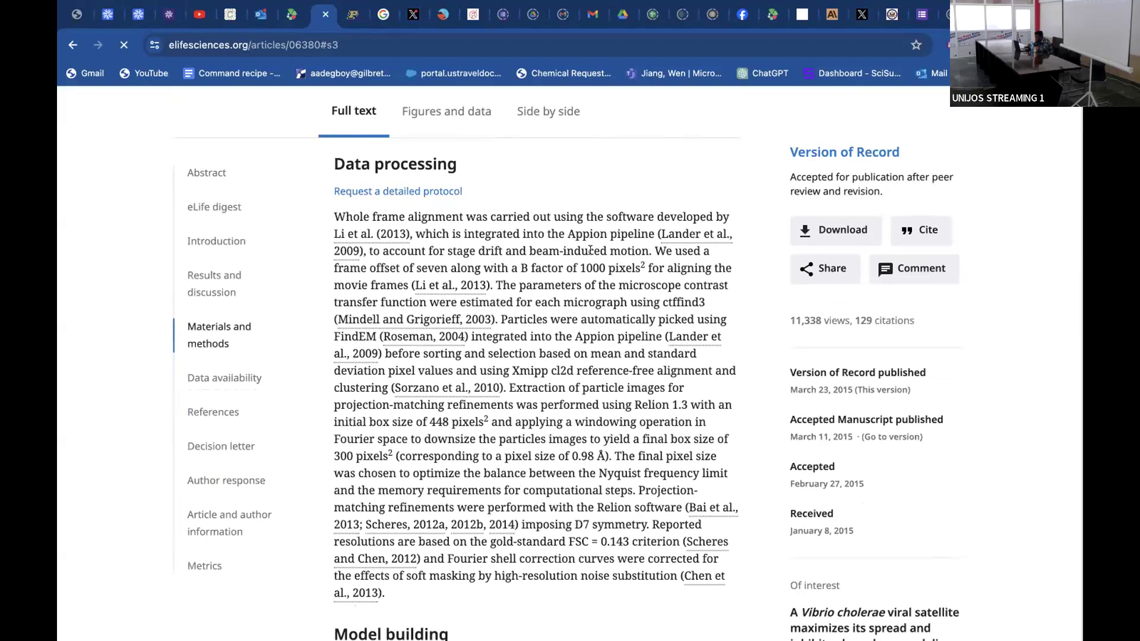
scroll(620, 476, "down", 4)
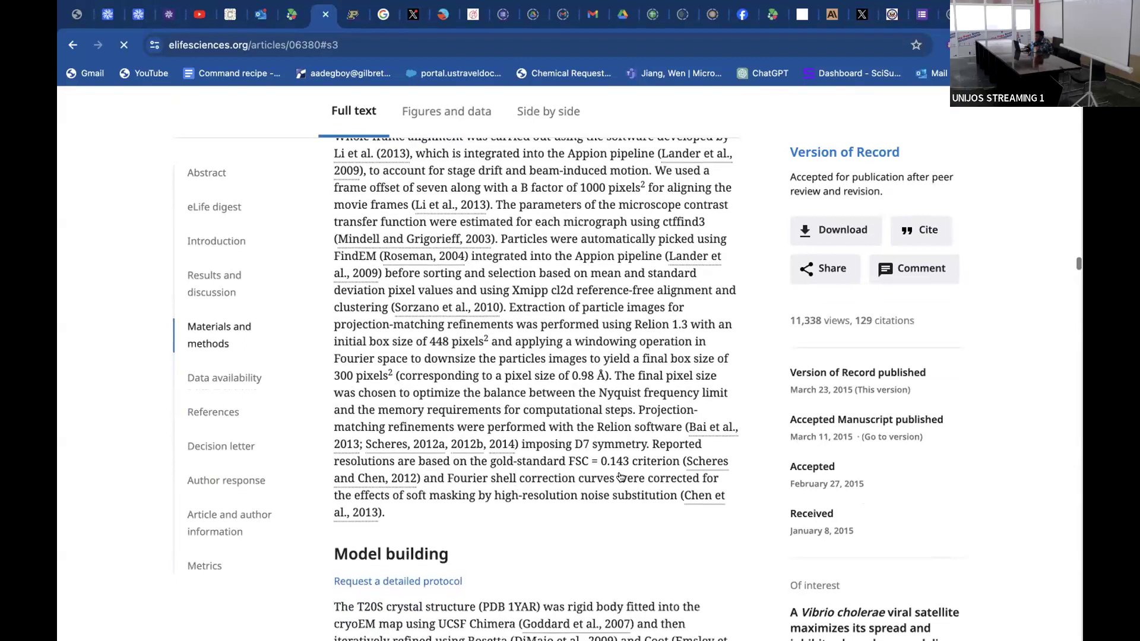
scroll(621, 477, "down", 20)
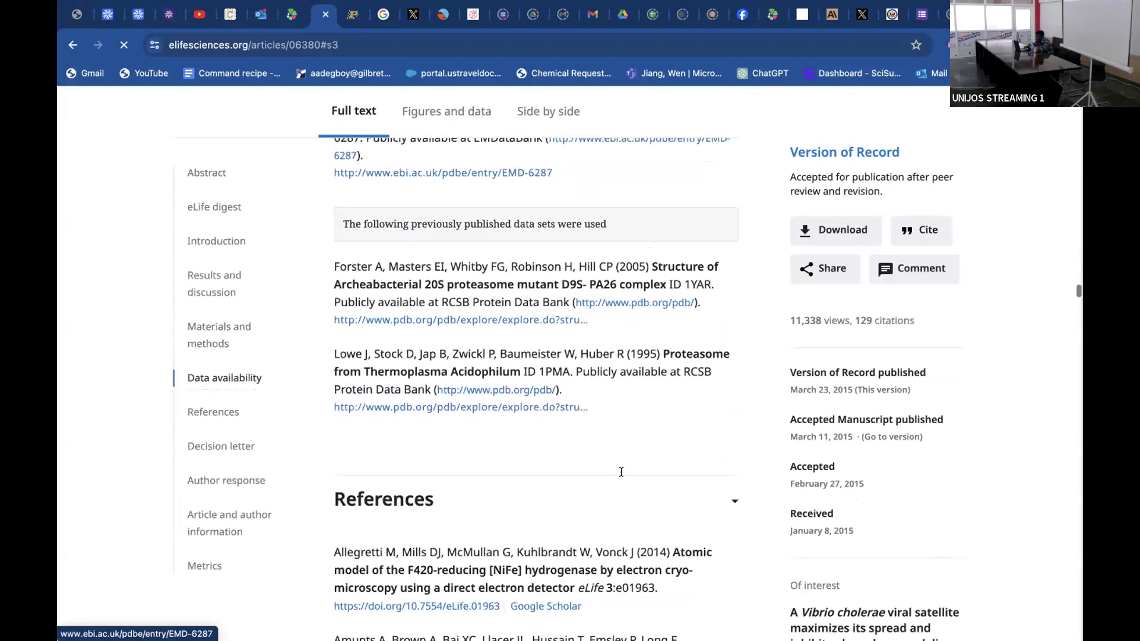
scroll(621, 472, "up", 20)
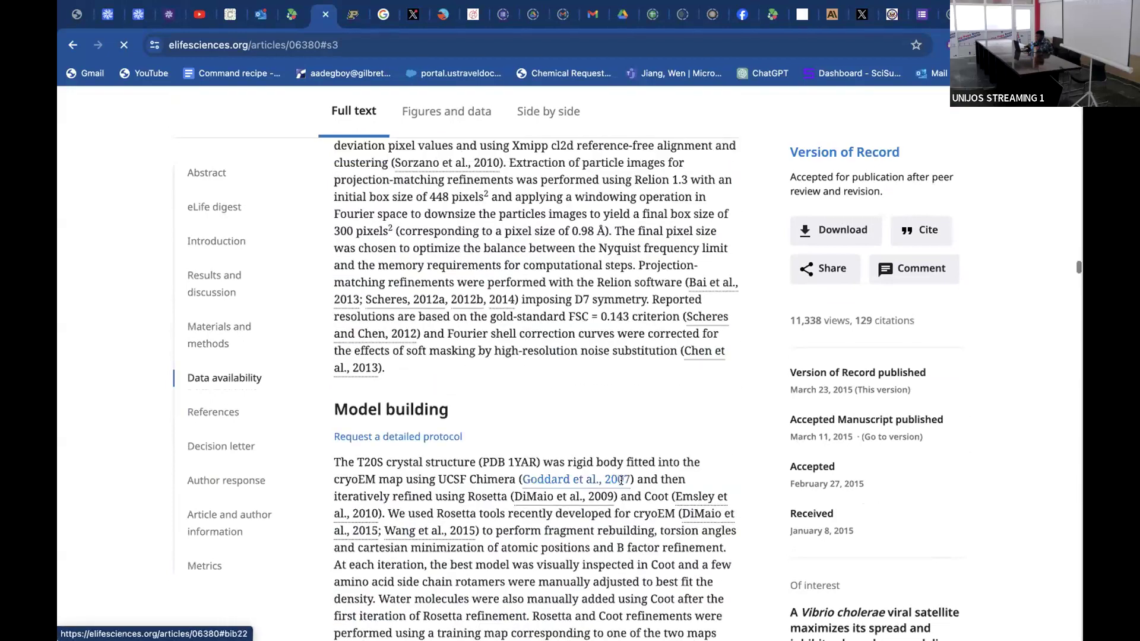
scroll(621, 480, "up", 7)
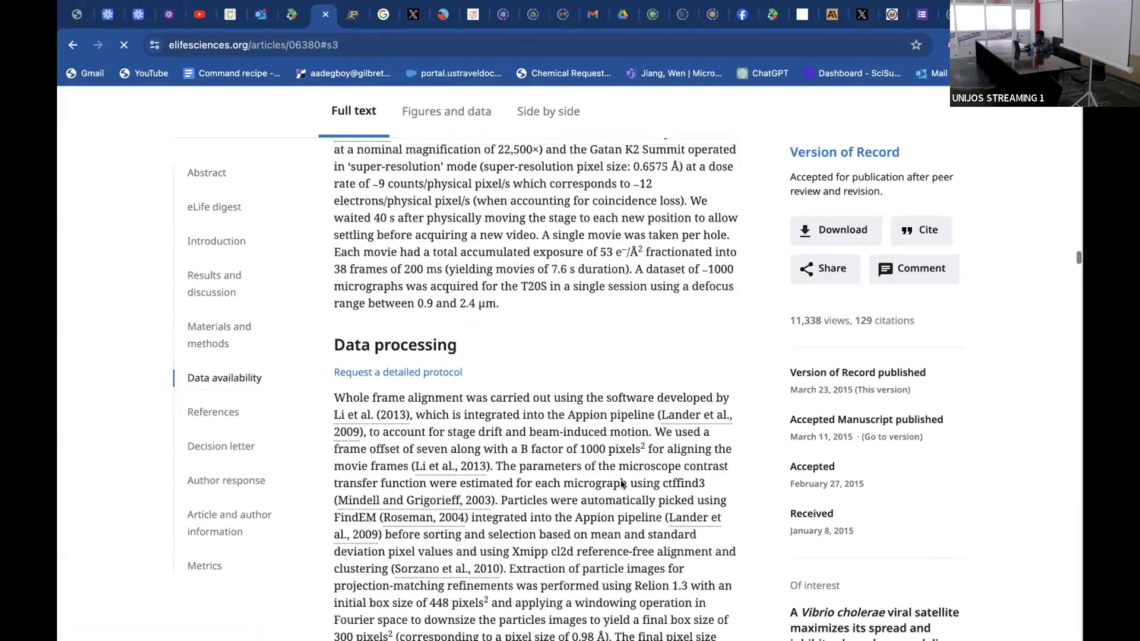
scroll(620, 480, "up", 5)
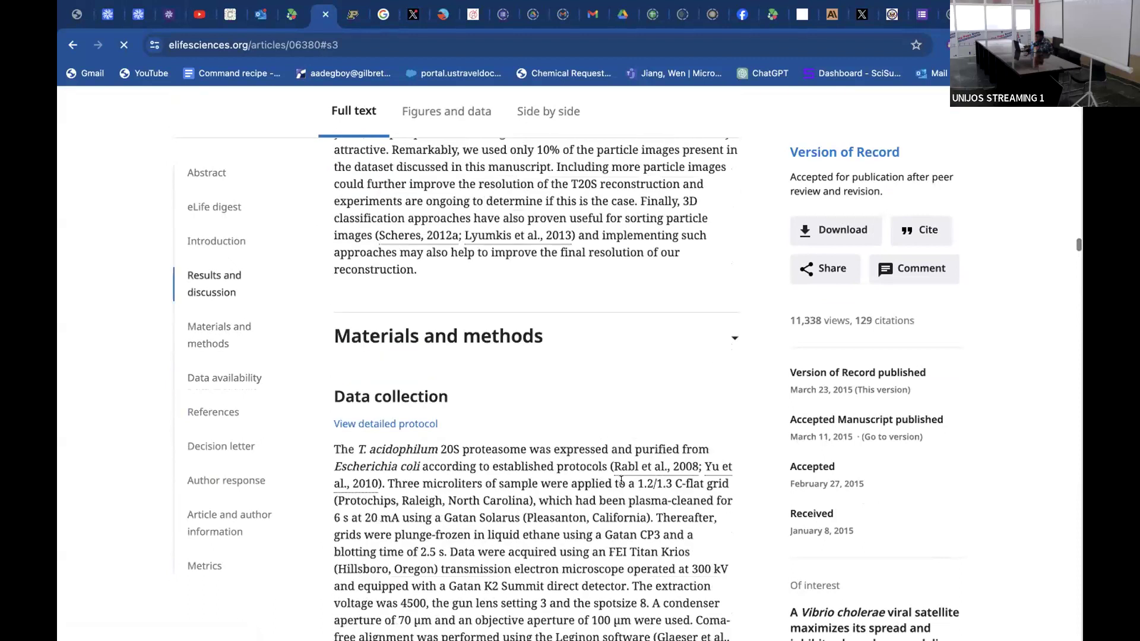
scroll(622, 484, "up", 7)
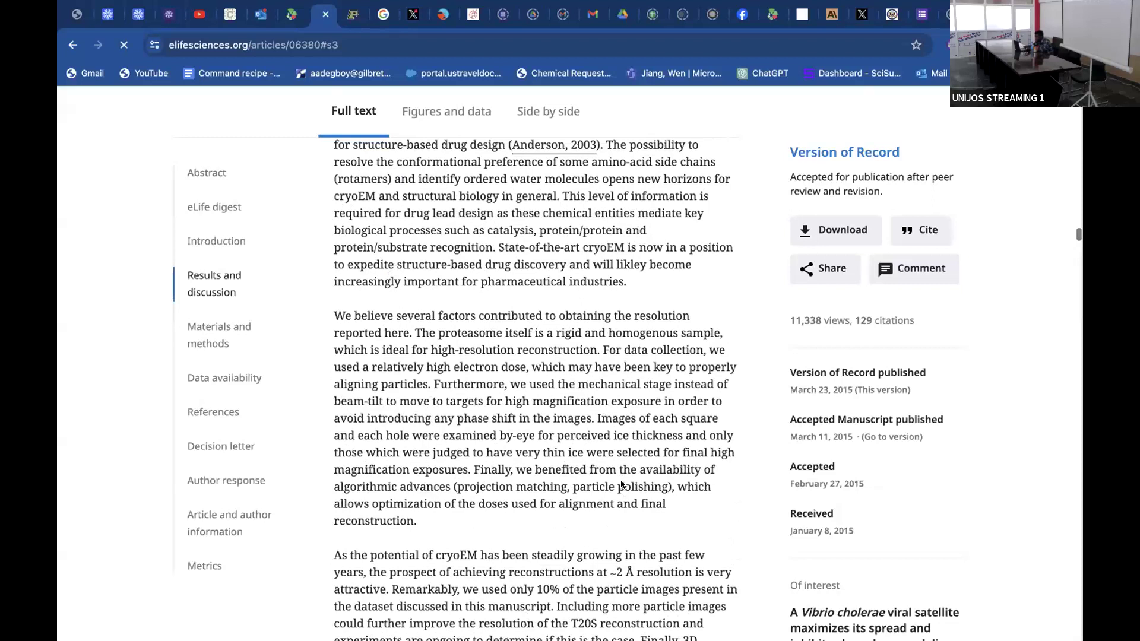
Select the total exposure and the super-resolution pixel size in the article's Data collection section to point out both values.
scroll(621, 484, "down", 10)
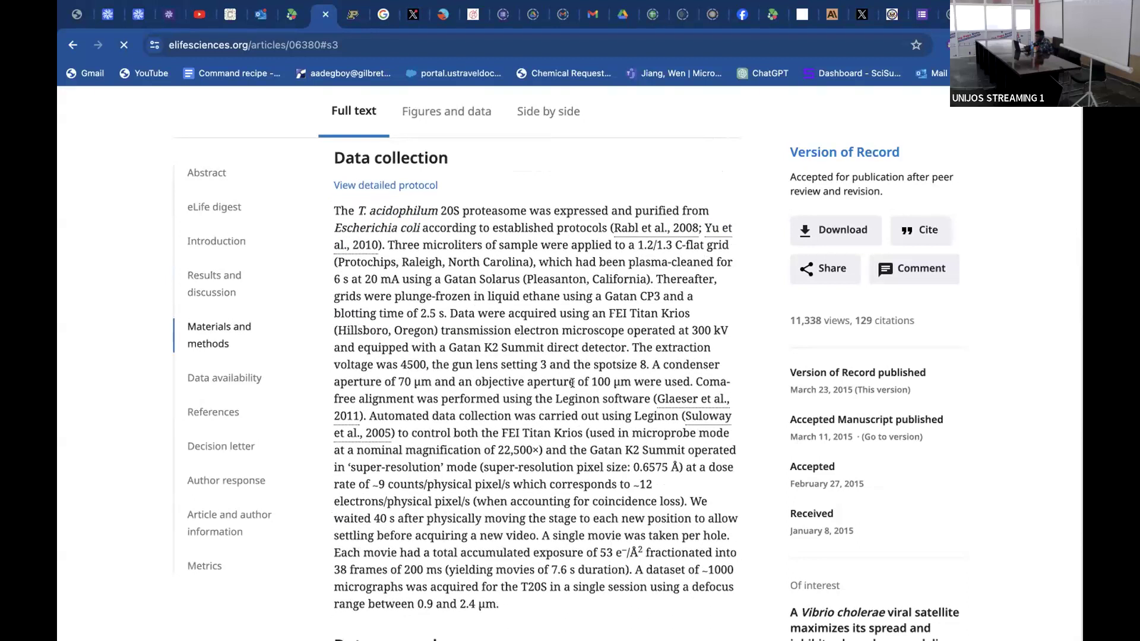
left_click_drag(532, 553, 642, 555)
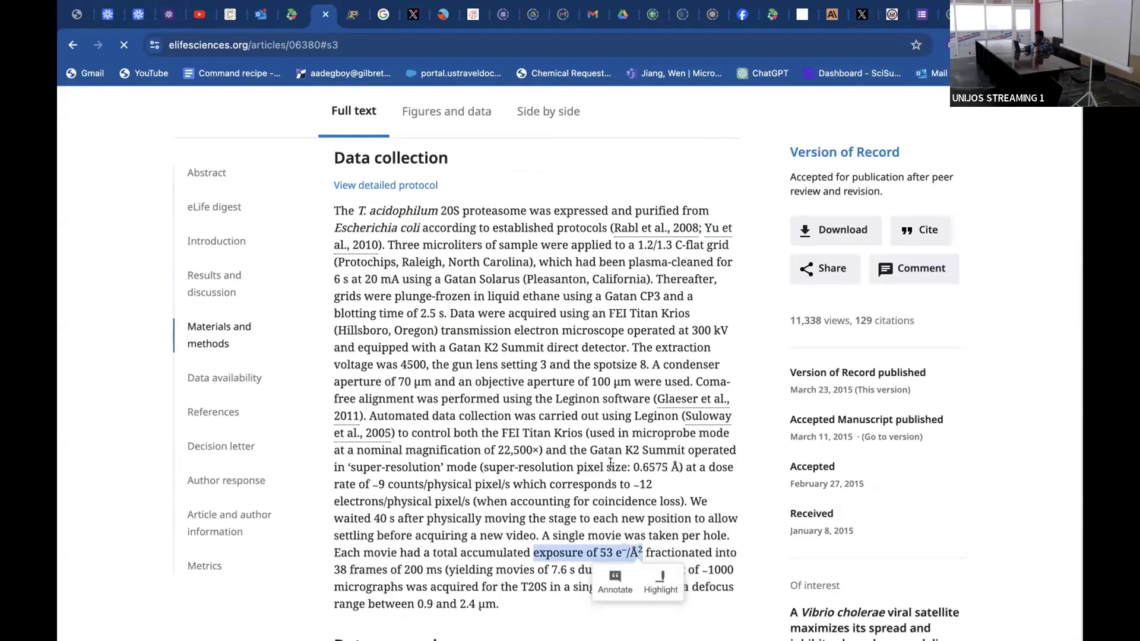
left_click_drag(574, 462, 680, 463)
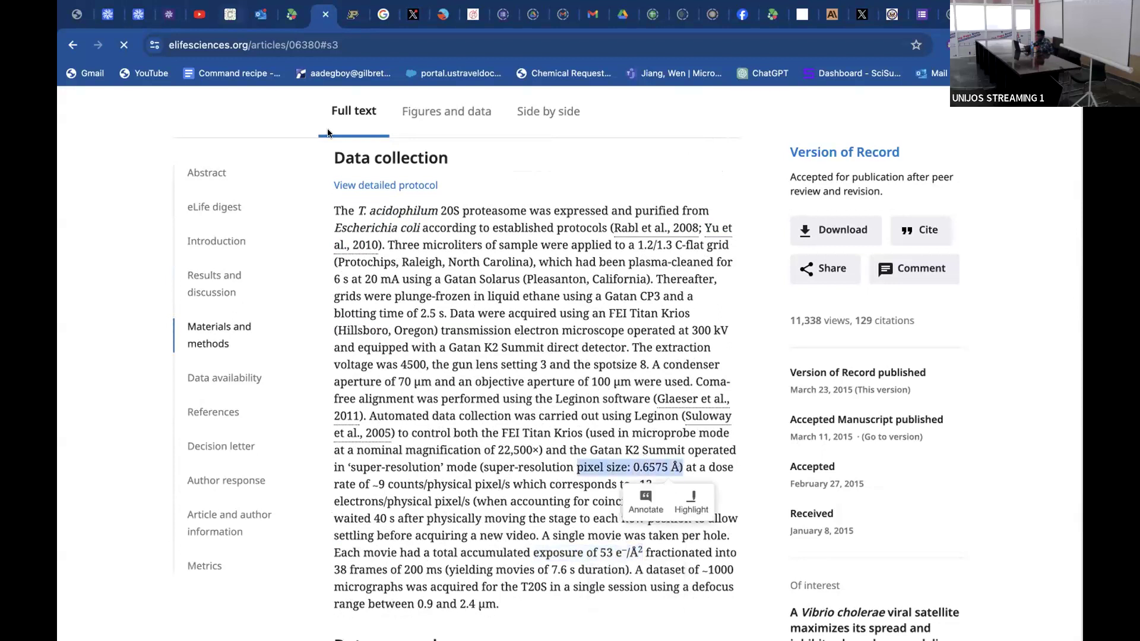
Switch to CryoSPARC and check the Import Movies job's raw pixel size, accelerating voltage, spherical aberration and total exposure dose parameters.
left_click(144, 13)
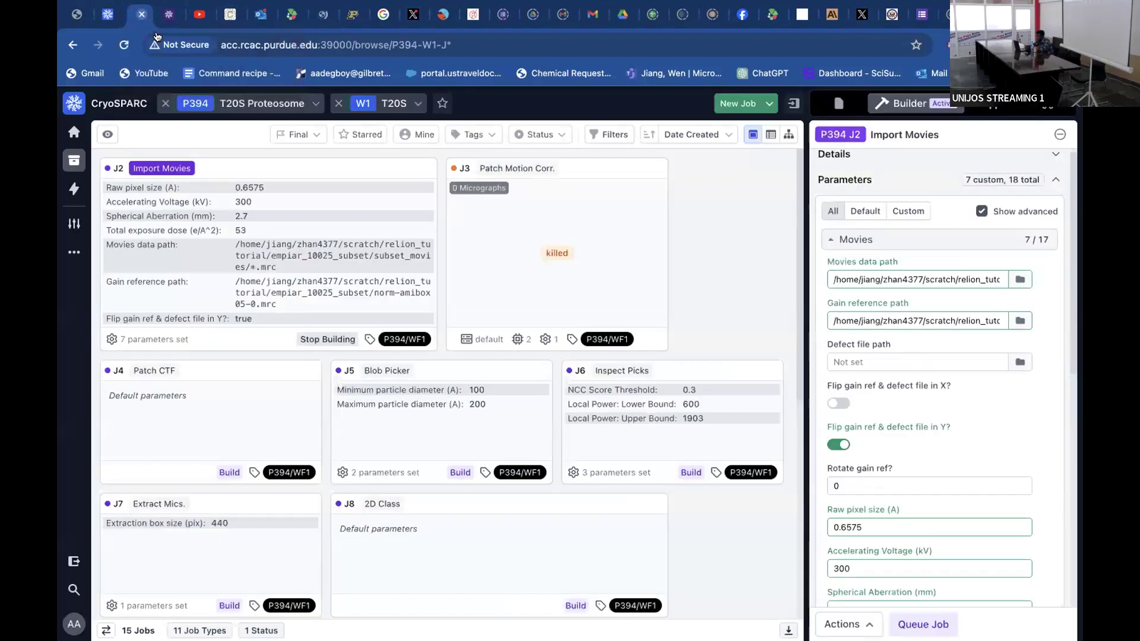
scroll(862, 416, "down", 2)
scroll(863, 416, "down", 2)
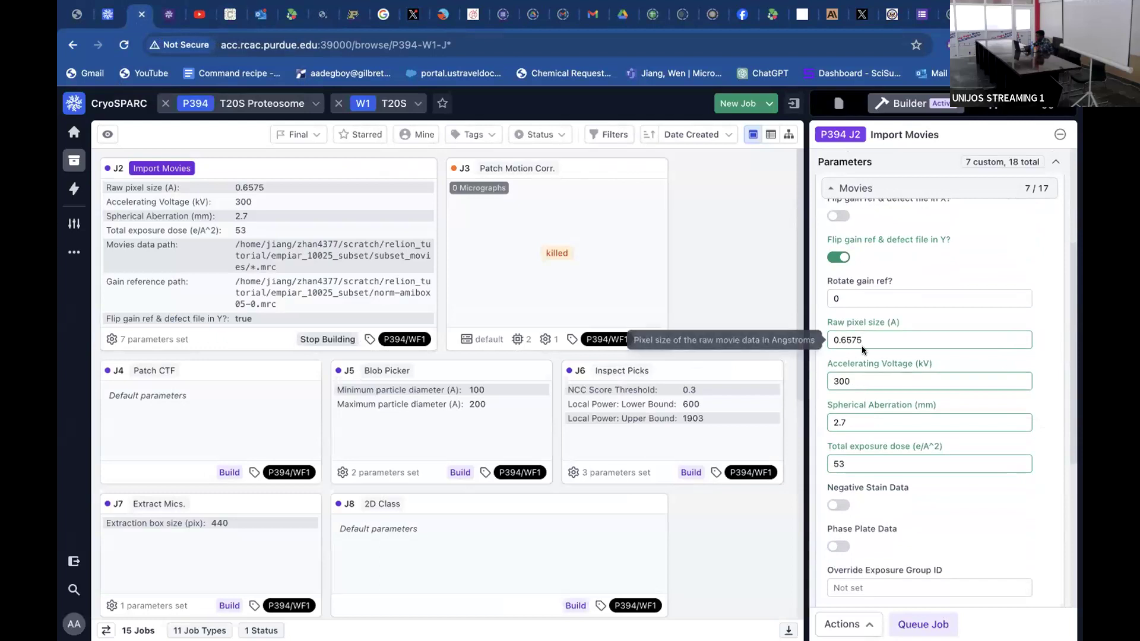
Return to the eLife article, select the accumulated exposure value under Data collection, and look over the start of Data processing.
left_click(320, 13)
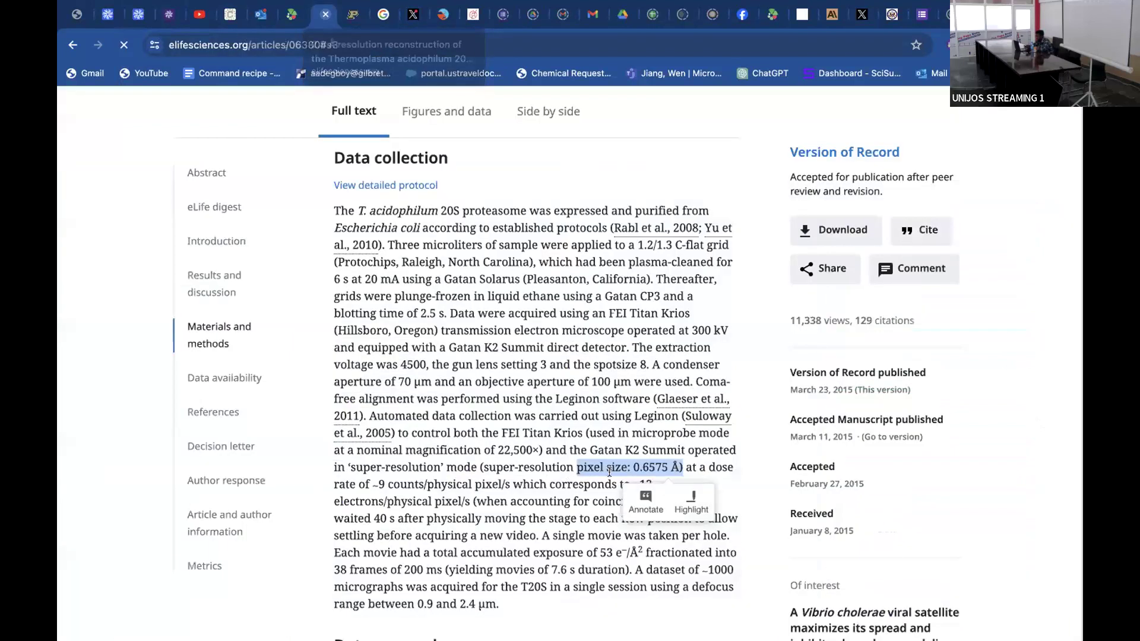
left_click(591, 499)
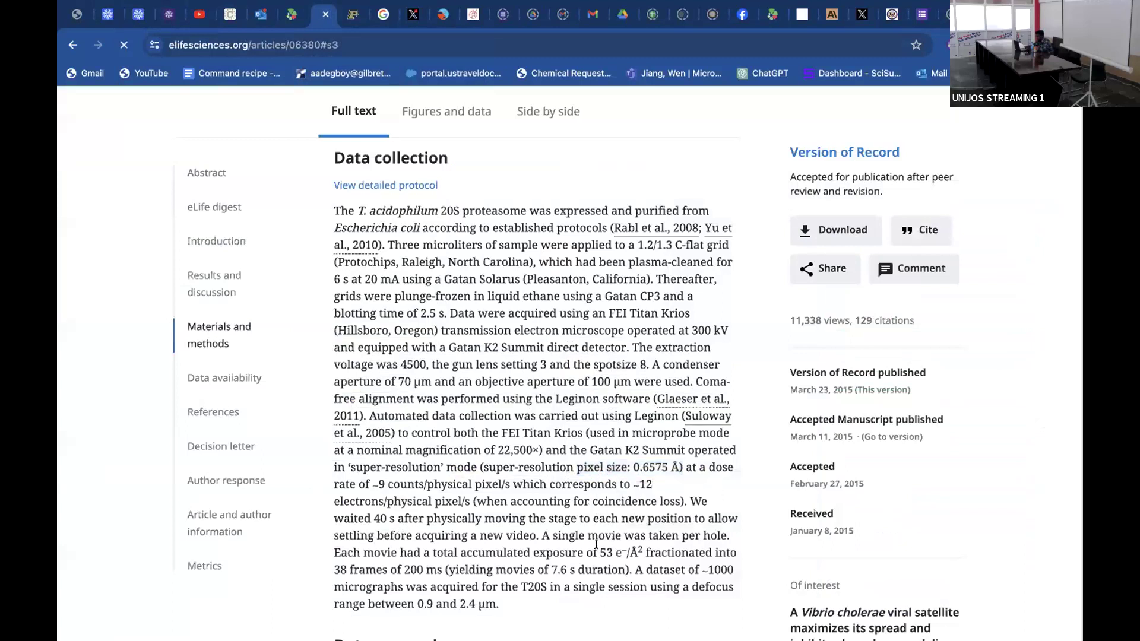
left_click_drag(600, 553, 655, 553)
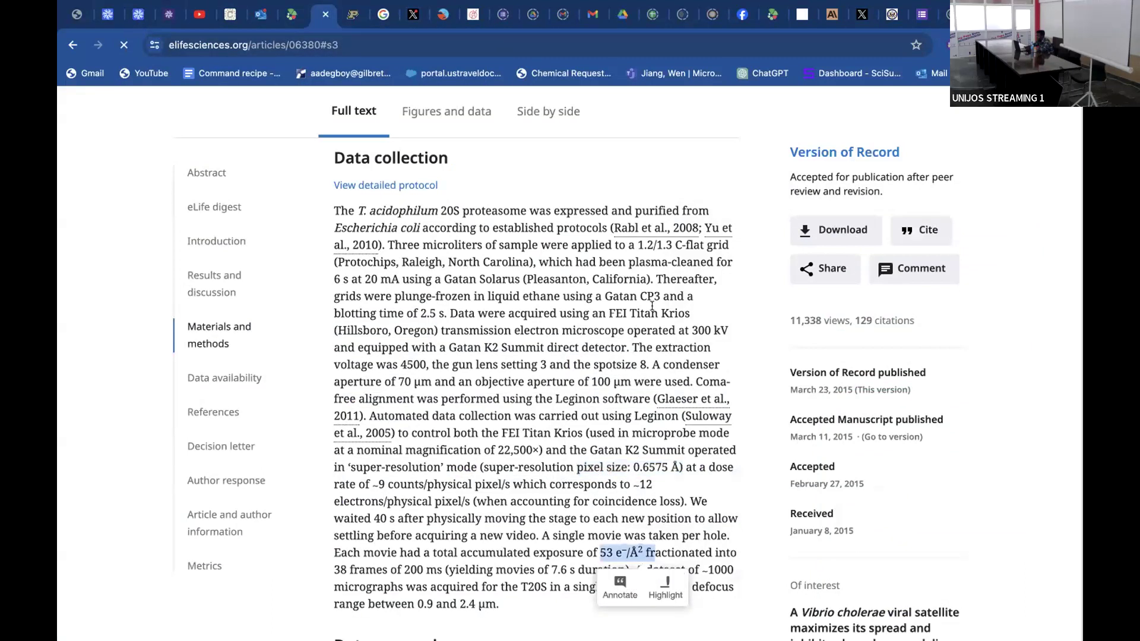
scroll(550, 337, "down", 5)
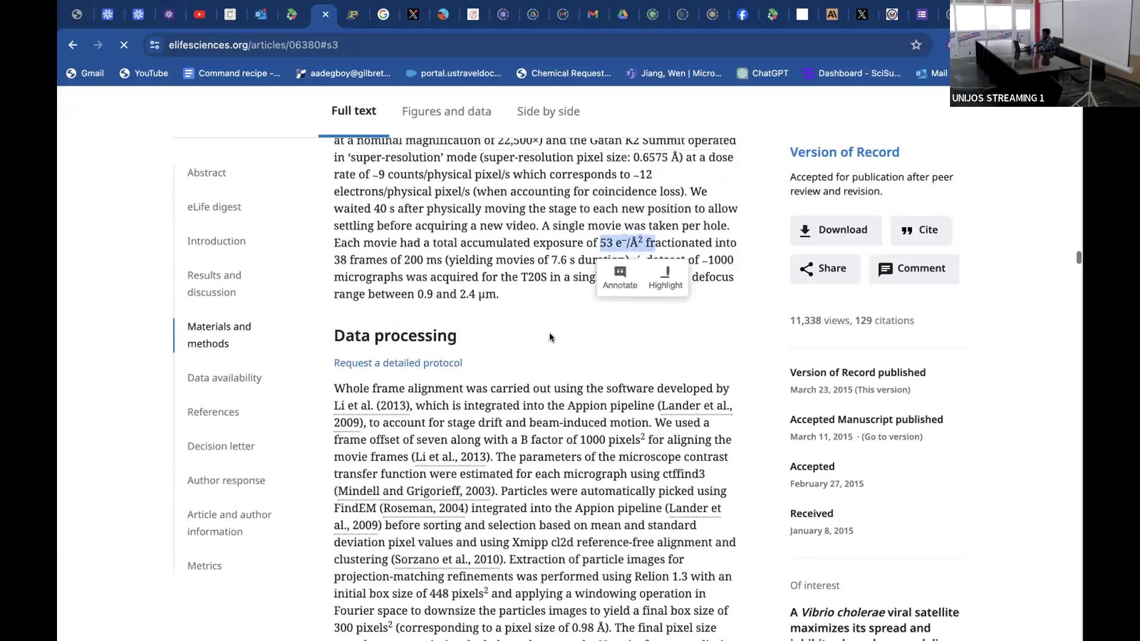
scroll(550, 333, "up", 1)
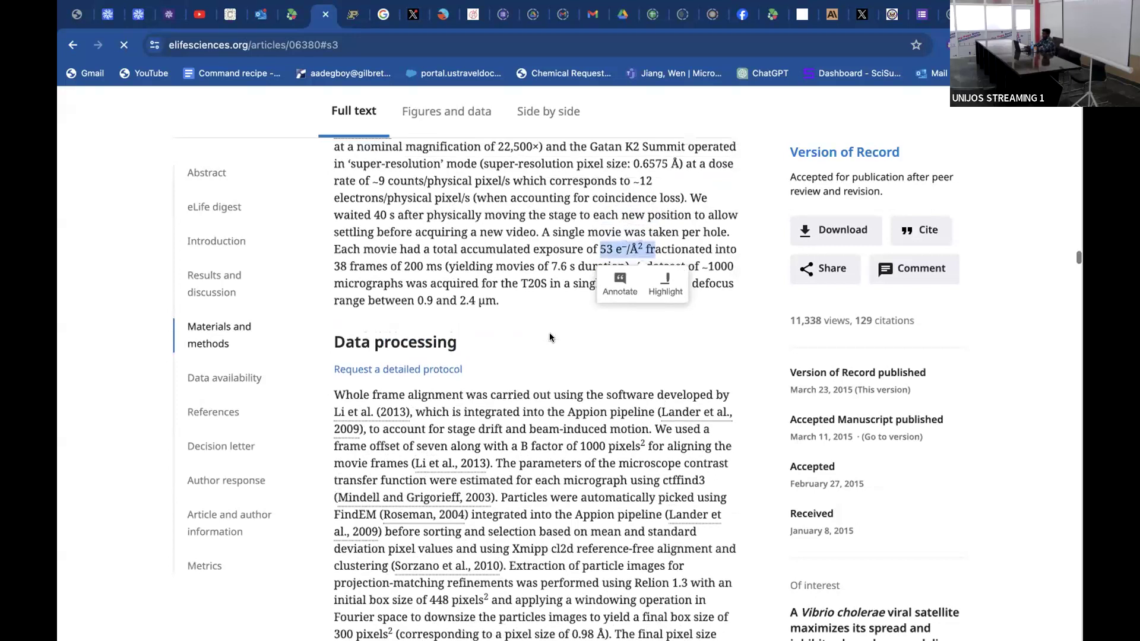